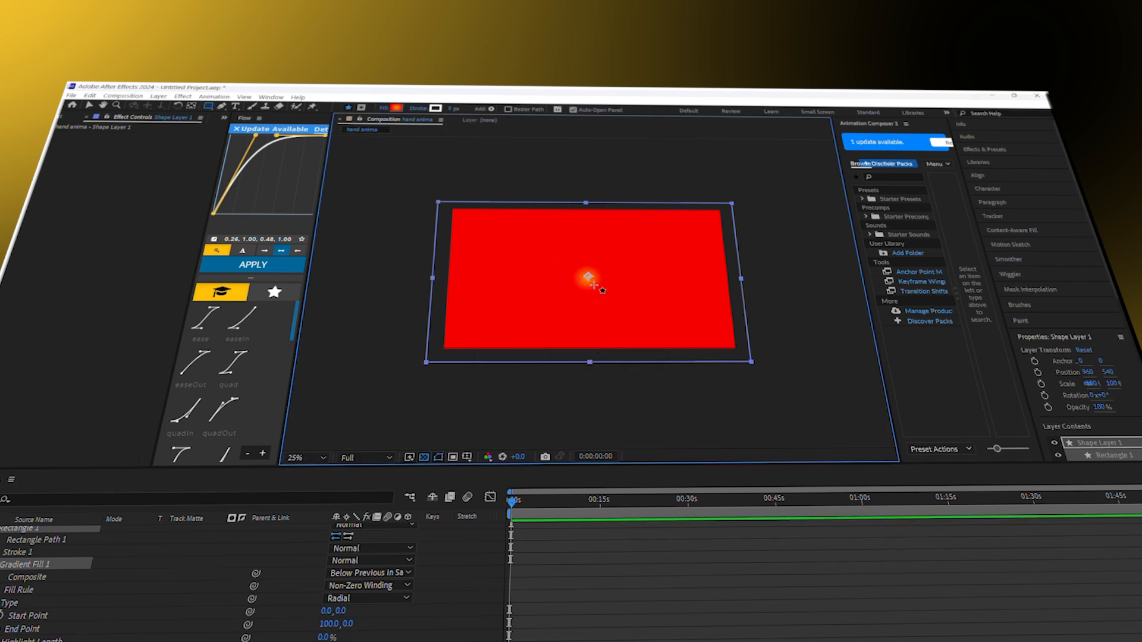
Set the background rectangle's radial gradient to run from orange FF9600 to red FF0000.
{"action": "left_click", "coordinate": [396, 109]}
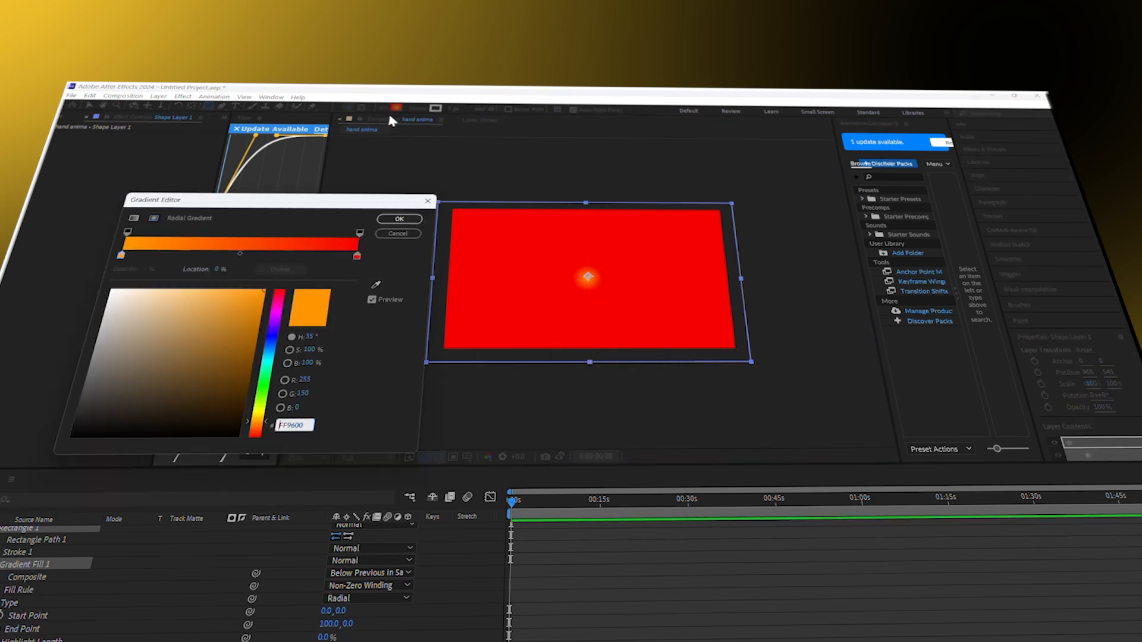
{"action": "left_click", "coordinate": [357, 256]}
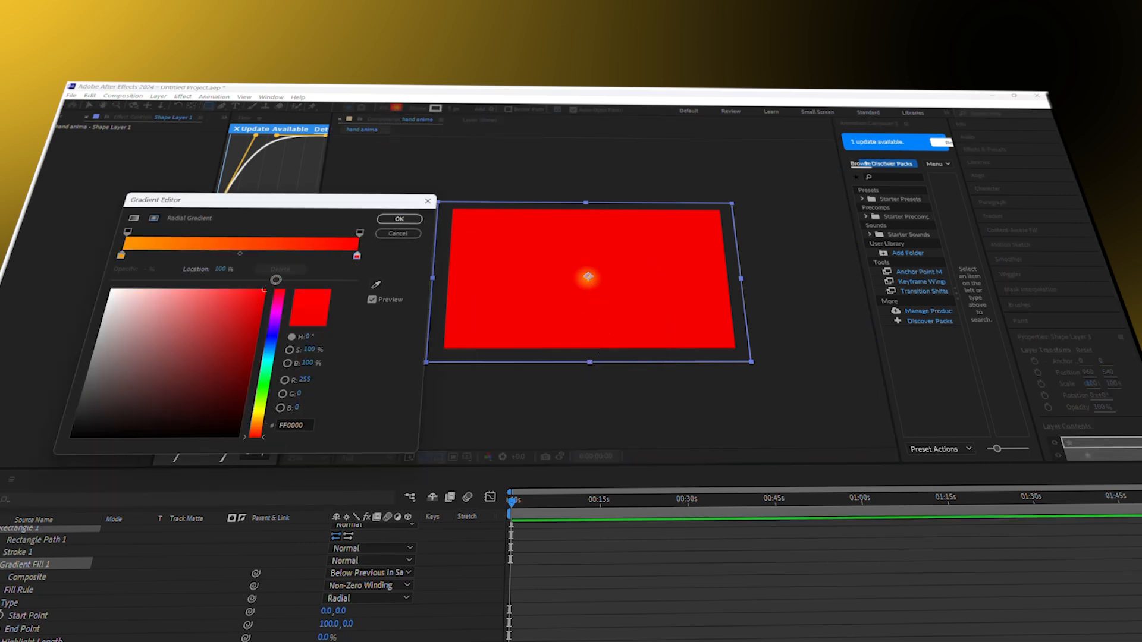
{"action": "left_click_drag", "start_coordinate": [252, 297], "coordinate": [265, 290]}
{"action": "left_click", "coordinate": [120, 256]}
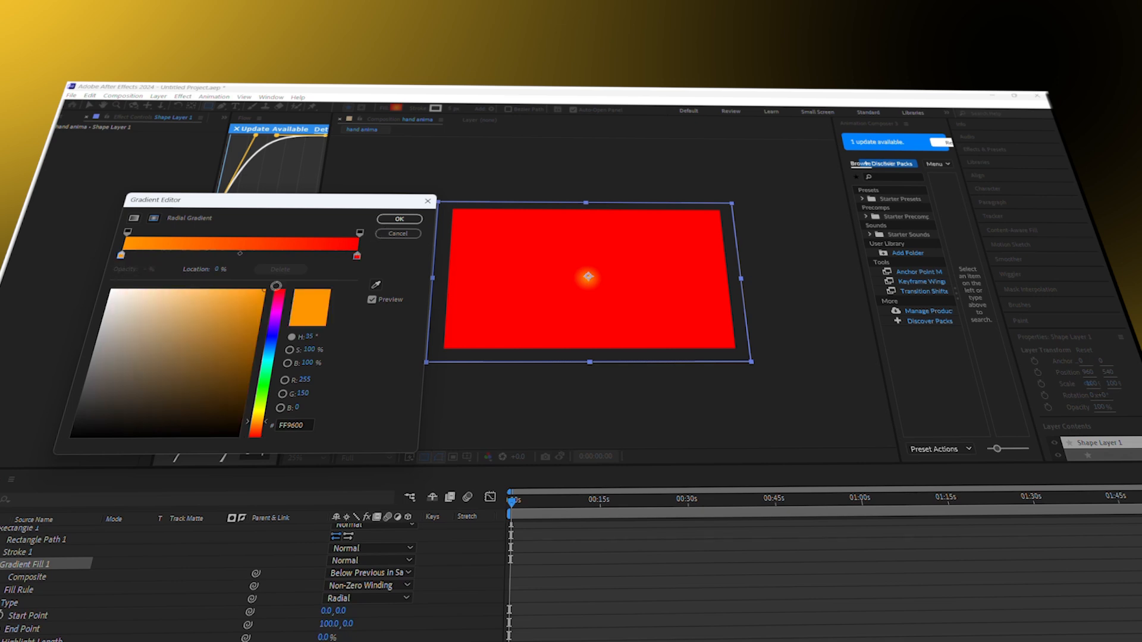
{"action": "left_click", "coordinate": [399, 219]}
Extend the radial gradient's end point to about 1428, -300 so the orange glow spreads across the frame.
{"action": "left_click", "coordinate": [89, 106]}
{"action": "left_click_drag", "start_coordinate": [605, 280], "coordinate": [777, 244]}
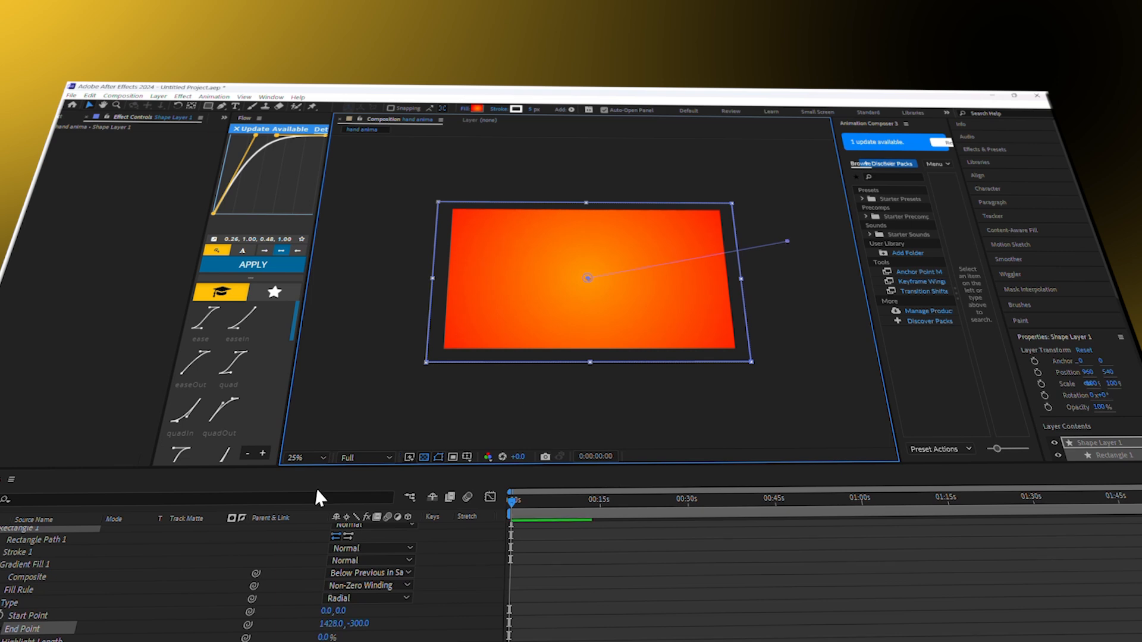
{"action": "scroll", "coordinate": [65, 605], "scroll_direction": "up", "scroll_amount": 2}
{"action": "left_click", "coordinate": [1, 533]}
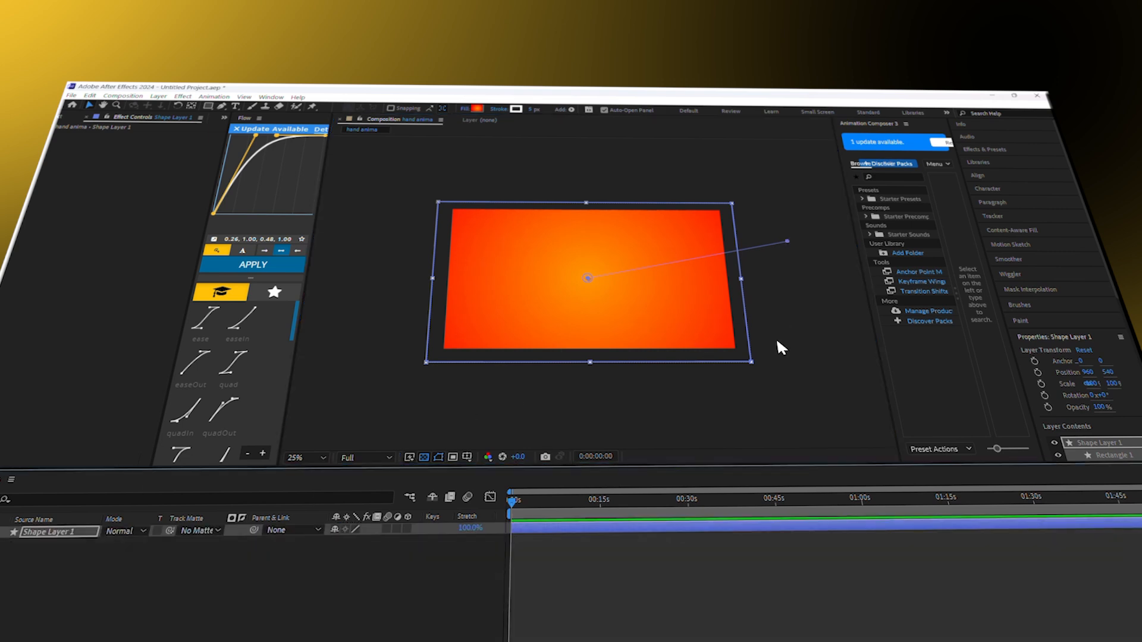
Place hand.png above the shape layer, scale it to 298% and position it at about 952, 664.
{"action": "left_click", "coordinate": [797, 397]}
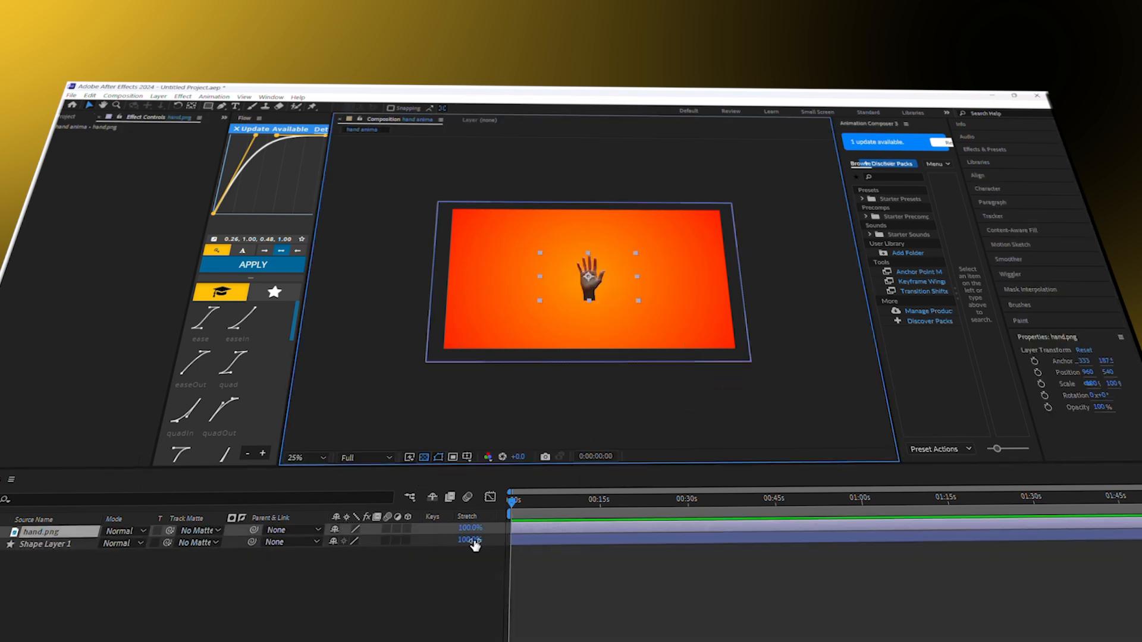
{"action": "key", "text": "s"}
{"action": "left_click_drag", "start_coordinate": [357, 542], "coordinate": [483, 528]}
{"action": "left_click_drag", "start_coordinate": [591, 322], "coordinate": [589, 351]}
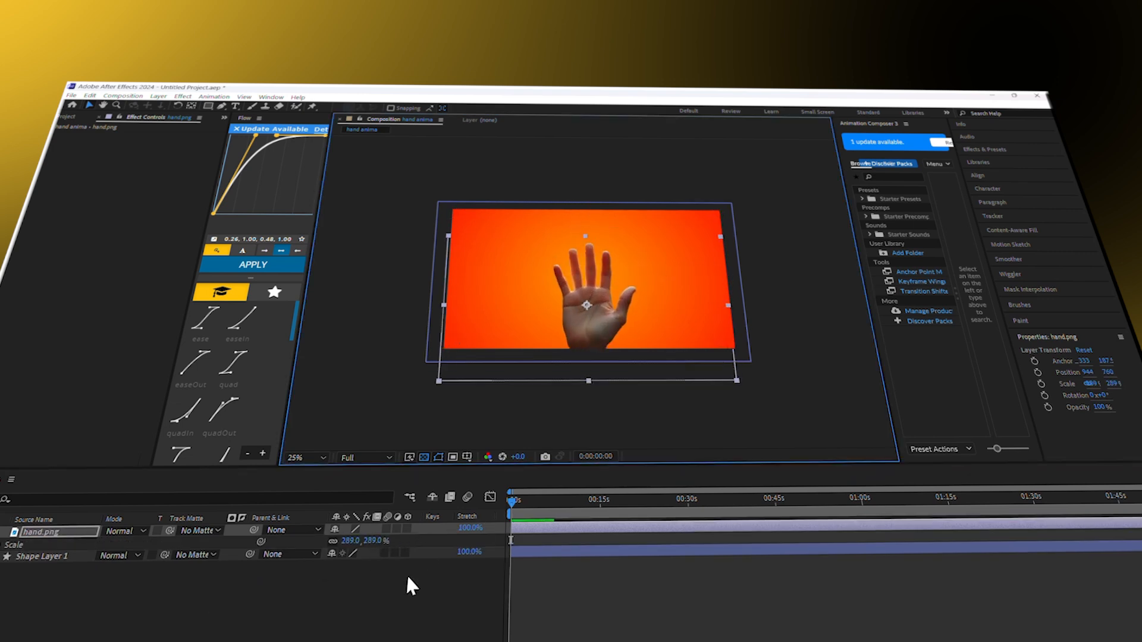
{"action": "left_click_drag", "start_coordinate": [379, 539], "coordinate": [384, 538]}
{"action": "left_click_drag", "start_coordinate": [584, 317], "coordinate": [589, 305]}
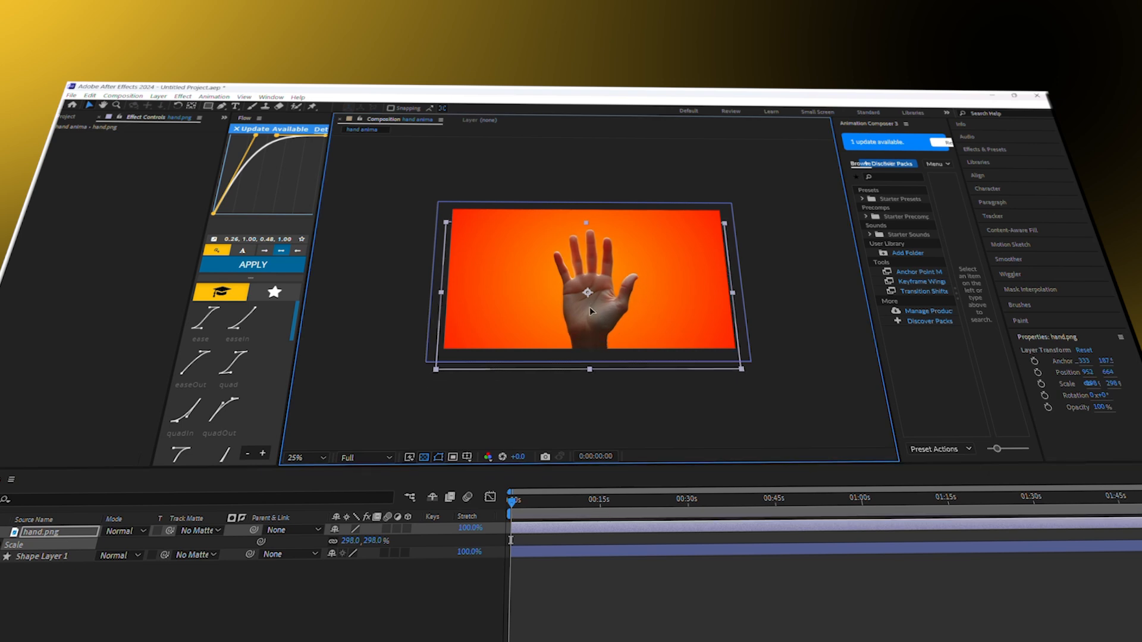
Search the effects for "change" and apply Change to Color to the hand layer.
{"action": "left_click", "coordinate": [1015, 150]}
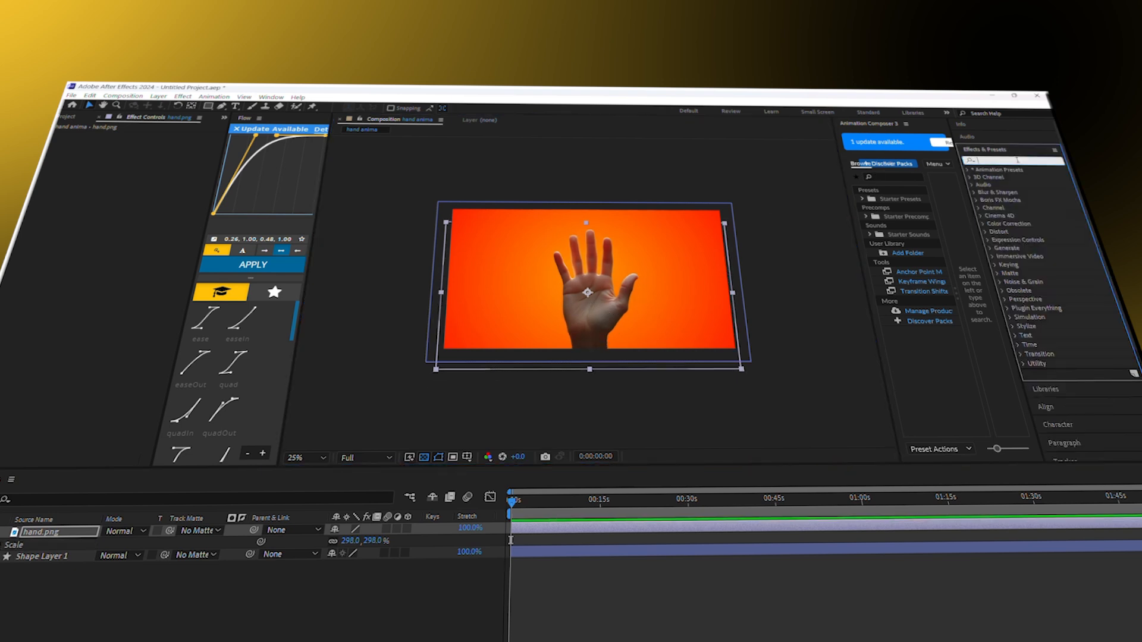
{"action": "type", "text": "ch"}
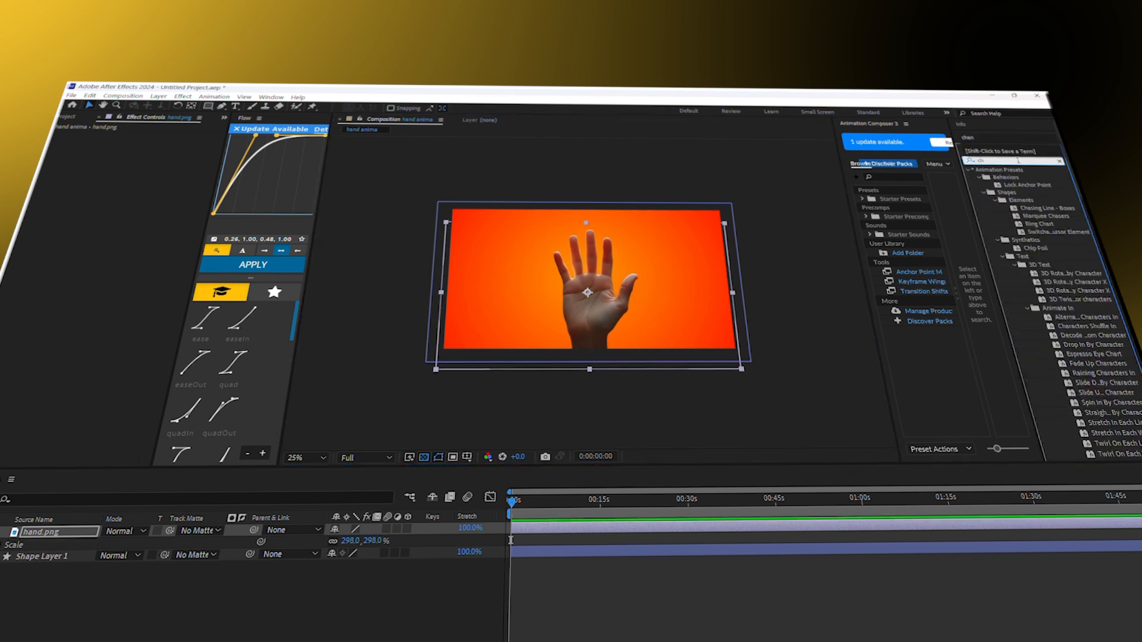
{"action": "type", "text": "ange"}
{"action": "double_click", "coordinate": [1026, 216]}
Set both the From and To colors of the Change to Color effect to pure red.
{"action": "left_click", "coordinate": [149, 143]}
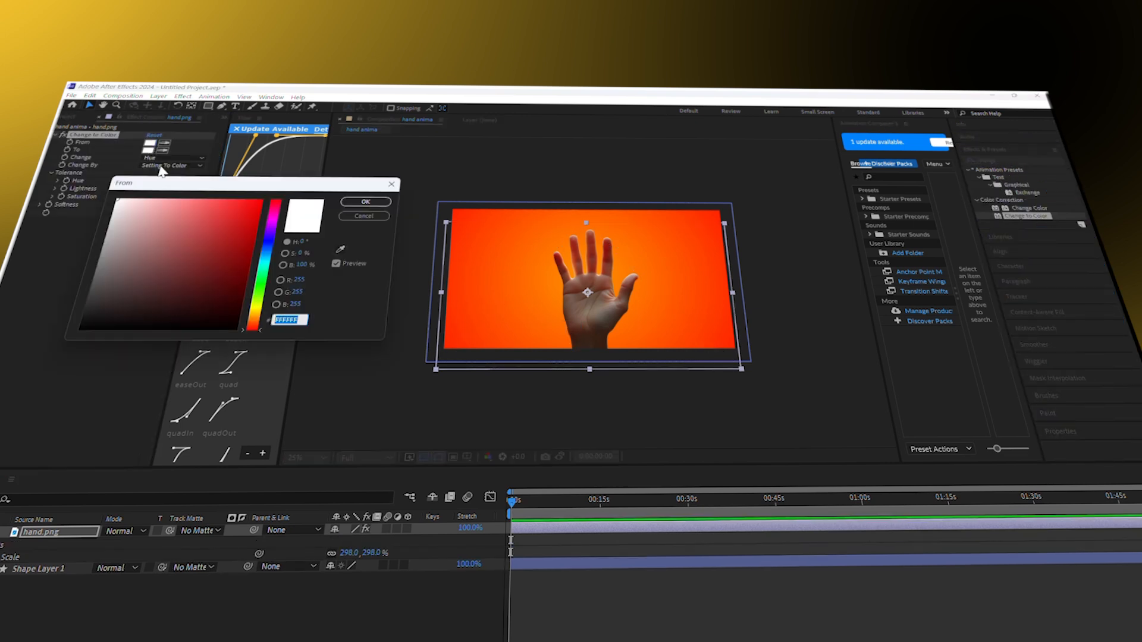
{"action": "left_click", "coordinate": [256, 198]}
{"action": "left_click", "coordinate": [374, 188]}
{"action": "left_click", "coordinate": [150, 151]}
{"action": "left_click", "coordinate": [255, 198]}
{"action": "left_click", "coordinate": [372, 192]}
Set Change to Color to Hue & Saturation by Setting To Color, with hue tolerance 100%, saturation tolerance 53.5% and softness 60%.
{"action": "left_click", "coordinate": [170, 165]}
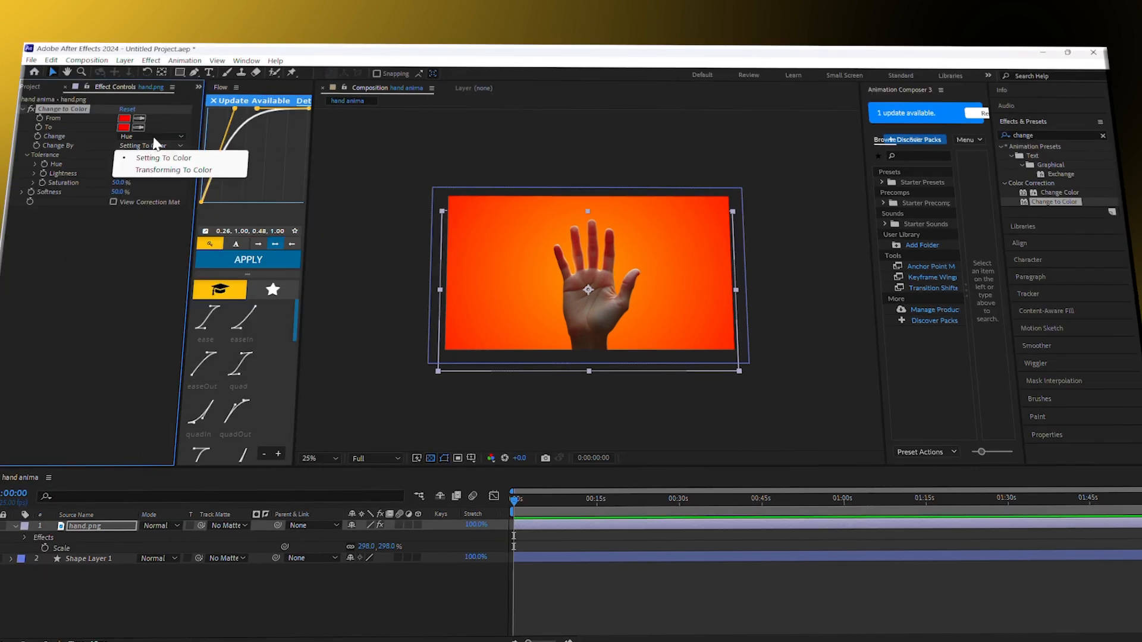
{"action": "left_click", "coordinate": [157, 160]}
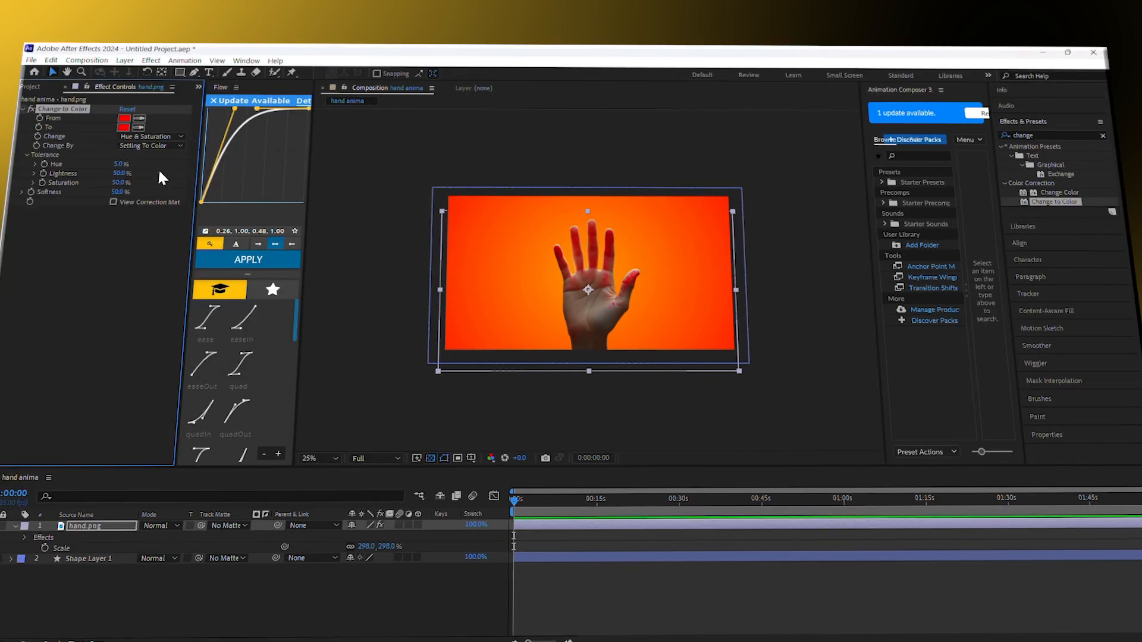
{"action": "left_click", "coordinate": [152, 136]}
{"action": "left_click", "coordinate": [159, 157]}
{"action": "left_click", "coordinate": [151, 137]}
{"action": "left_click", "coordinate": [162, 172]}
{"action": "scroll", "coordinate": [587, 220], "scroll_direction": "up", "scroll_amount": 2}
{"action": "key", "text": "comma"}
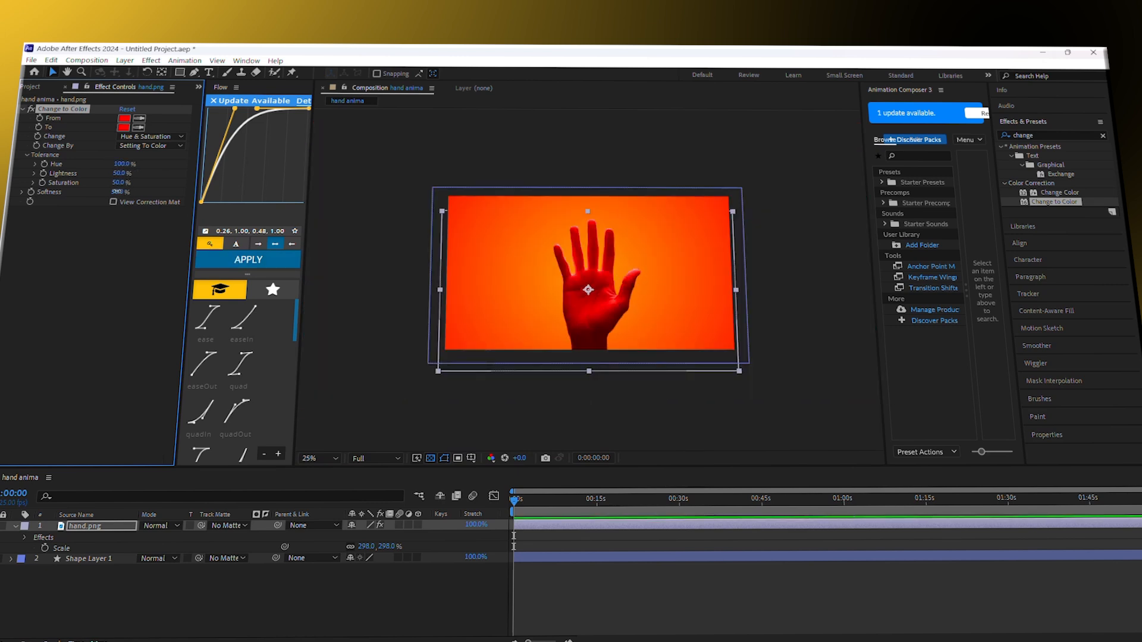
{"action": "key", "text": "period"}
{"action": "key", "text": "comma"}
Reposition the hand at about 956, 668 so the wrist meets the frame's lower edge.
{"action": "left_click", "coordinate": [11, 526]}
{"action": "mouse_move", "coordinate": [615, 340]}
{"action": "left_mouse_down"}
{"action": "mouse_move", "coordinate": [621, 316]}
{"action": "mouse_move", "coordinate": [614, 349]}
{"action": "left_mouse_up"}
{"action": "scroll", "coordinate": [656, 361], "scroll_direction": "up", "scroll_amount": 1}
{"action": "scroll", "coordinate": [657, 363], "scroll_direction": "down", "scroll_amount": 1}
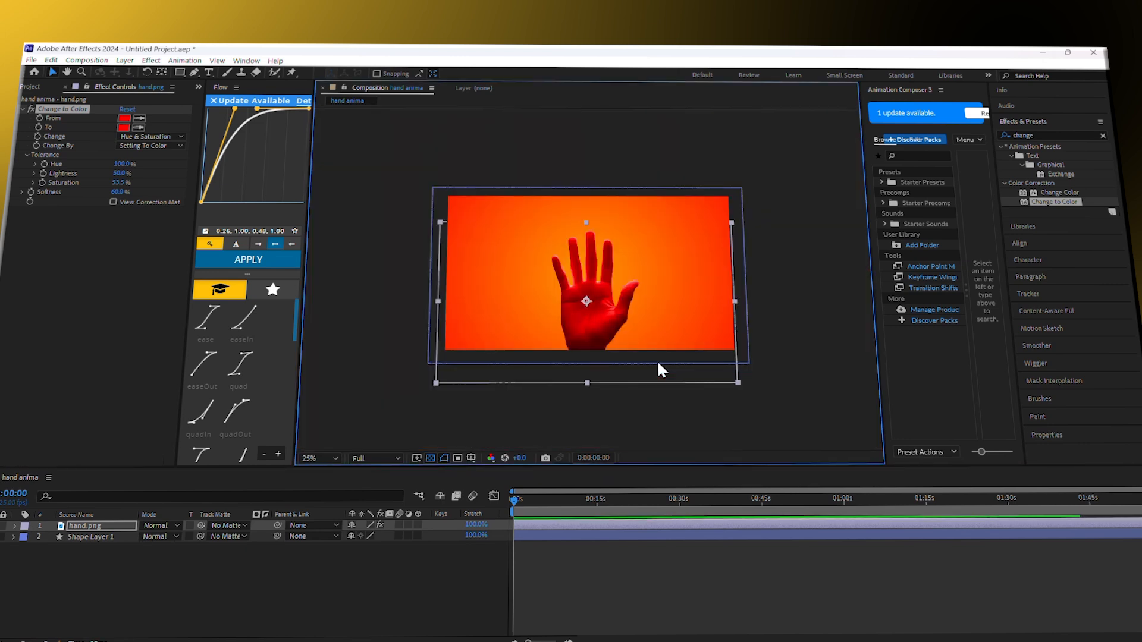
{"action": "left_click_drag", "start_coordinate": [608, 315], "coordinate": [608, 299]}
{"action": "scroll", "coordinate": [598, 279], "scroll_direction": "up", "scroll_amount": 1}
{"action": "scroll", "coordinate": [586, 290], "scroll_direction": "down", "scroll_amount": 1}
Place puppet pins on the tips of the hand's fingers with the Puppet Position Pin tool.
{"action": "left_click", "coordinate": [291, 72]}
{"action": "scroll", "coordinate": [556, 243], "scroll_direction": "up", "scroll_amount": 1}
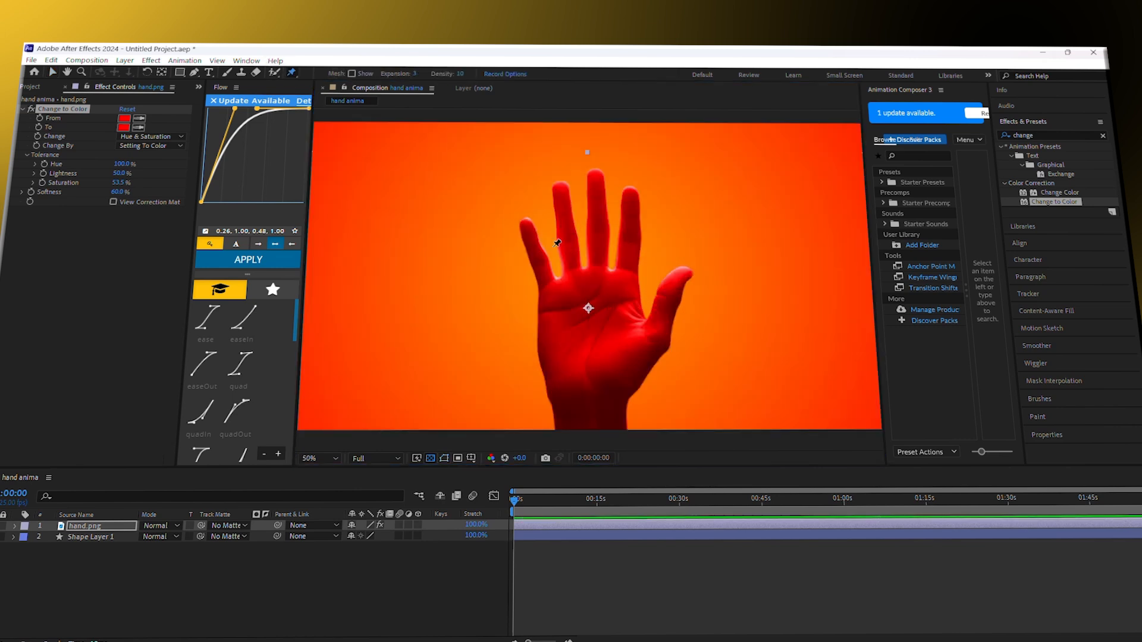
{"action": "left_click", "coordinate": [530, 226]}
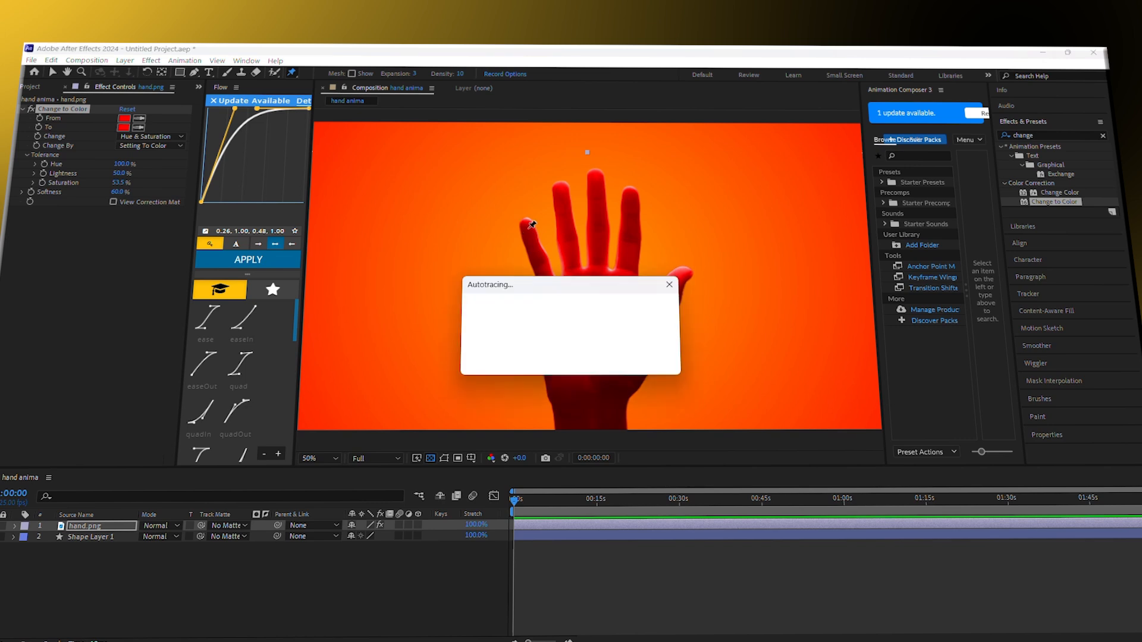
{"action": "left_click", "coordinate": [562, 194]}
{"action": "left_click", "coordinate": [597, 182]}
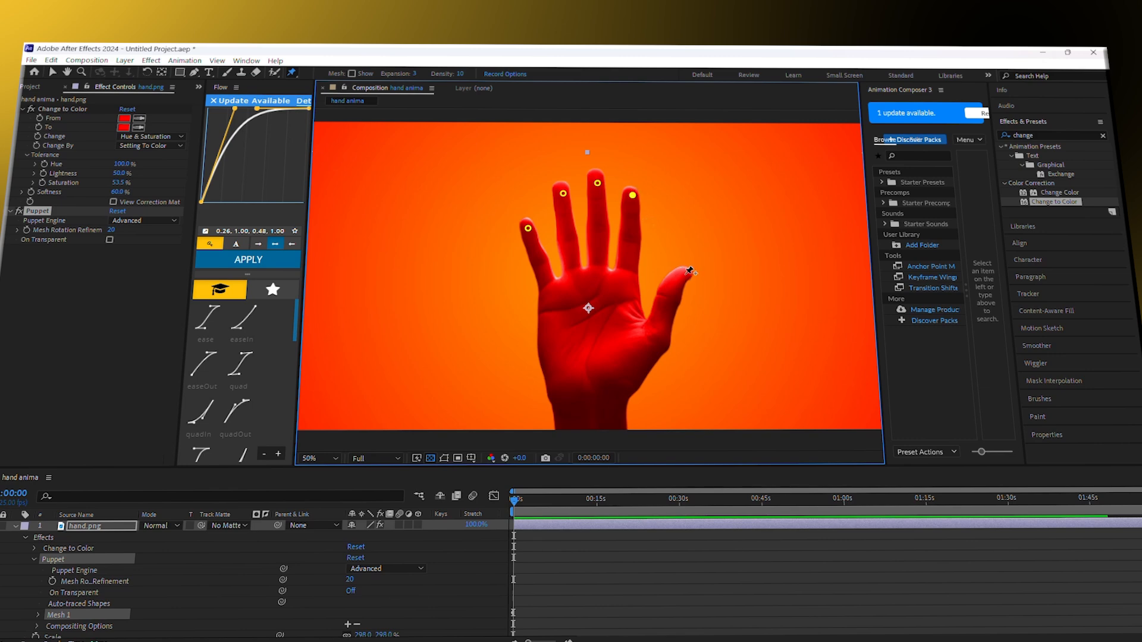
Add puppet pins at the base of each of the four fingers and at the wrist.
{"action": "left_click", "coordinate": [629, 276]}
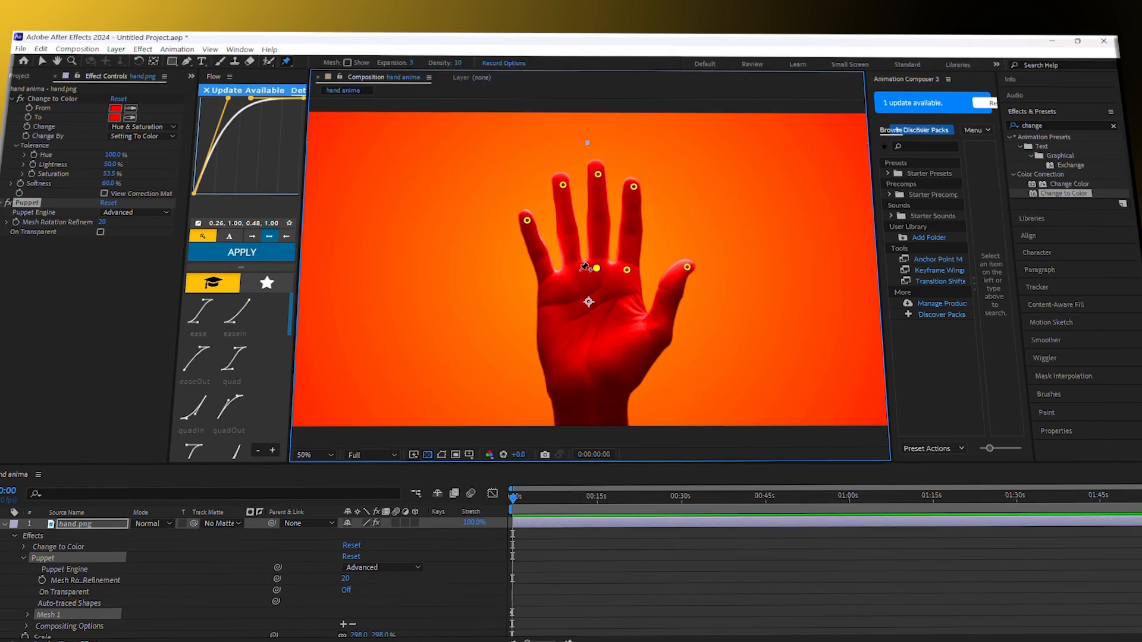
{"action": "key", "text": "comma"}
{"action": "left_click", "coordinate": [4, 524]}
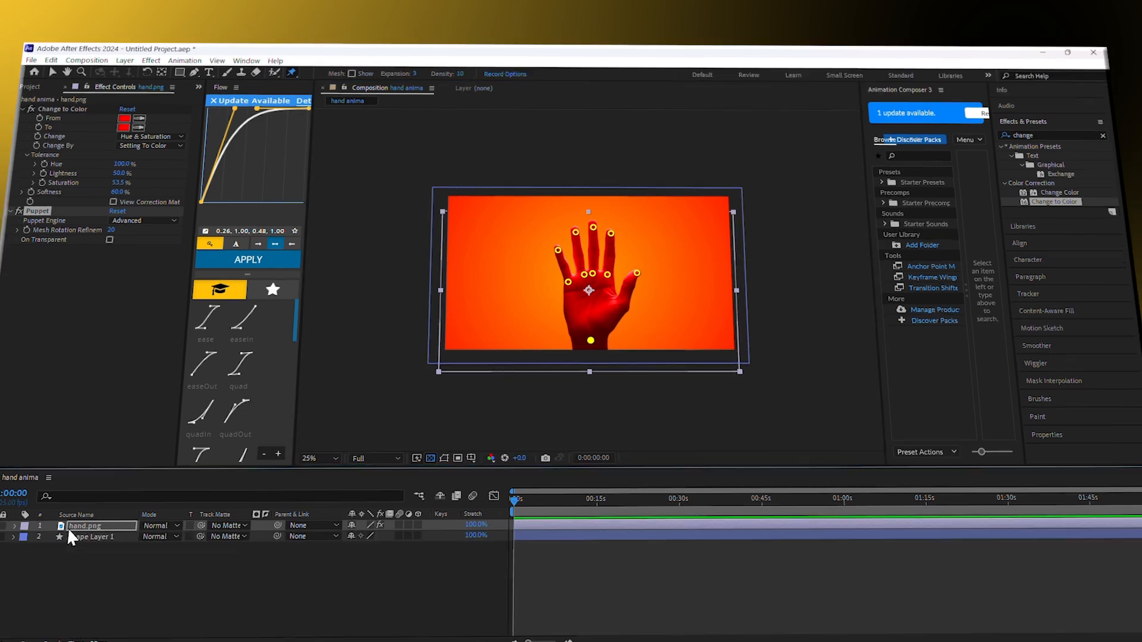
Reveal the keyframed puppet pin positions of the hand layer.
{"action": "key", "text": "u"}
{"action": "scroll", "coordinate": [147, 587], "scroll_direction": "down", "scroll_amount": 1}
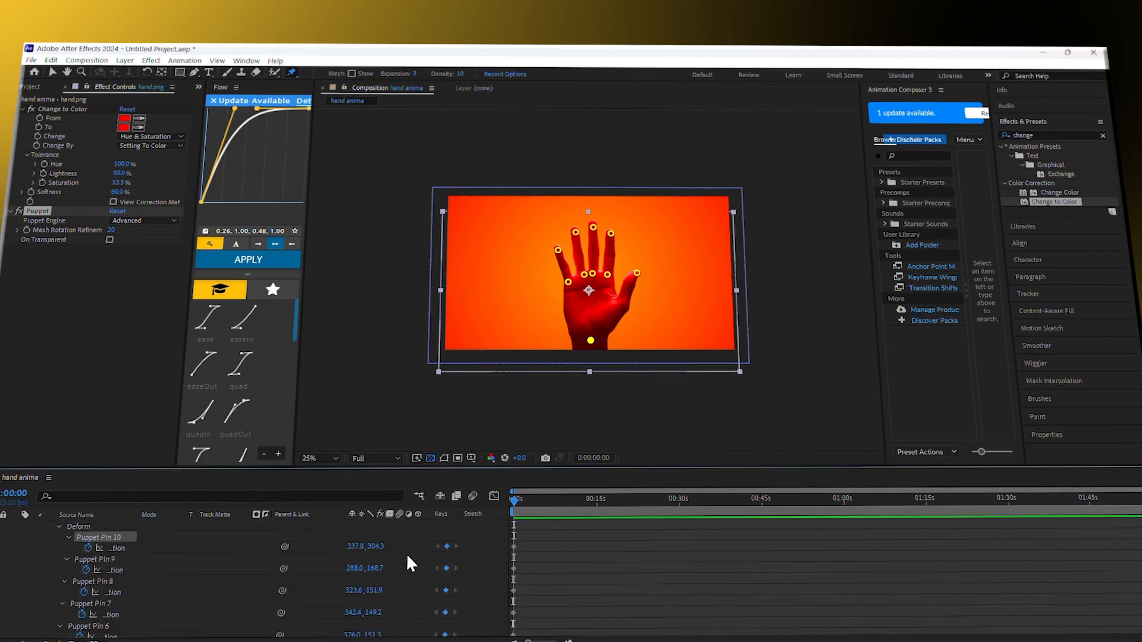
{"action": "scroll", "coordinate": [446, 589], "scroll_direction": "down", "scroll_amount": 1}
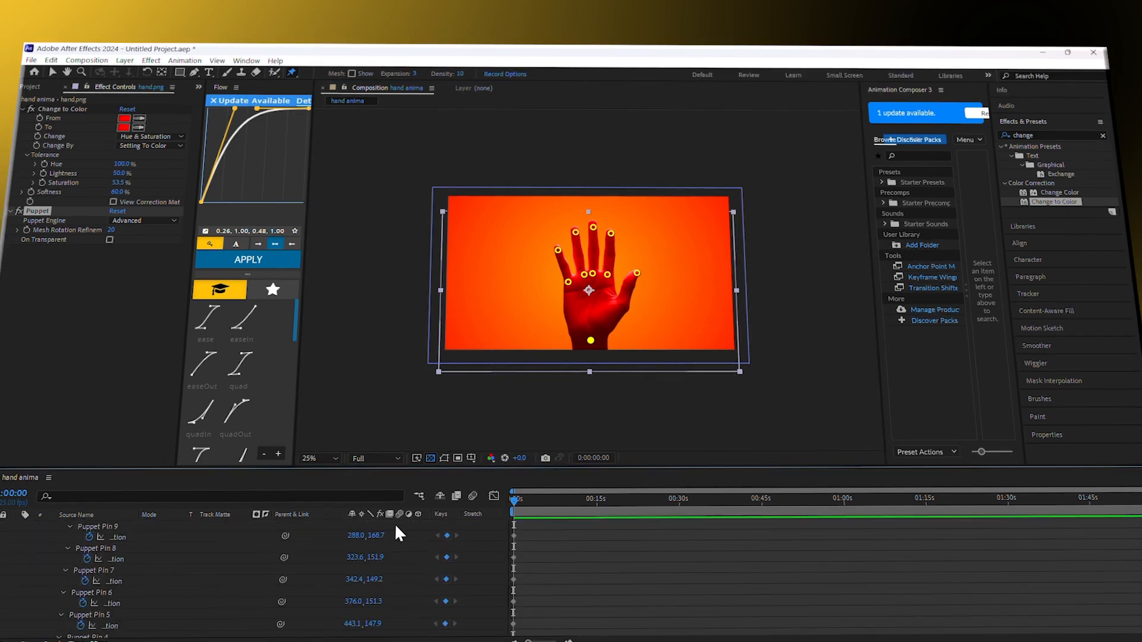
Spread the thumb and fingertip pins outward at time zero, and slightly shift a finger-base pin and the wrist pin.
{"action": "left_click", "coordinate": [53, 71]}
{"action": "left_click_drag", "start_coordinate": [637, 272], "coordinate": [651, 286]}
{"action": "left_click_drag", "start_coordinate": [612, 236], "coordinate": [568, 238]}
{"action": "left_click_drag", "start_coordinate": [585, 276], "coordinate": [581, 279]}
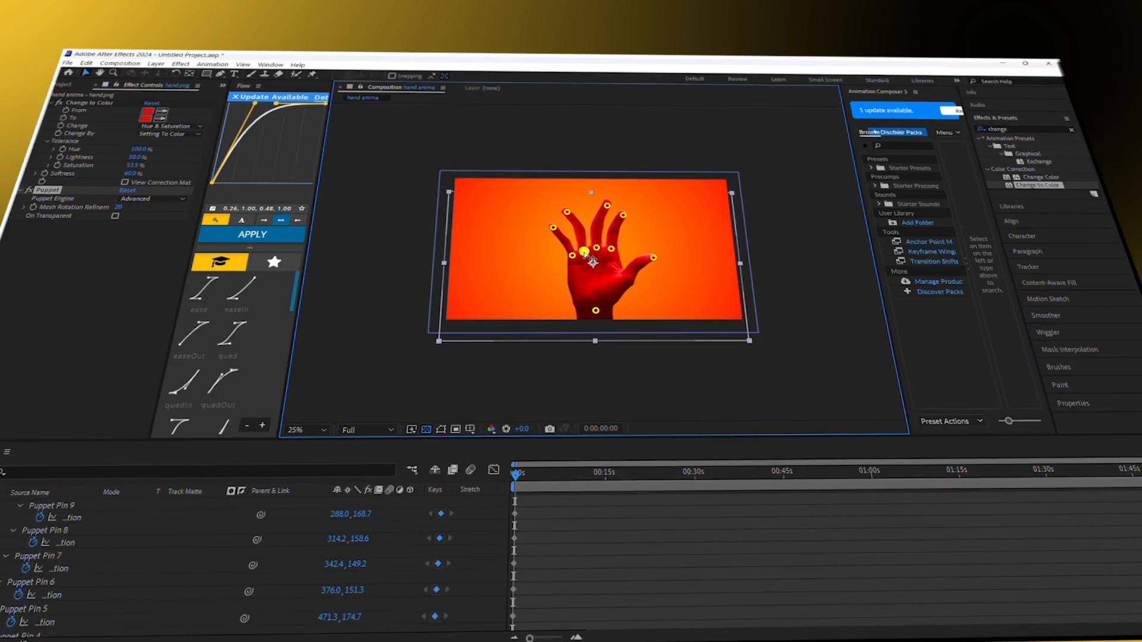
{"action": "left_click_drag", "start_coordinate": [564, 236], "coordinate": [560, 235]}
{"action": "left_click_drag", "start_coordinate": [596, 311], "coordinate": [599, 313]}
Keyframe the hand layer's position at 956, 1758 at time zero, below the frame.
{"action": "scroll", "coordinate": [615, 247], "scroll_direction": "up", "scroll_amount": 2}
{"action": "scroll", "coordinate": [630, 255], "scroll_direction": "down", "scroll_amount": 3}
{"action": "scroll", "coordinate": [604, 267], "scroll_direction": "up", "scroll_amount": 1}
{"action": "scroll", "coordinate": [548, 525], "scroll_direction": "up", "scroll_amount": 2}
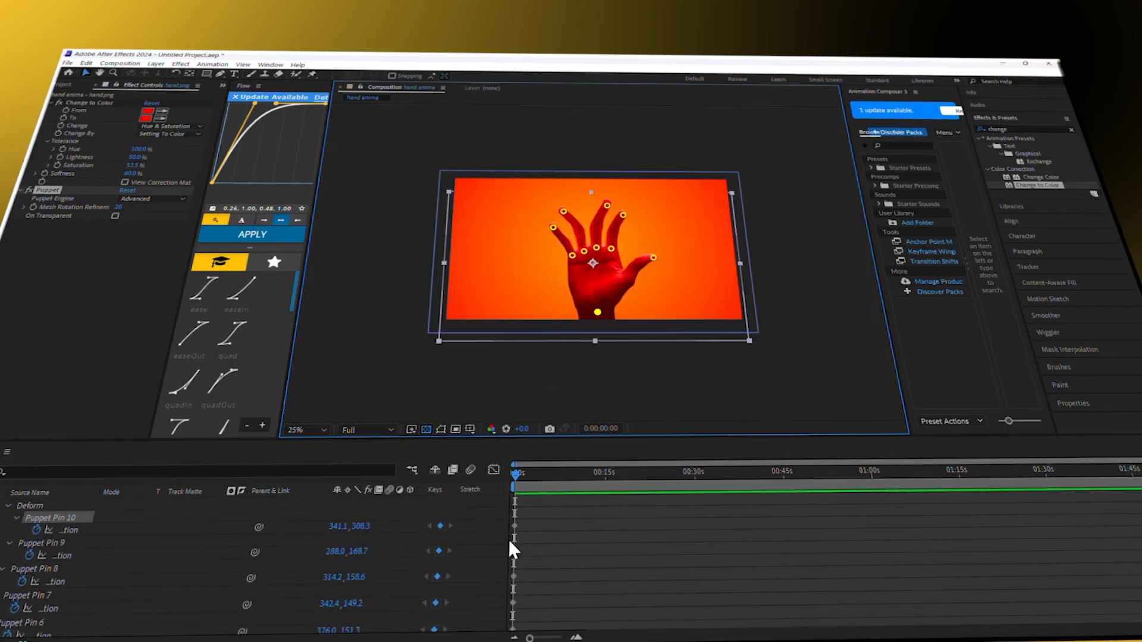
{"action": "scroll", "coordinate": [512, 548], "scroll_direction": "up", "scroll_amount": 2}
{"action": "left_click", "coordinate": [49, 509]}
{"action": "key", "text": "p"}
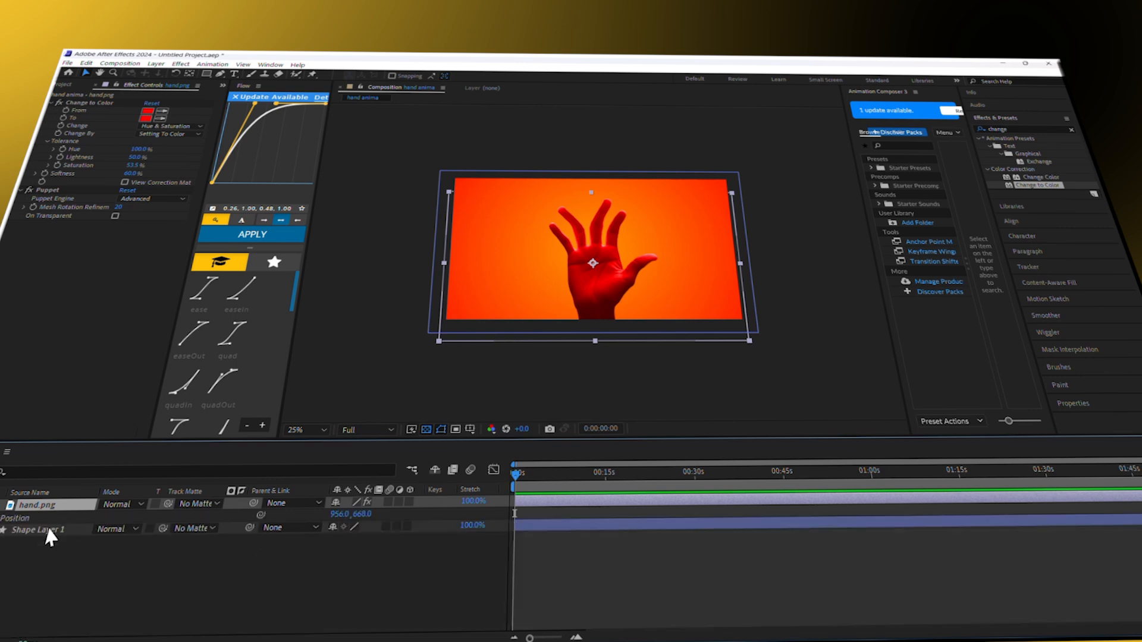
{"action": "left_click", "coordinate": [0, 518]}
{"action": "left_click_drag", "start_coordinate": [364, 514], "coordinate": [591, 511]}
{"action": "left_click_drag", "start_coordinate": [364, 514], "coordinate": [479, 518]}
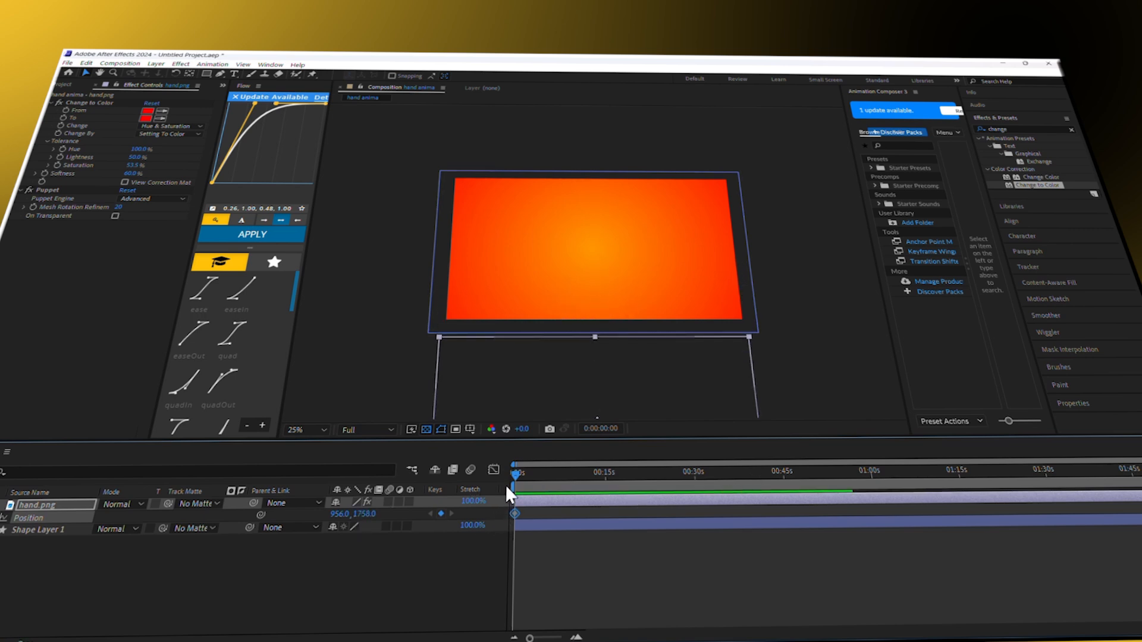
Keyframe the hand's position at 956, 701 at 0:00:05:22 so it rises into the frame.
{"action": "left_click_drag", "start_coordinate": [515, 473], "coordinate": [550, 473]}
{"action": "left_click_drag", "start_coordinate": [364, 514], "coordinate": [311, 543]}
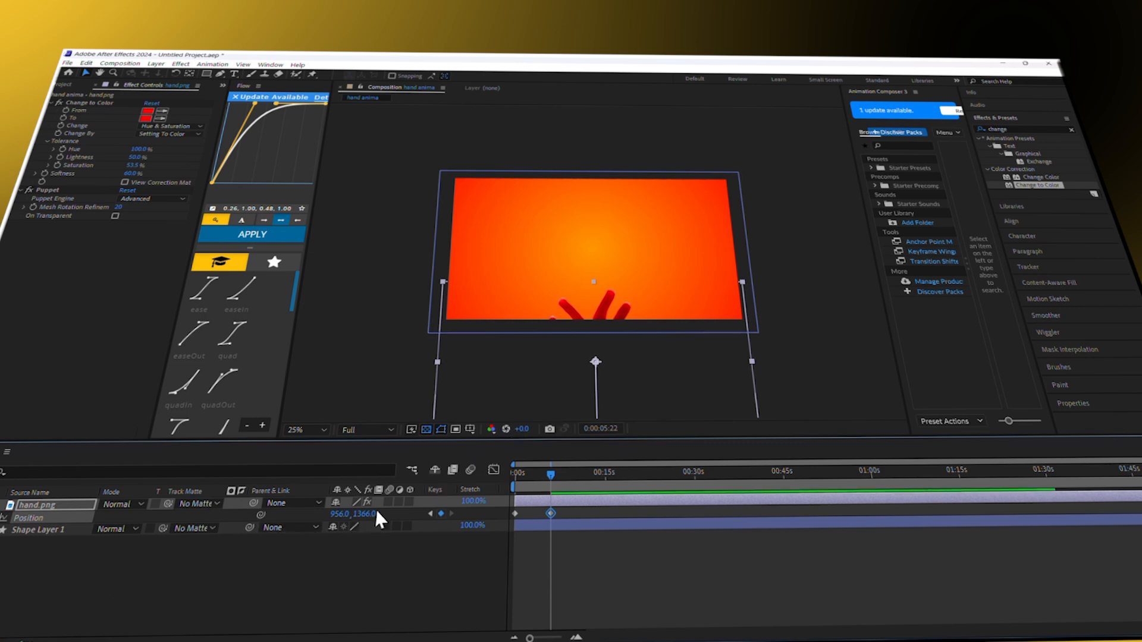
{"action": "left_click_drag", "start_coordinate": [367, 515], "coordinate": [558, 501]}
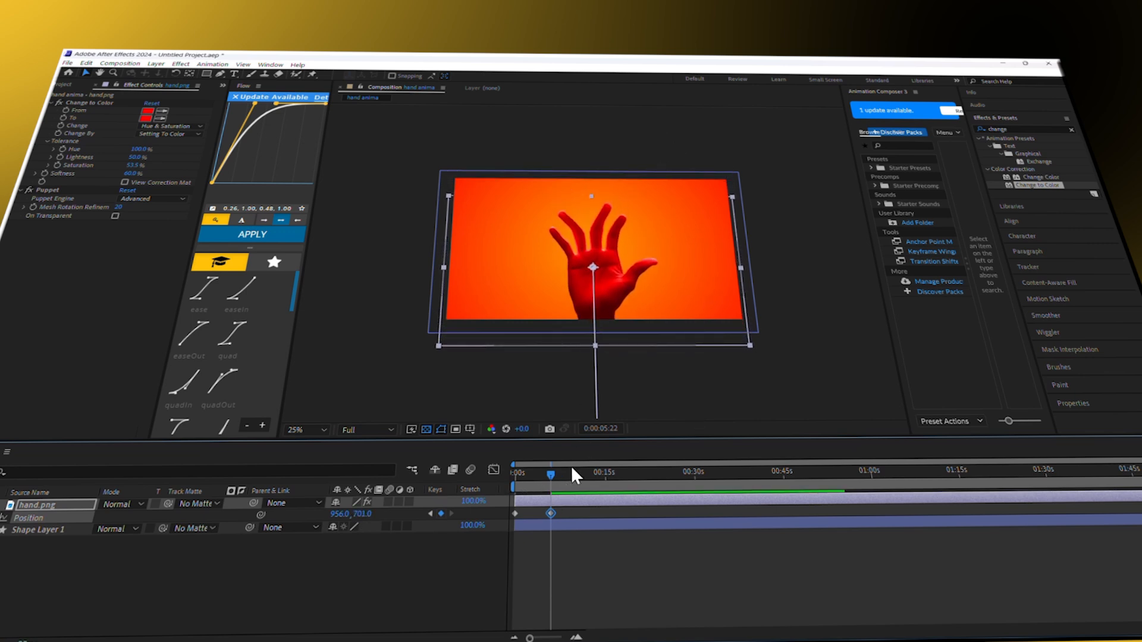
Straighten the fingers at 0:00:05:22 by moving the fingertip and thumb pins back inward.
{"action": "key", "text": "u"}
{"action": "scroll", "coordinate": [592, 583], "scroll_direction": "down", "scroll_amount": 1}
{"action": "scroll", "coordinate": [591, 582], "scroll_direction": "up", "scroll_amount": 1}
{"action": "scroll", "coordinate": [590, 581], "scroll_direction": "down", "scroll_amount": 1}
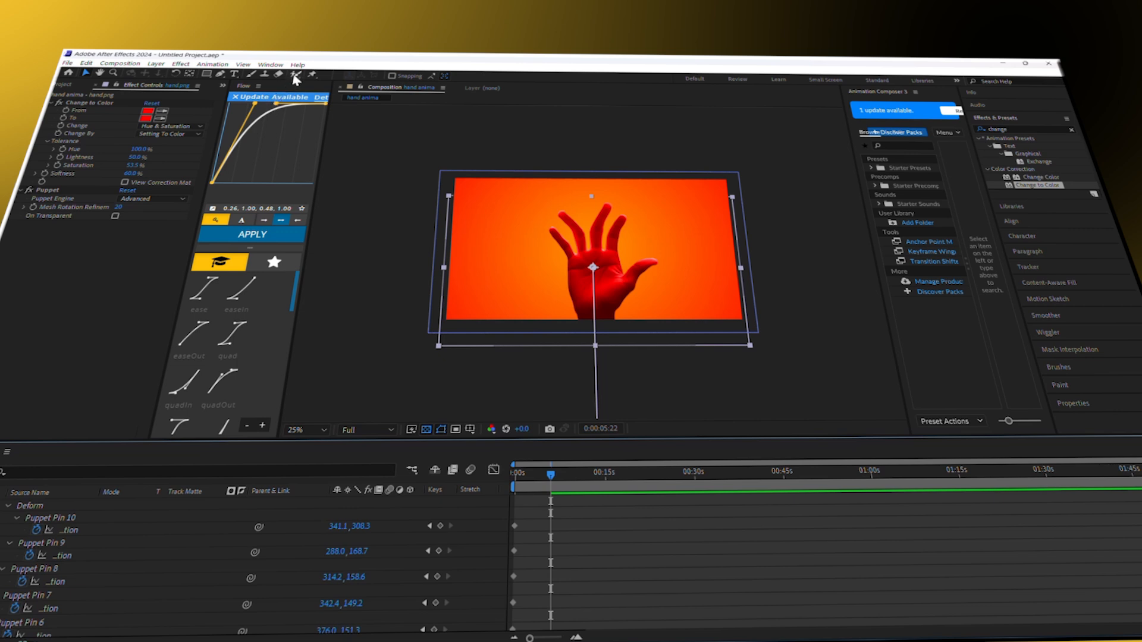
{"action": "left_click", "coordinate": [569, 221]}
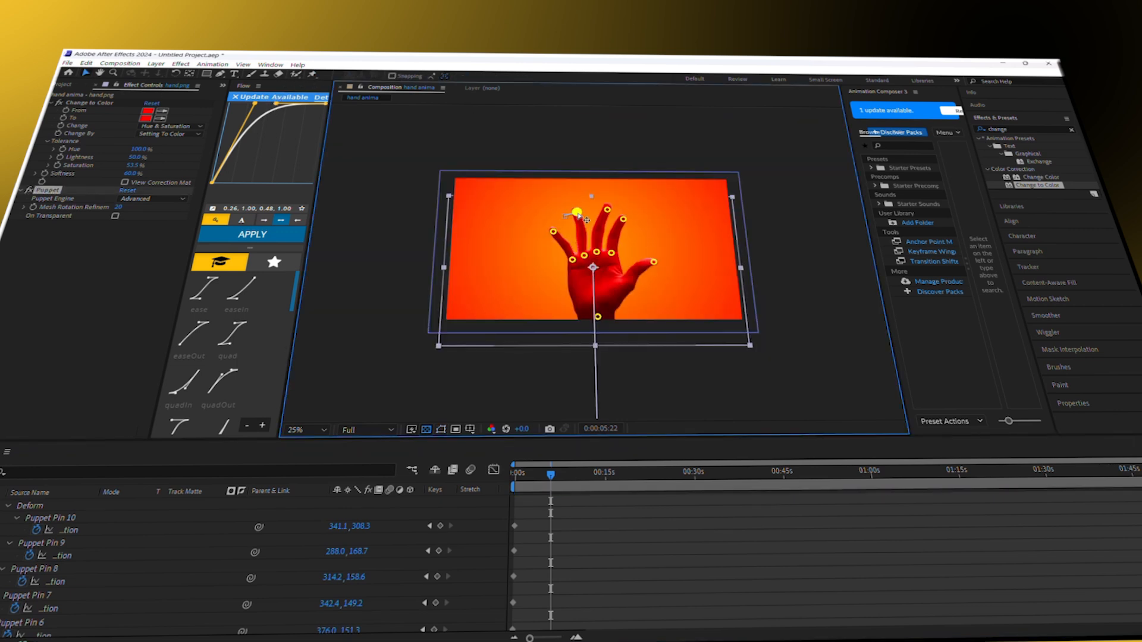
{"action": "left_click_drag", "start_coordinate": [560, 225], "coordinate": [598, 210]}
{"action": "left_click_drag", "start_coordinate": [626, 220], "coordinate": [618, 220]}
{"action": "left_click_drag", "start_coordinate": [653, 261], "coordinate": [648, 260]}
{"action": "mouse_move", "coordinate": [615, 220]}
{"action": "left_mouse_down"}
{"action": "mouse_move", "coordinate": [577, 212]}
{"action": "mouse_move", "coordinate": [559, 224]}
{"action": "mouse_move", "coordinate": [601, 212]}
{"action": "left_mouse_up"}
Select all puppet pin keyframes of the hand layer.
{"action": "scroll", "coordinate": [587, 543], "scroll_direction": "up", "scroll_amount": 1}
{"action": "scroll", "coordinate": [590, 544], "scroll_direction": "down", "scroll_amount": 6}
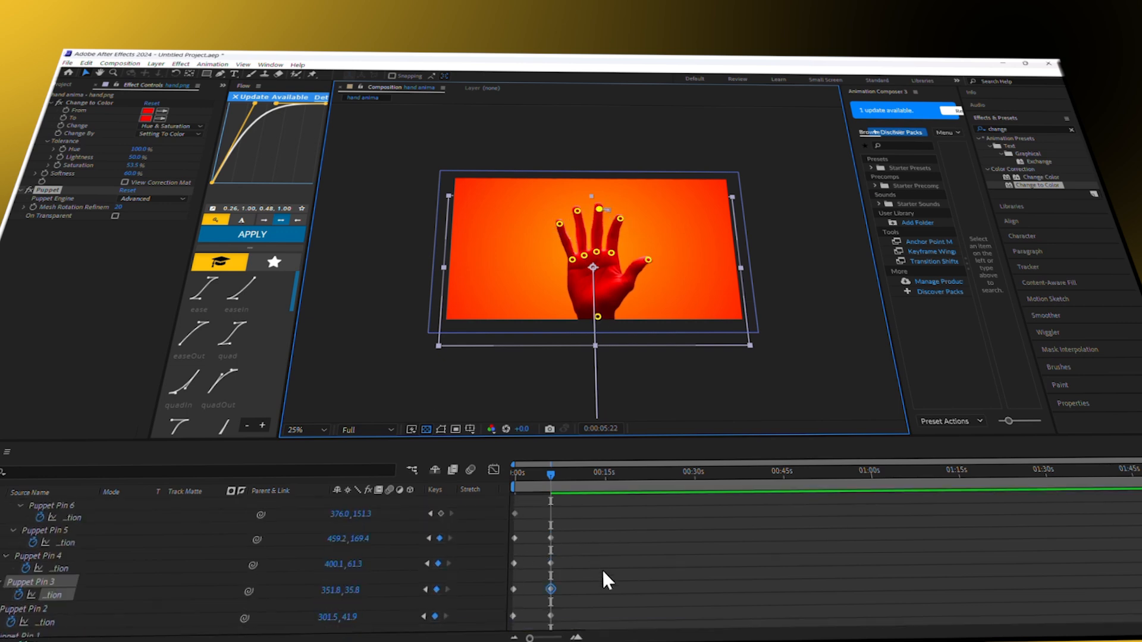
{"action": "left_click", "coordinate": [641, 600]}
{"action": "left_click_drag", "start_coordinate": [642, 601], "coordinate": [488, 481]}
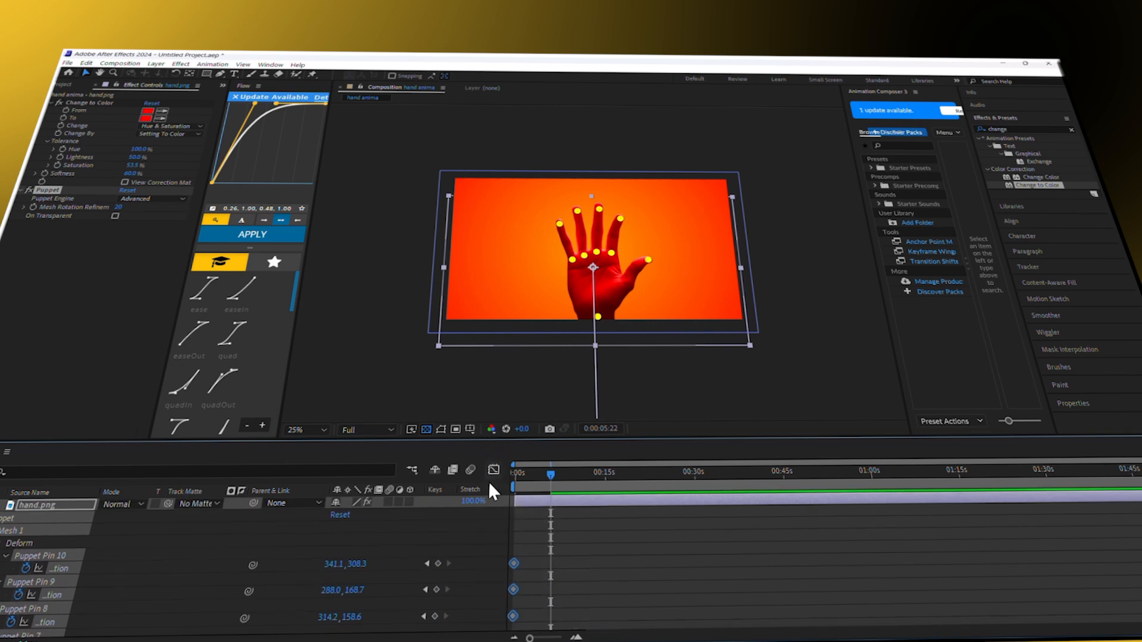
Apply the Flow easing curve 0.76, 0.00, 0.24, 1.00 to the selected puppet pin keyframes.
{"action": "scroll", "coordinate": [241, 335], "scroll_direction": "down", "scroll_amount": 1}
{"action": "left_click", "coordinate": [219, 409]}
{"action": "left_click", "coordinate": [252, 235]}
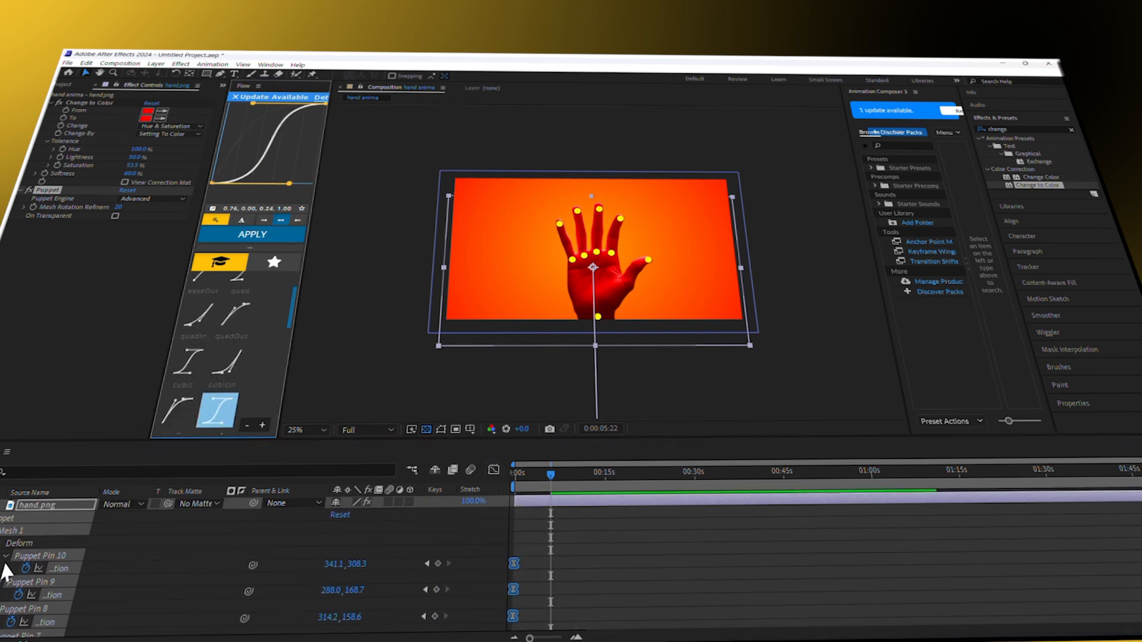
Ease the hand's puppet pin keyframes with the Flow curve 0.76, 0.00, 0.24, 1.00 and preview the finger motion.
{"action": "left_click", "coordinate": [5, 556]}
{"action": "left_click", "coordinate": [0, 507]}
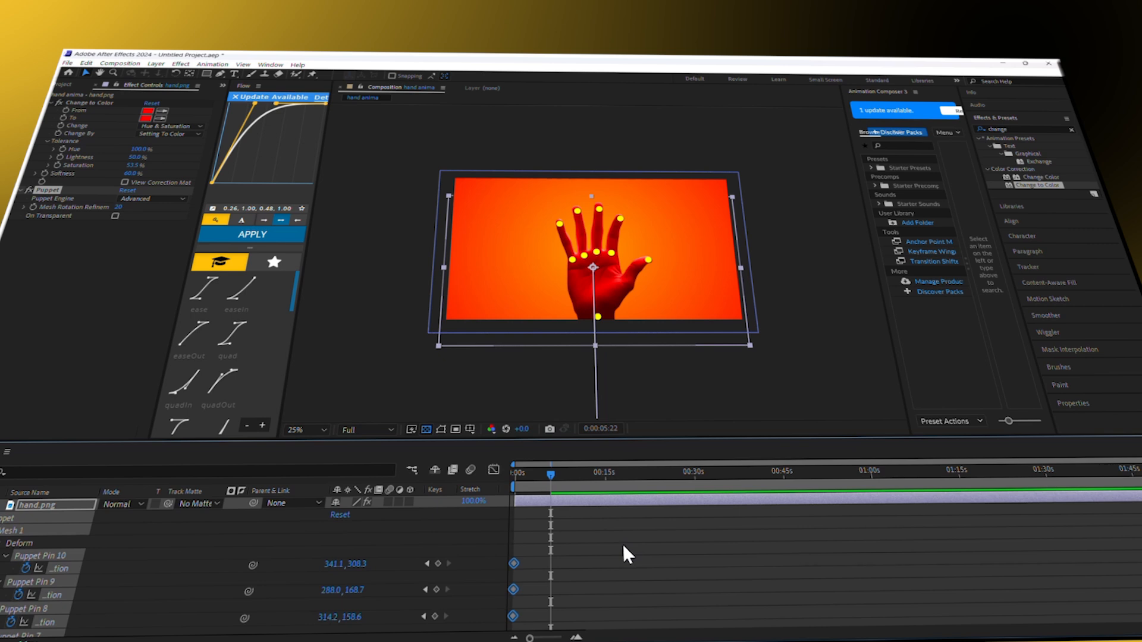
{"action": "scroll", "coordinate": [234, 344], "scroll_direction": "down", "scroll_amount": 2}
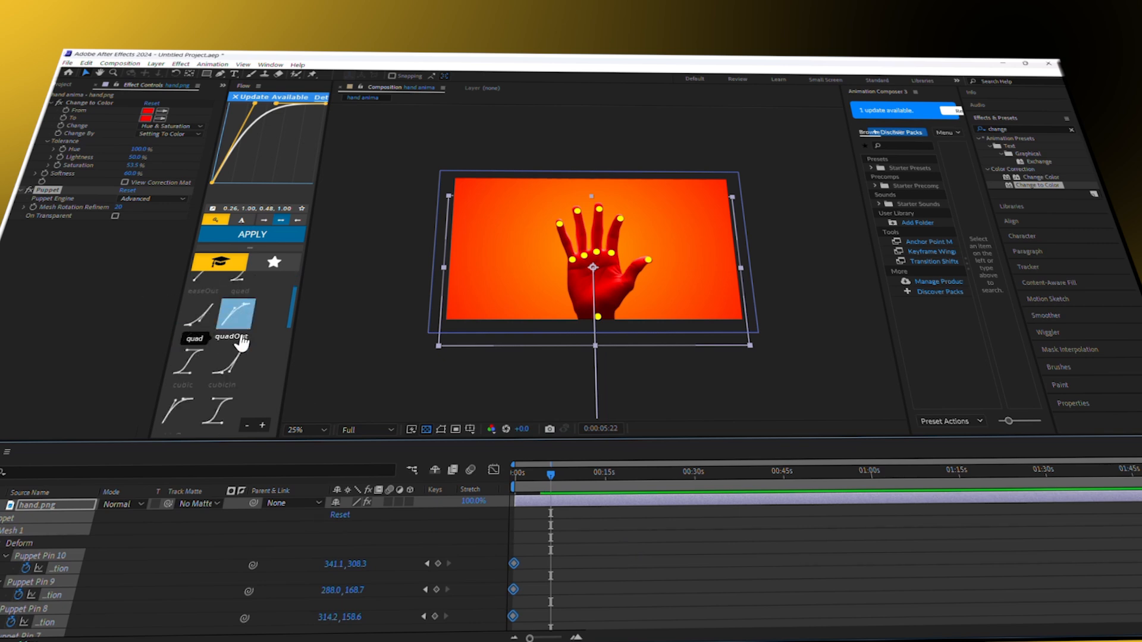
{"action": "left_click", "coordinate": [231, 407]}
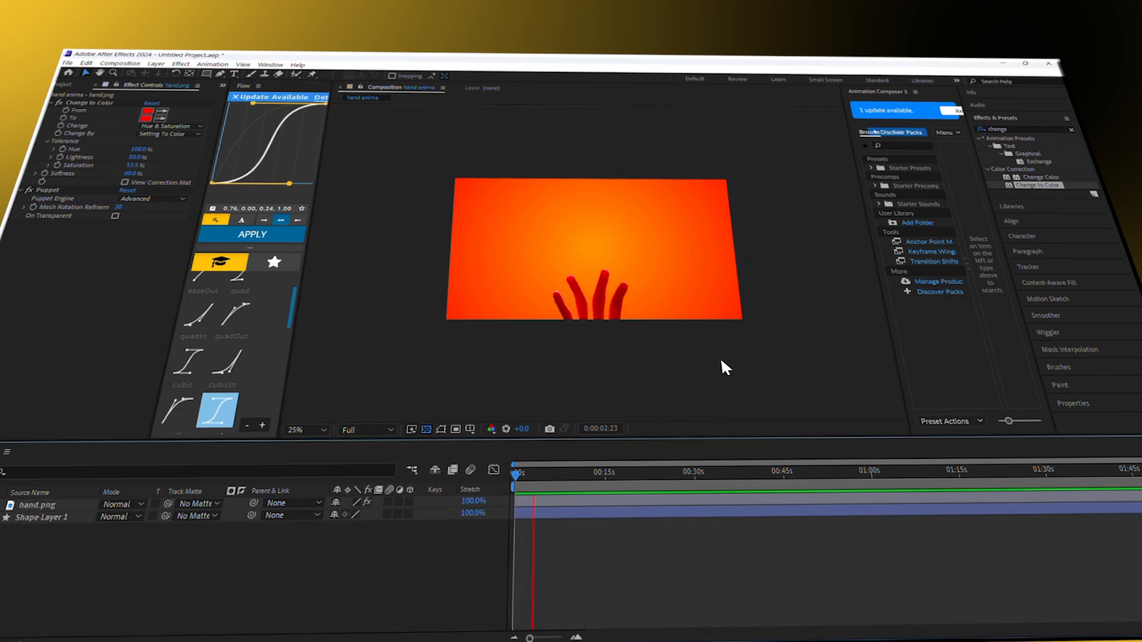
{"action": "key", "text": "space"}
{"action": "key", "text": "space"}
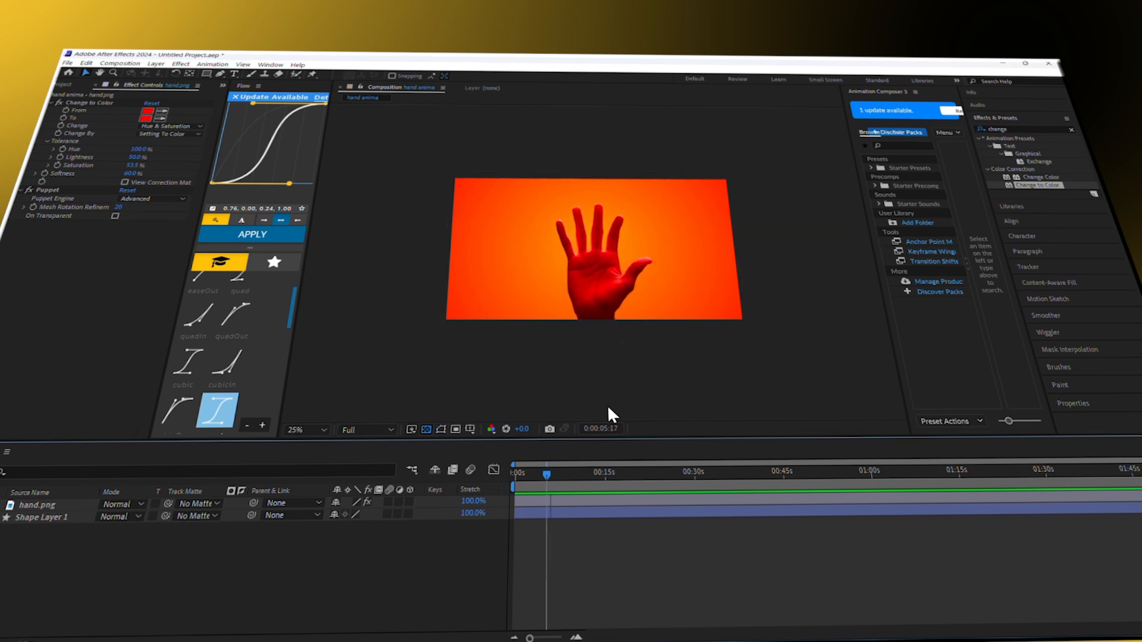
{"action": "key", "text": "space"}
Apply the Flow quart easing curve to the hand layer's position keyframes.
{"action": "mouse_move", "coordinate": [537, 487]}
{"action": "left_mouse_down"}
{"action": "mouse_move", "coordinate": [559, 480]}
{"action": "mouse_move", "coordinate": [552, 488]}
{"action": "left_mouse_up"}
{"action": "left_click", "coordinate": [587, 503]}
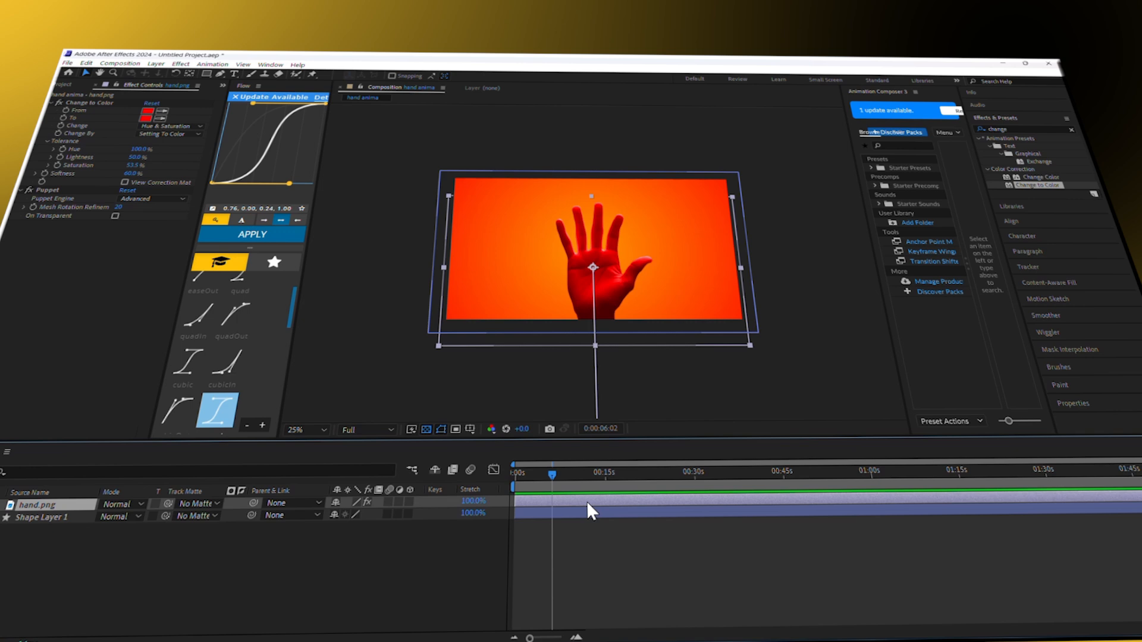
{"action": "key", "text": "p"}
{"action": "scroll", "coordinate": [224, 357], "scroll_direction": "down", "scroll_amount": 2}
{"action": "left_click", "coordinate": [230, 341]}
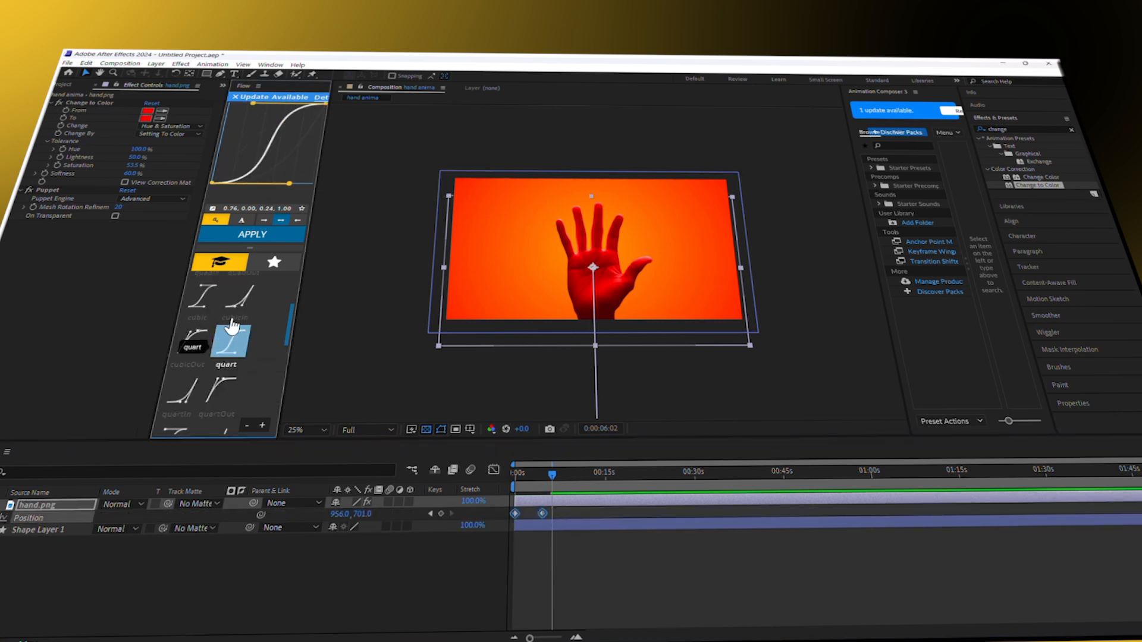
{"action": "left_click", "coordinate": [261, 237]}
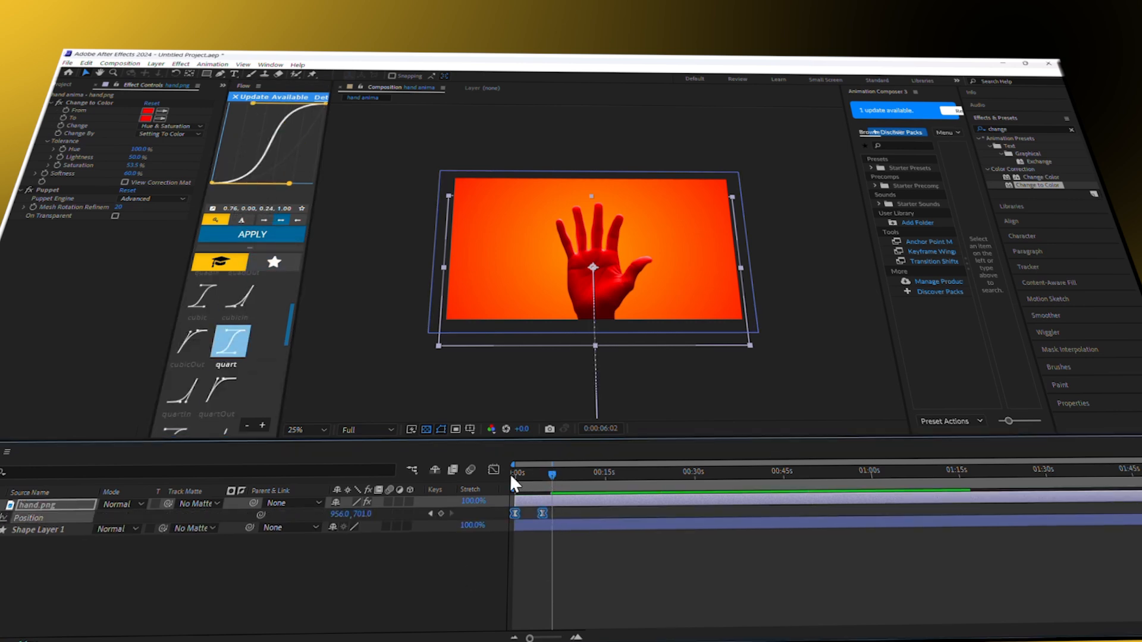
Preview the hand's rise from the start and move its second position keyframe slightly earlier.
{"action": "left_click_drag", "start_coordinate": [551, 474], "coordinate": [500, 476]}
{"action": "left_click", "coordinate": [630, 381]}
{"action": "key", "text": "space"}
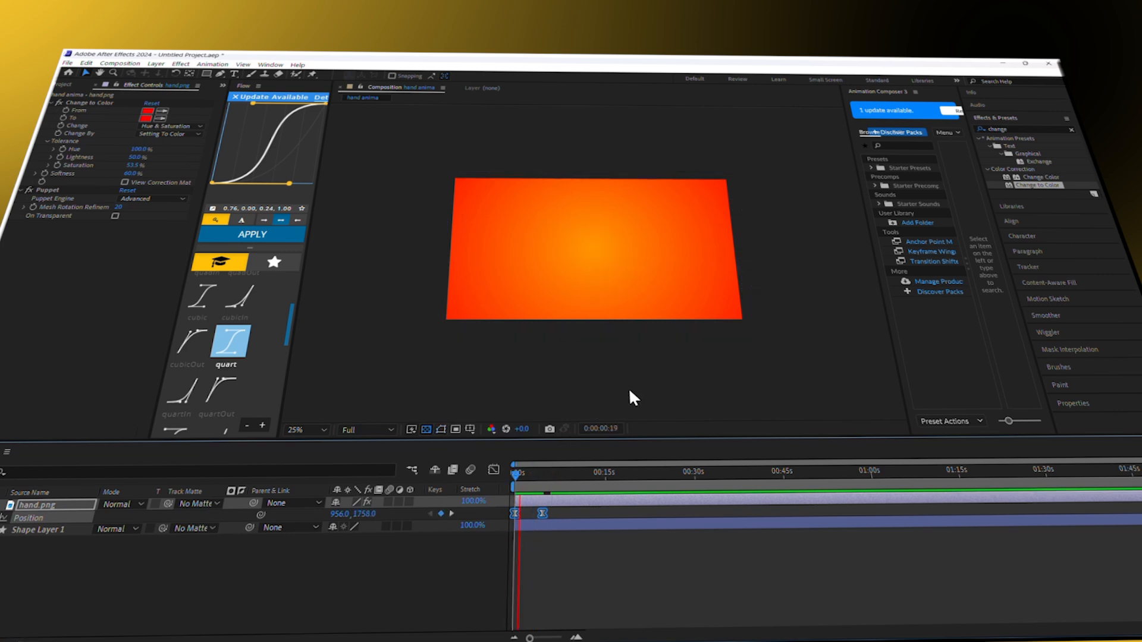
{"action": "key", "text": "space"}
{"action": "left_click", "coordinate": [597, 559]}
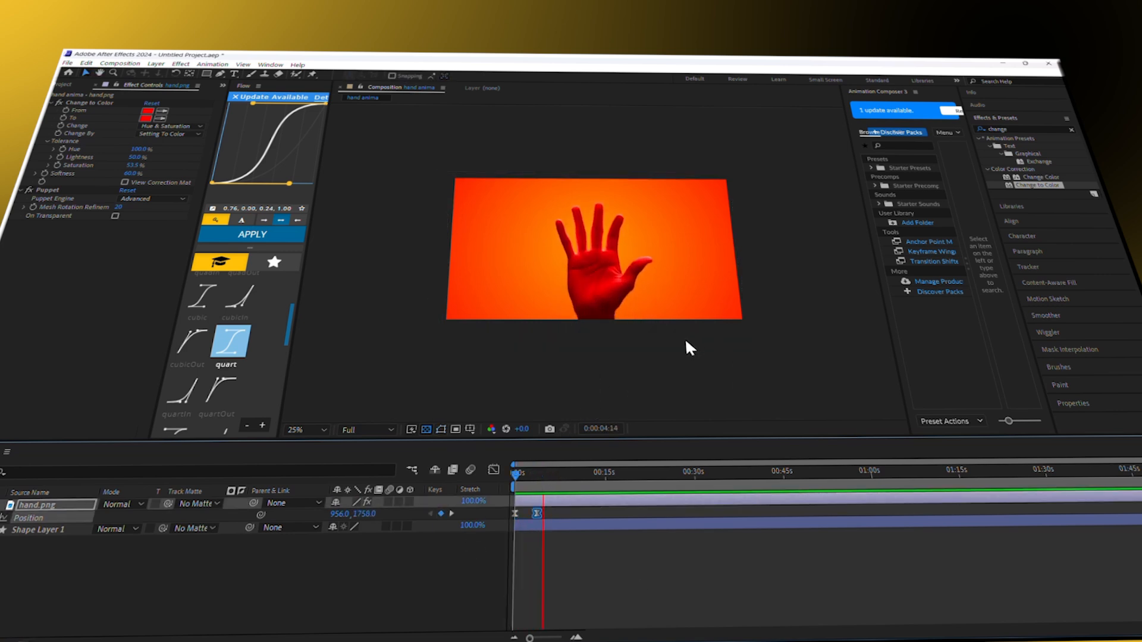
{"action": "key", "text": "space"}
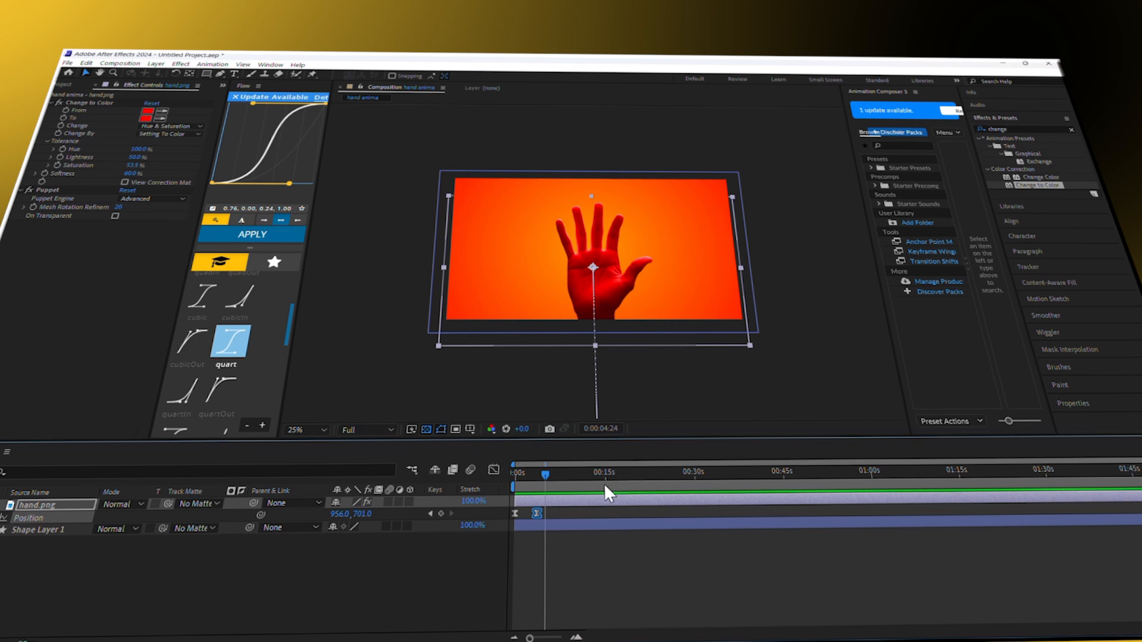
Flip the hand layer horizontally and preview the animation from the start.
{"action": "right_click", "coordinate": [617, 323]}
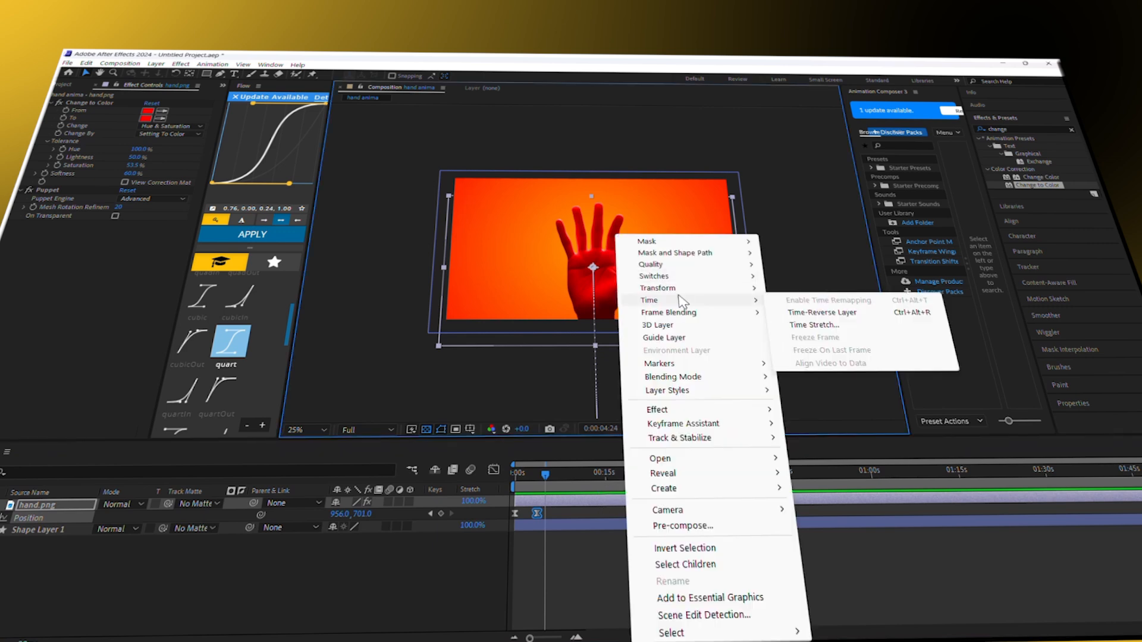
{"action": "mouse_move", "coordinate": [685, 286]}
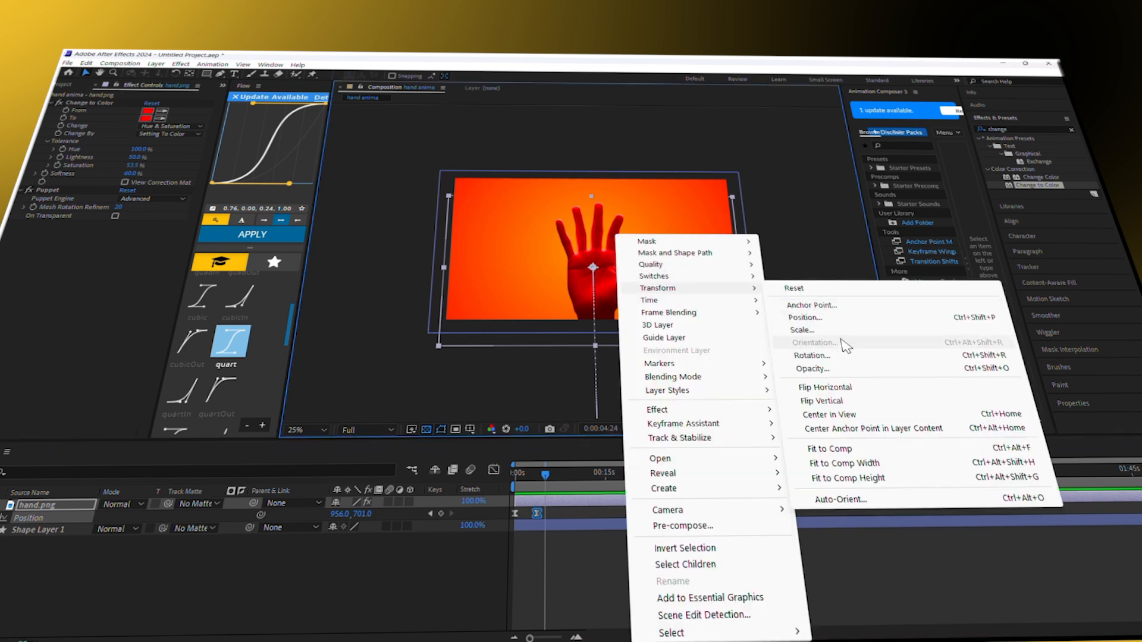
{"action": "left_click", "coordinate": [885, 390]}
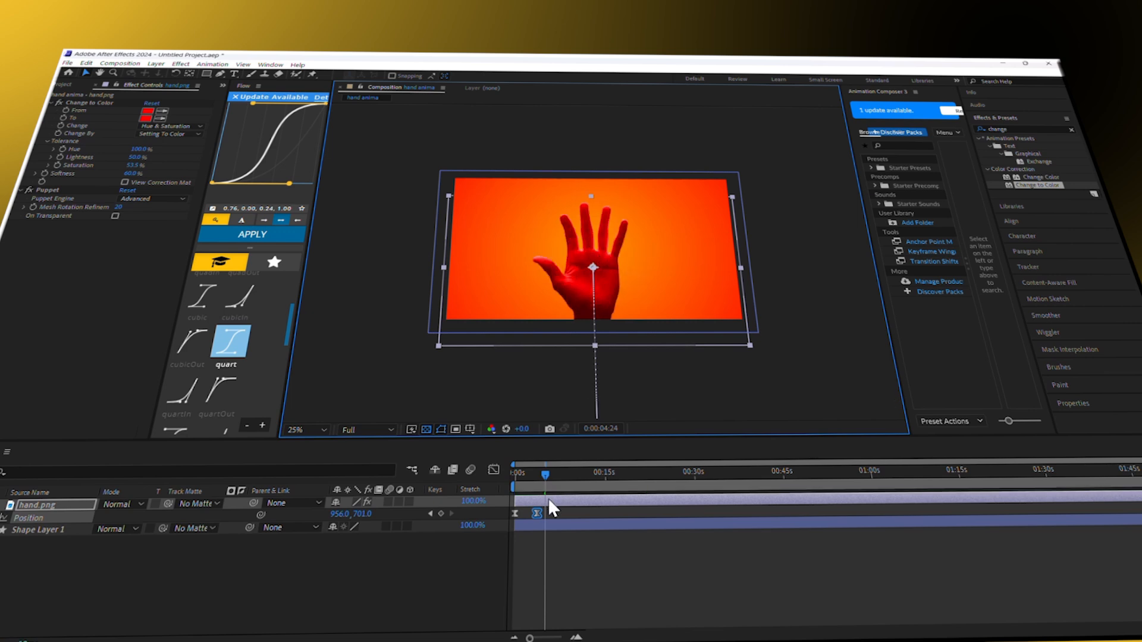
{"action": "left_click_drag", "start_coordinate": [545, 470], "coordinate": [515, 473]}
{"action": "key", "text": "space"}
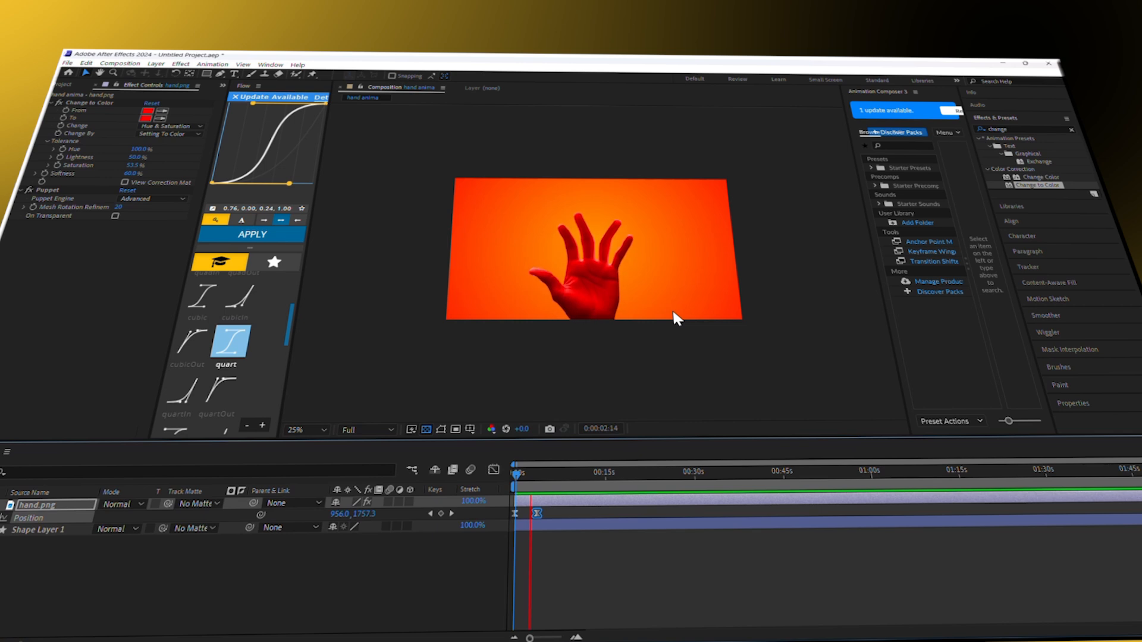
Add a white text layer reading "1" beside the hand, above the thumb.
{"action": "key", "text": "ctrl+t"}
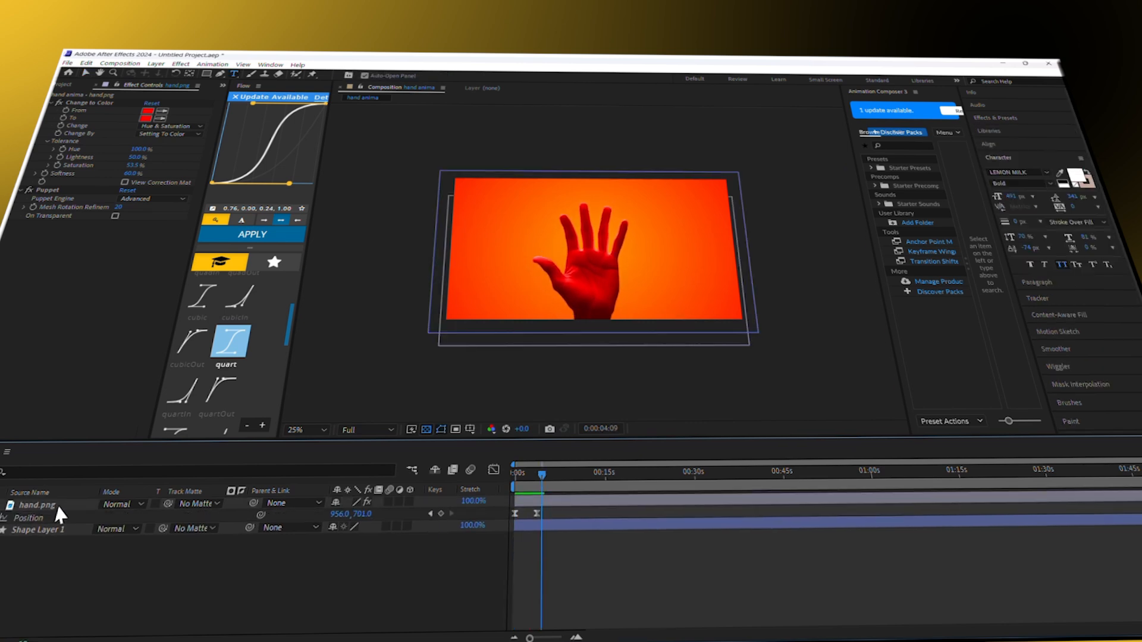
{"action": "left_click", "coordinate": [513, 263]}
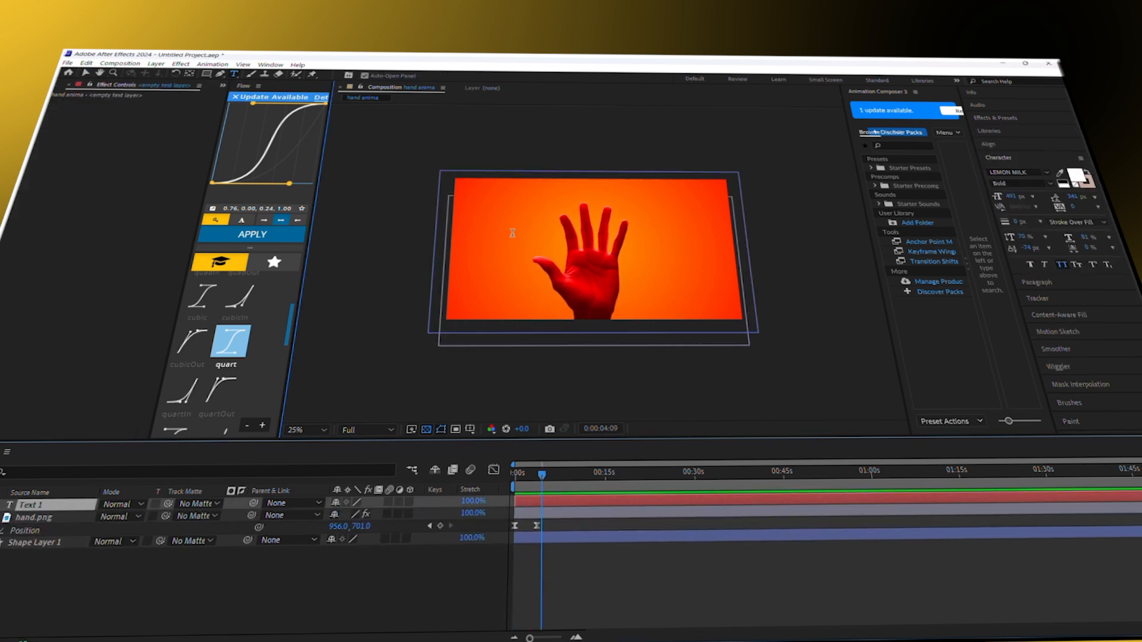
{"action": "type", "text": "1"}
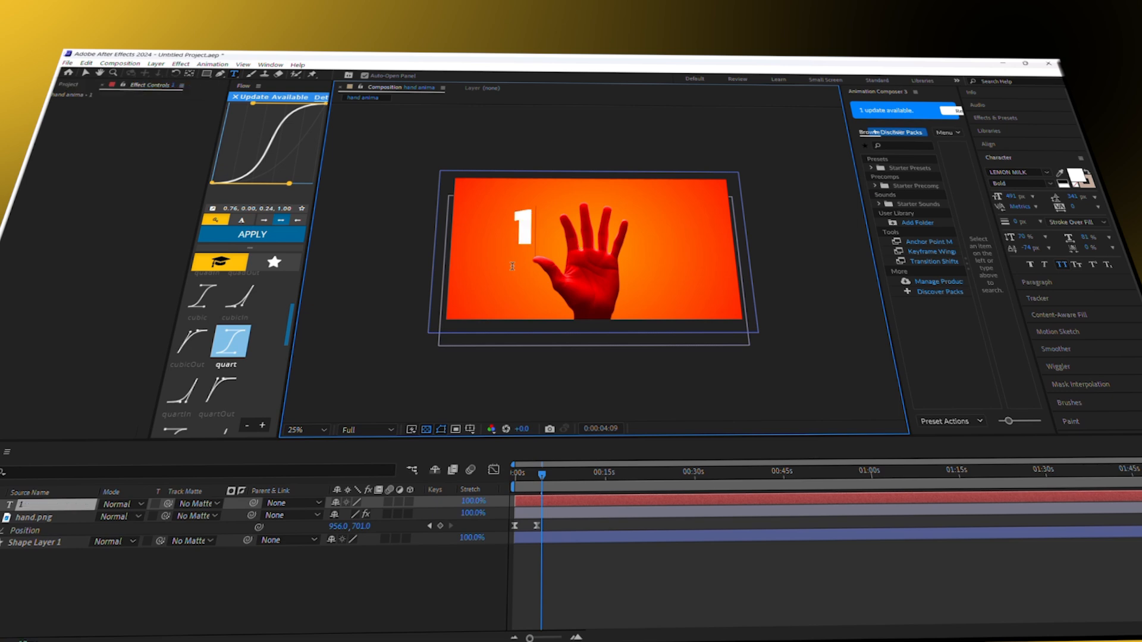
{"action": "left_click", "coordinate": [85, 72]}
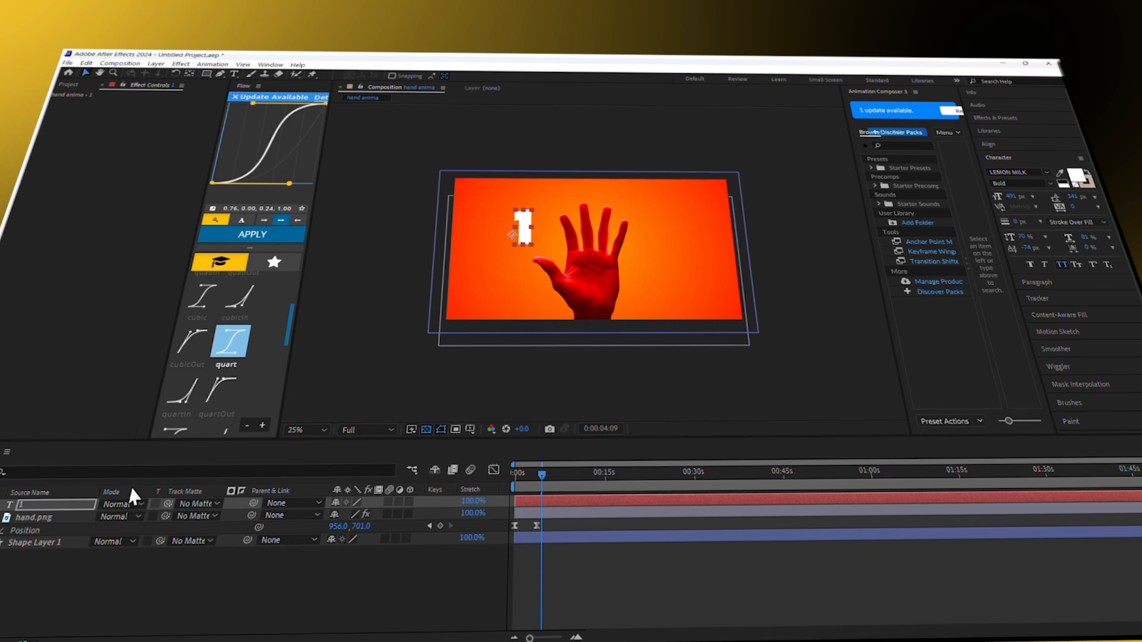
Scale the "1" text to 70% and place it over the tip of the thumb.
{"action": "key", "text": "s"}
{"action": "left_click_drag", "start_coordinate": [372, 516], "coordinate": [356, 515]}
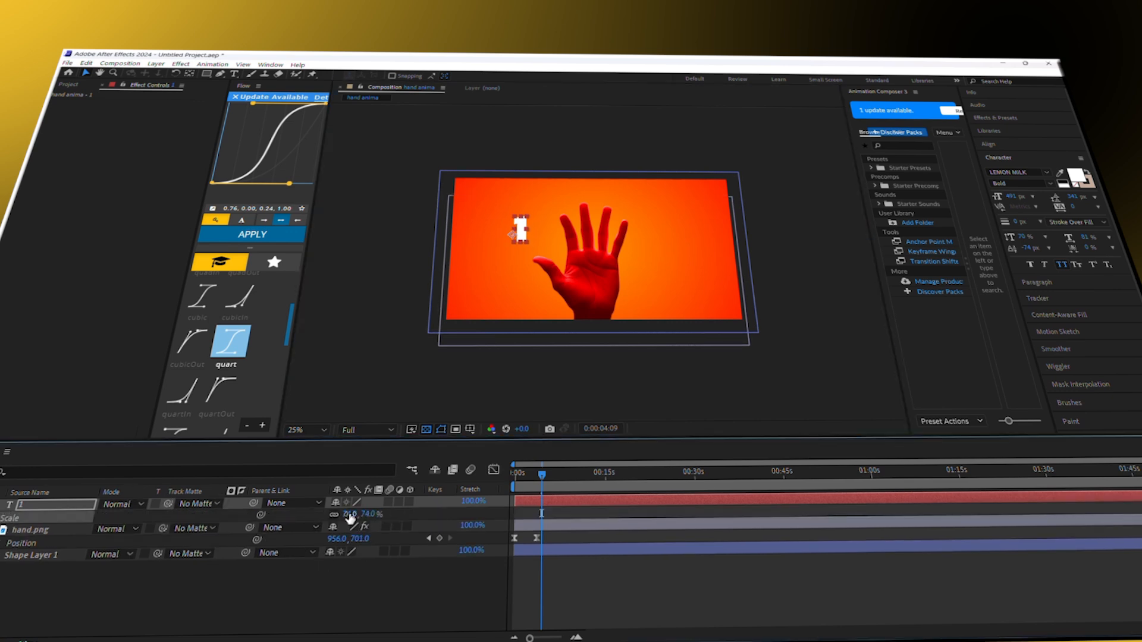
{"action": "key", "text": "period"}
{"action": "key", "text": "period"}
{"action": "left_click_drag", "start_coordinate": [484, 229], "coordinate": [529, 241]}
{"action": "key", "text": "comma"}
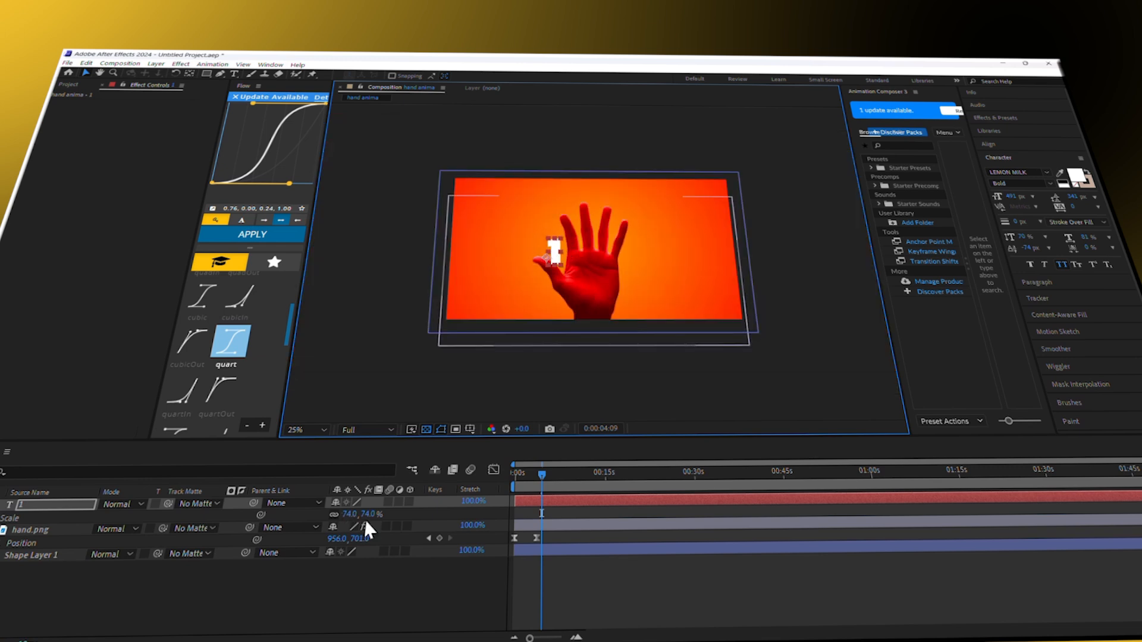
{"action": "left_click_drag", "start_coordinate": [371, 515], "coordinate": [368, 515]}
{"action": "left_click", "coordinate": [554, 252]}
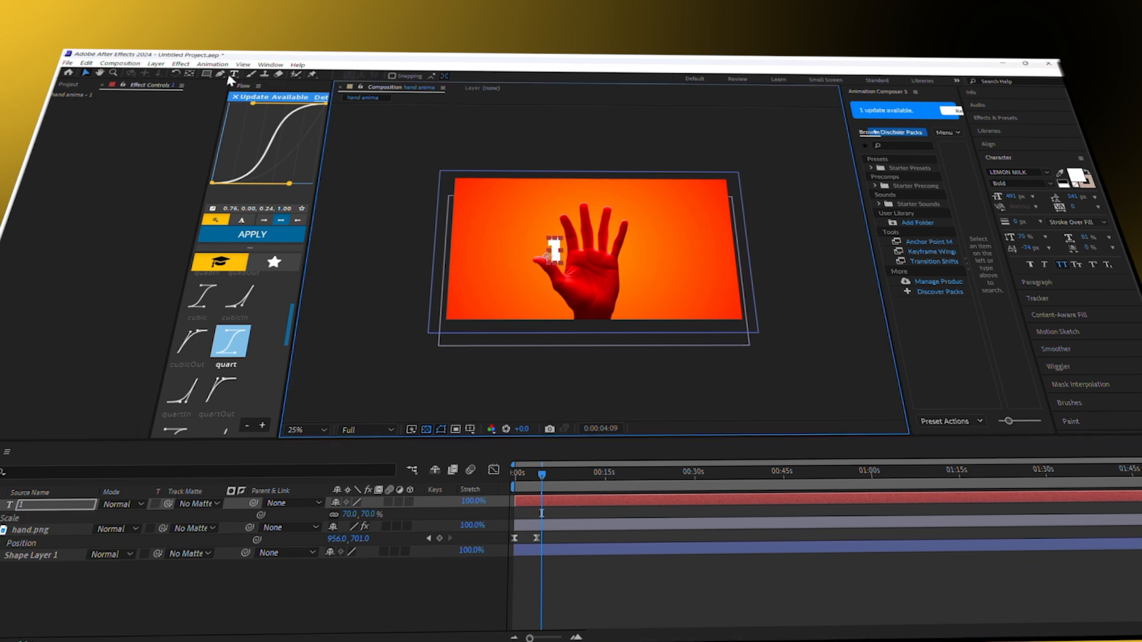
Draw a circle with no fill and a white stroke around the "1", using the Ellipse tool on a new shape layer.
{"action": "left_click_drag", "start_coordinate": [208, 74], "coordinate": [236, 95]}
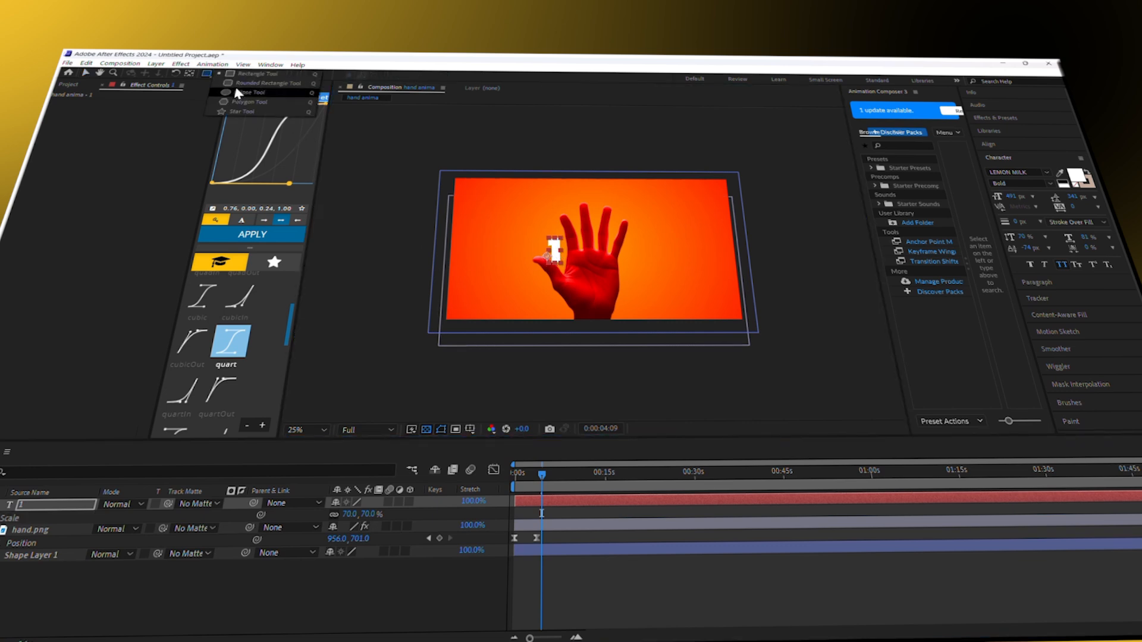
{"action": "left_click", "coordinate": [236, 94]}
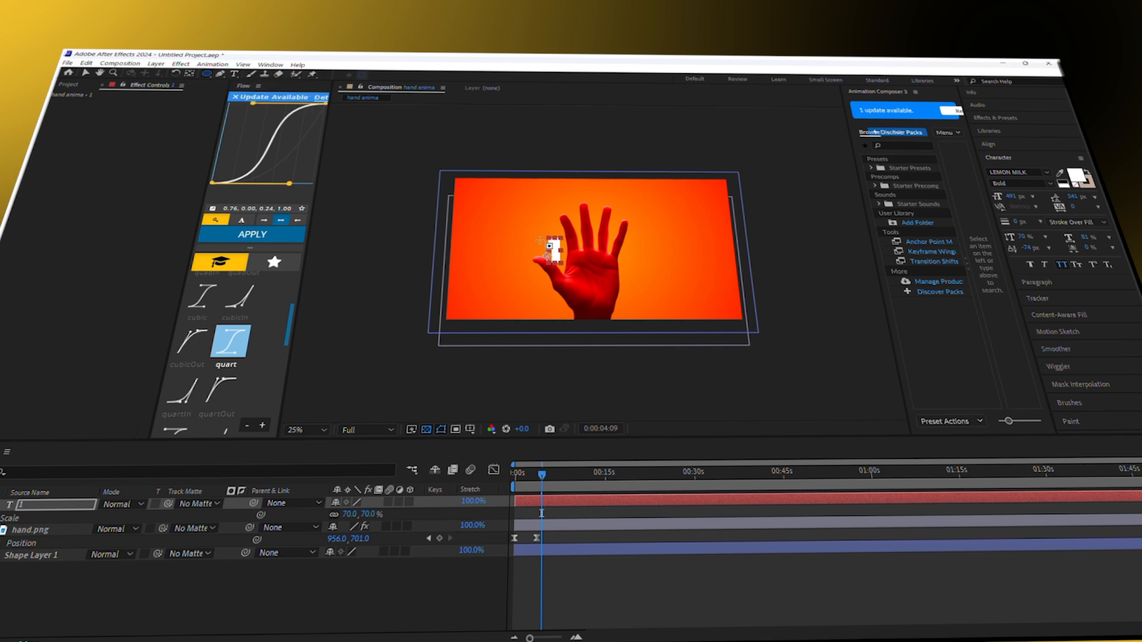
{"action": "left_click", "coordinate": [210, 596]}
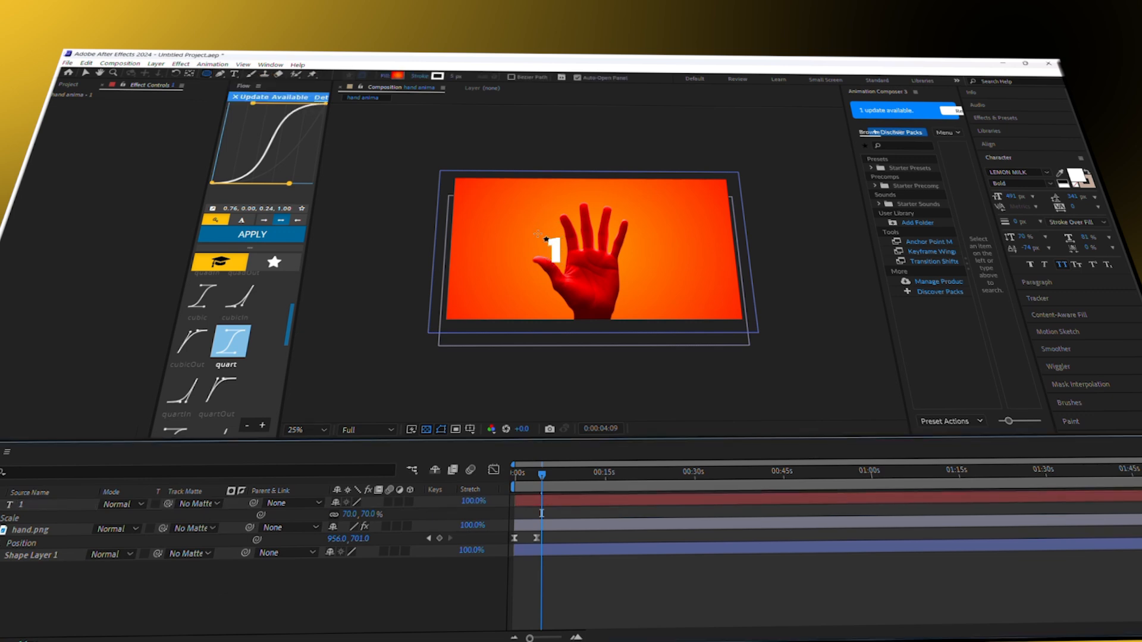
{"action": "left_click", "coordinate": [387, 76]}
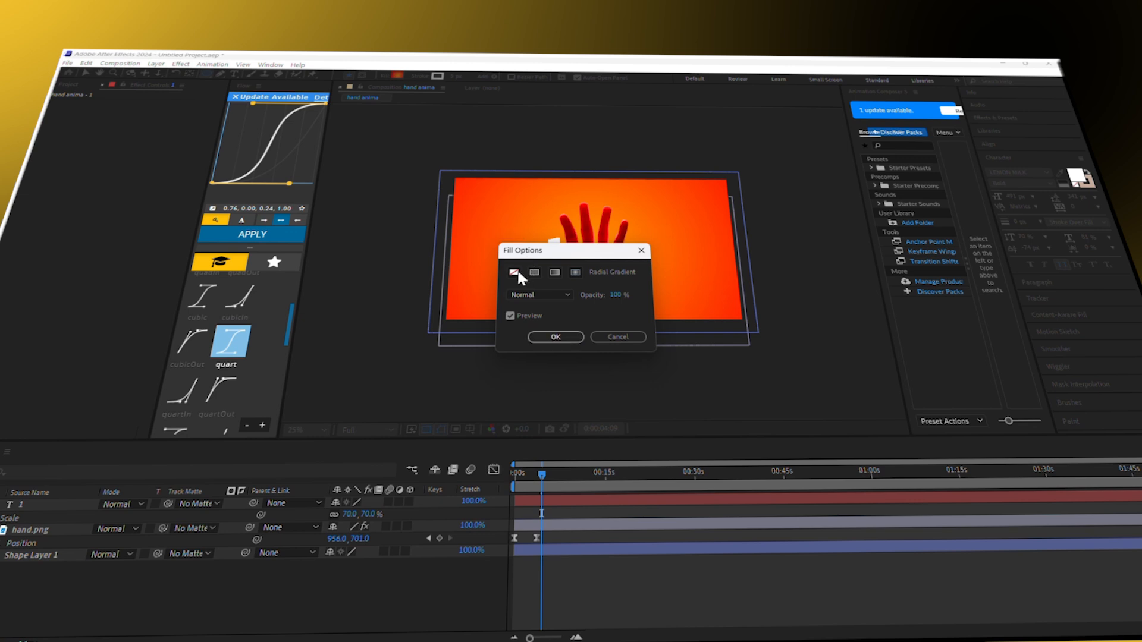
{"action": "left_click", "coordinate": [555, 338]}
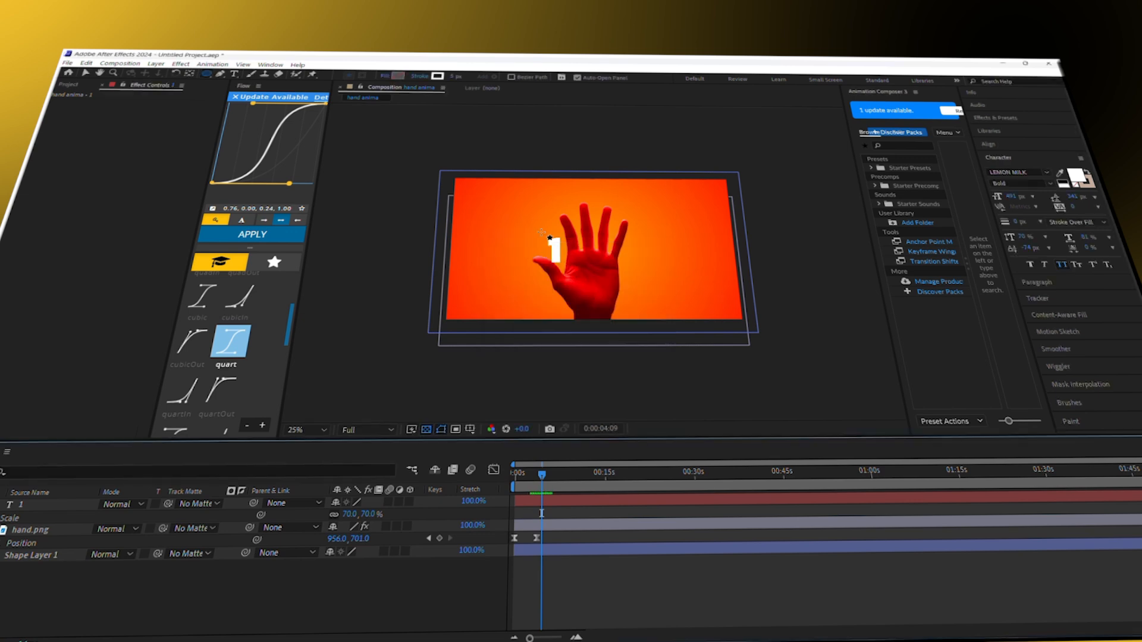
{"action": "left_click_drag", "start_coordinate": [542, 236], "coordinate": [585, 274]}
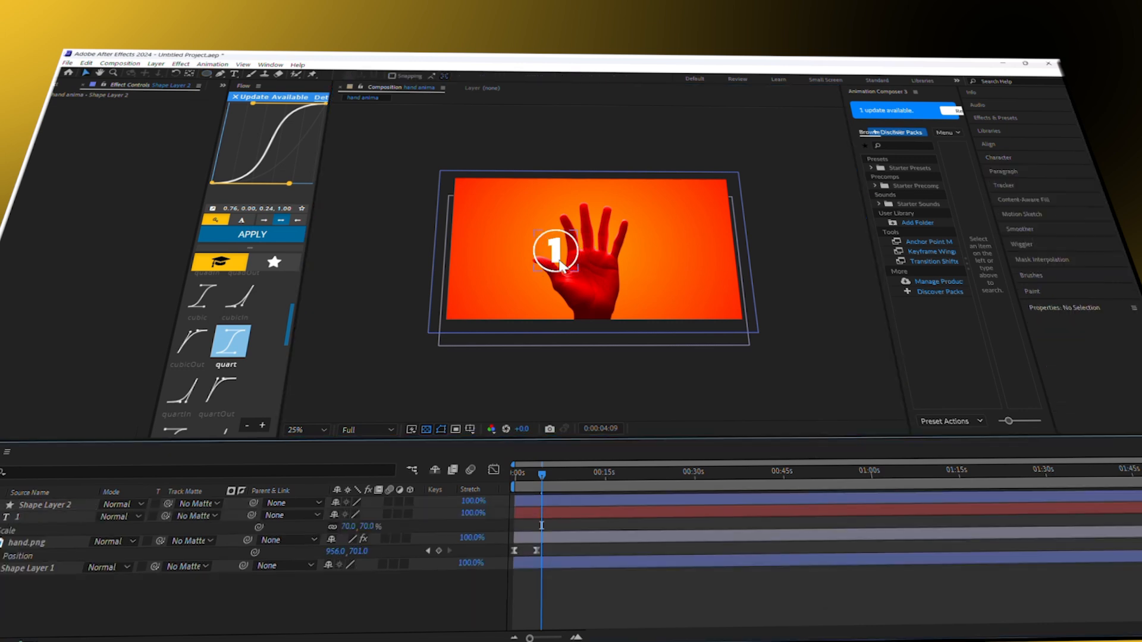
Add Trim Paths to the circle's shape layer and expand its properties.
{"action": "left_click", "coordinate": [565, 267]}
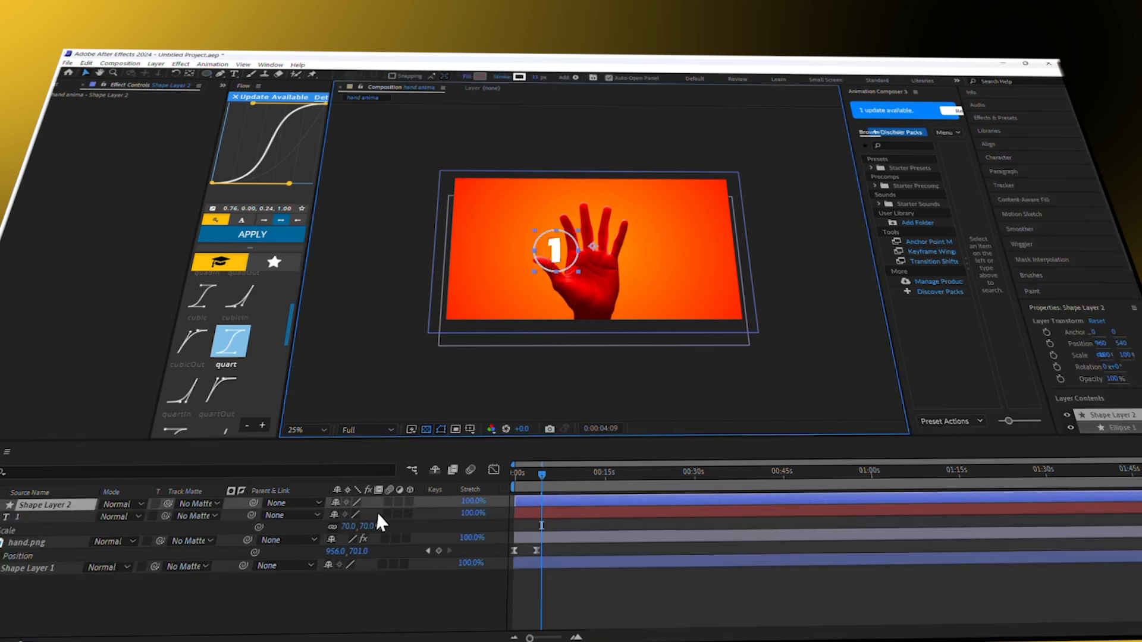
{"action": "left_click", "coordinate": [0, 506]}
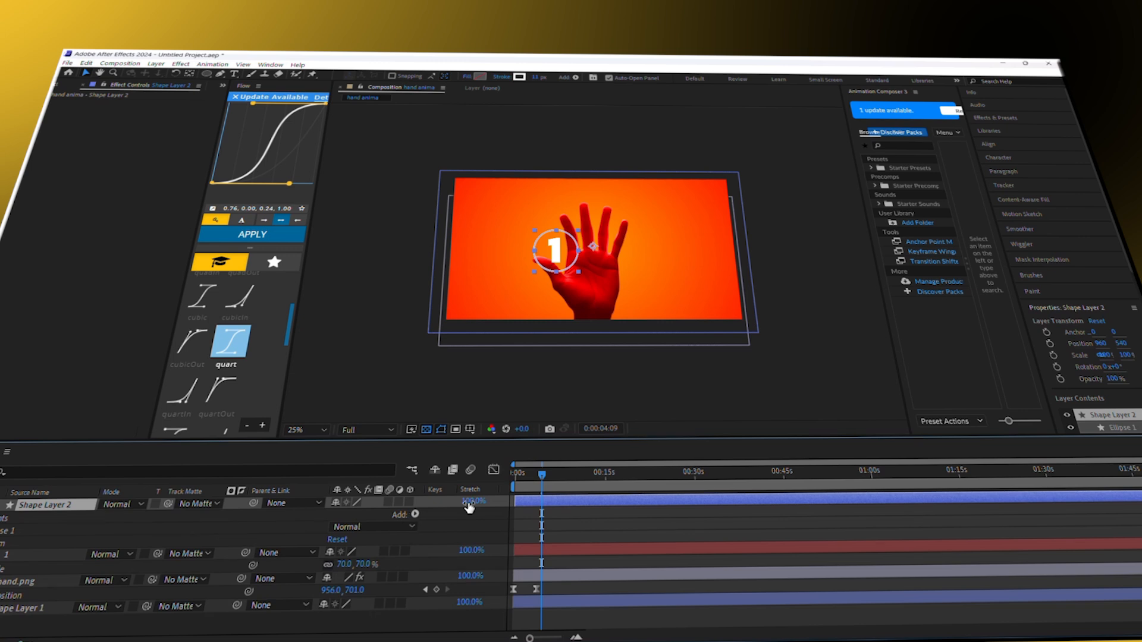
{"action": "left_click", "coordinate": [415, 515]}
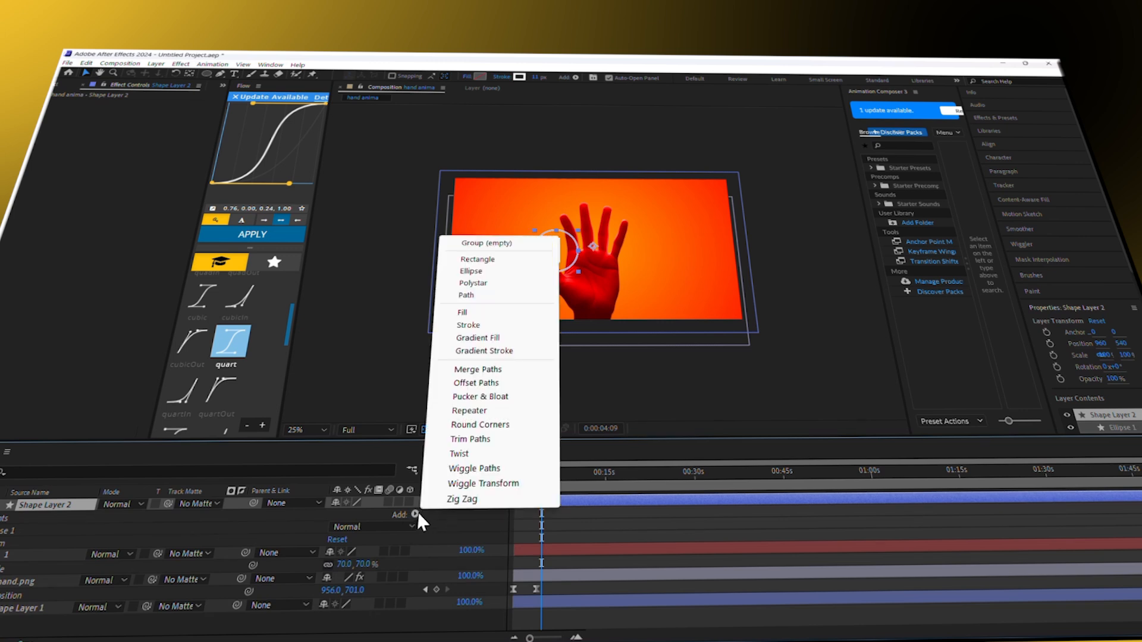
{"action": "left_click", "coordinate": [482, 439]}
{"action": "left_click", "coordinate": [0, 543]}
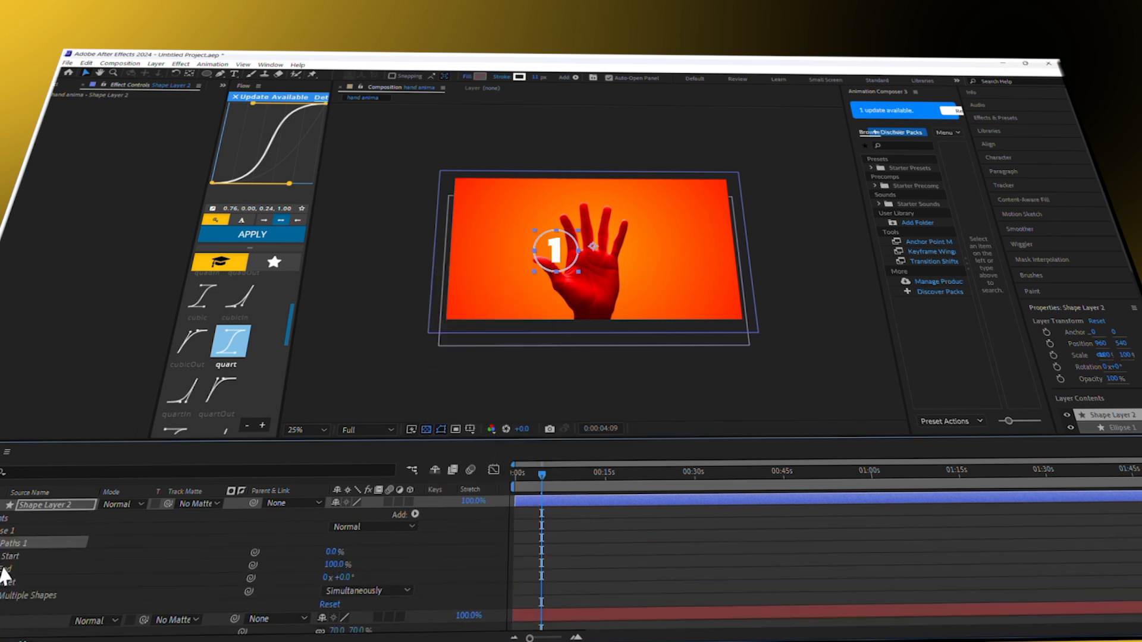
Keyframe the circle's Trim Paths Start at 100% at 0:00:02:12 and at 0% at 0:00:04:07.
{"action": "left_click_drag", "start_coordinate": [543, 475], "coordinate": [533, 477]}
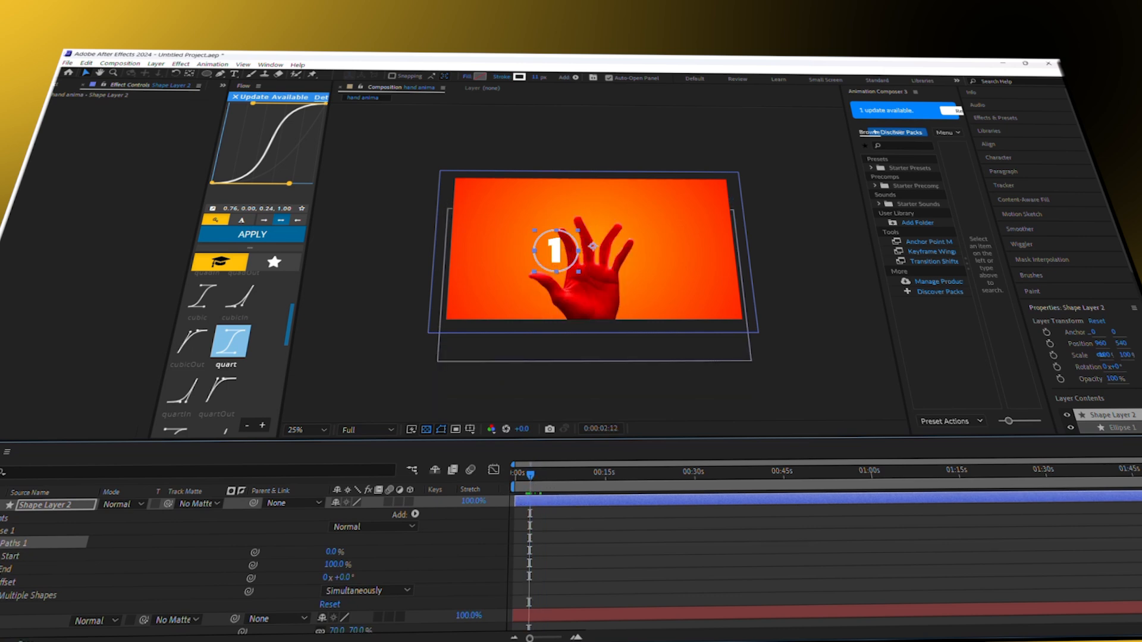
{"action": "left_click", "coordinate": [0, 556]}
{"action": "left_click_drag", "start_coordinate": [332, 554], "coordinate": [518, 519]}
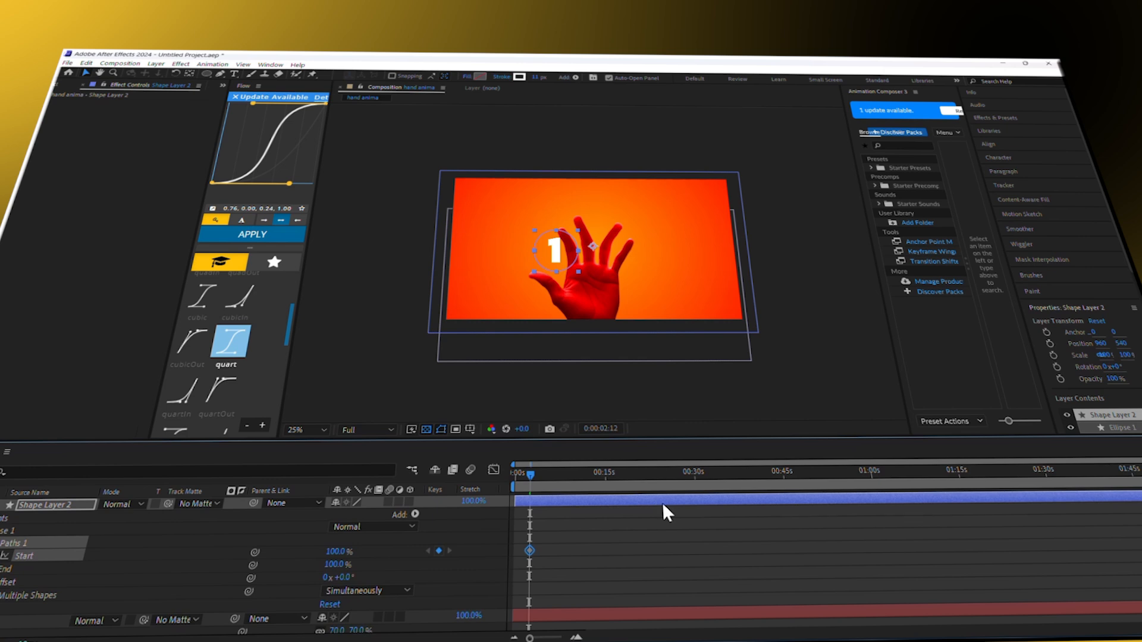
{"action": "left_click_drag", "start_coordinate": [529, 480], "coordinate": [538, 478]}
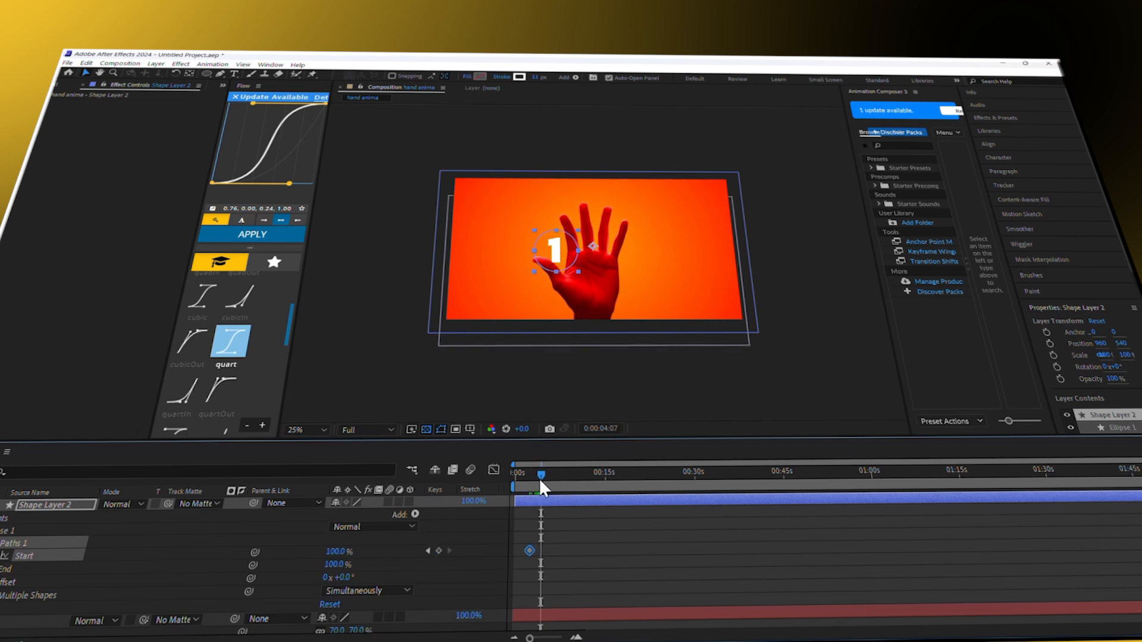
{"action": "left_click_drag", "start_coordinate": [337, 552], "coordinate": [58, 610]}
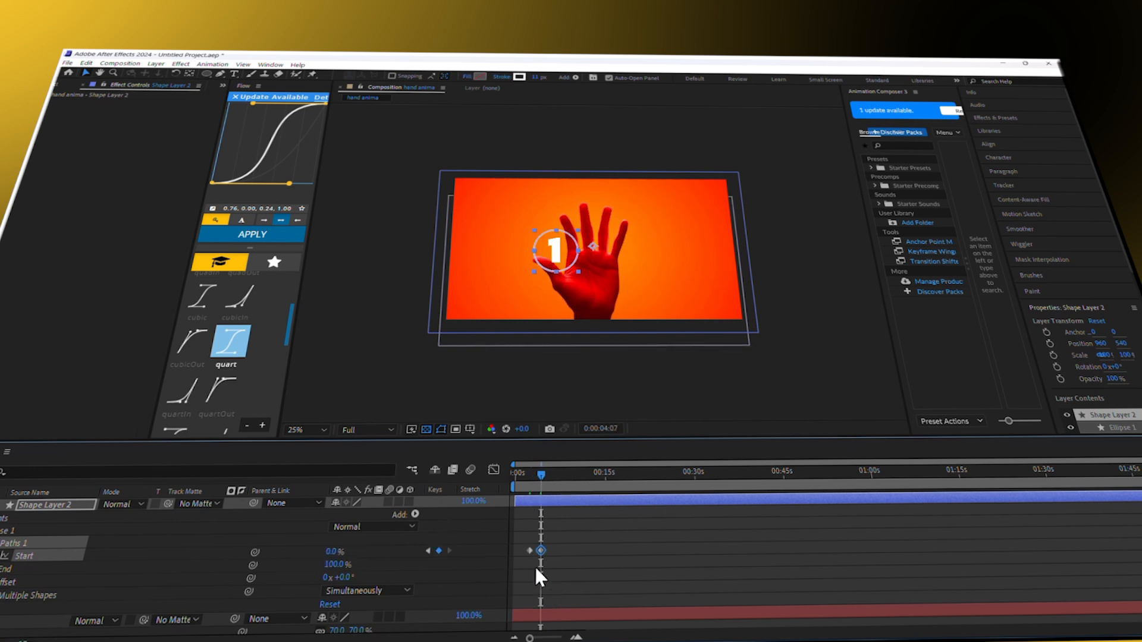
Apply the quart easing curve to both Trim Paths Start keyframes of the circle and preview the animation.
{"action": "left_click", "coordinate": [530, 551]}
{"action": "left_click", "coordinate": [528, 551], "text": "shift"}
{"action": "left_click", "coordinate": [277, 238]}
{"action": "left_click_drag", "start_coordinate": [540, 473], "coordinate": [532, 477]}
{"action": "key", "text": "space"}
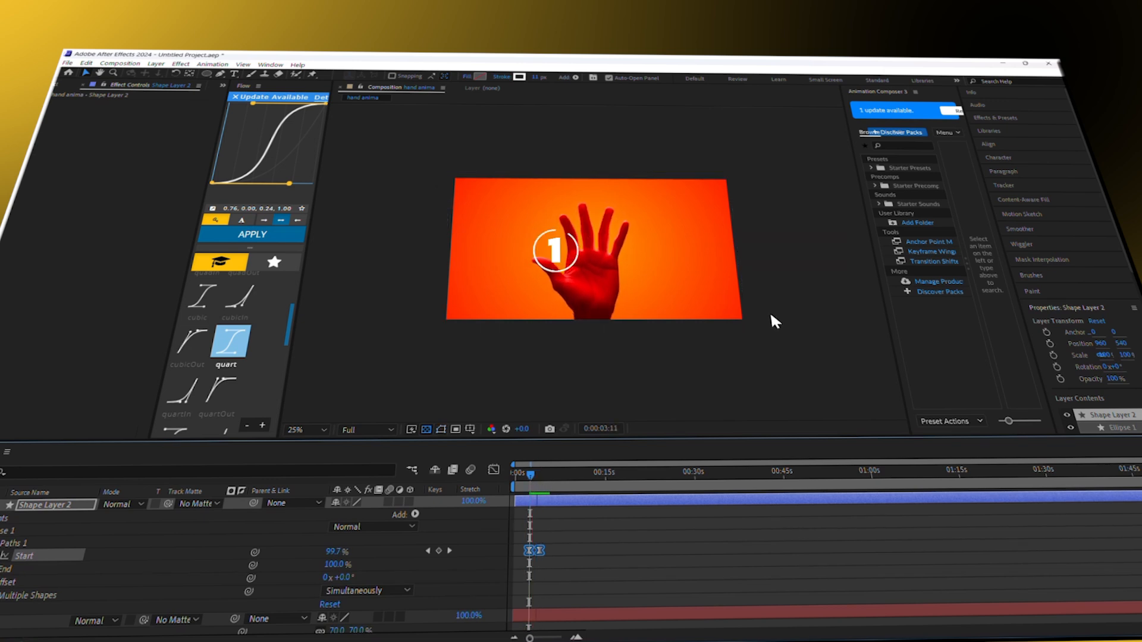
{"action": "key", "text": "space"}
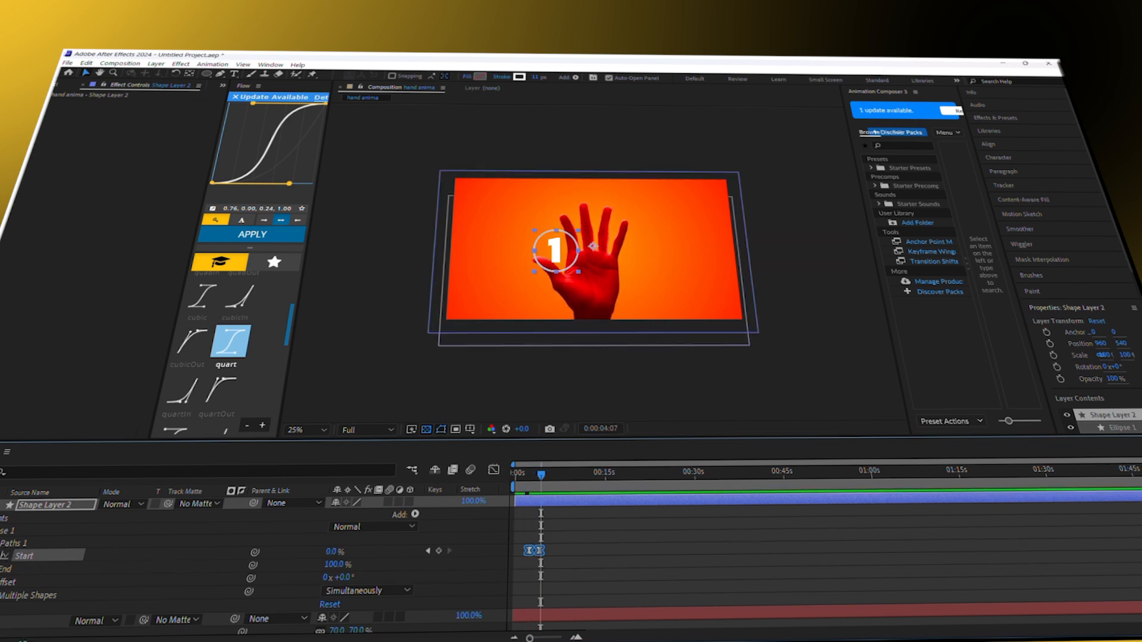
Keyframe the "1" text layer's opacity from 0% at 0:00:02:09 to 100% at a keyframe shortly after it.
{"action": "left_click", "coordinate": [1, 506]}
{"action": "left_click", "coordinate": [37, 527]}
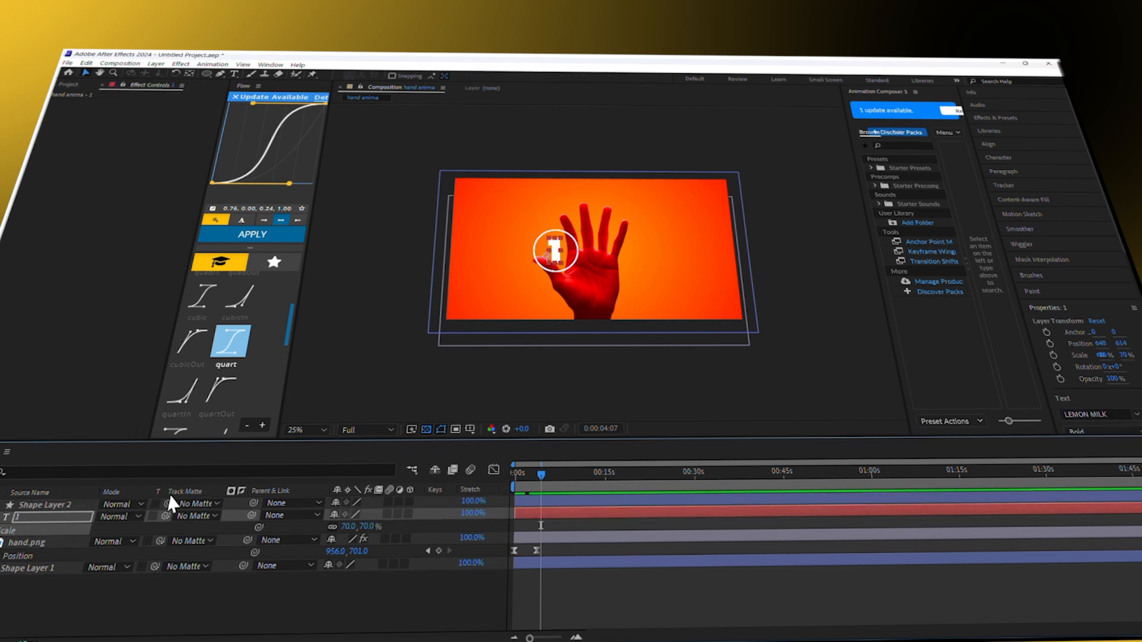
{"action": "left_click", "coordinate": [51, 517]}
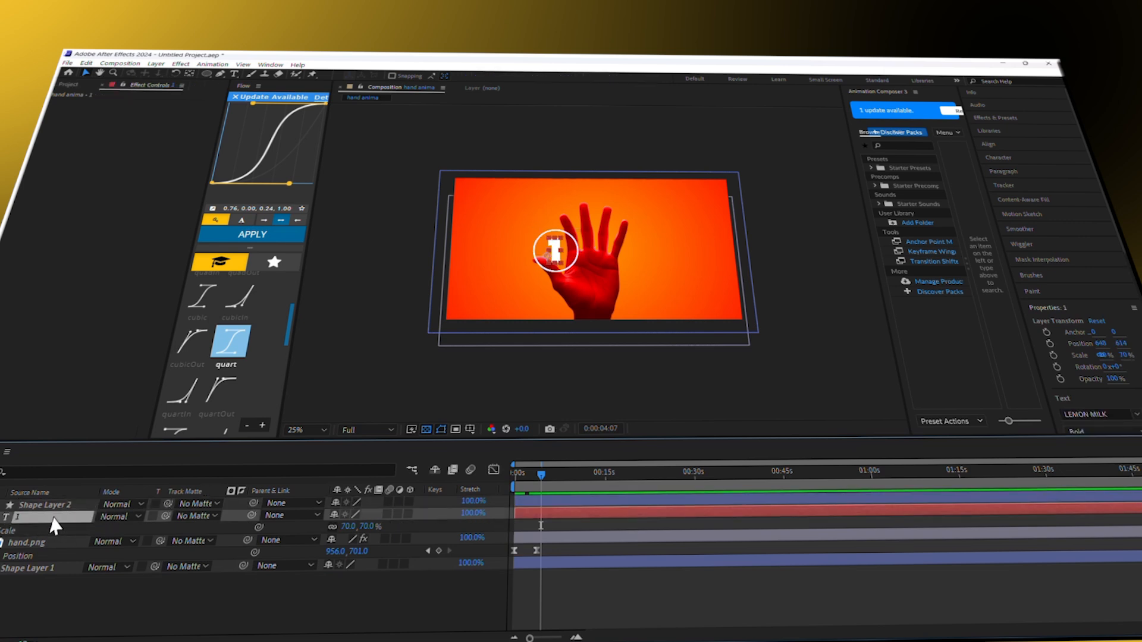
{"action": "key", "text": "alt+shift+t"}
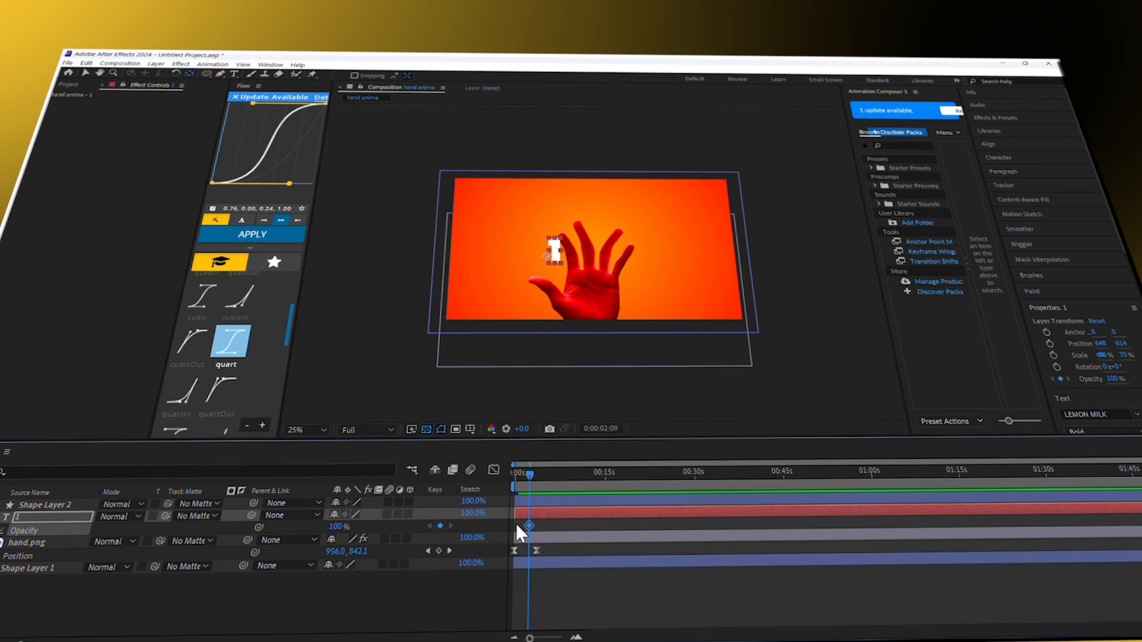
{"action": "left_click_drag", "start_coordinate": [531, 525], "coordinate": [539, 524]}
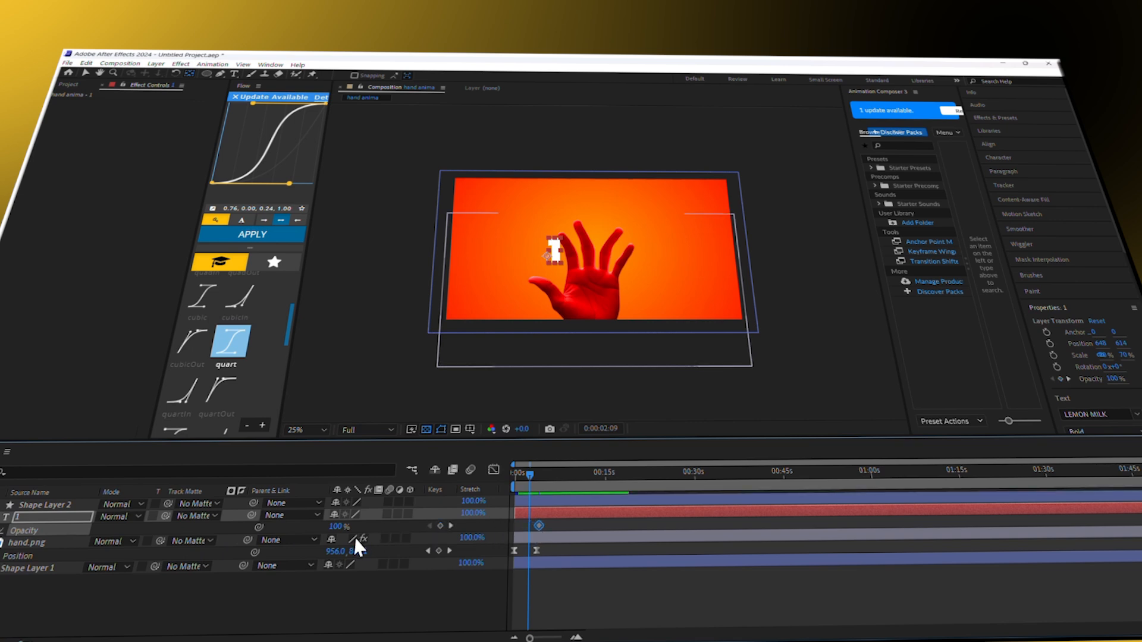
{"action": "type", "text": "0"}
{"action": "key", "text": "Return"}
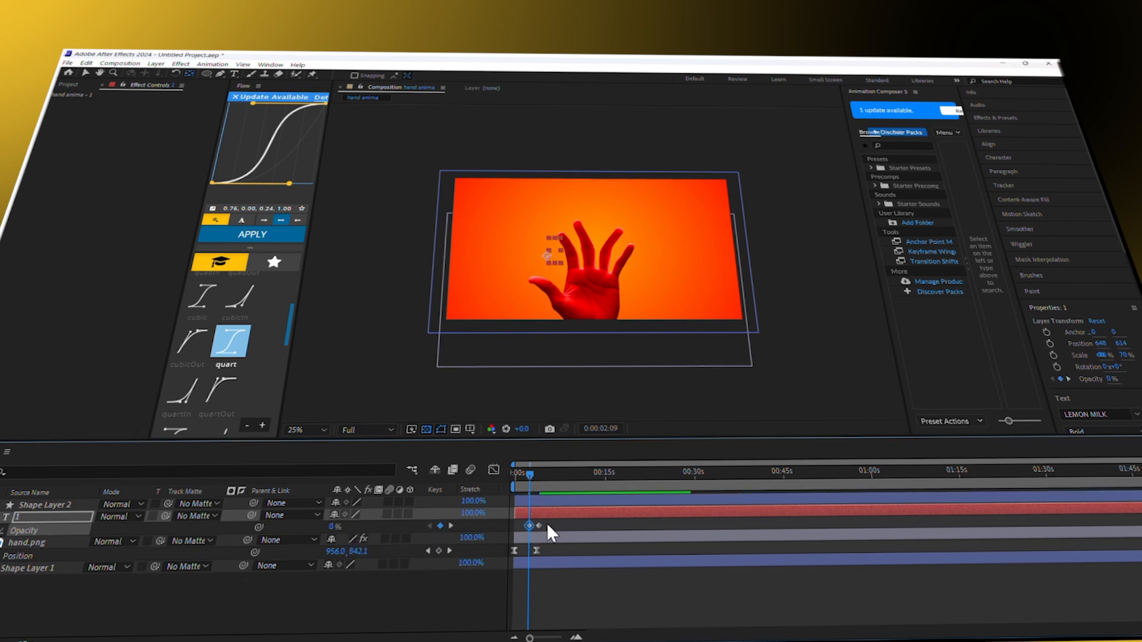
Apply Easy Ease to both opacity keyframes of the "1" text and preview the fade-in.
{"action": "left_click", "coordinate": [491, 528]}
{"action": "left_click_drag", "start_coordinate": [551, 527], "coordinate": [510, 525]}
{"action": "key", "text": "F9"}
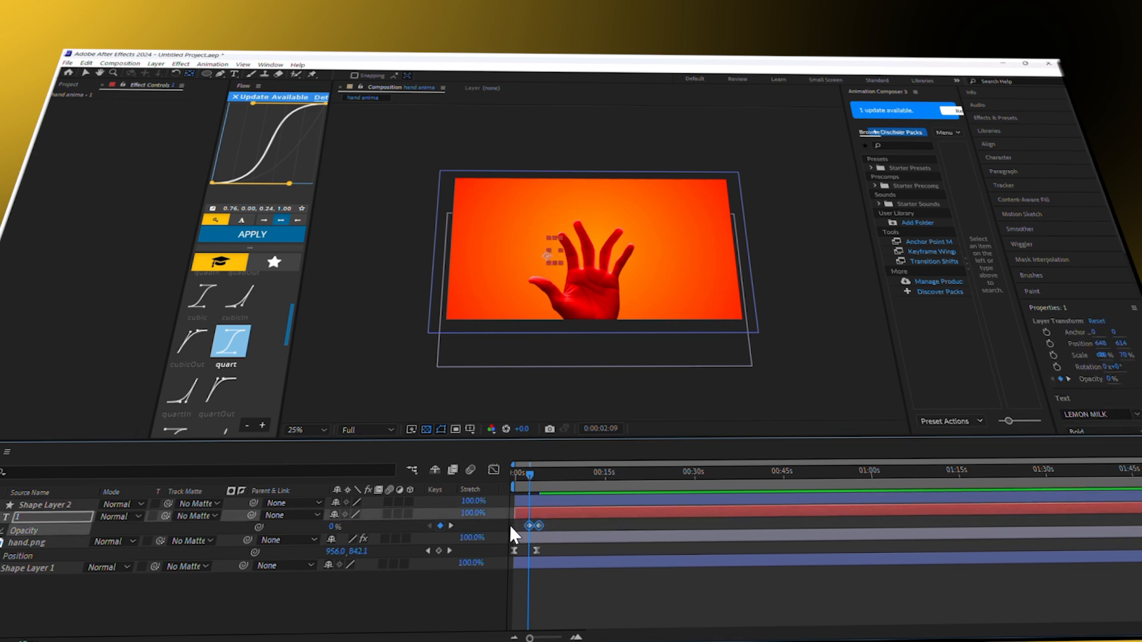
{"action": "key", "text": "space"}
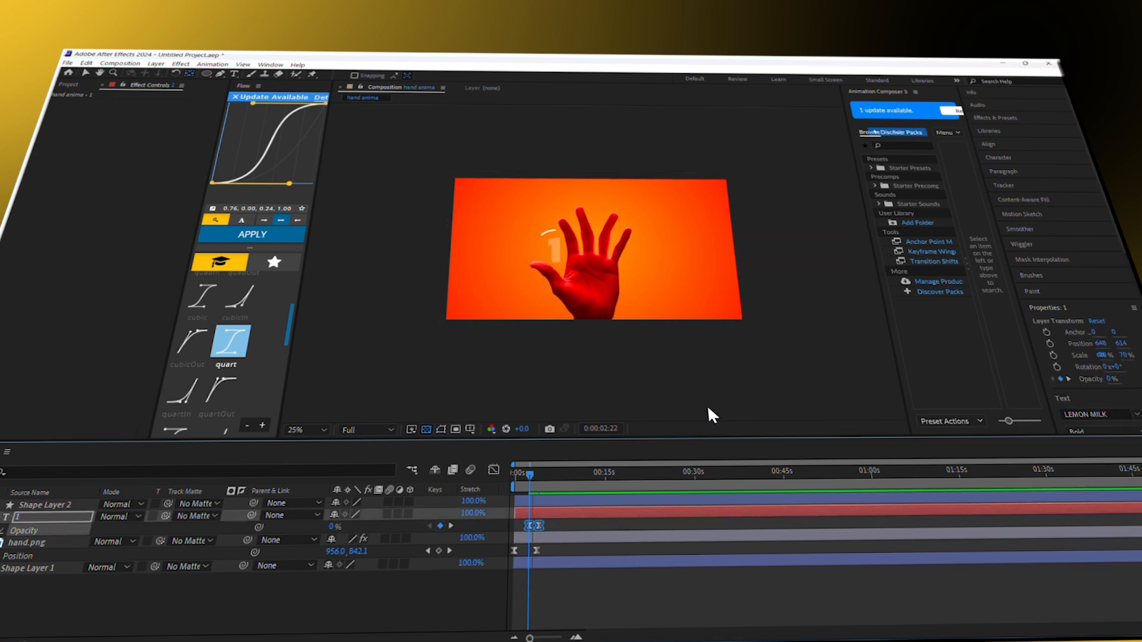
{"action": "key", "text": "space"}
Duplicate the "1" text layer together with its circle, Shape Layer 2.
{"action": "left_click", "coordinate": [556, 251]}
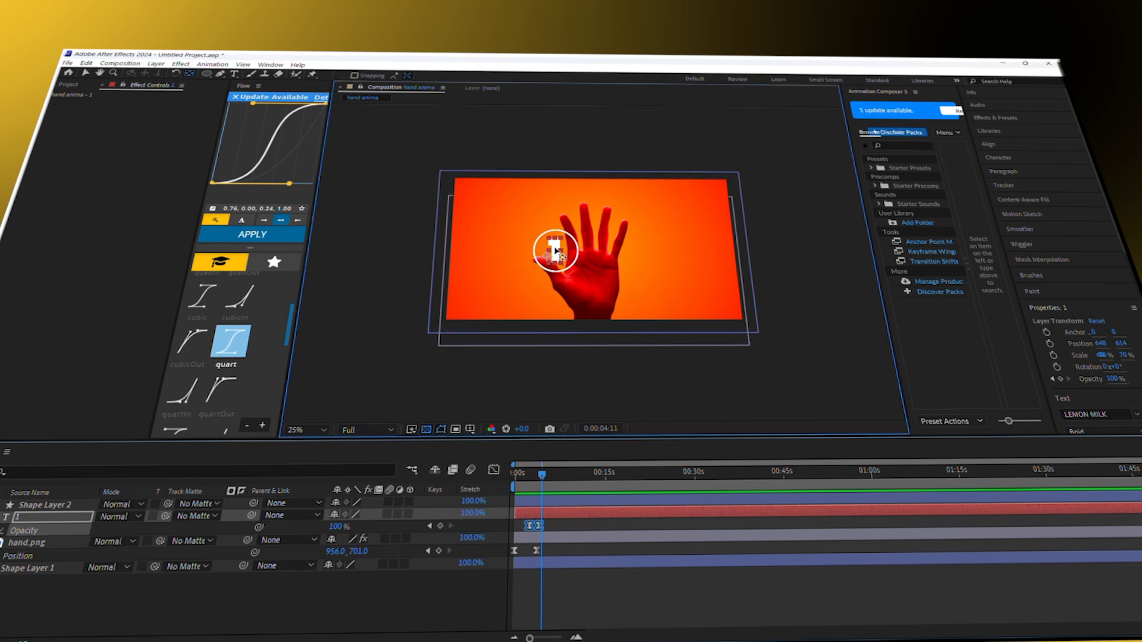
{"action": "left_click", "coordinate": [86, 73]}
{"action": "left_click", "coordinate": [46, 505], "text": "ctrl"}
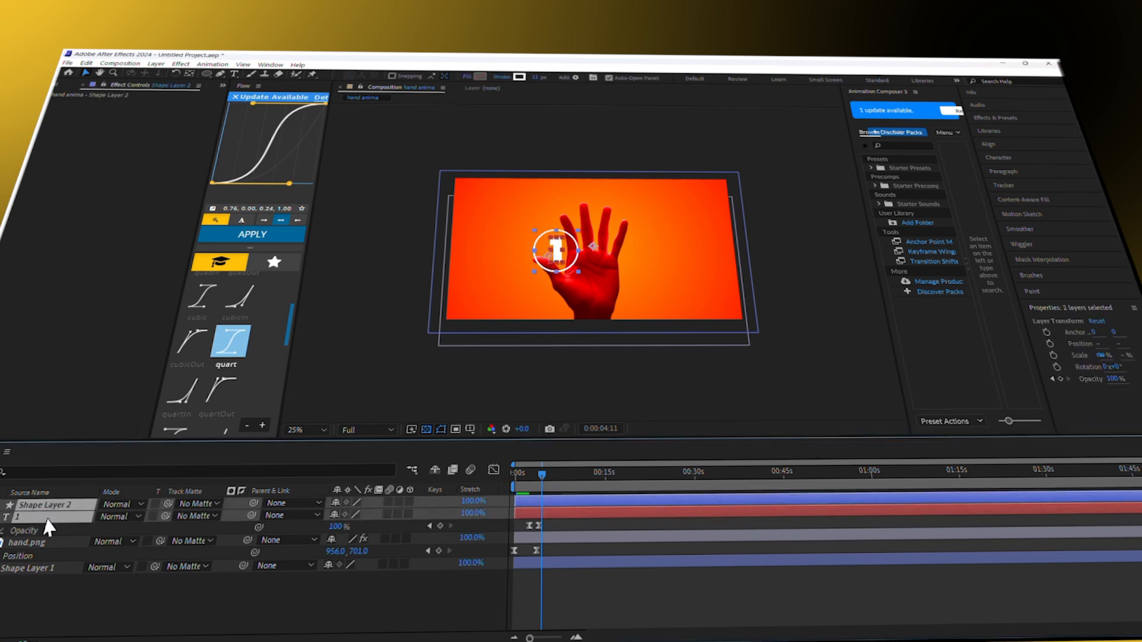
{"action": "key", "text": "ctrl+d"}
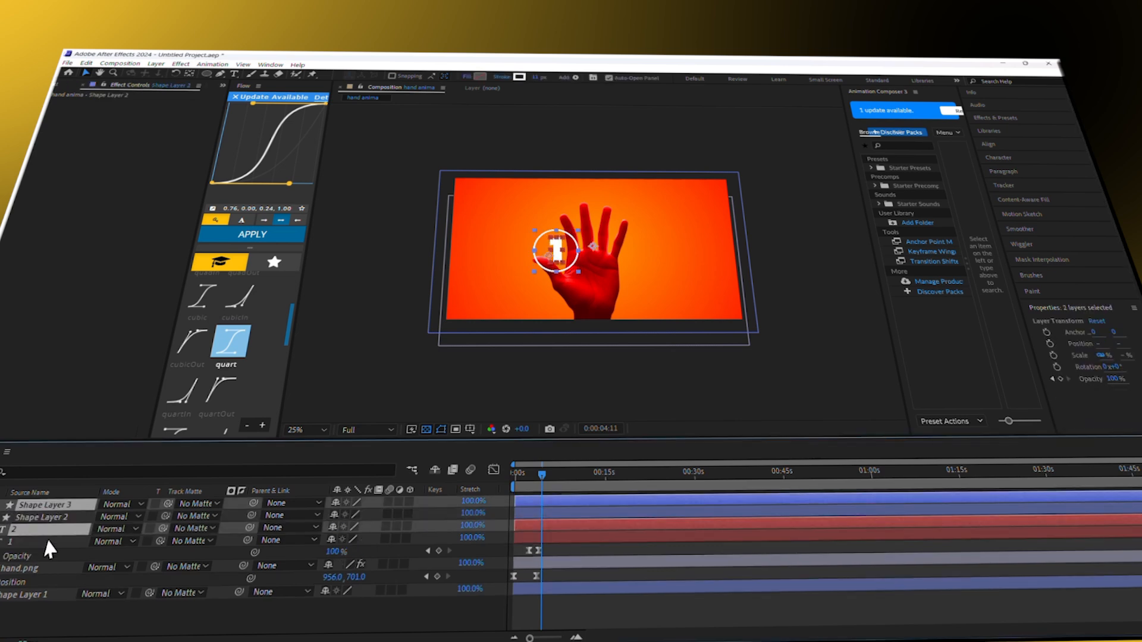
Place the duplicated text layer directly below Shape Layer 3 and move the circle copy over to the little-finger side of the hand.
{"action": "left_click", "coordinate": [89, 630]}
{"action": "left_click", "coordinate": [60, 531]}
{"action": "left_click_drag", "start_coordinate": [60, 535], "coordinate": [62, 516]}
{"action": "left_click_drag", "start_coordinate": [575, 258], "coordinate": [646, 269]}
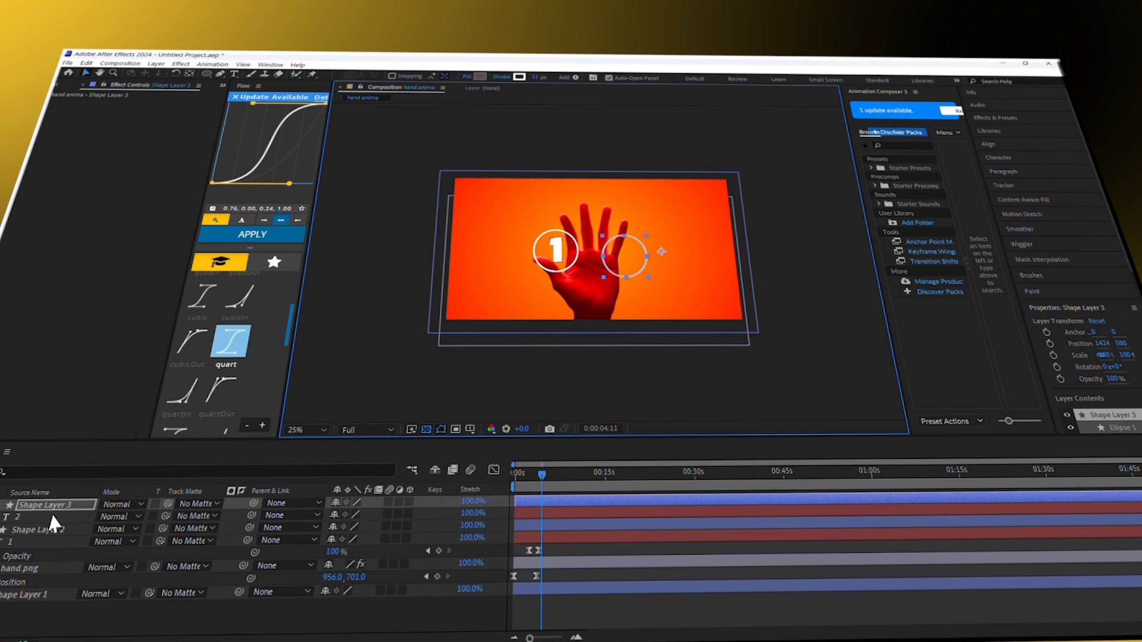
Change the duplicated text to "2" and move it into the second circle.
{"action": "left_click", "coordinate": [51, 517]}
{"action": "double_click", "coordinate": [562, 257]}
{"action": "key", "text": "BackSpace"}
{"action": "type", "text": "2"}
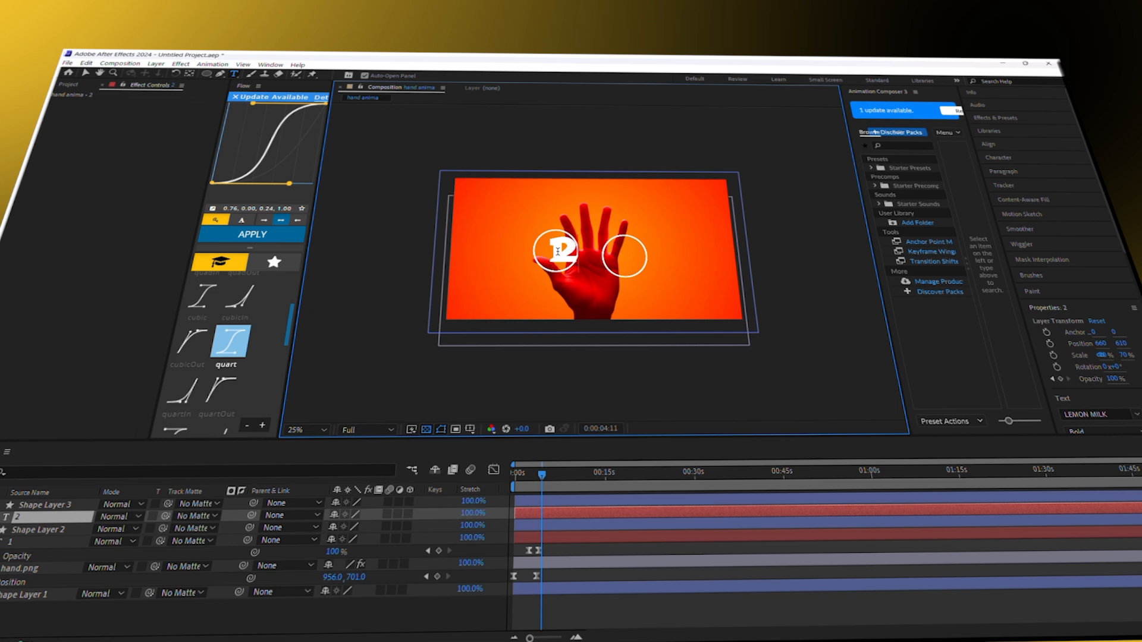
{"action": "left_click", "coordinate": [85, 73]}
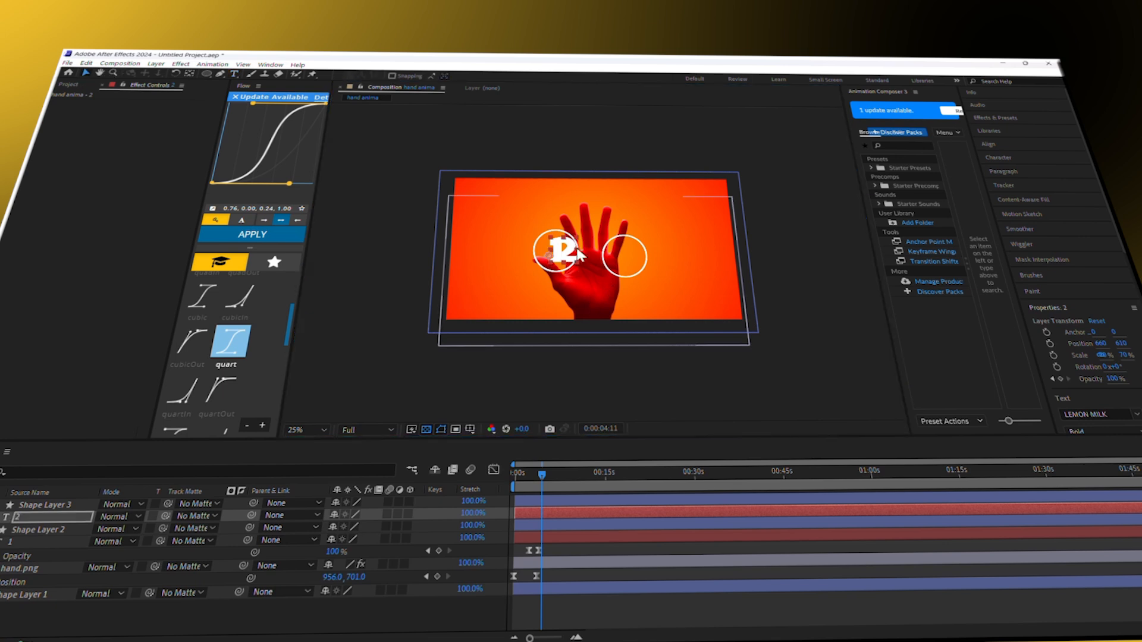
{"action": "left_click_drag", "start_coordinate": [564, 251], "coordinate": [628, 254]}
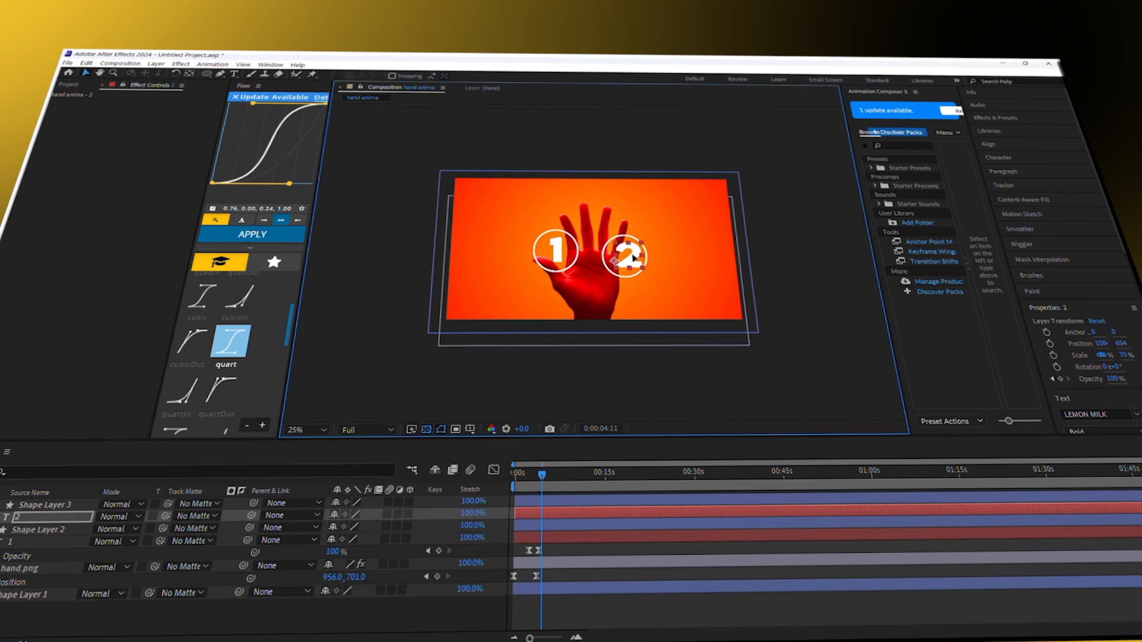
Scale the "2" text to 60%, center it in its circle and preview both number animations.
{"action": "key", "text": "s"}
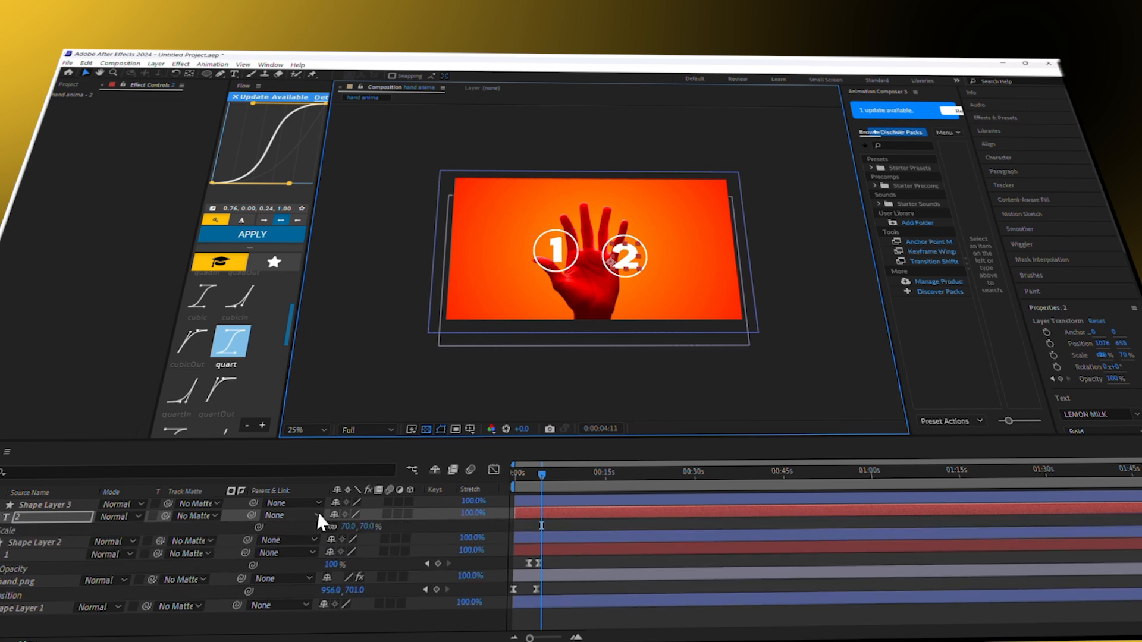
{"action": "left_click_drag", "start_coordinate": [362, 534], "coordinate": [357, 527]}
{"action": "left_click_drag", "start_coordinate": [618, 257], "coordinate": [631, 258]}
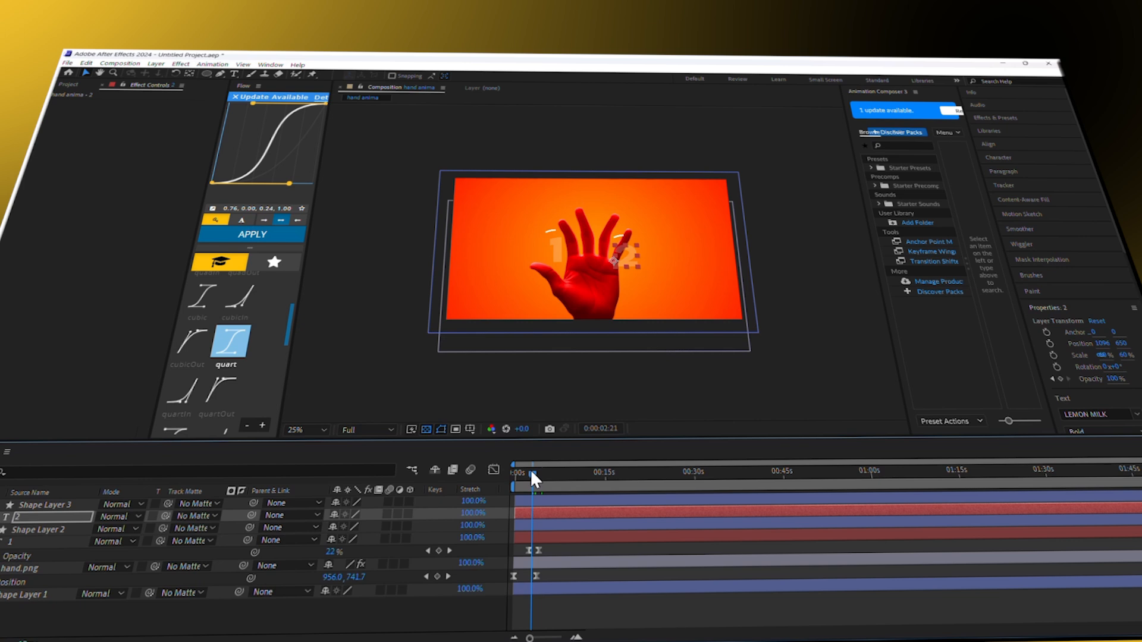
{"action": "left_click_drag", "start_coordinate": [533, 472], "coordinate": [530, 472]}
{"action": "key", "text": "space"}
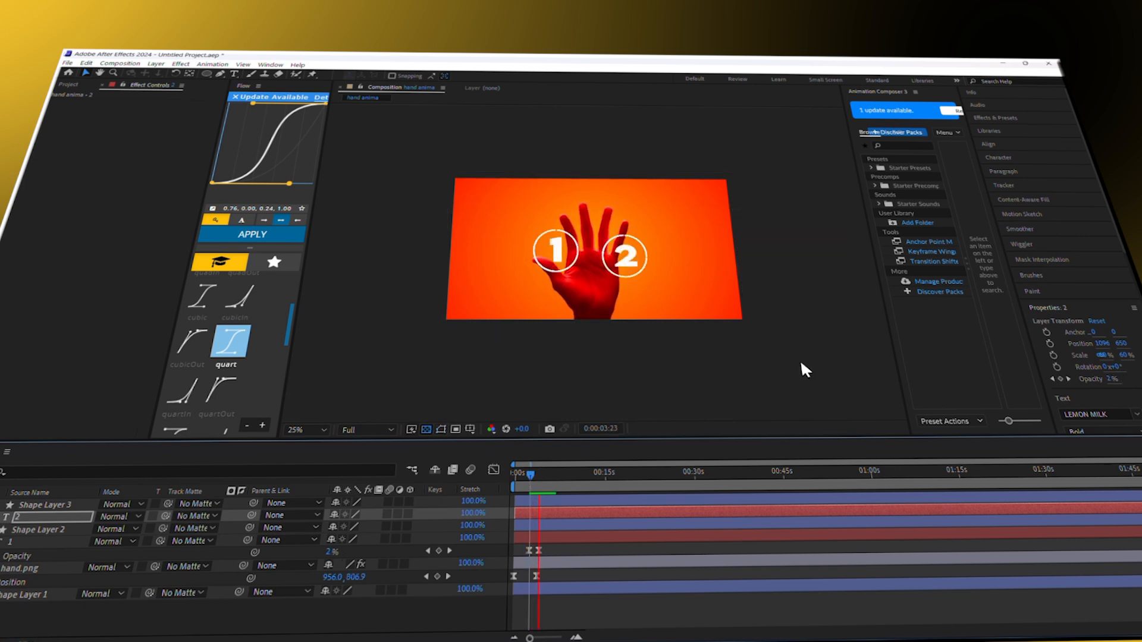
{"action": "key", "text": "space"}
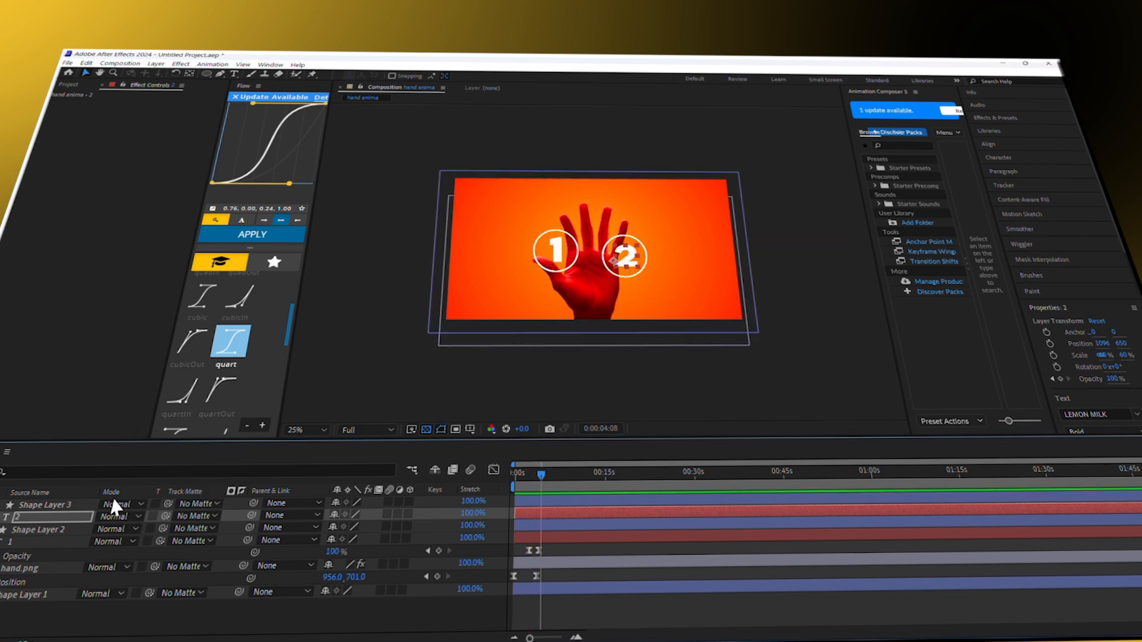
Duplicate the circled "2", change the copy's text to "3" and place it with its circle over the middle fingers.
{"action": "left_click", "coordinate": [69, 506], "text": "ctrl"}
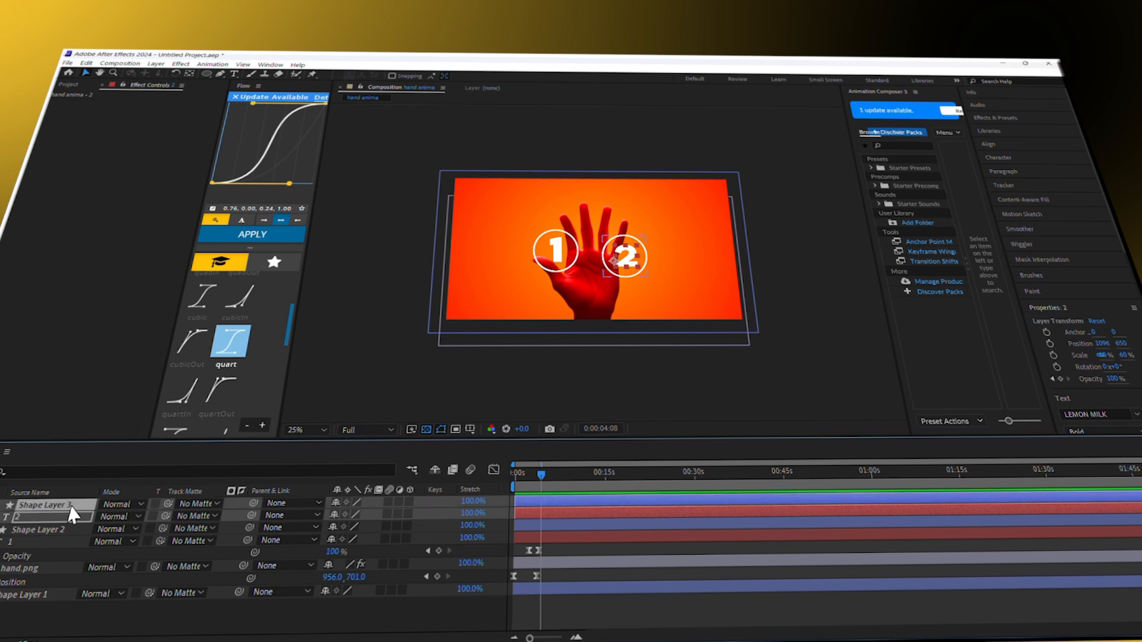
{"action": "key", "text": "ctrl+d"}
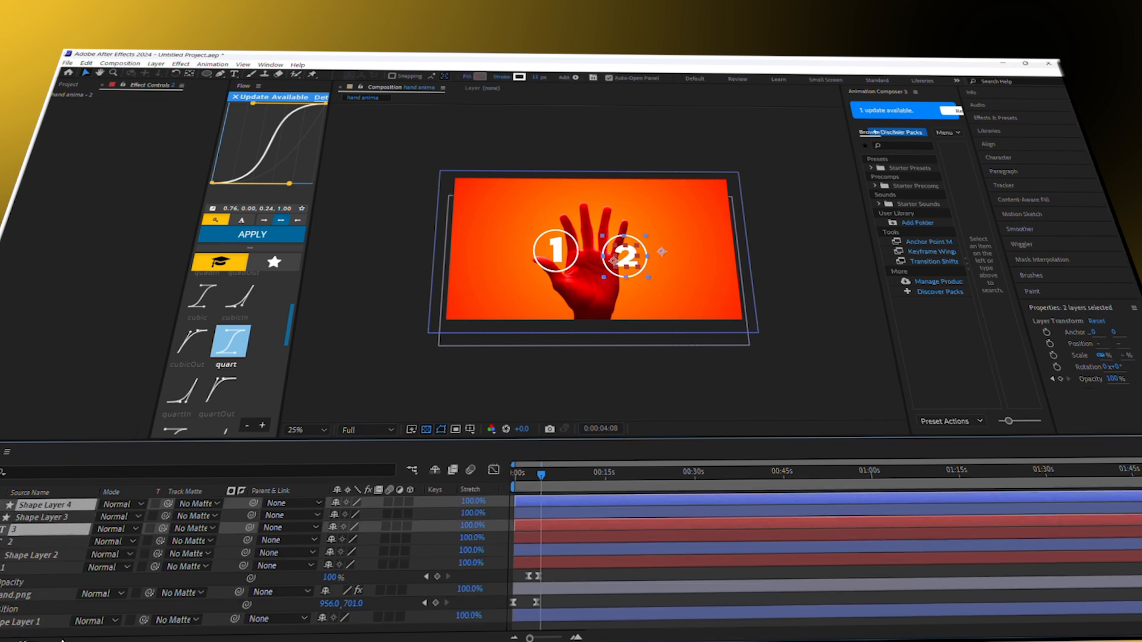
{"action": "left_click", "coordinate": [351, 378]}
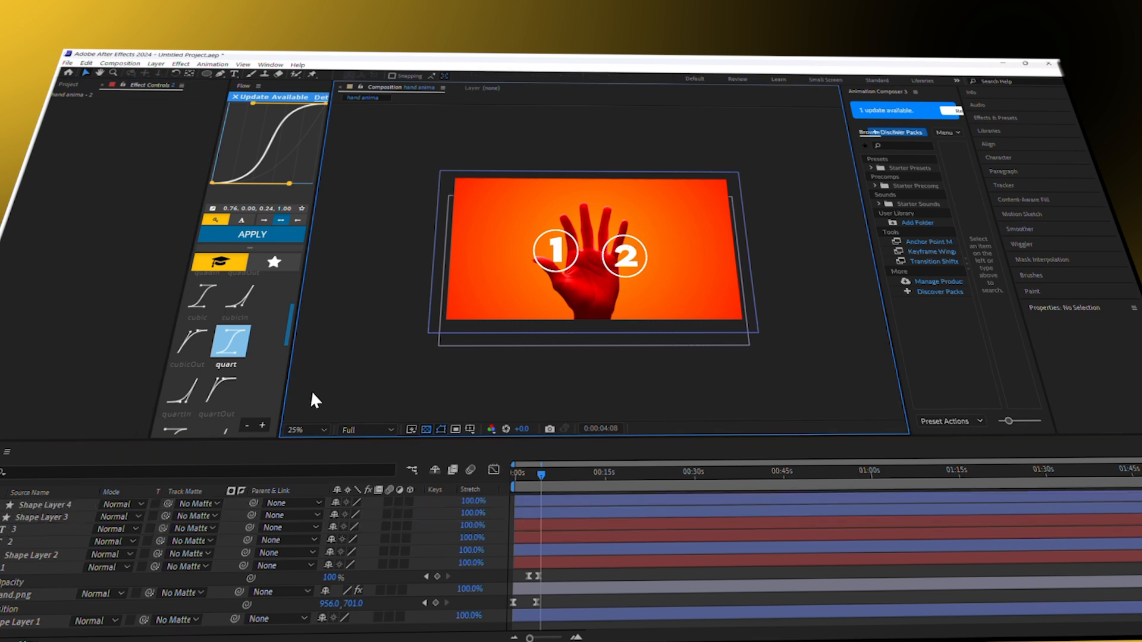
{"action": "left_click_drag", "start_coordinate": [33, 534], "coordinate": [36, 519]}
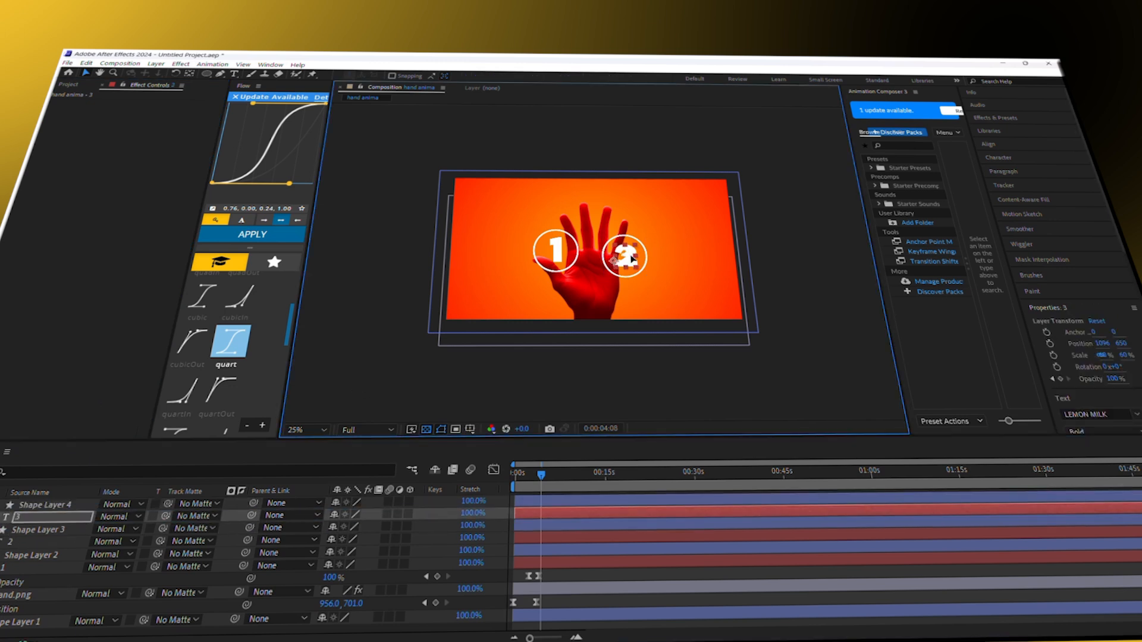
{"action": "left_click_drag", "start_coordinate": [602, 235], "coordinate": [598, 230]}
{"action": "left_click_drag", "start_coordinate": [630, 270], "coordinate": [596, 242]}
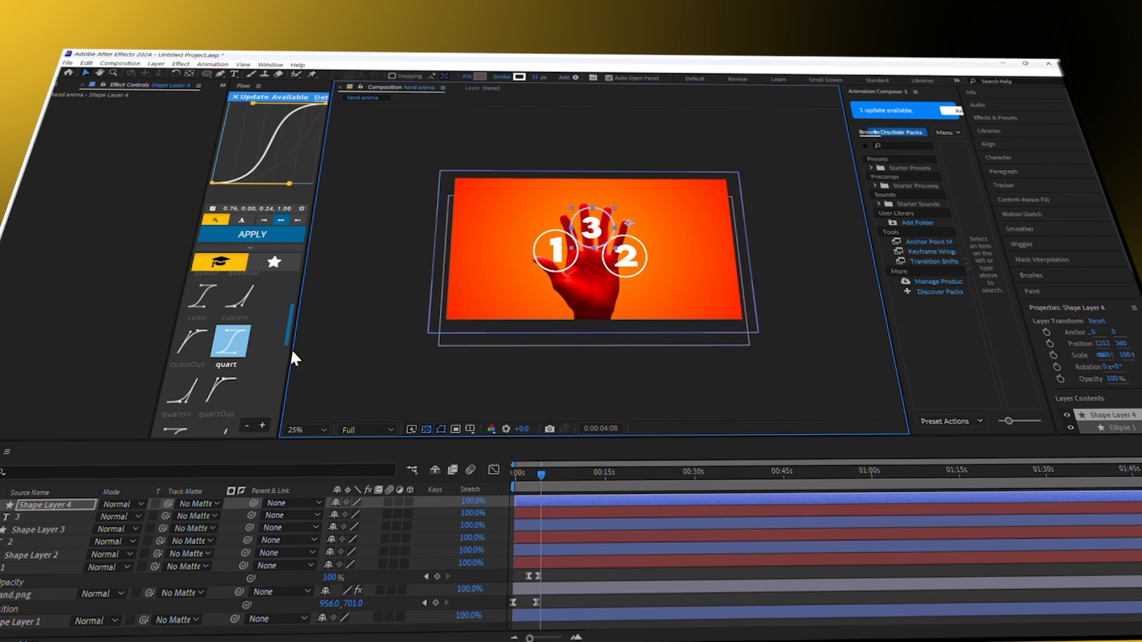
Pre-compose Shape Layer 4 and the "3" text into a new composition named "3".
{"action": "left_click", "coordinate": [70, 517], "text": "ctrl"}
{"action": "right_click", "coordinate": [69, 517]}
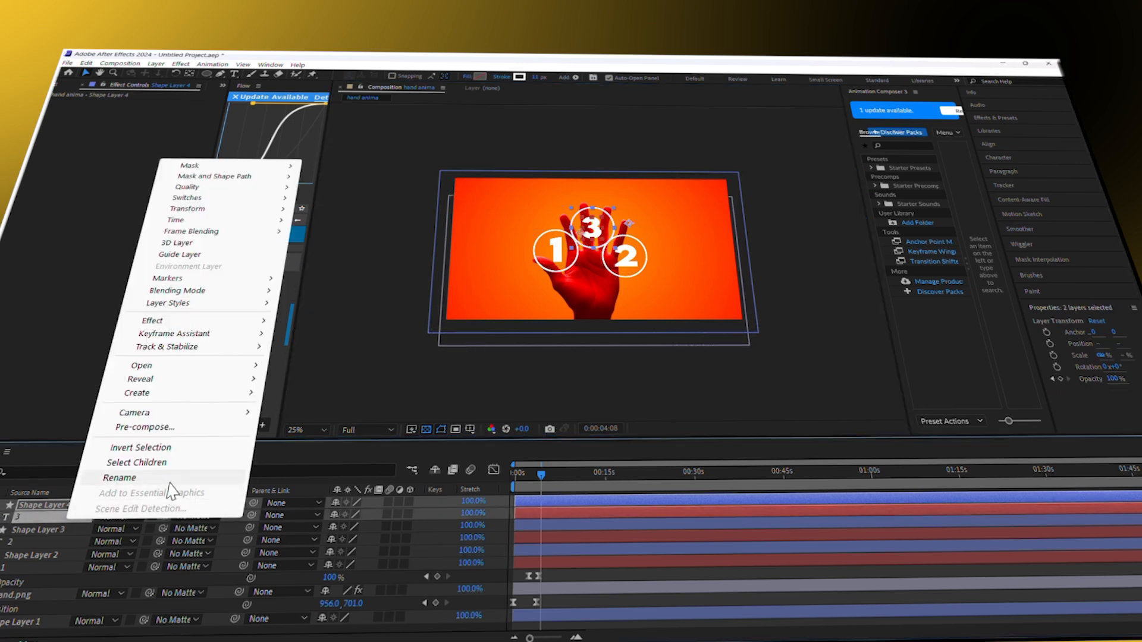
{"action": "left_click", "coordinate": [173, 422]}
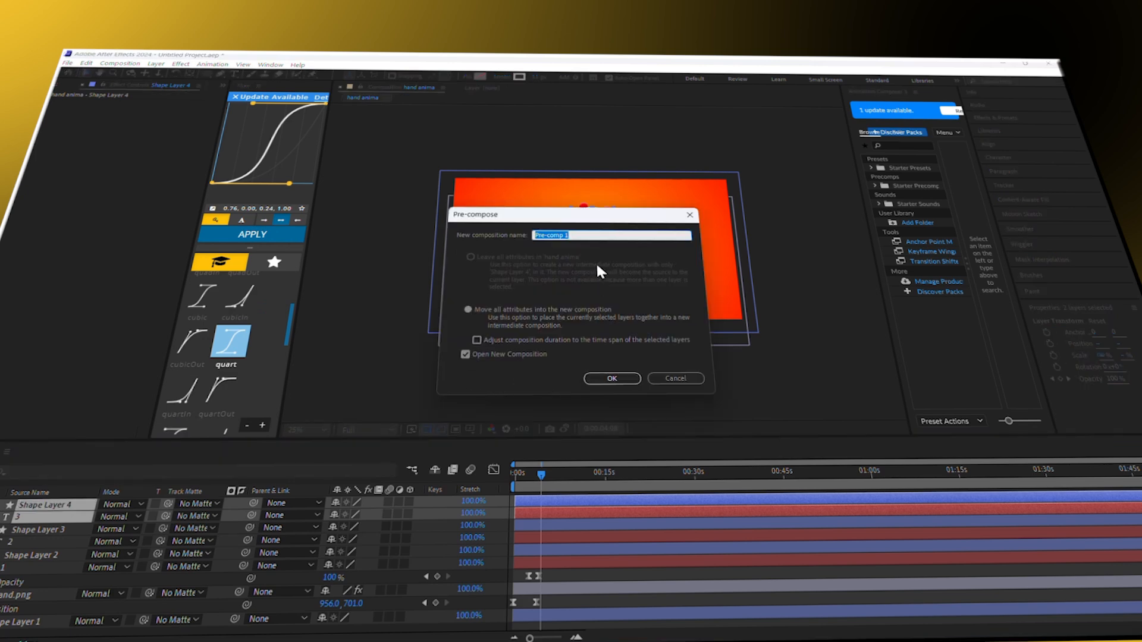
{"action": "key", "text": "BackSpace"}
{"action": "type", "text": "3"}
{"action": "key", "text": "Return"}
Pre-compose the "2" text and its circle into a new composition named "1".
{"action": "left_click", "coordinate": [5, 452]}
{"action": "left_click", "coordinate": [45, 517]}
{"action": "left_click", "coordinate": [51, 530], "text": "ctrl"}
{"action": "right_click", "coordinate": [51, 530]}
{"action": "left_click", "coordinate": [156, 435]}
{"action": "type", "text": "1"}
{"action": "key", "text": "Return"}
Rename the precomp layer holding the circled "2" as "2" in the hand anima composition.
{"action": "left_click", "coordinate": [5, 452]}
{"action": "right_click", "coordinate": [52, 517]}
{"action": "left_click", "coordinate": [101, 470]}
{"action": "type", "text": "2"}
{"action": "key", "text": "Return"}
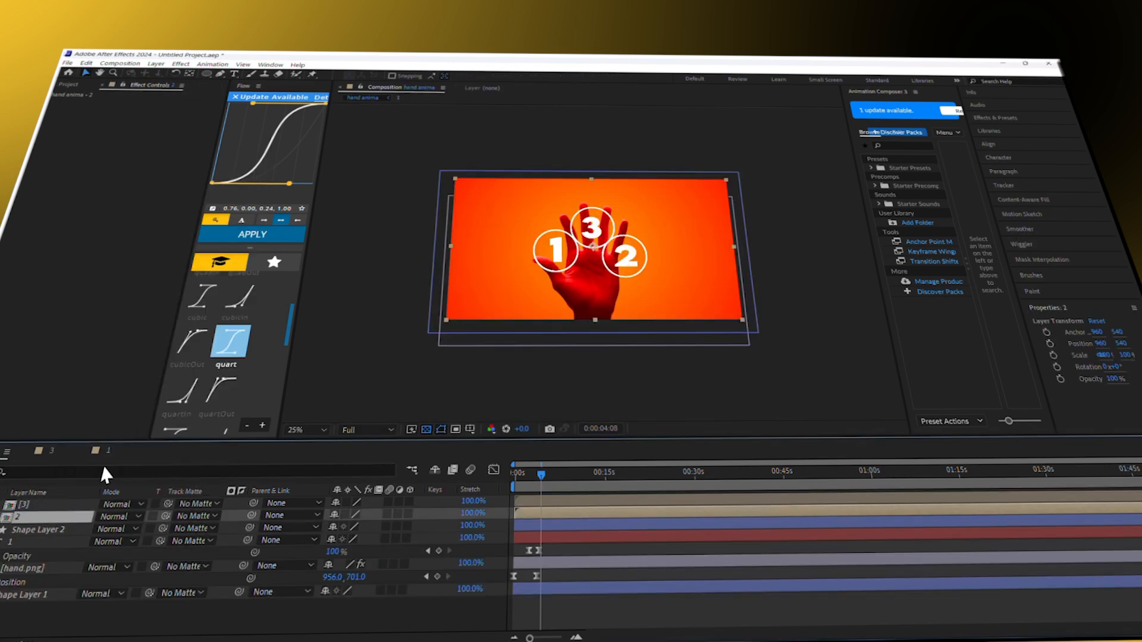
Pre-compose Shape Layer 2 and the "1" text into a new composition named "1".
{"action": "left_click", "coordinate": [31, 529]}
{"action": "left_click", "coordinate": [34, 542], "text": "ctrl"}
{"action": "right_click", "coordinate": [35, 544]}
{"action": "left_click", "coordinate": [156, 449]}
{"action": "key", "text": "Return"}
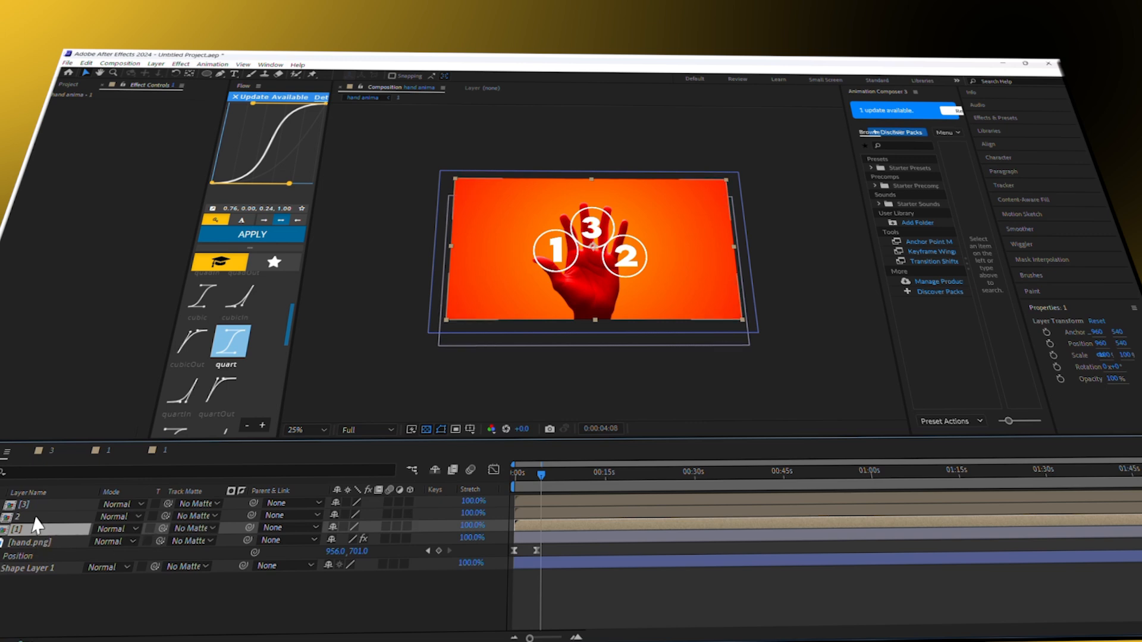
Scale down the circled "1" and "2" precomps and reposition them beside the hand.
{"action": "key", "text": "s"}
{"action": "left_click_drag", "start_coordinate": [373, 538], "coordinate": [365, 539]}
{"action": "left_click_drag", "start_coordinate": [602, 292], "coordinate": [592, 306]}
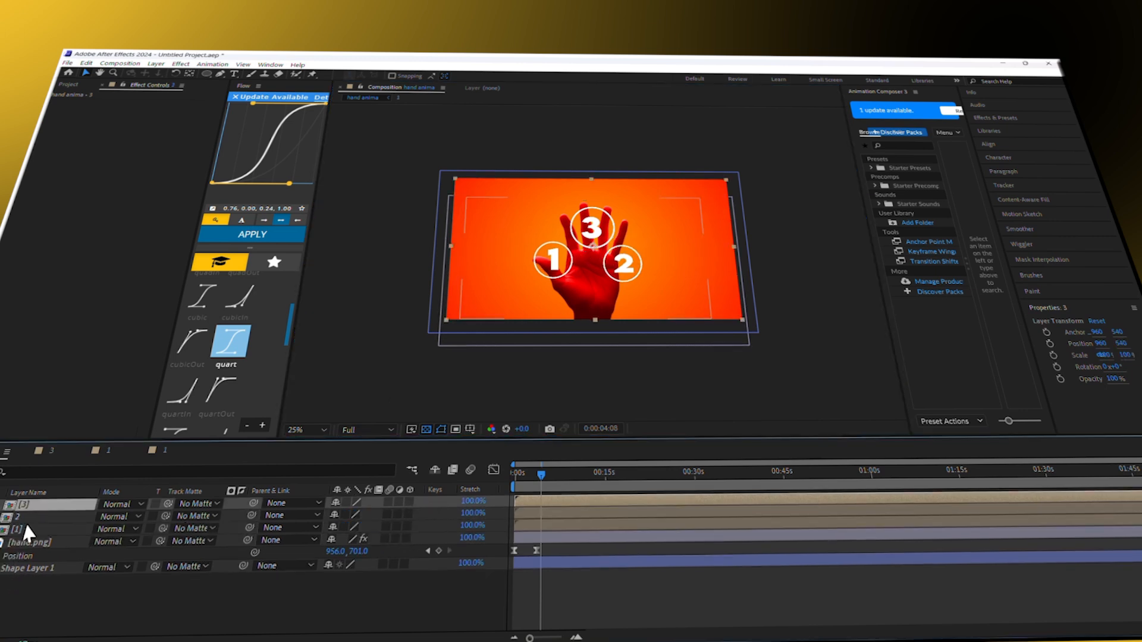
Turn the three number precomp layers into 3D layers.
{"action": "left_click", "coordinate": [27, 529], "text": "shift"}
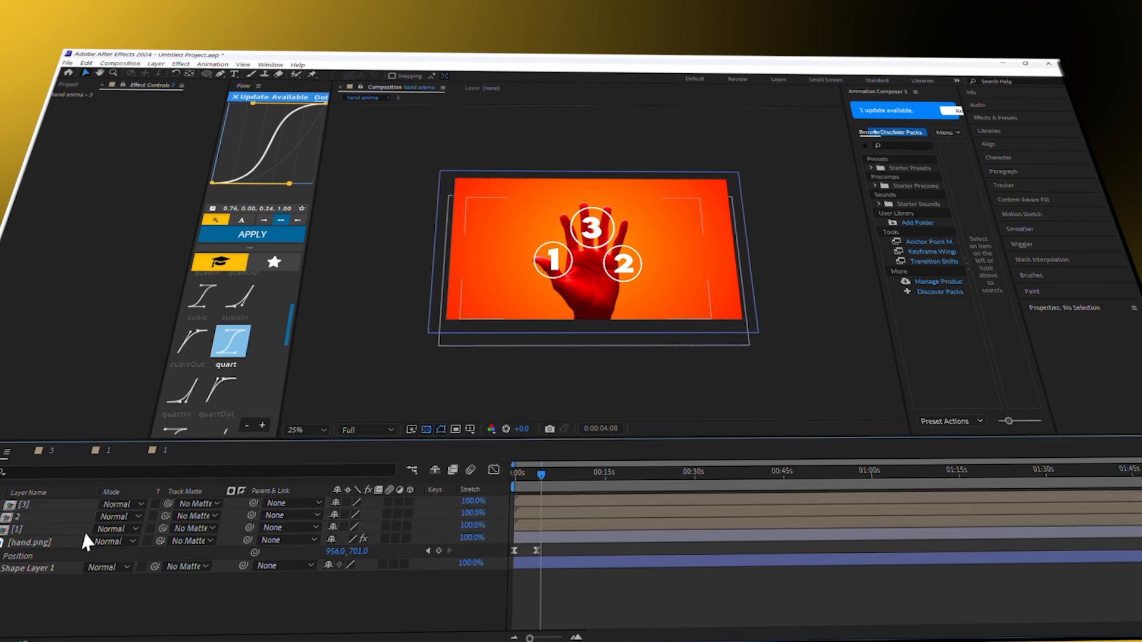
{"action": "left_click", "coordinate": [15, 506]}
{"action": "left_click", "coordinate": [13, 530], "text": "shift"}
{"action": "left_click", "coordinate": [410, 515]}
{"action": "left_click", "coordinate": [401, 589]}
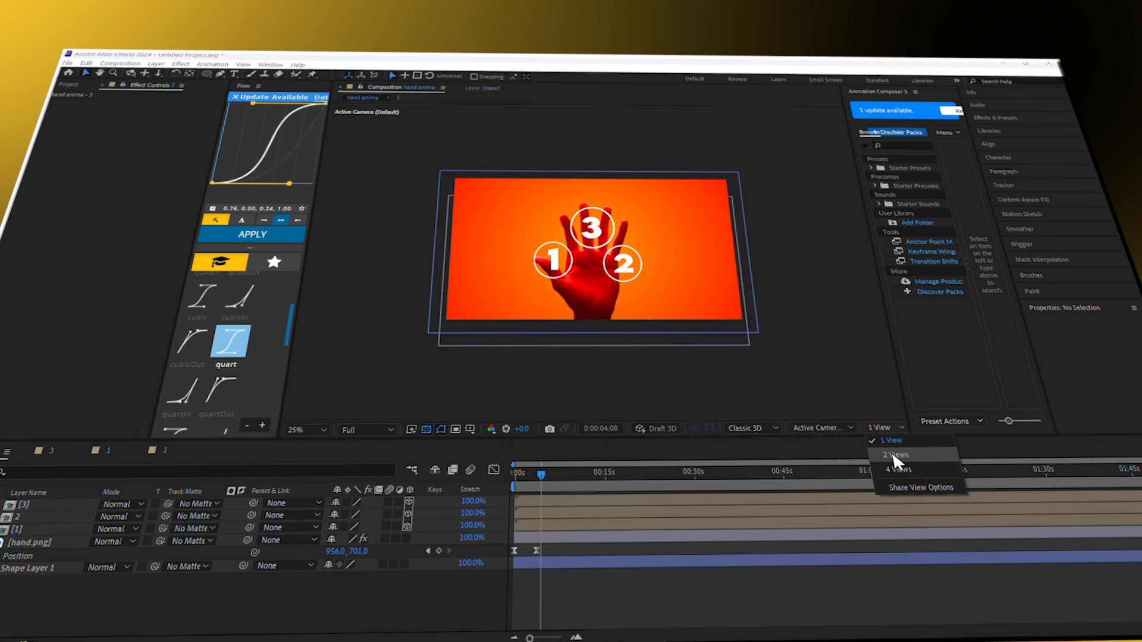
Make the hand.png layer 3D and collapse its keyframed properties.
{"action": "left_click", "coordinate": [60, 542]}
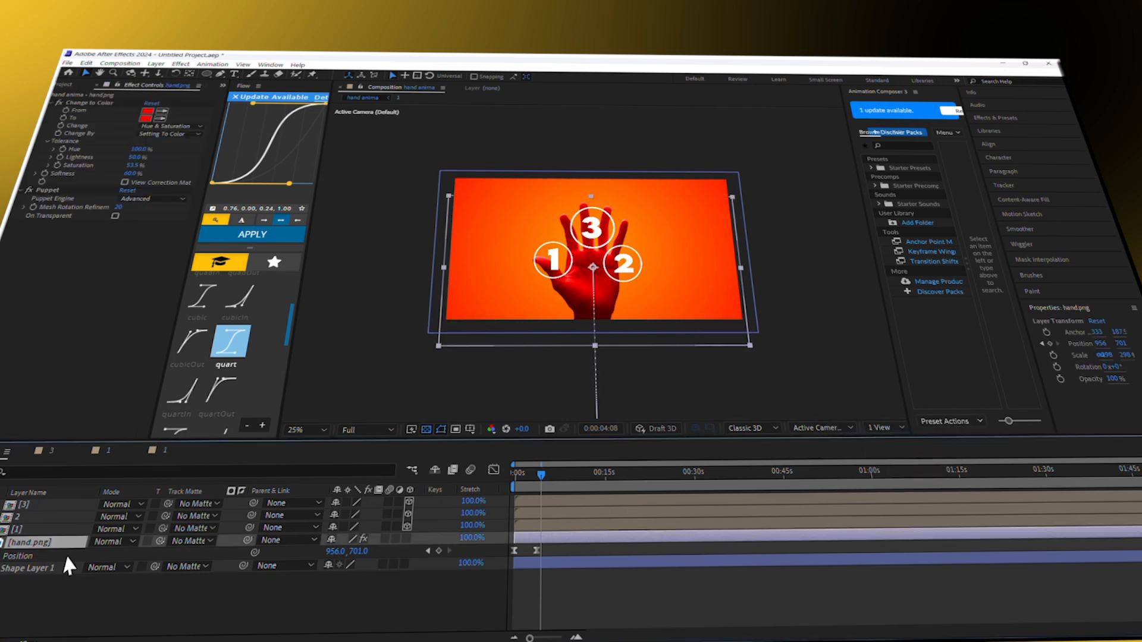
{"action": "left_click", "coordinate": [406, 538]}
{"action": "key", "text": "u"}
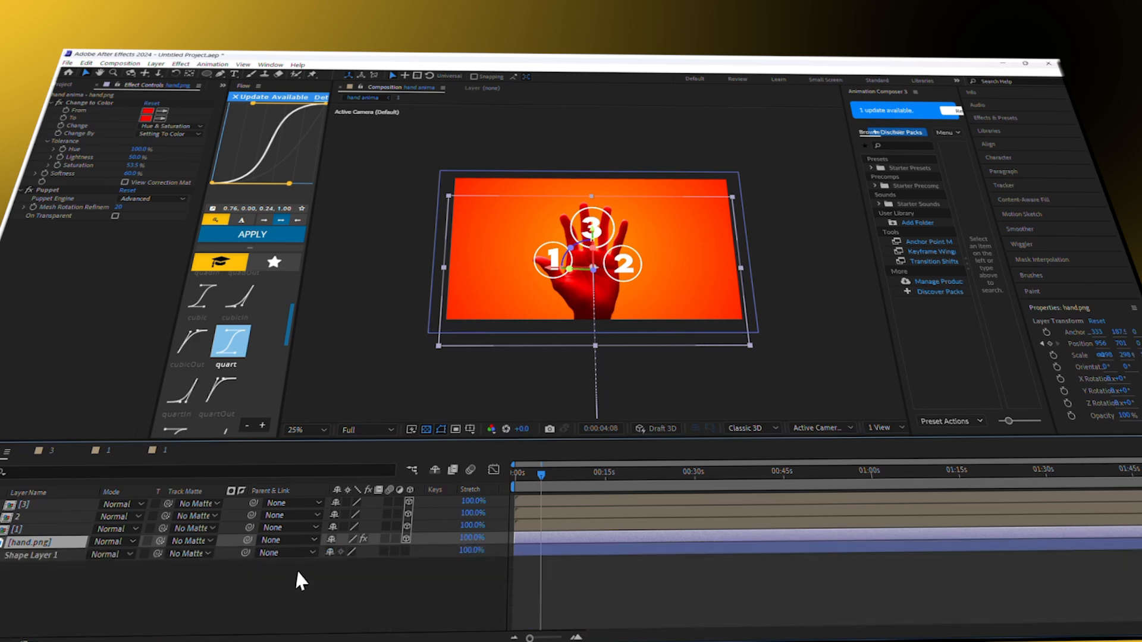
Add a two-node camera to the composition and place it at the top of the layer stack.
{"action": "right_click", "coordinate": [326, 592]}
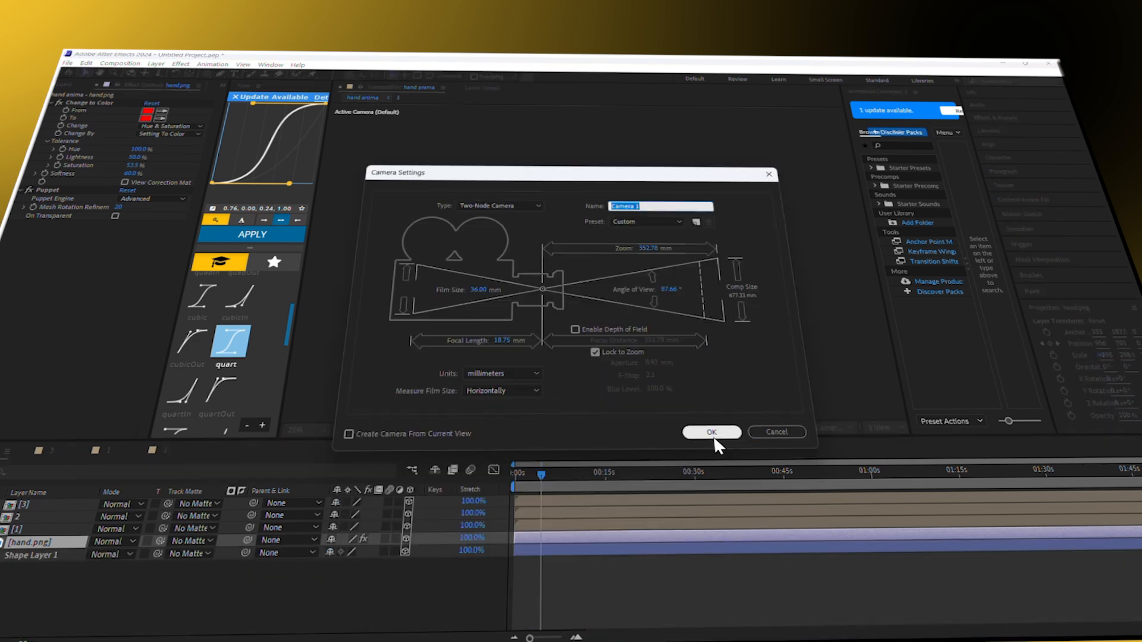
{"action": "left_click", "coordinate": [713, 435]}
{"action": "left_click_drag", "start_coordinate": [23, 547], "coordinate": [33, 510]}
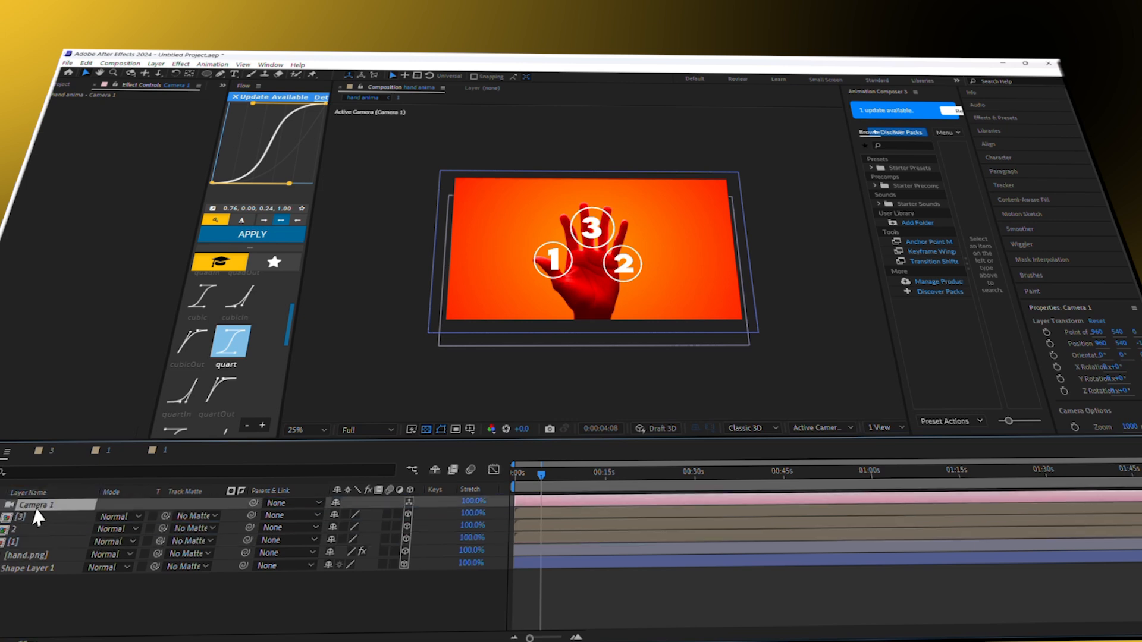
Split the composition viewer into two views, showing Custom View 1 beside the active camera.
{"action": "left_click", "coordinate": [890, 428]}
{"action": "left_click", "coordinate": [904, 451]}
{"action": "left_click", "coordinate": [805, 428]}
{"action": "left_click", "coordinate": [830, 353]}
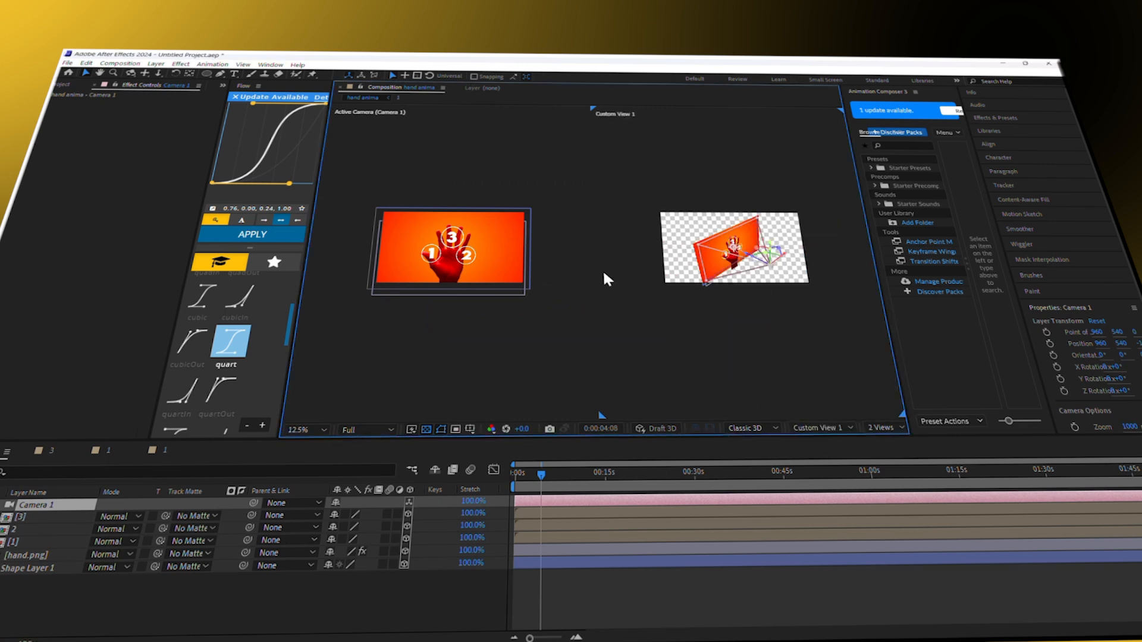
Push the Shape Layer 1 background back in Z and scale it up to 172%.
{"action": "scroll", "coordinate": [681, 318], "scroll_direction": "up", "scroll_amount": 1}
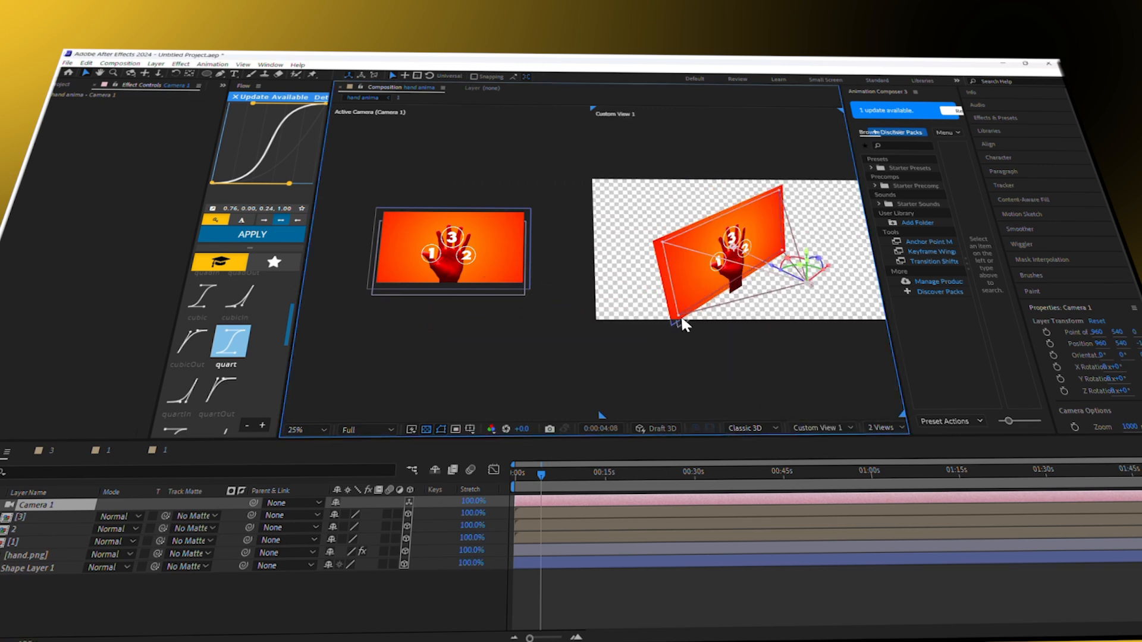
{"action": "left_click", "coordinate": [673, 279]}
{"action": "left_click_drag", "start_coordinate": [767, 266], "coordinate": [727, 246]}
{"action": "key", "text": "s"}
{"action": "left_click_drag", "start_coordinate": [348, 577], "coordinate": [410, 565]}
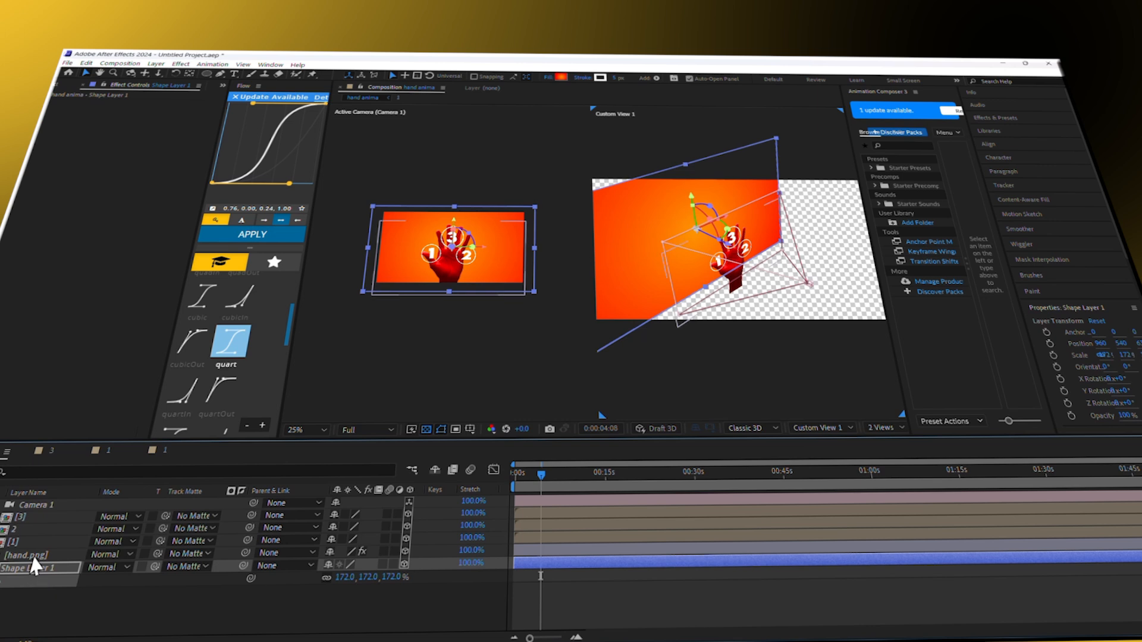
Offset the number layers in depth, placing the circled 3 behind the hand and the circled 1 and 2 in front.
{"action": "left_click", "coordinate": [24, 516]}
{"action": "left_click_drag", "start_coordinate": [767, 267], "coordinate": [770, 275]}
{"action": "left_click", "coordinate": [45, 529]}
{"action": "left_click", "coordinate": [33, 542], "text": "shift"}
Return to a single active camera view and preview the animation from the beginning.
{"action": "left_click", "coordinate": [832, 363]}
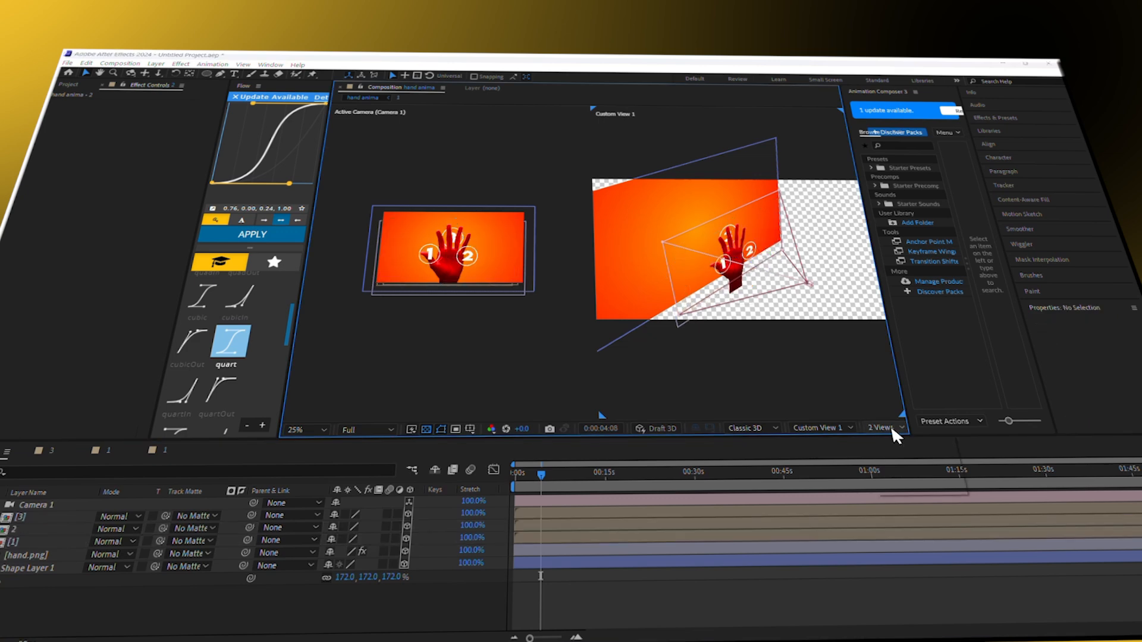
{"action": "left_click", "coordinate": [891, 427]}
{"action": "left_click", "coordinate": [897, 439]}
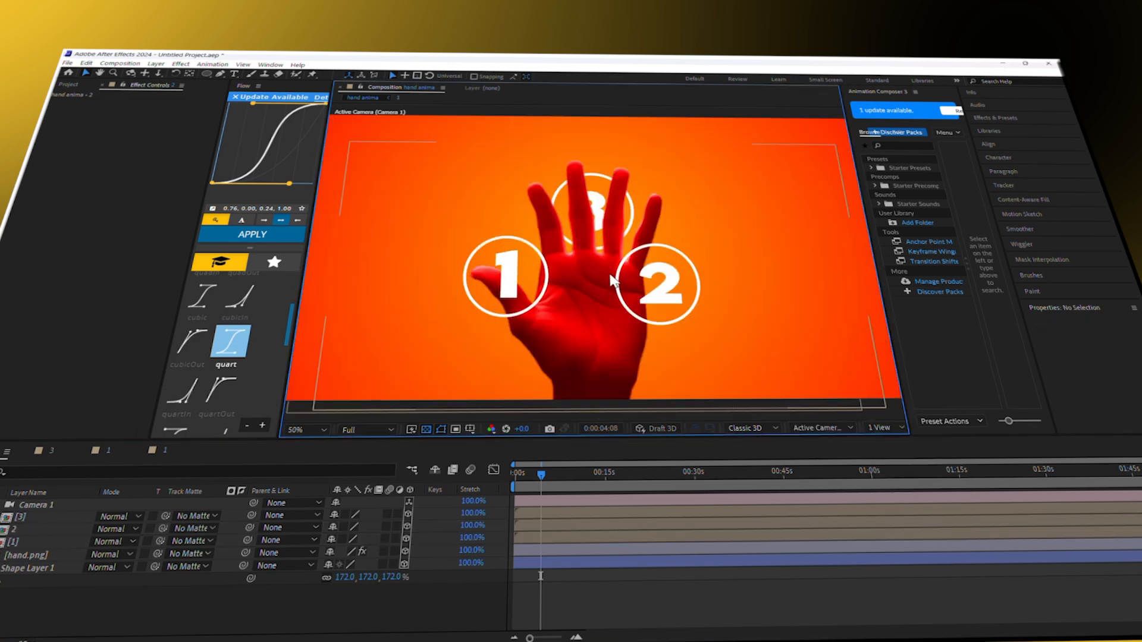
{"action": "key", "text": "Home"}
{"action": "key", "text": "space"}
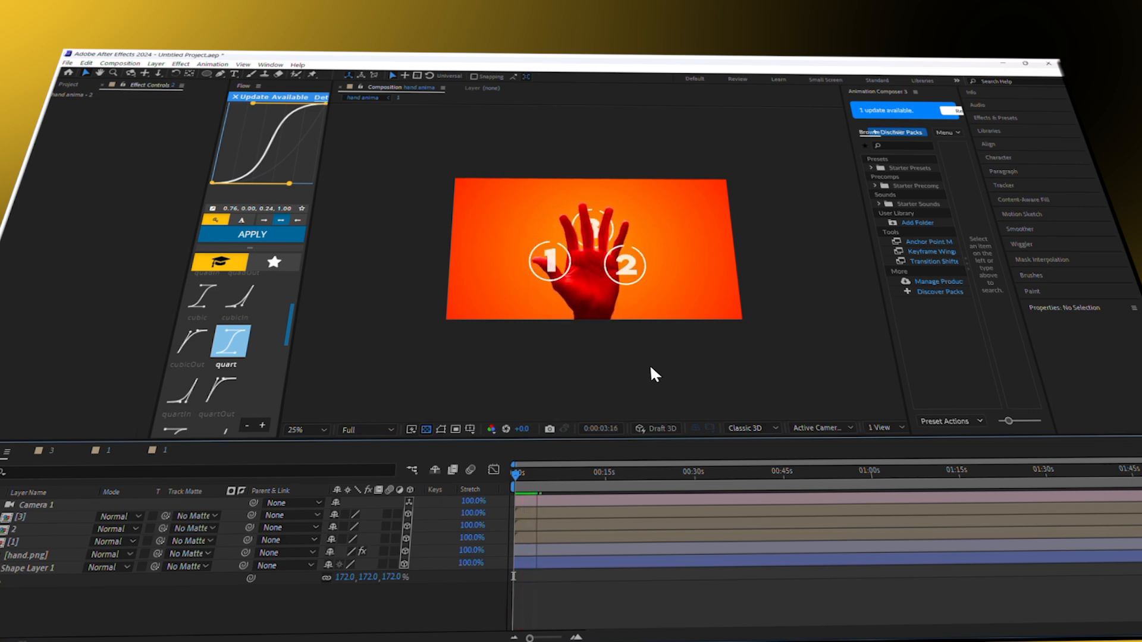
{"action": "key", "text": "space"}
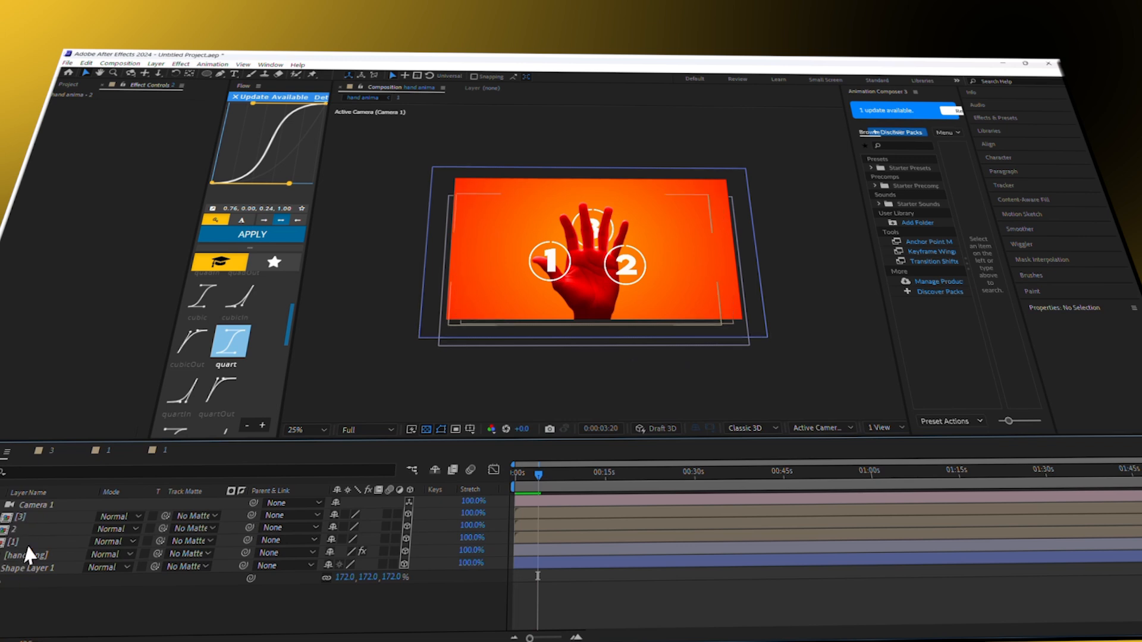
Stagger the start times of the circled 2 and 3 layers in the timeline and preview the timing.
{"action": "left_click", "coordinate": [416, 539]}
{"action": "left_click", "coordinate": [526, 524]}
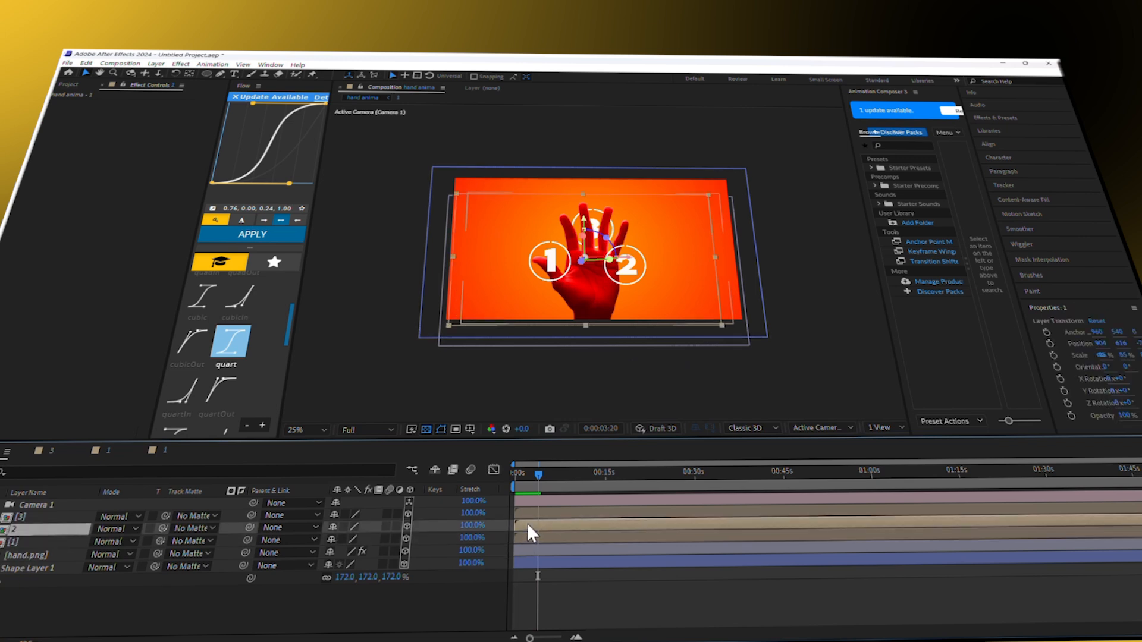
{"action": "left_click", "coordinate": [534, 513]}
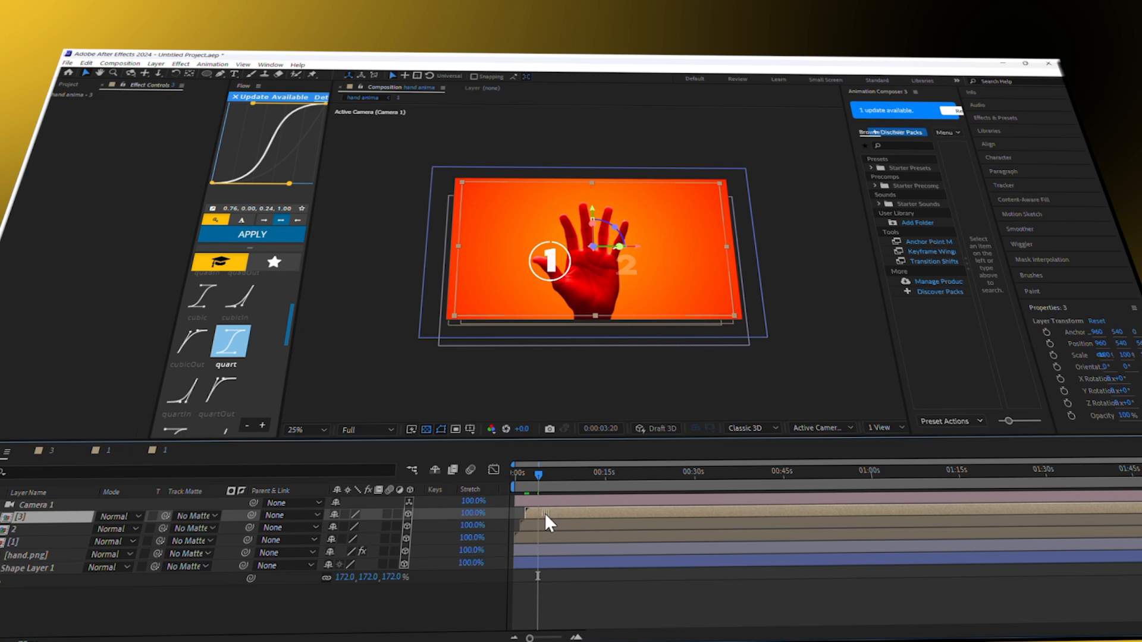
{"action": "key", "text": "space"}
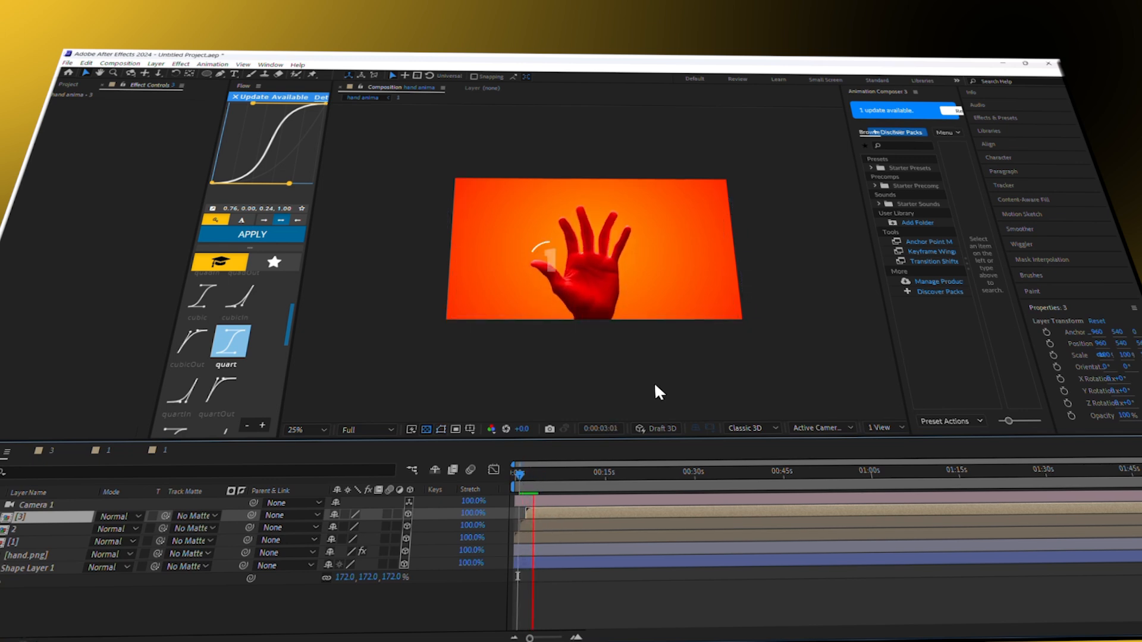
{"action": "key", "text": "space"}
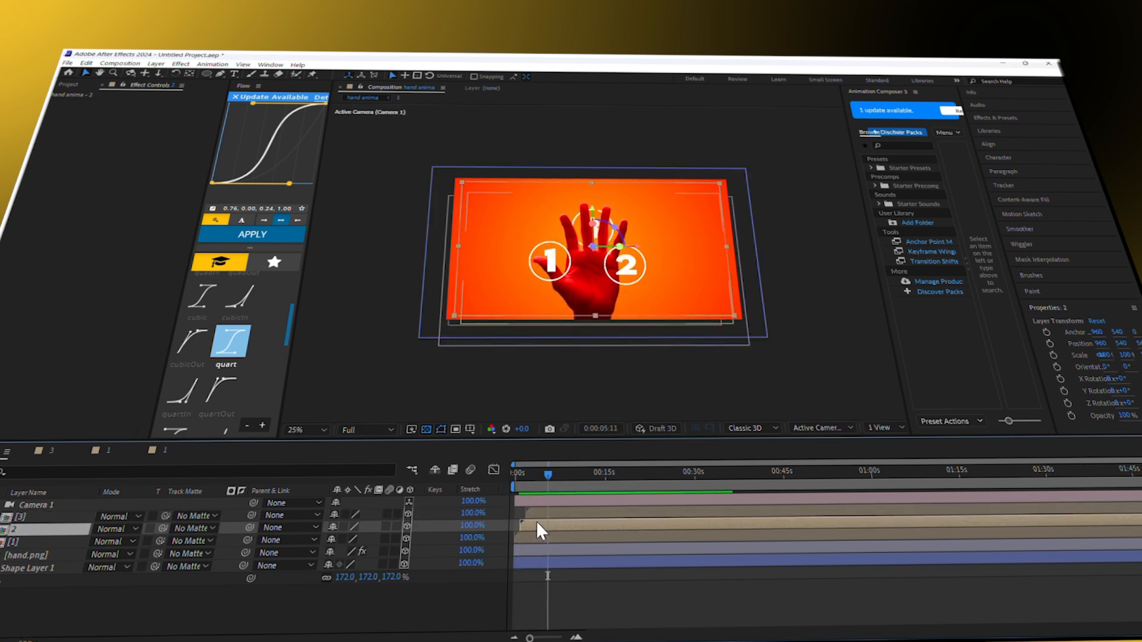
{"action": "key", "text": "space"}
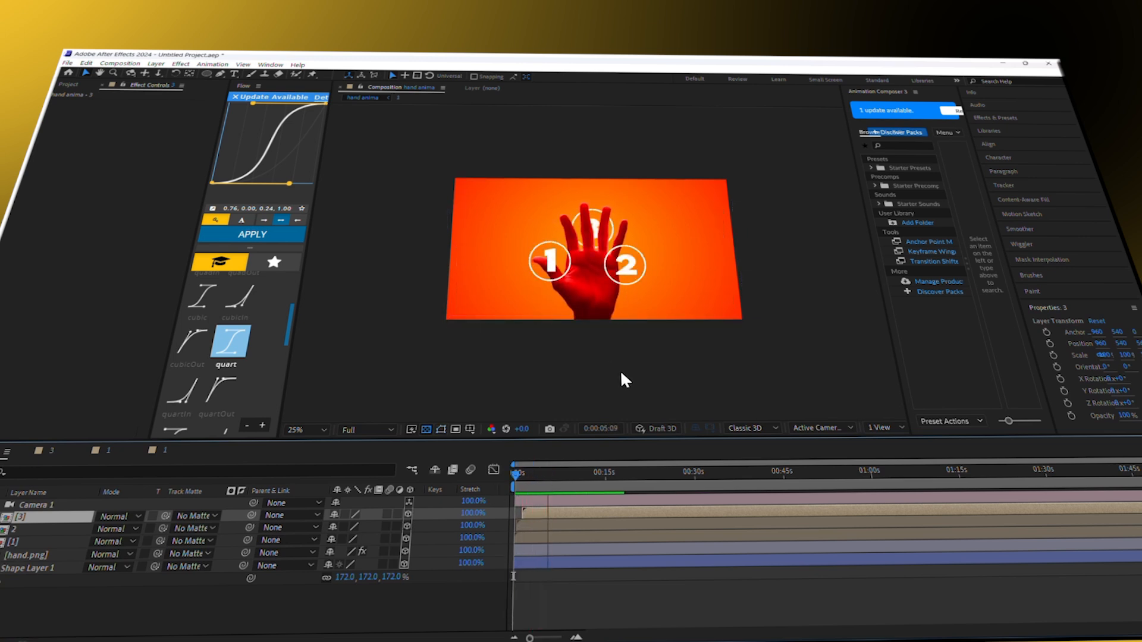
{"action": "key", "text": "space"}
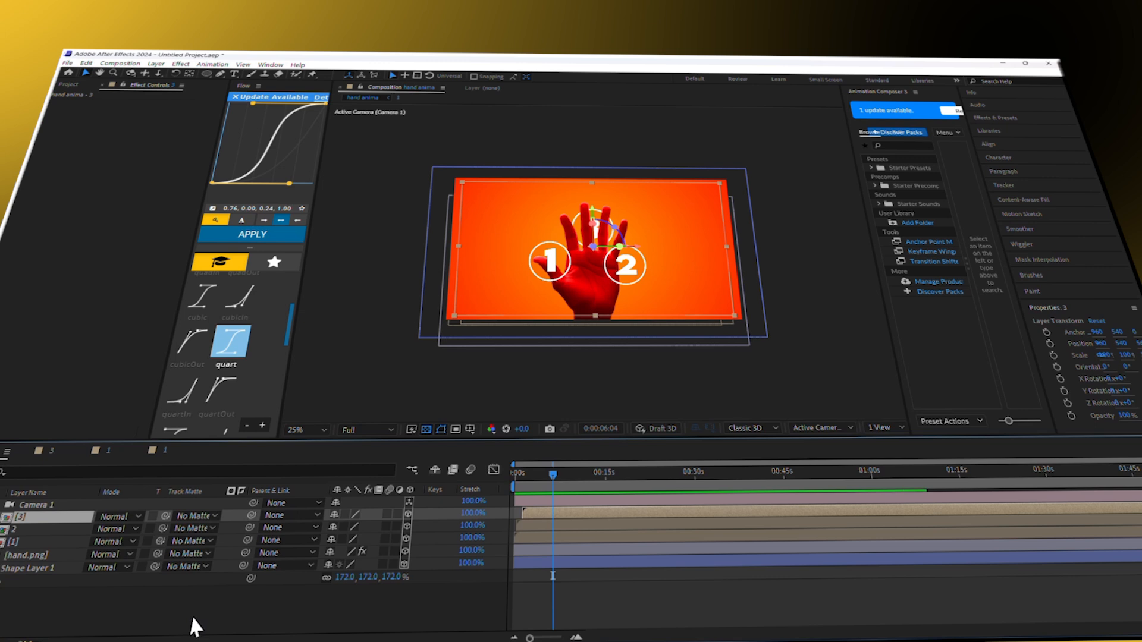
Keyframe the camera's Z position from -1354 to -1049, ending at 0:00:05:08, and apply quartOut easing.
{"action": "left_click", "coordinate": [45, 507]}
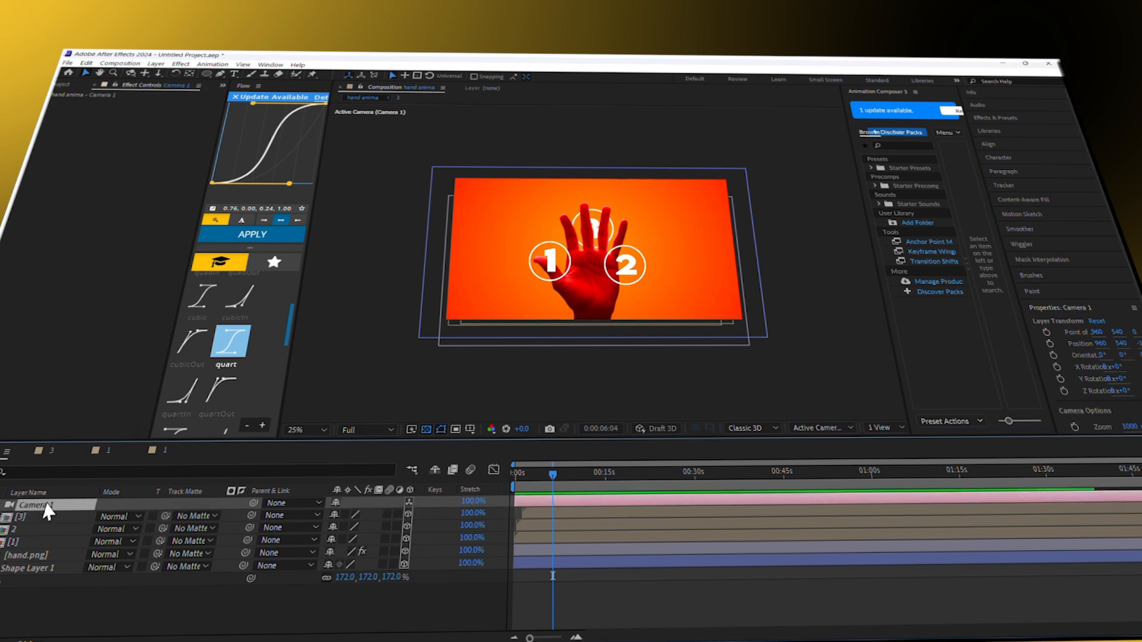
{"action": "key", "text": "p"}
{"action": "left_click_drag", "start_coordinate": [548, 485], "coordinate": [525, 489]}
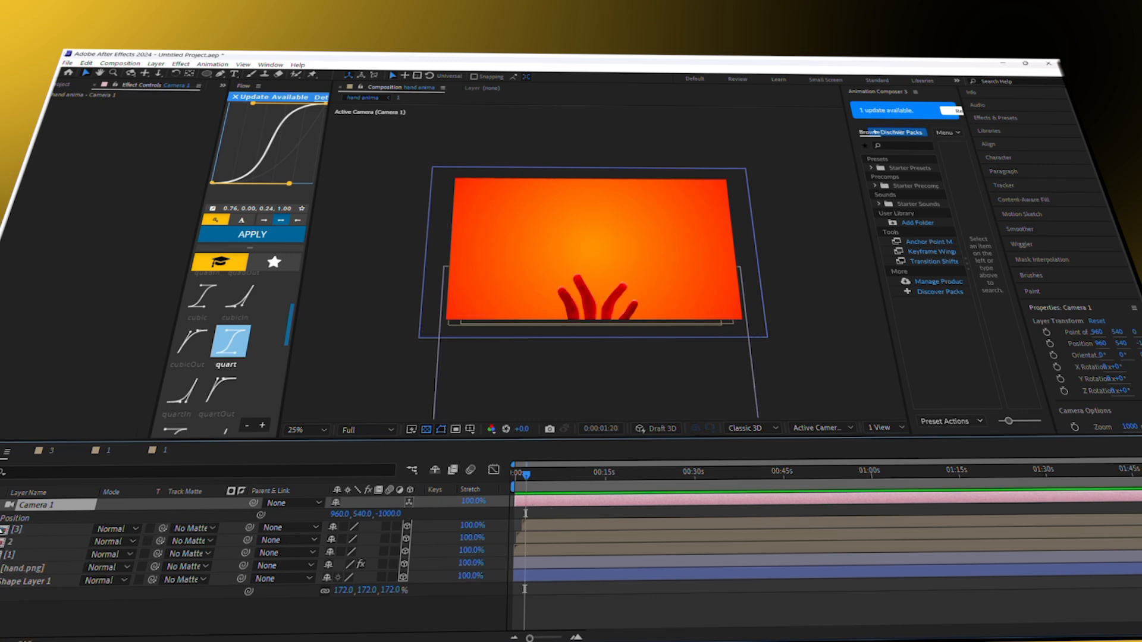
{"action": "left_click", "coordinate": [1, 518]}
{"action": "left_click_drag", "start_coordinate": [391, 516], "coordinate": [177, 569]}
{"action": "left_click_drag", "start_coordinate": [527, 473], "coordinate": [548, 478]}
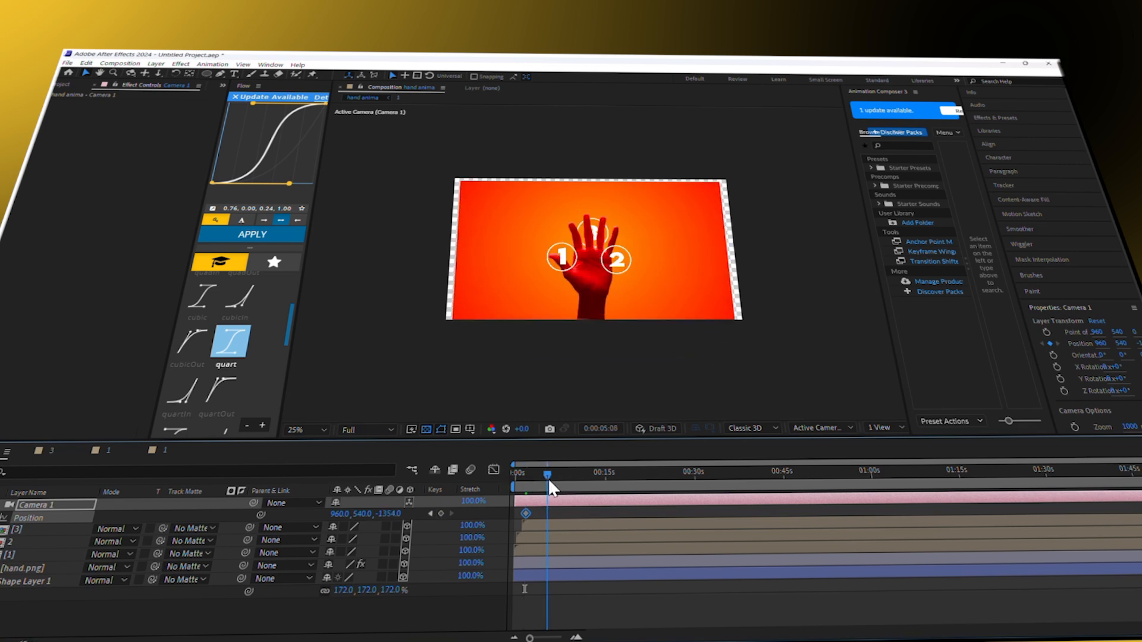
{"action": "left_click_drag", "start_coordinate": [392, 512], "coordinate": [517, 508]}
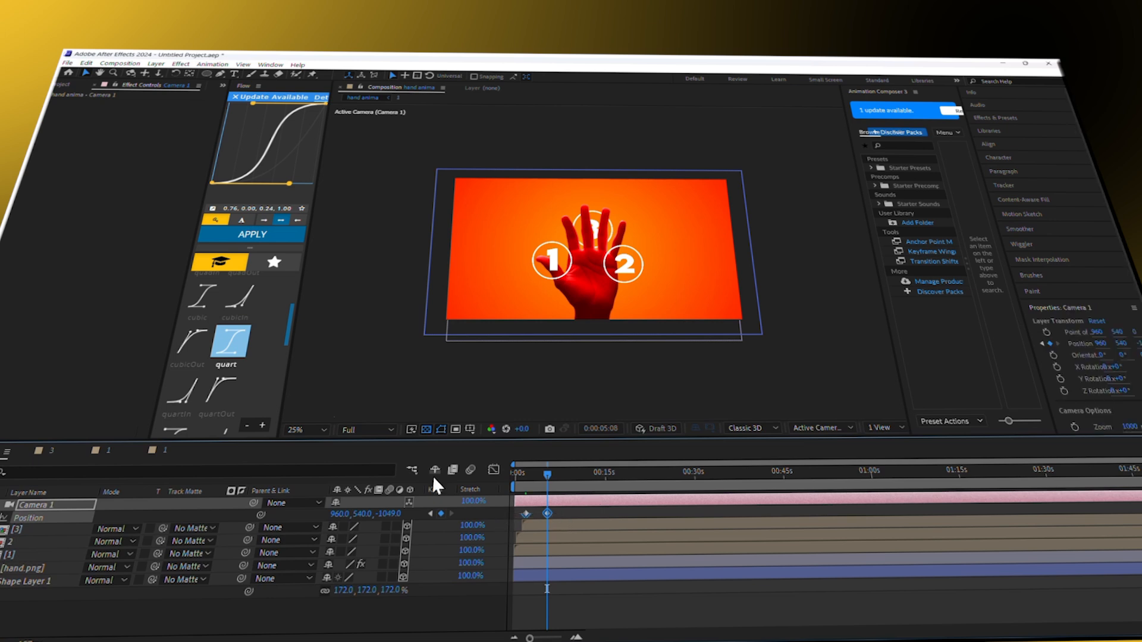
{"action": "left_click", "coordinate": [220, 389]}
{"action": "left_click", "coordinate": [271, 239]}
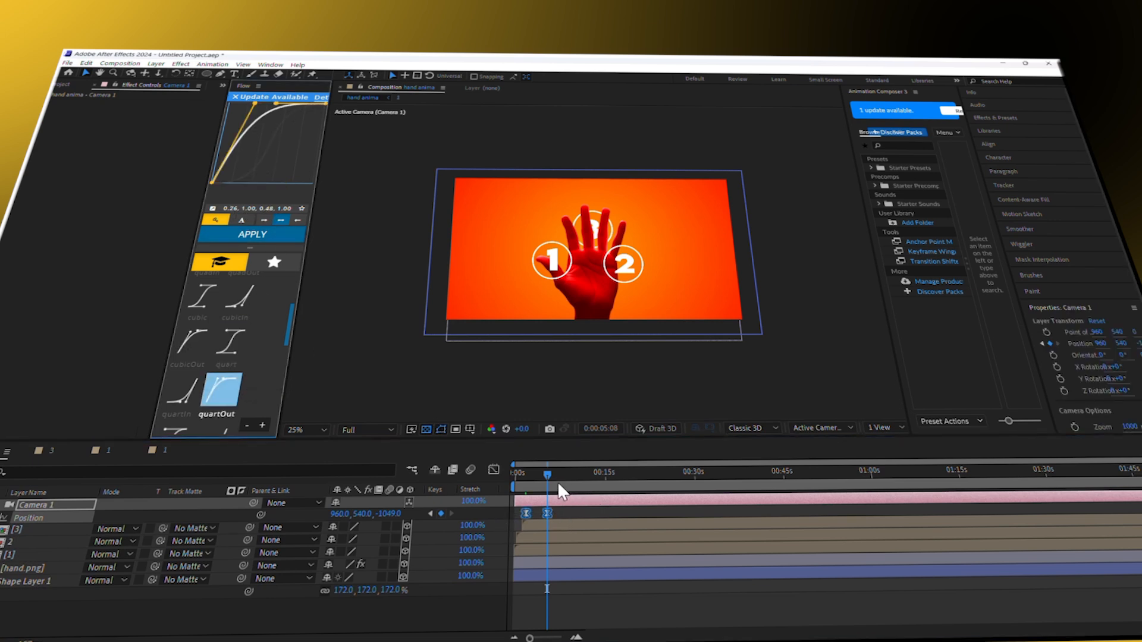
Scale the Shape Layer 1 background up to 187% so it fills the frame at the camera's farthest position.
{"action": "left_click", "coordinate": [524, 483]}
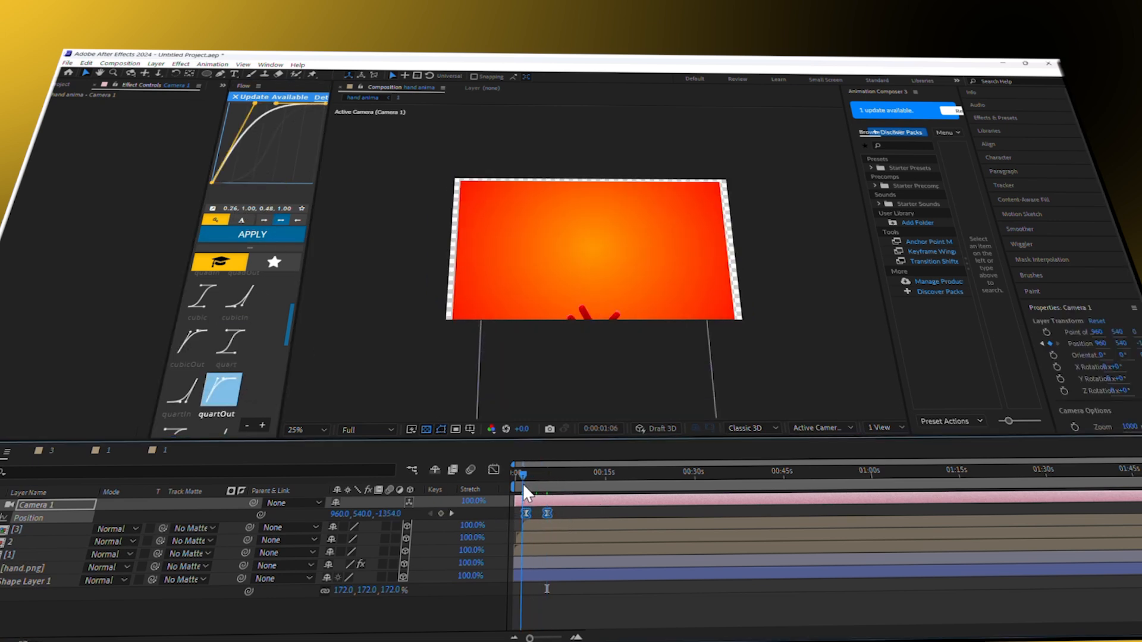
{"action": "left_click", "coordinate": [54, 583]}
{"action": "left_click_drag", "start_coordinate": [367, 591], "coordinate": [618, 571]}
{"action": "left_click_drag", "start_coordinate": [521, 475], "coordinate": [513, 475]}
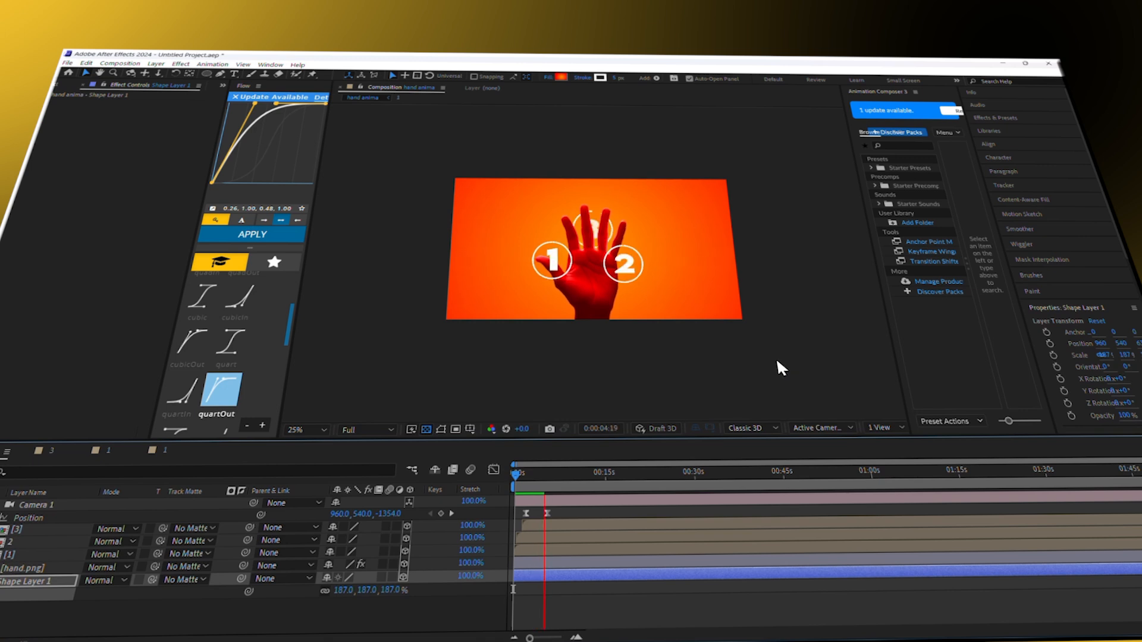
Preview the camera move and nudge the circled 3 layer behind the fingers.
{"action": "left_click_drag", "start_coordinate": [551, 470], "coordinate": [527, 475]}
{"action": "key", "text": "space"}
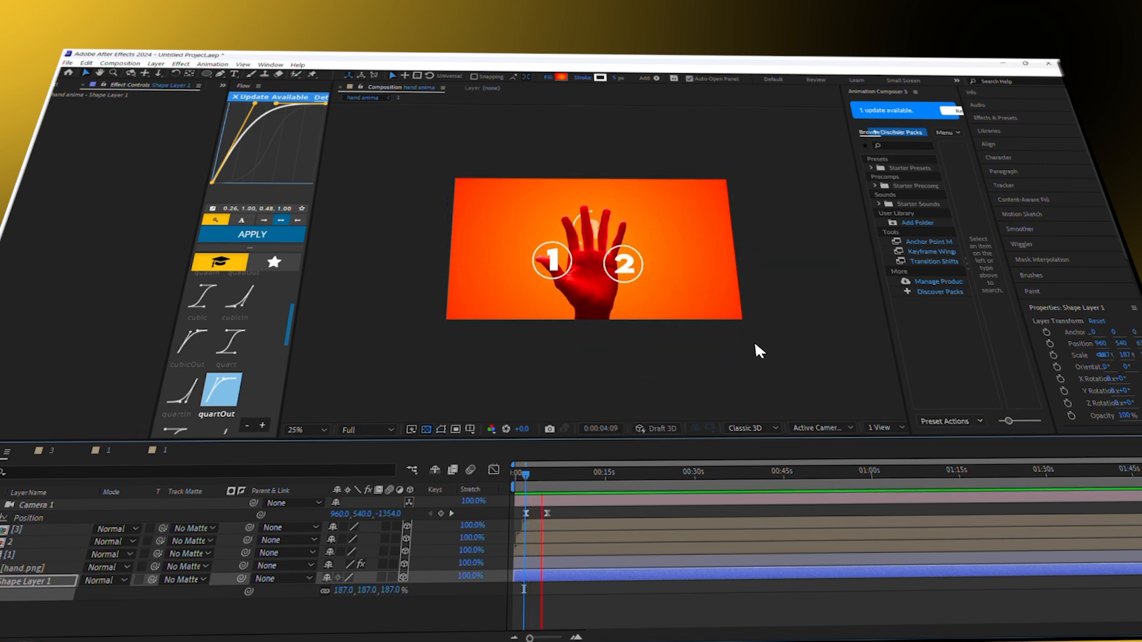
{"action": "key", "text": "space"}
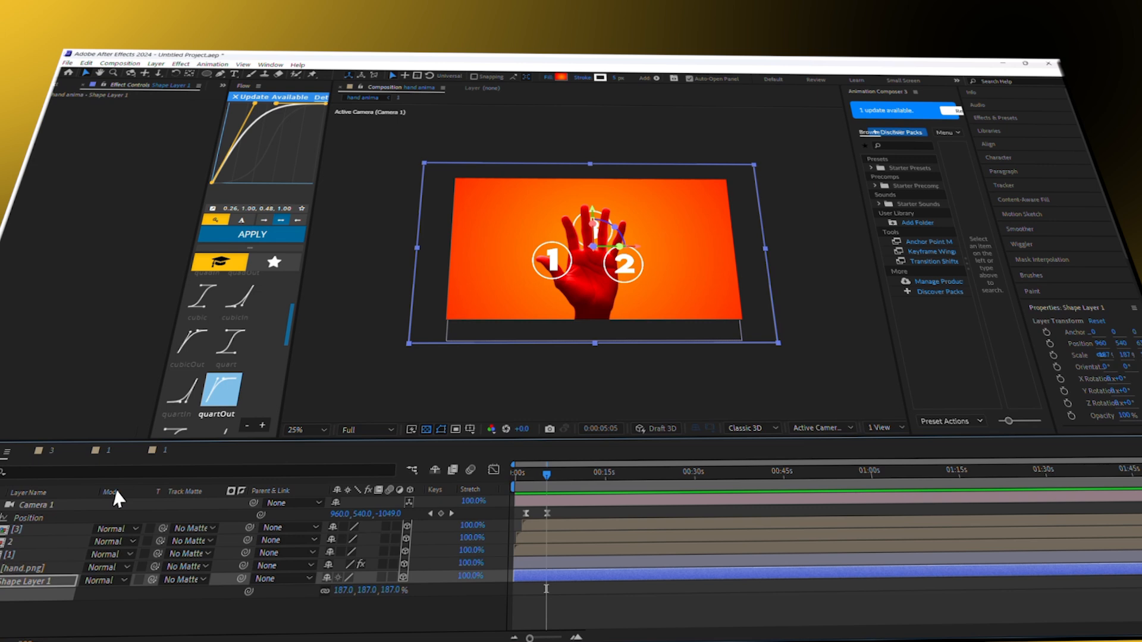
{"action": "left_click", "coordinate": [18, 529]}
{"action": "left_click_drag", "start_coordinate": [596, 246], "coordinate": [601, 260]}
Add the text "LESSON" across the top of the composition above the fingers, scaled to 93%.
{"action": "key", "text": "ctrl+t"}
{"action": "left_click", "coordinate": [474, 207]}
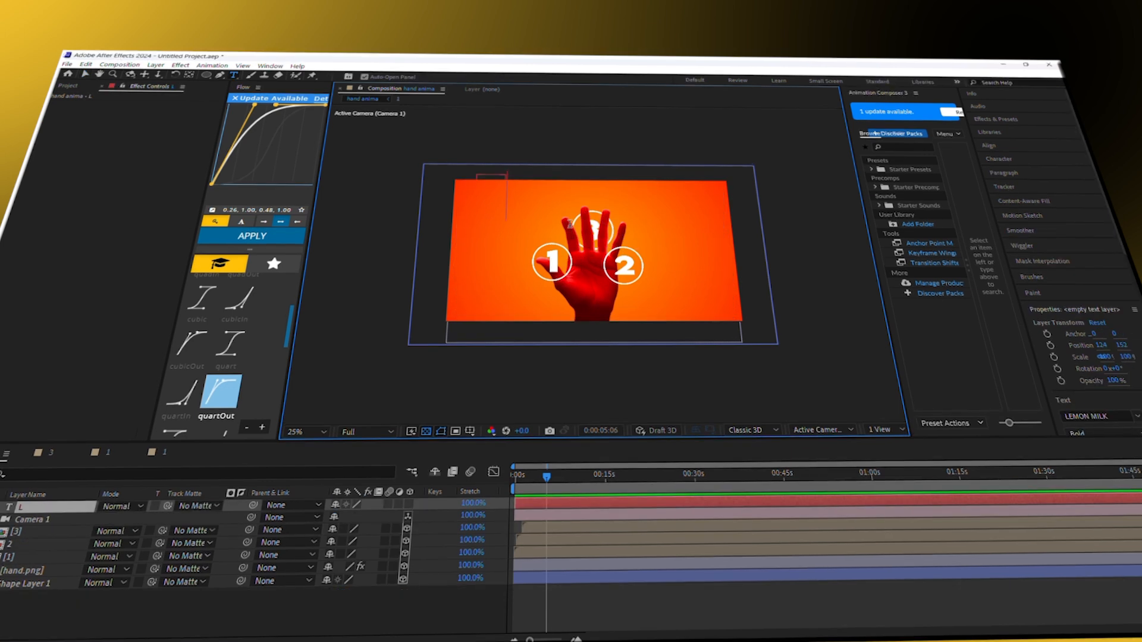
{"action": "type", "text": "LESSOMN"}
{"action": "key", "text": "Escape"}
{"action": "key", "text": "s"}
{"action": "left_click_drag", "start_coordinate": [359, 516], "coordinate": [351, 517]}
{"action": "double_click", "coordinate": [673, 203]}
{"action": "key", "text": "BackSpace"}
{"action": "key", "text": "Escape"}
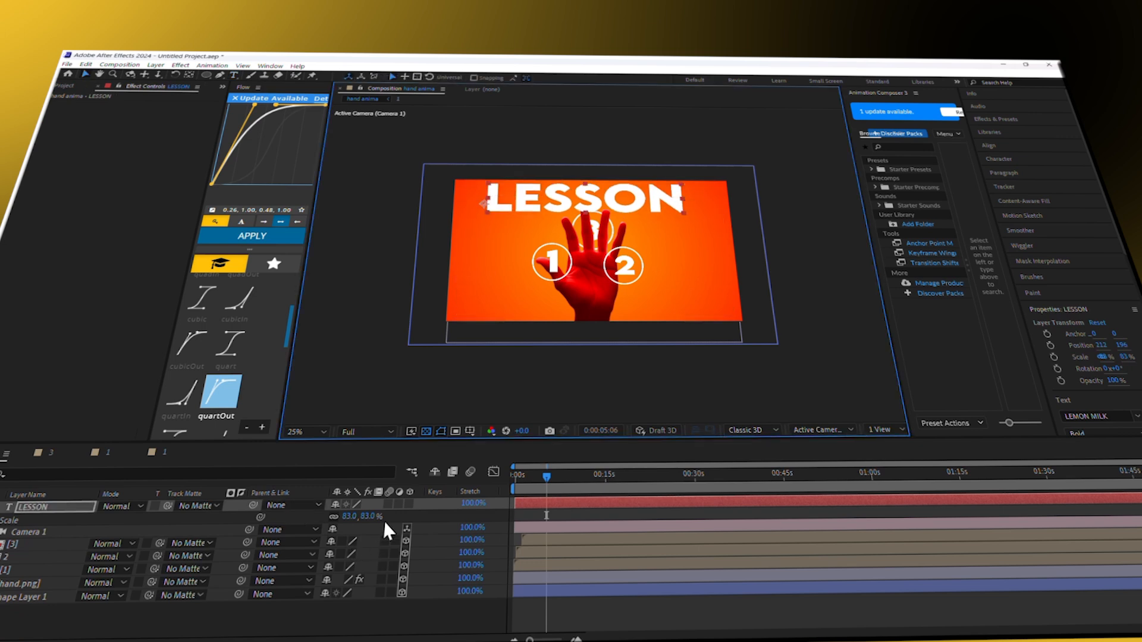
{"action": "left_click_drag", "start_coordinate": [364, 517], "coordinate": [376, 522]}
{"action": "left_click_drag", "start_coordinate": [681, 194], "coordinate": [677, 198]}
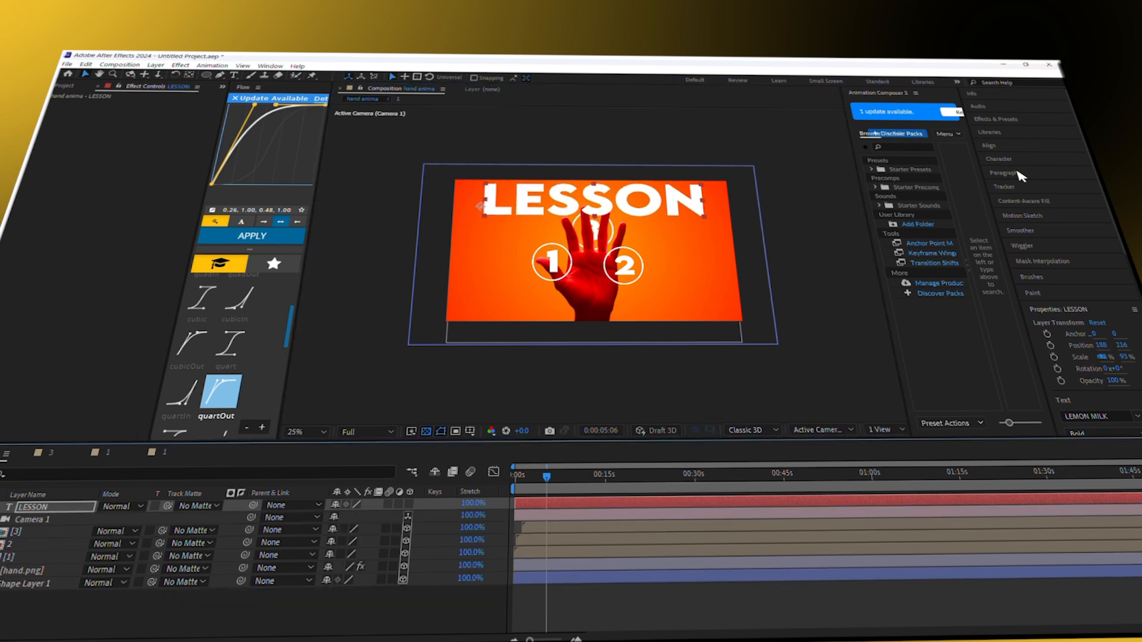
Remove the LESSON text's fill and add a Stroke layer style to it.
{"action": "left_click", "coordinate": [1002, 160]}
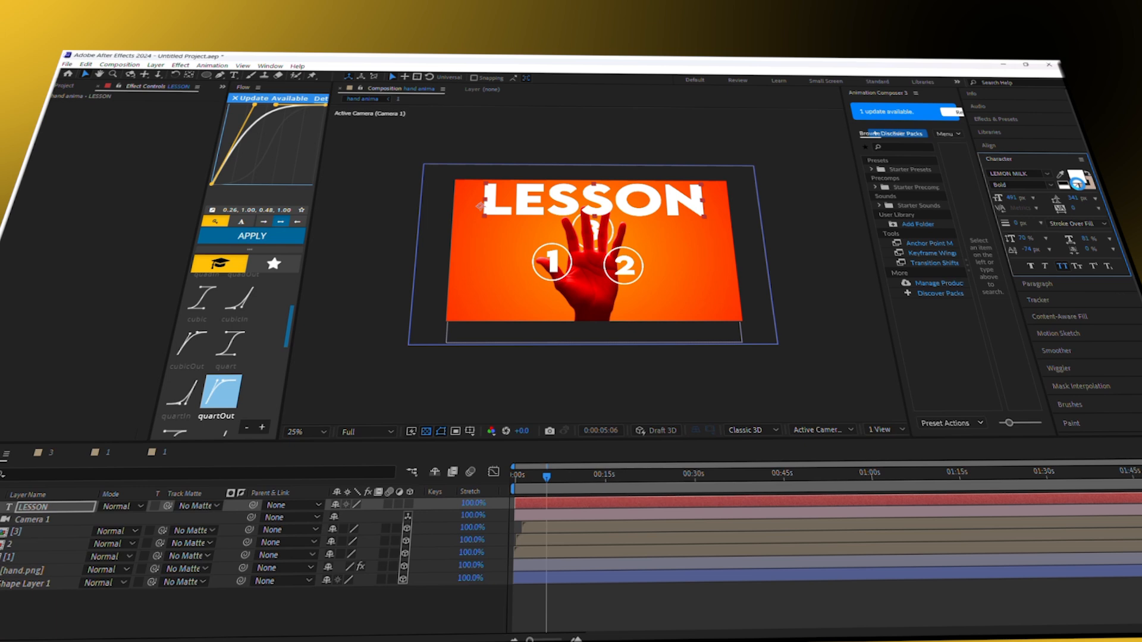
{"action": "left_click", "coordinate": [1076, 183]}
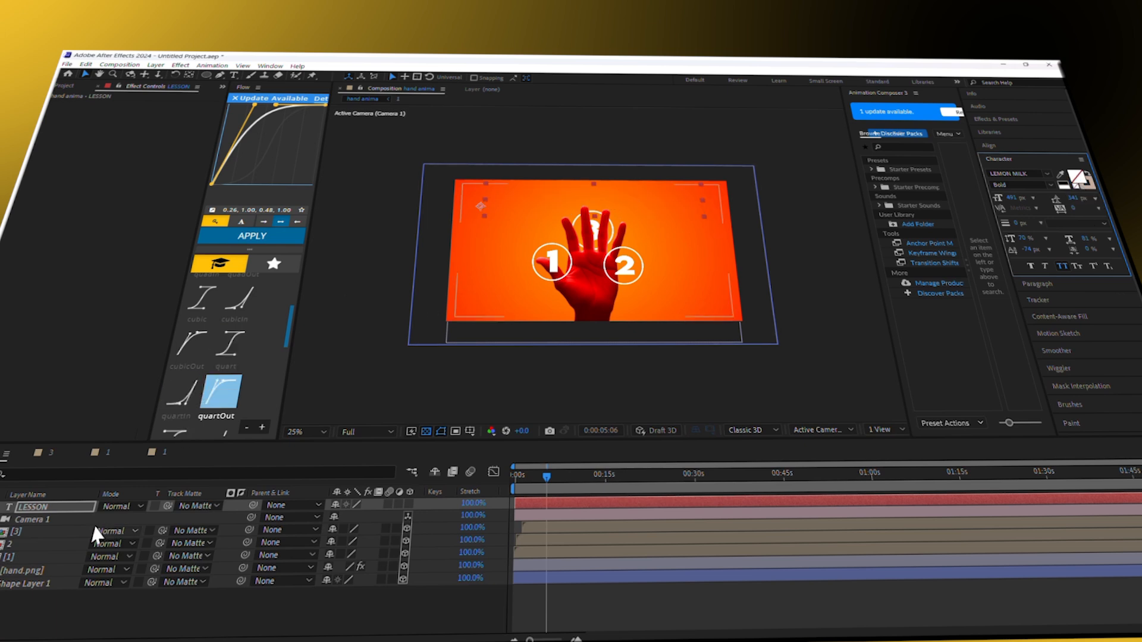
{"action": "right_click", "coordinate": [652, 208]}
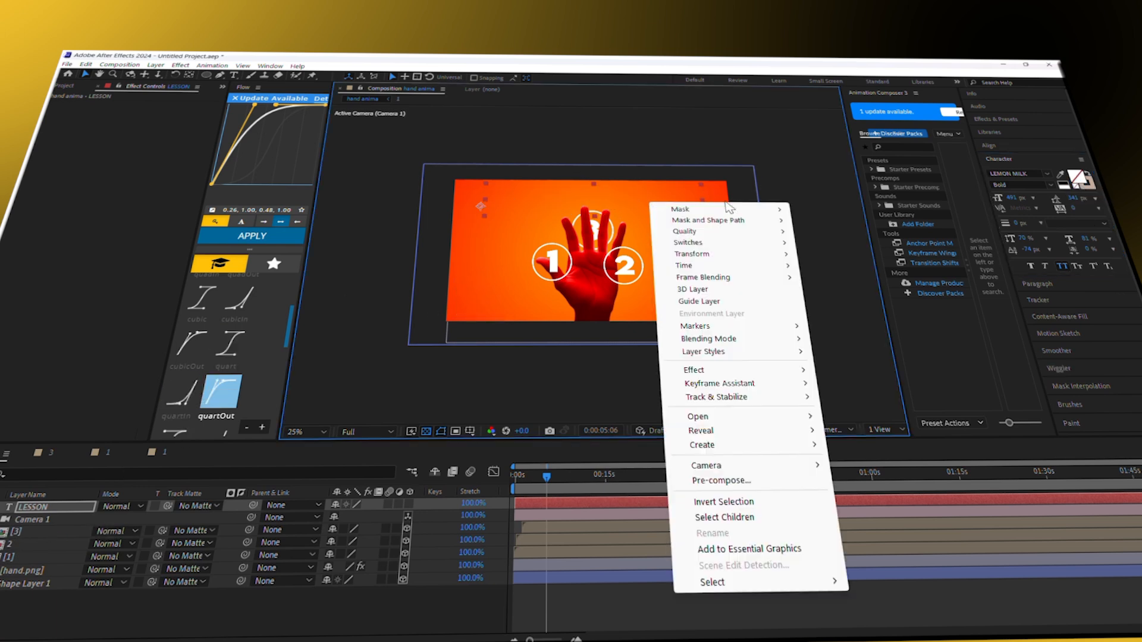
{"action": "mouse_move", "coordinate": [704, 352]}
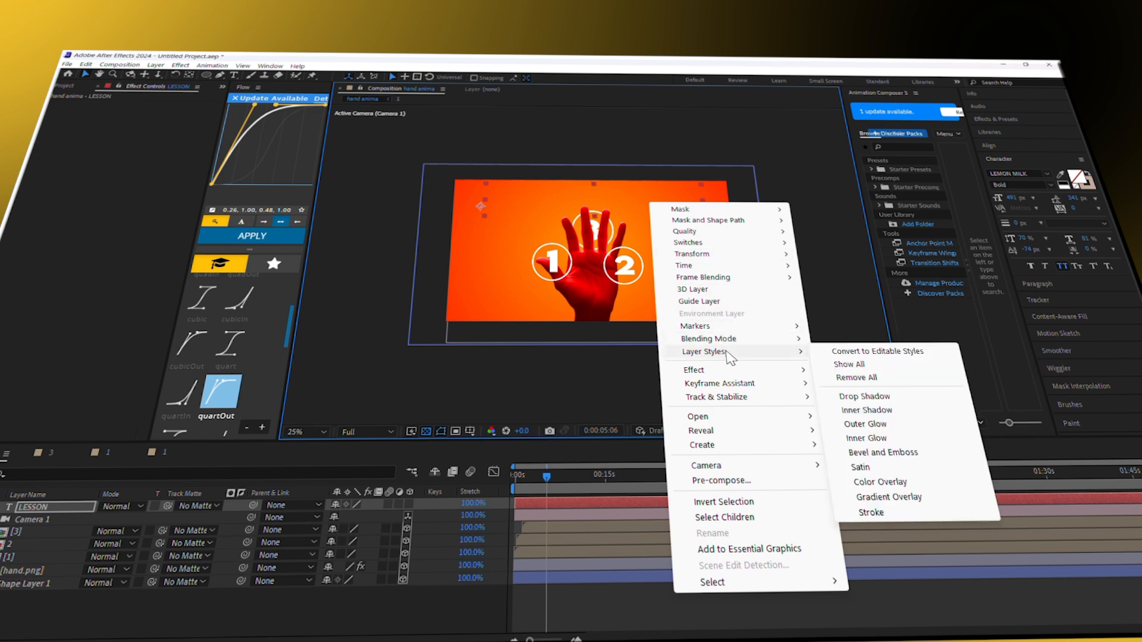
{"action": "left_click", "coordinate": [893, 506]}
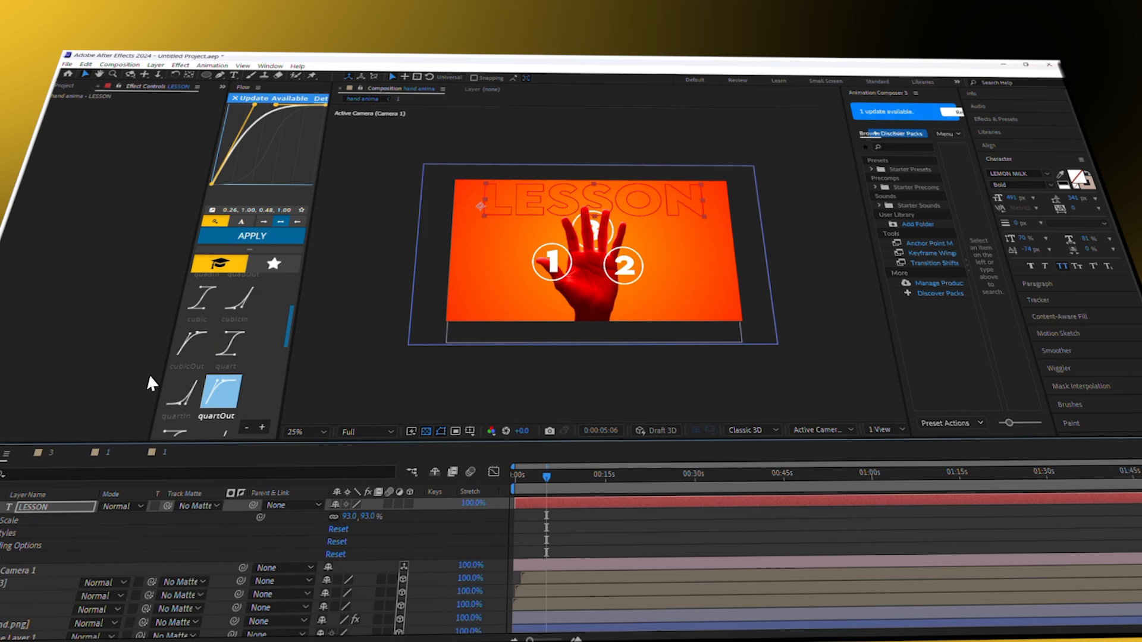
Set the LESSON text's stroke color to white (FFFFFF).
{"action": "left_click", "coordinate": [1, 559]}
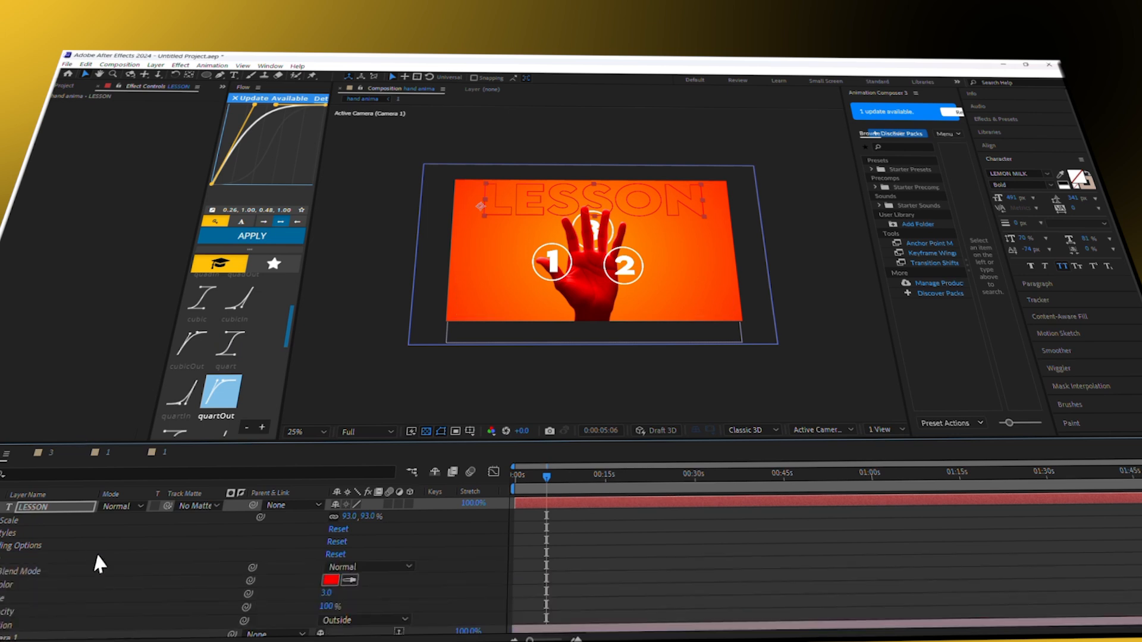
{"action": "left_click", "coordinate": [330, 580]}
{"action": "left_click_drag", "start_coordinate": [181, 228], "coordinate": [90, 164]}
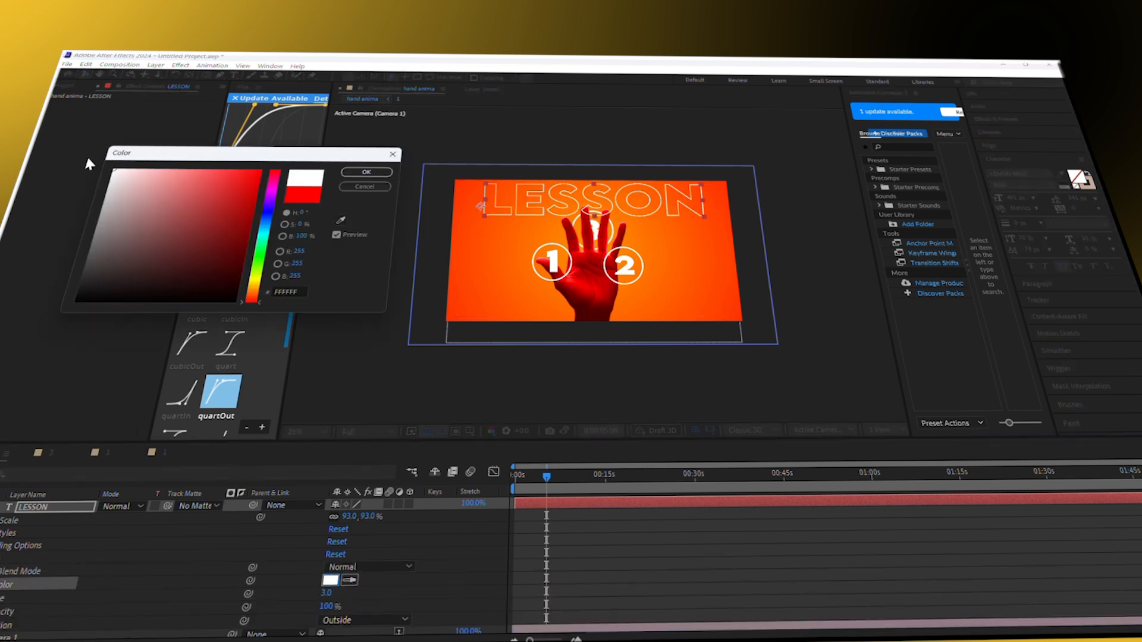
{"action": "left_click", "coordinate": [366, 172]}
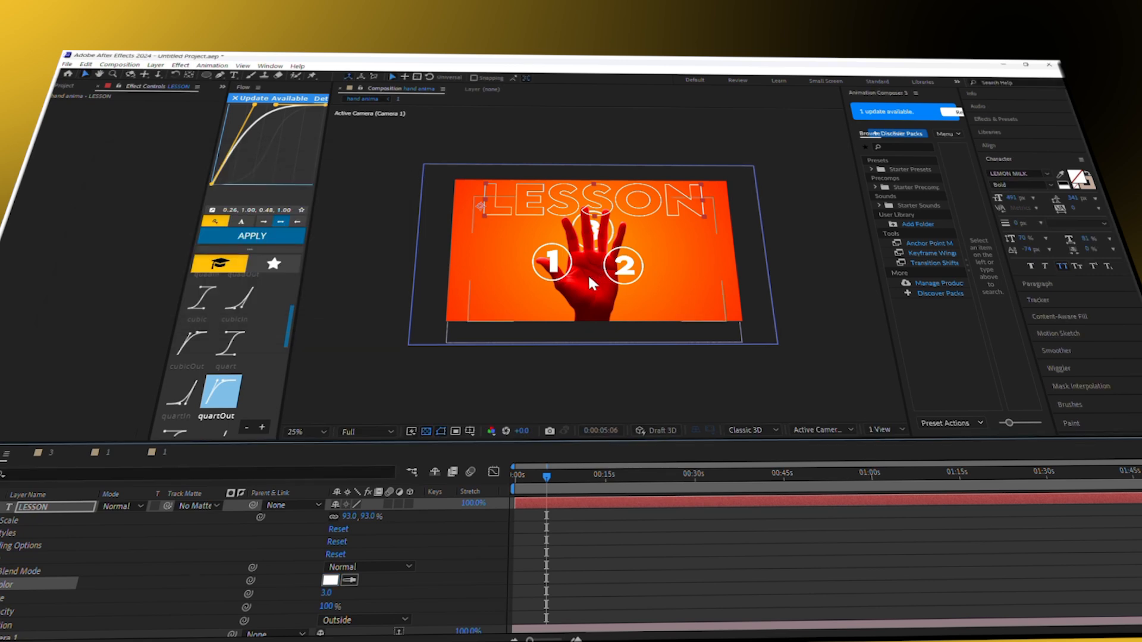
Set the LESSON text's stroke size to 2.
{"action": "scroll", "coordinate": [541, 195], "scroll_direction": "up", "scroll_amount": 2}
{"action": "scroll", "coordinate": [542, 202], "scroll_direction": "down", "scroll_amount": 2}
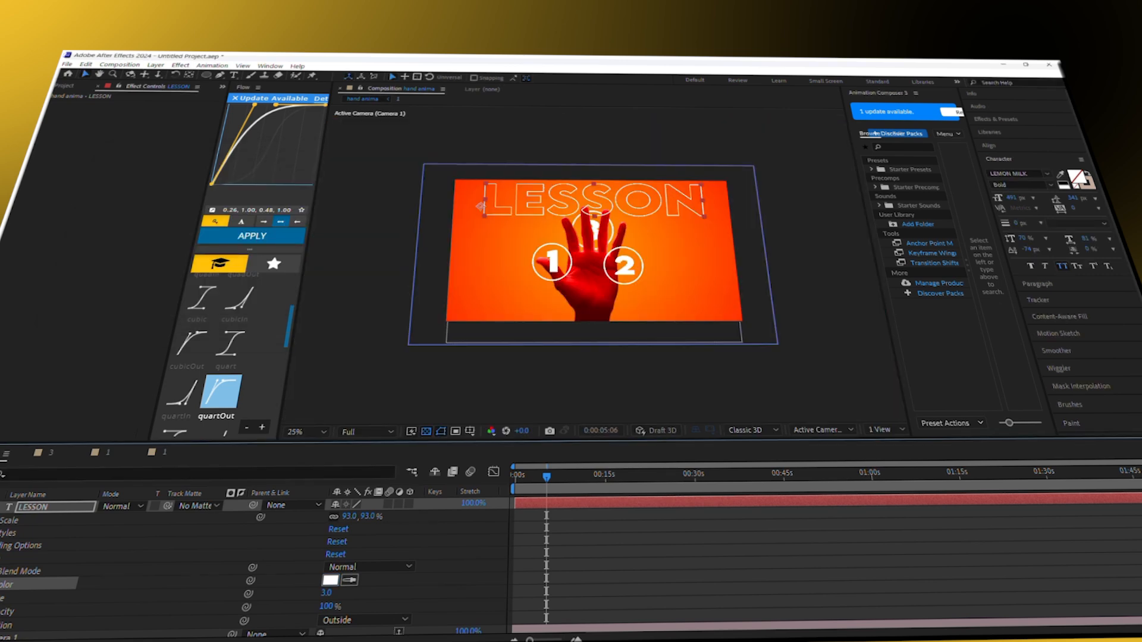
{"action": "left_click", "coordinate": [326, 594]}
{"action": "type", "text": "2"}
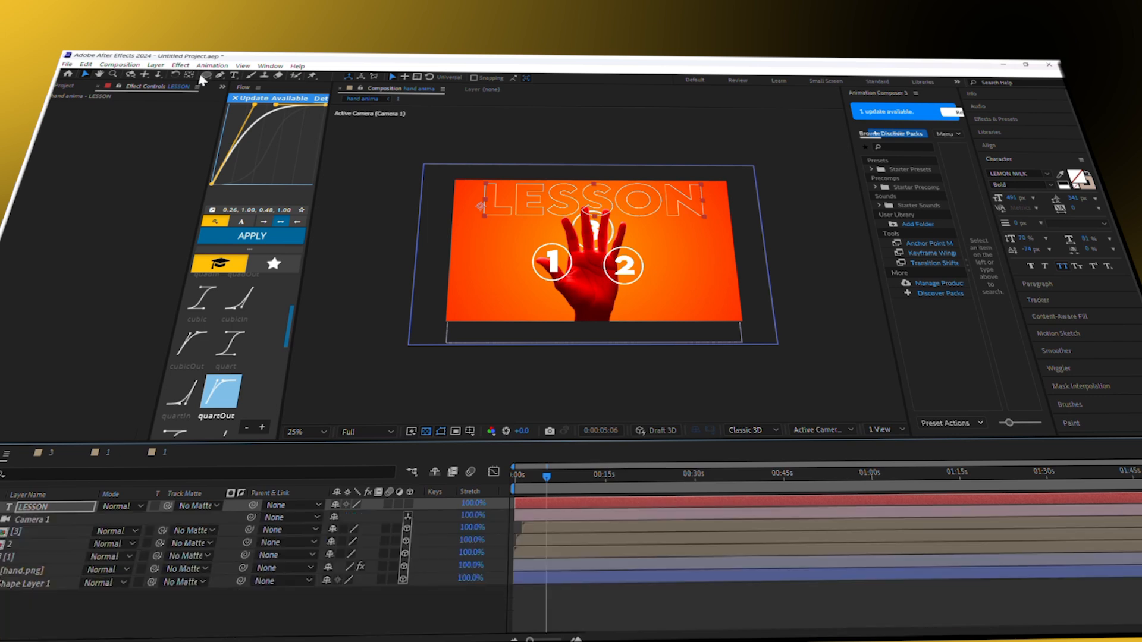
Mask the LESSON text with a rectangle over the upper part of its letters and set the mask feather to 64 pixels.
{"action": "left_click", "coordinate": [206, 75]}
{"action": "left_click", "coordinate": [217, 84]}
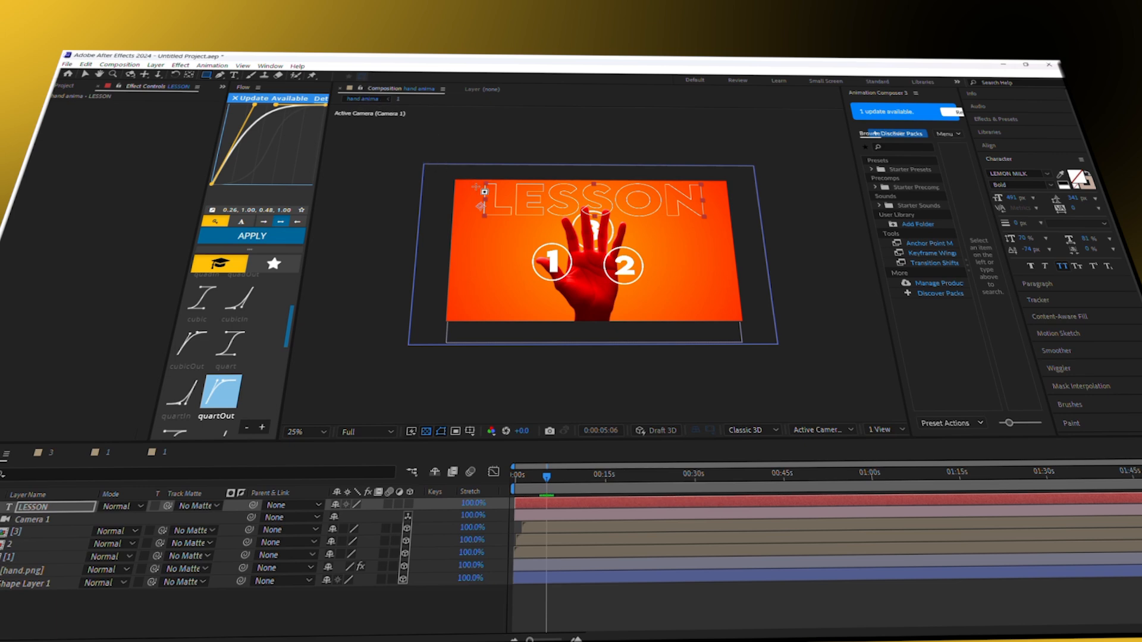
{"action": "left_click_drag", "start_coordinate": [474, 179], "coordinate": [710, 204]}
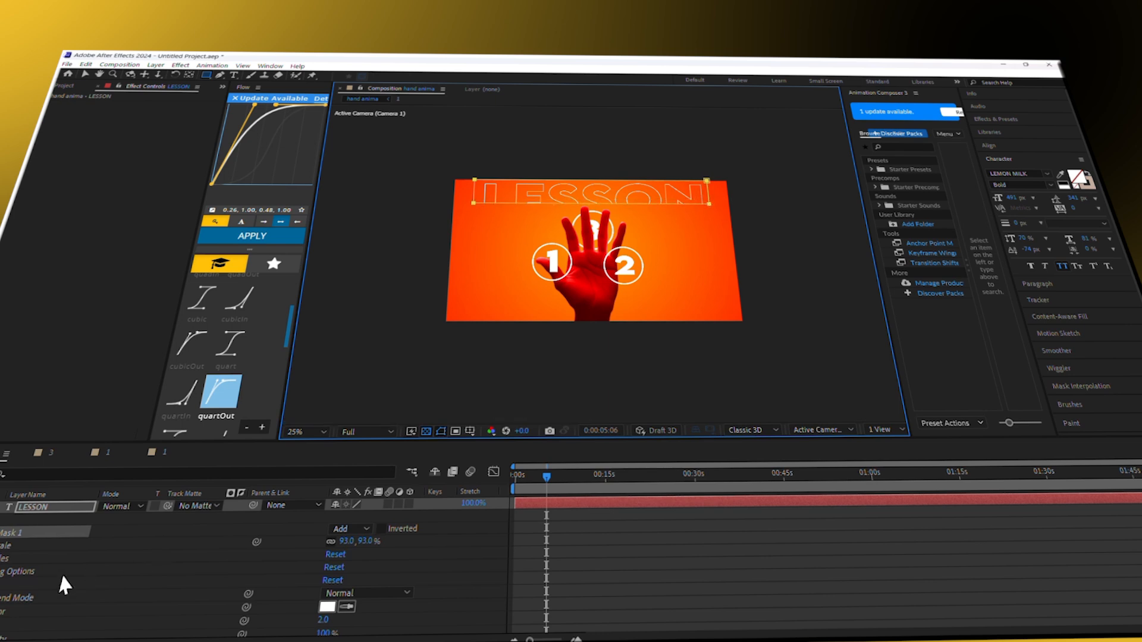
{"action": "key", "text": "f"}
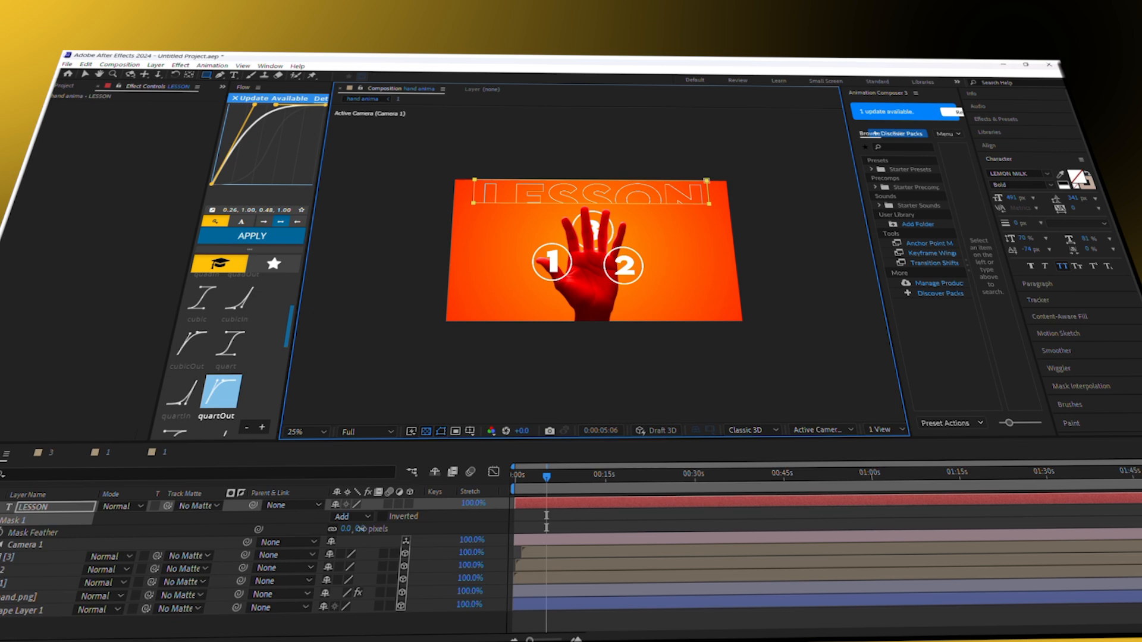
{"action": "left_click_drag", "start_coordinate": [361, 528], "coordinate": [380, 528]}
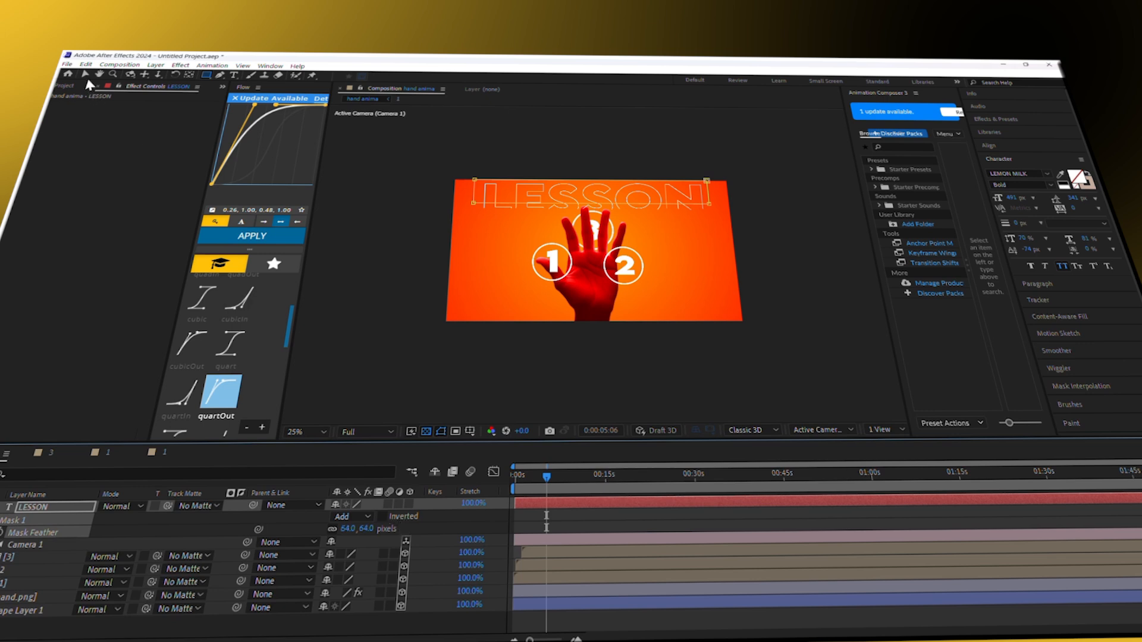
{"action": "left_click", "coordinate": [867, 301]}
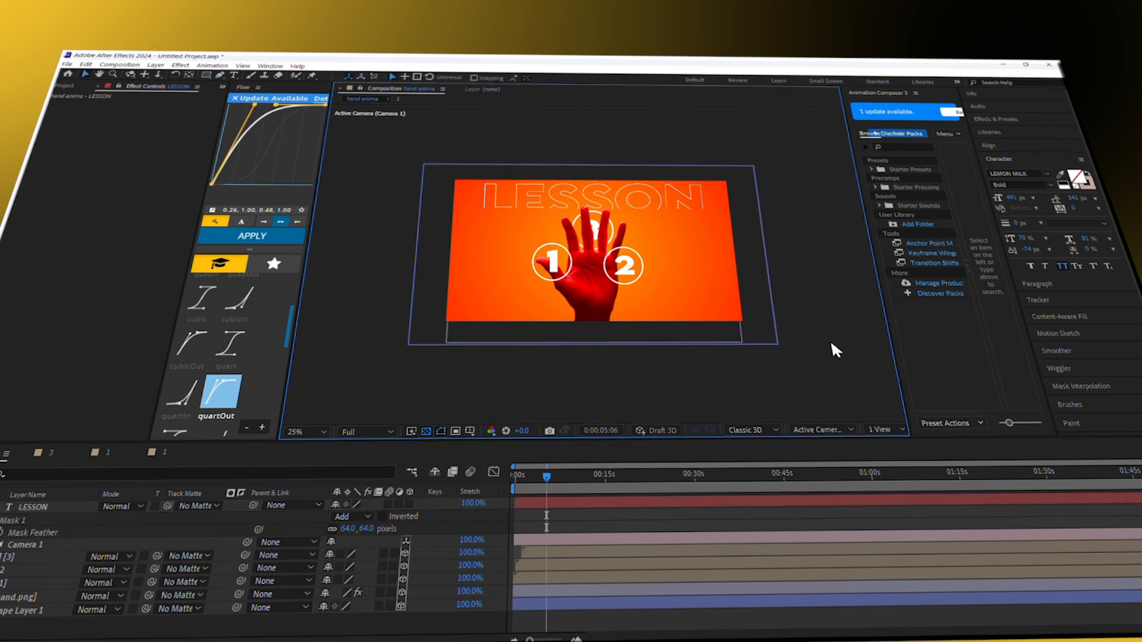
Keyframe the LESSON position from 188, -49 above the frame near the start to 188, 206 at 0:00:03:18.
{"action": "left_click", "coordinate": [550, 503]}
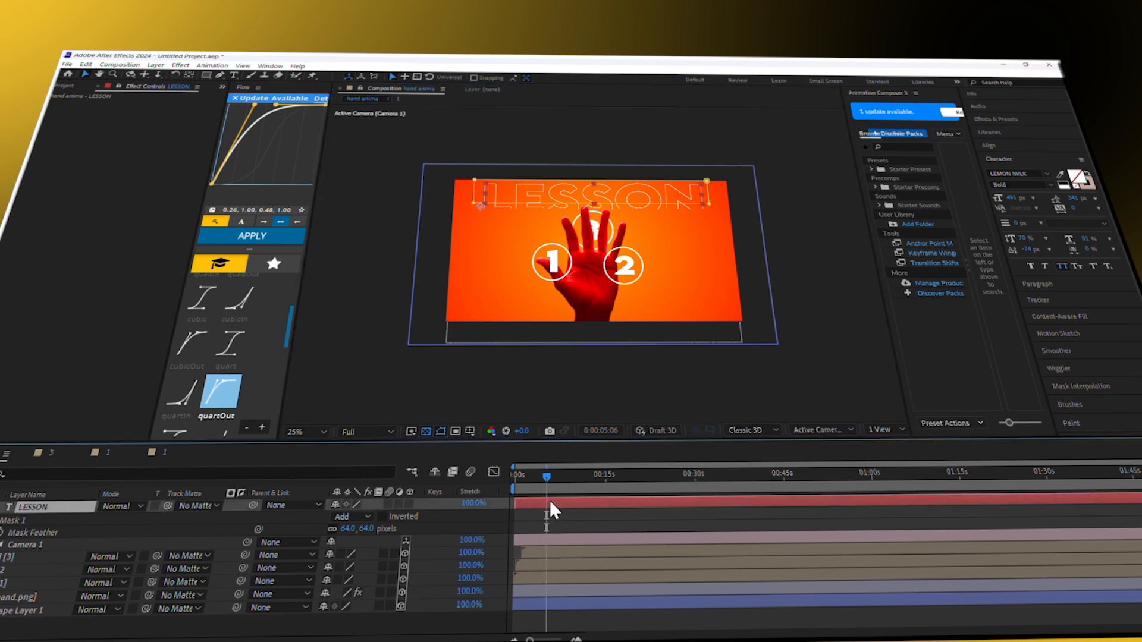
{"action": "key", "text": "p"}
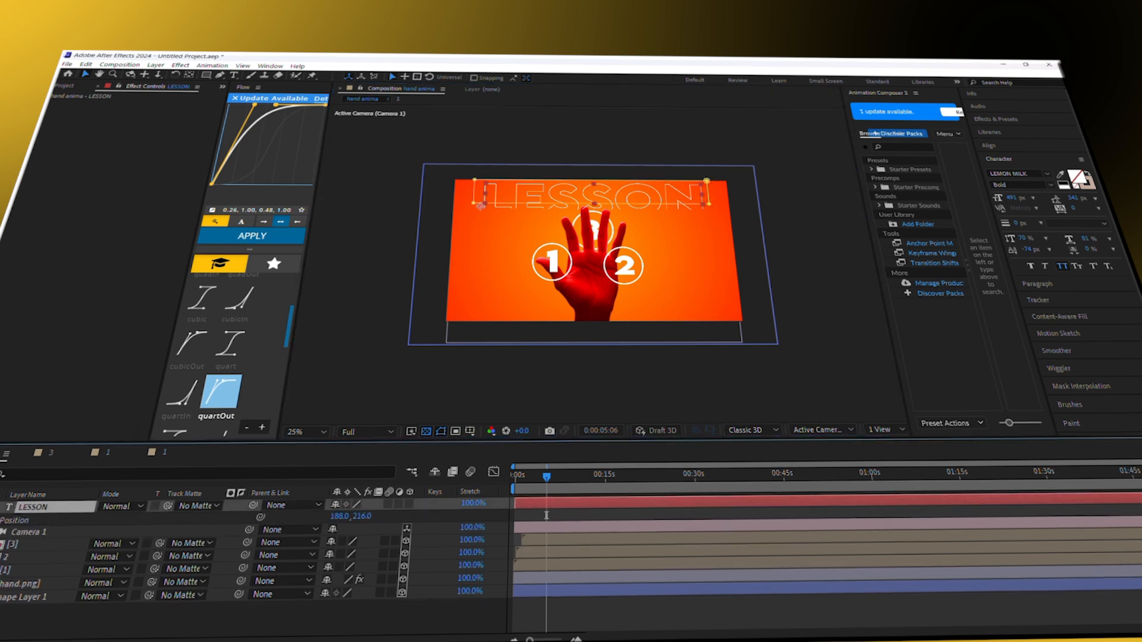
{"action": "key", "text": "alt+shift+p"}
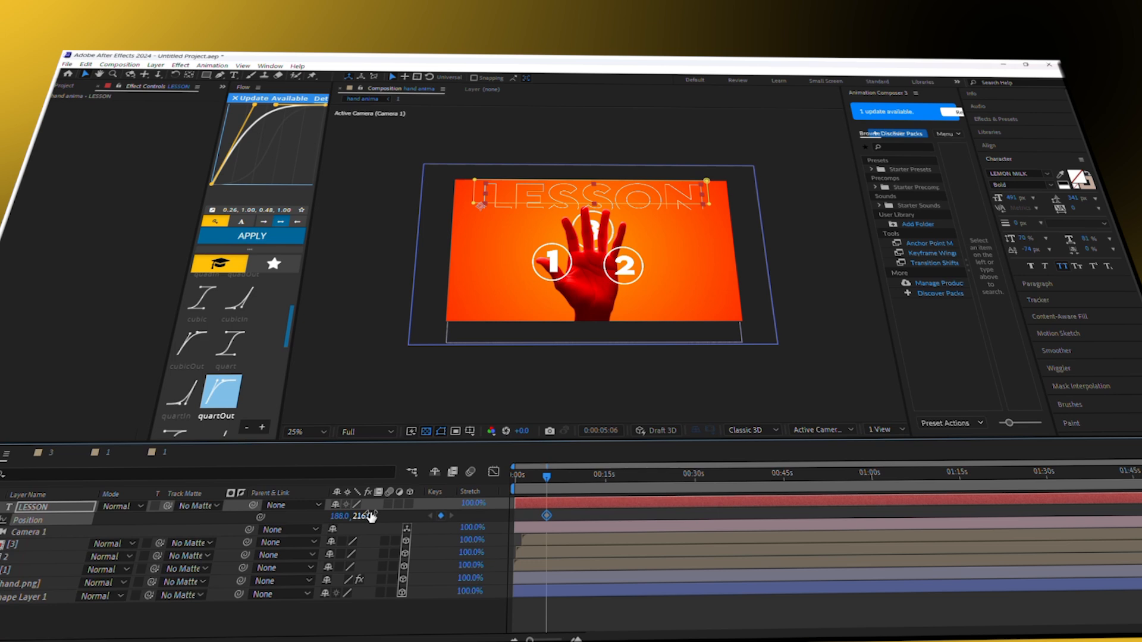
{"action": "left_click_drag", "start_coordinate": [368, 513], "coordinate": [84, 610]}
{"action": "left_click_drag", "start_coordinate": [547, 515], "coordinate": [523, 522]}
{"action": "left_click_drag", "start_coordinate": [544, 477], "coordinate": [534, 479]}
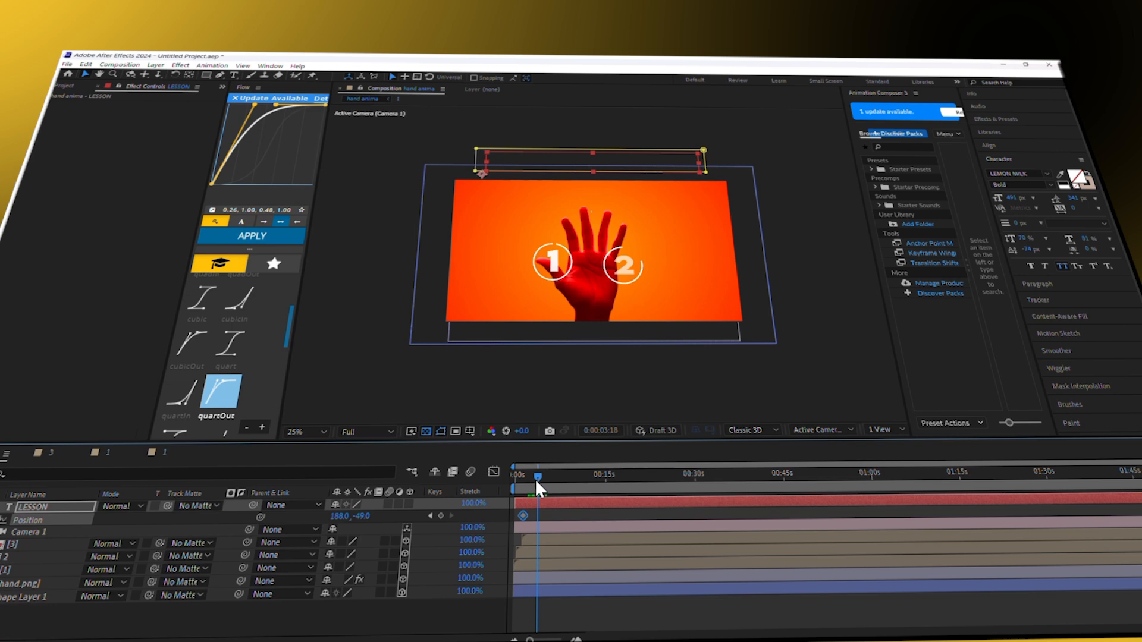
{"action": "left_click_drag", "start_coordinate": [364, 516], "coordinate": [554, 500]}
Apply the quart easing to the LESSON position keyframes and preview the animation from the start.
{"action": "left_click", "coordinate": [231, 344]}
{"action": "left_click", "coordinate": [251, 235]}
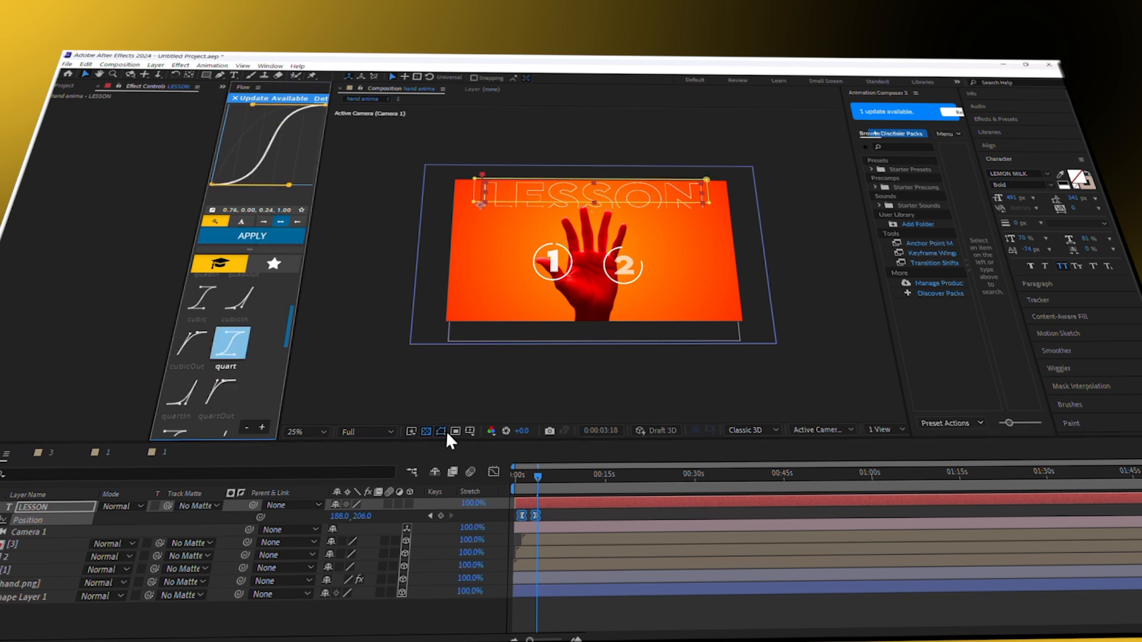
{"action": "left_click_drag", "start_coordinate": [525, 477], "coordinate": [511, 482]}
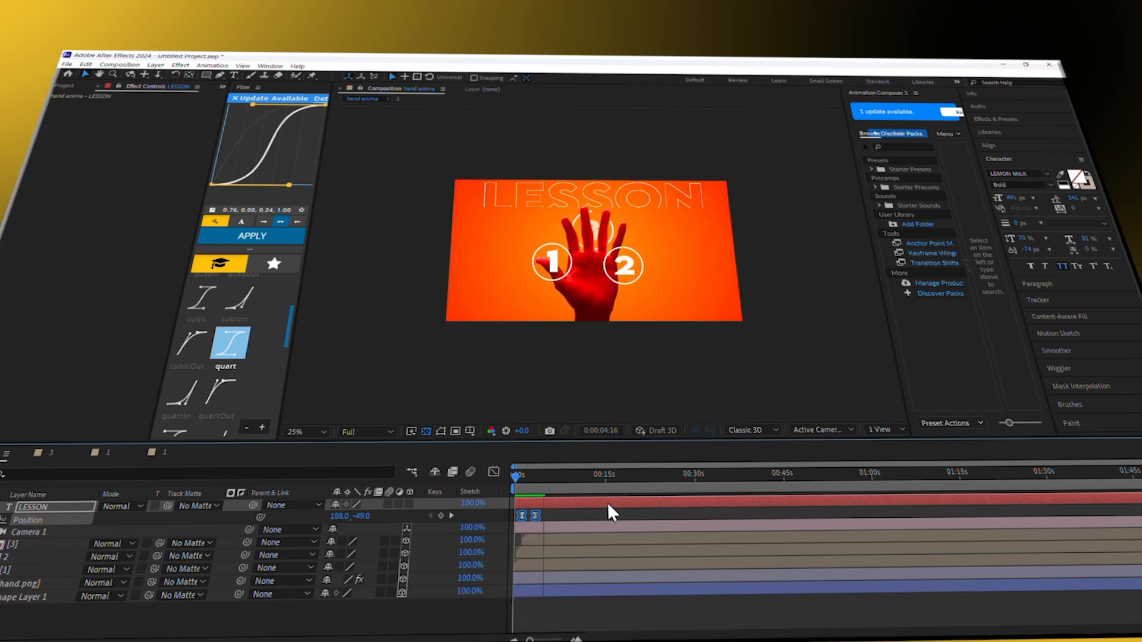
{"action": "key", "text": "space"}
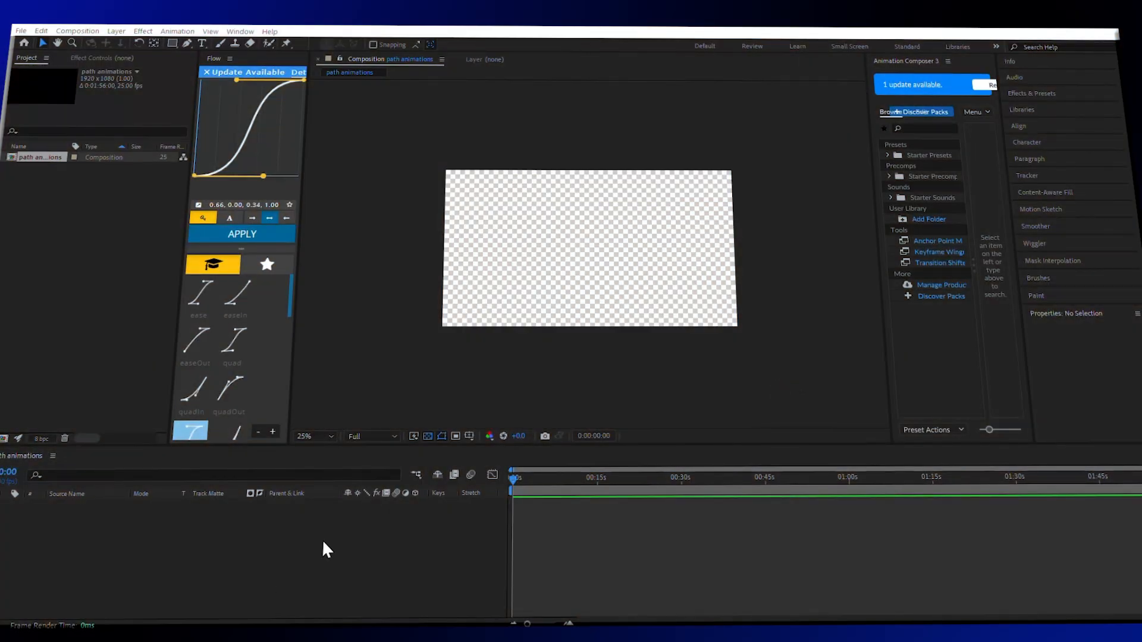
Add a black solid of 1920 x 1080 px to the path animations composition.
{"action": "right_click", "coordinate": [323, 540]}
{"action": "mouse_move", "coordinate": [387, 382]}
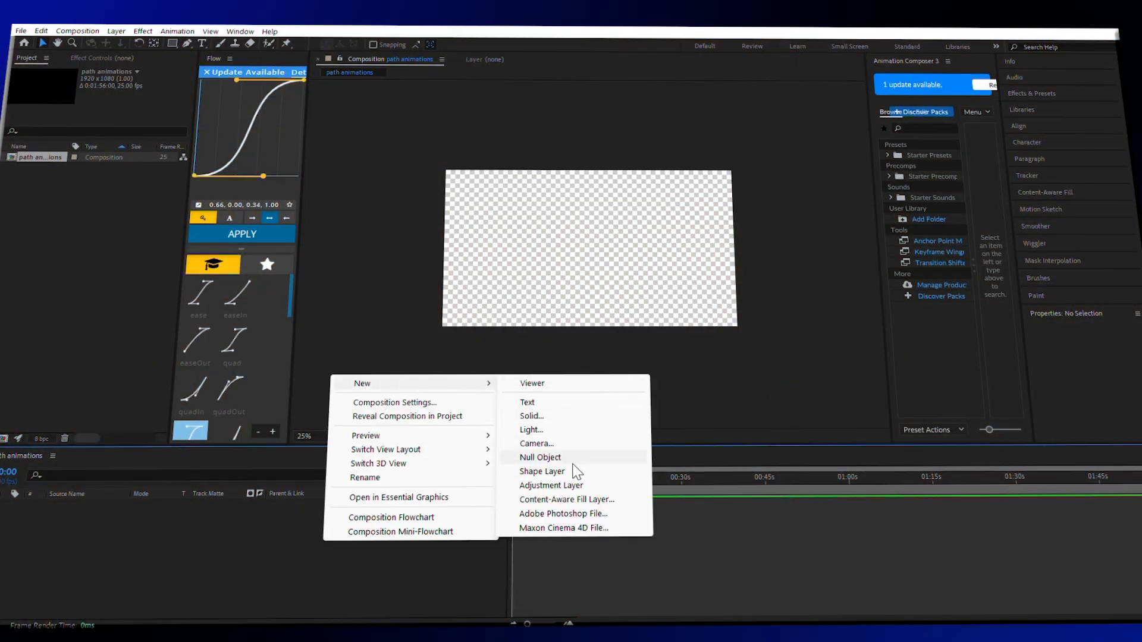
{"action": "left_click", "coordinate": [552, 418]}
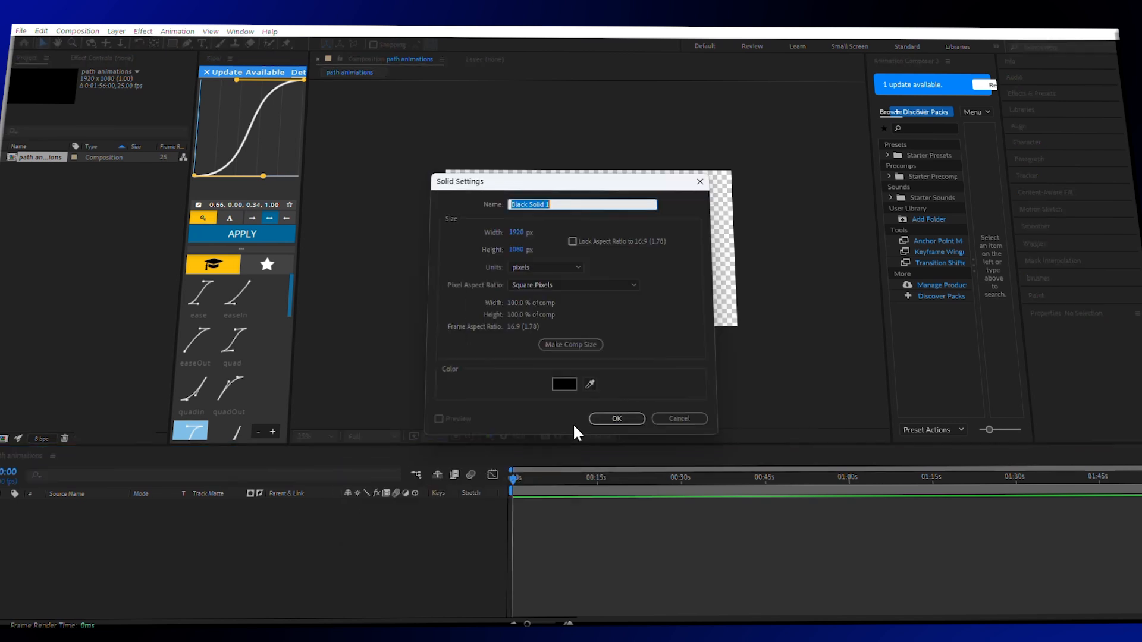
{"action": "left_click", "coordinate": [601, 410]}
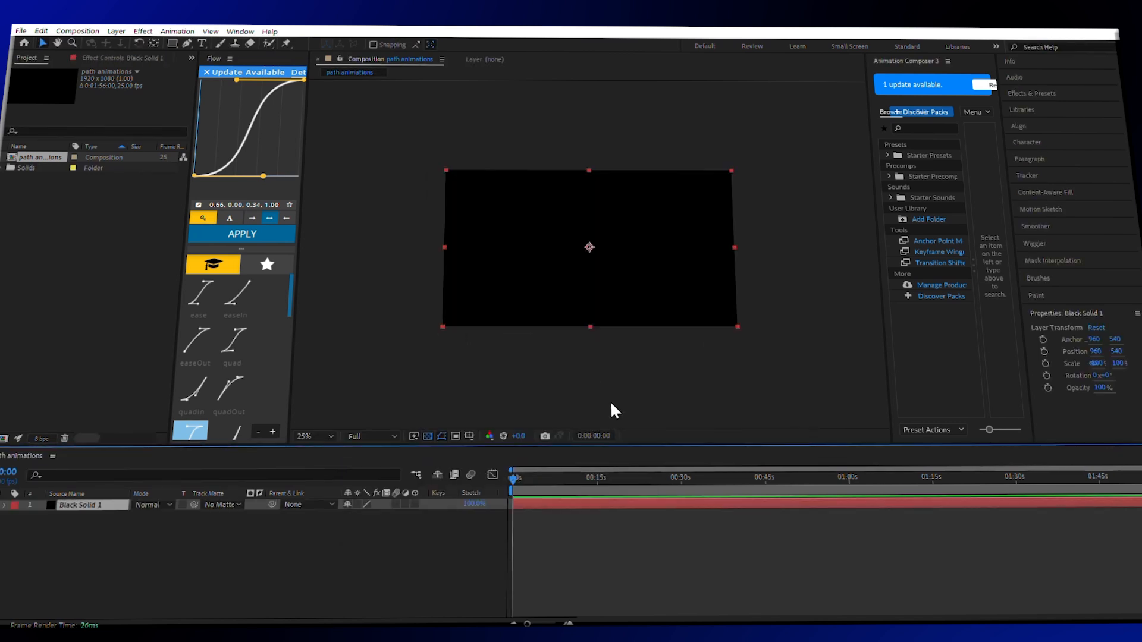
Find the 4-Color Gradient effect and apply it to the black solid.
{"action": "left_click", "coordinate": [1058, 95]}
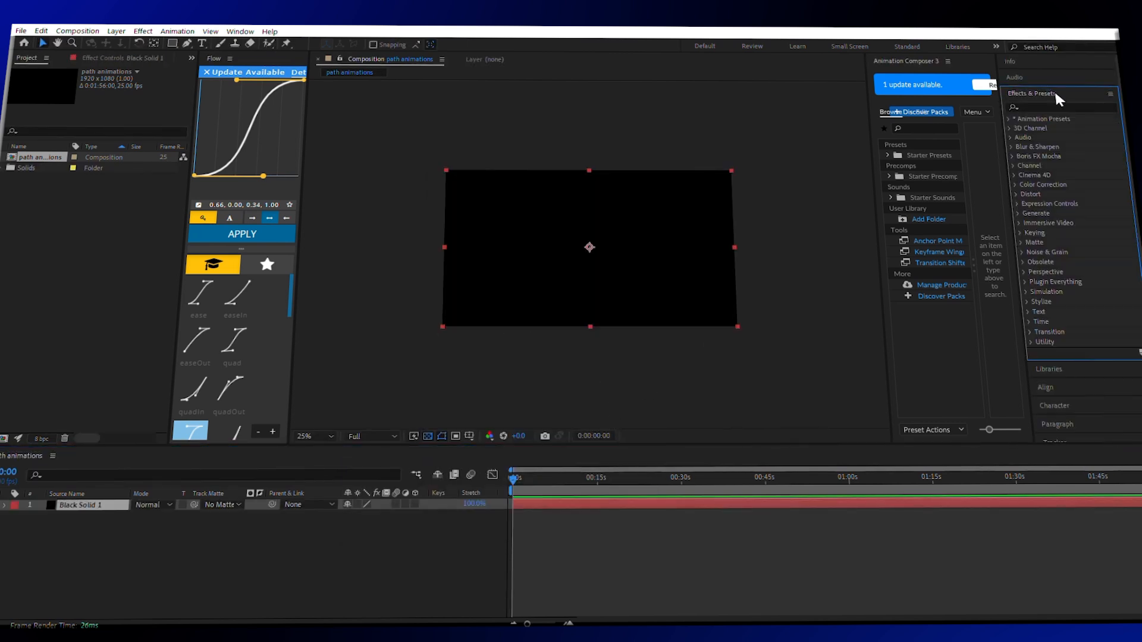
{"action": "left_click", "coordinate": [1051, 107]}
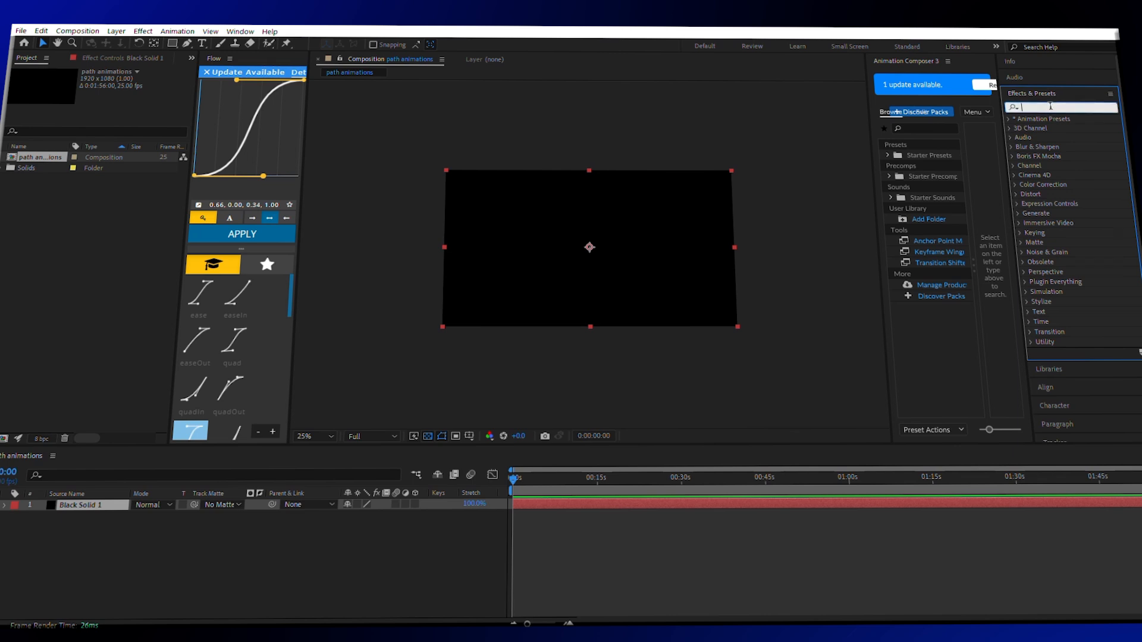
{"action": "type", "text": "4"}
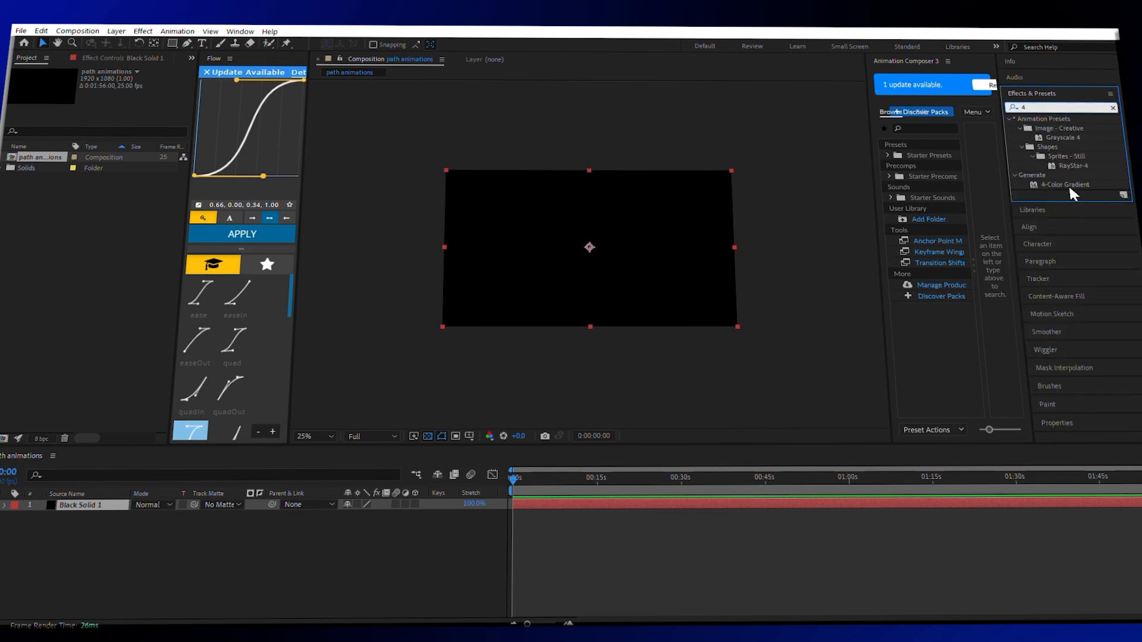
{"action": "left_click", "coordinate": [1068, 185]}
{"action": "left_click_drag", "start_coordinate": [1067, 184], "coordinate": [729, 254]}
{"action": "left_click_drag", "start_coordinate": [1077, 182], "coordinate": [647, 266]}
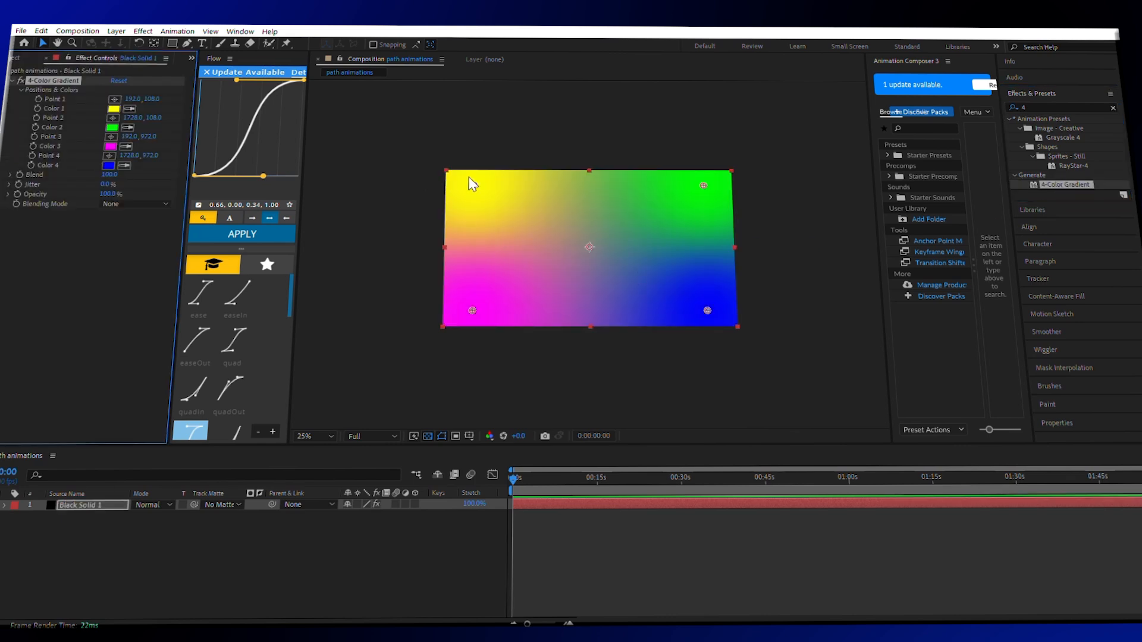
Set the gradient's Color 1 and Color 4 to dark blue.
{"action": "left_click", "coordinate": [114, 110]}
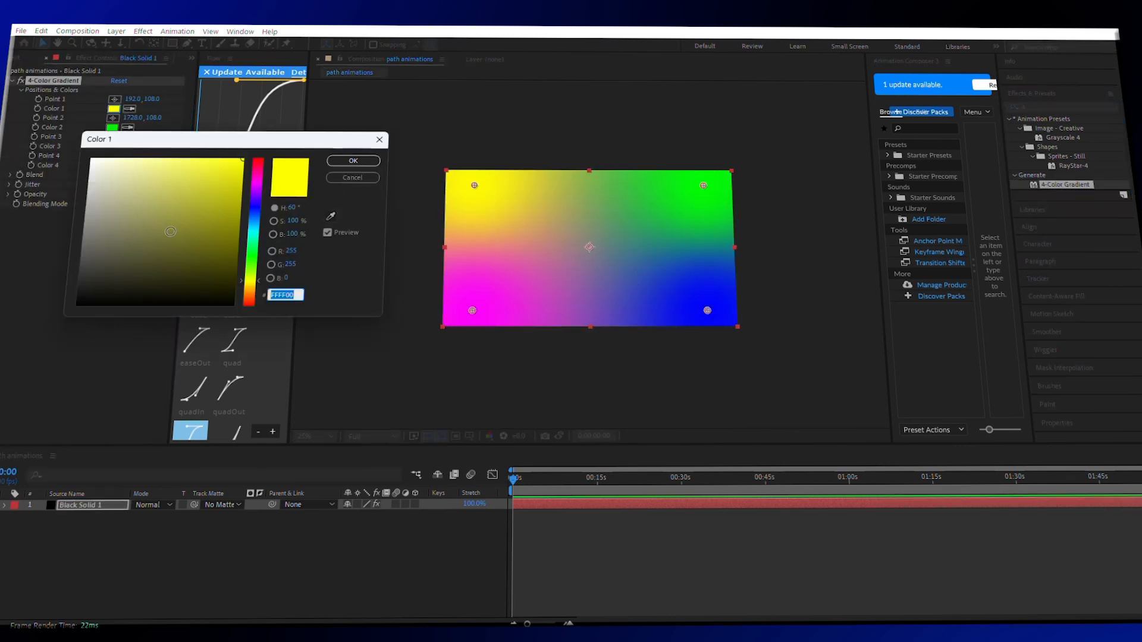
{"action": "left_click", "coordinate": [260, 214]}
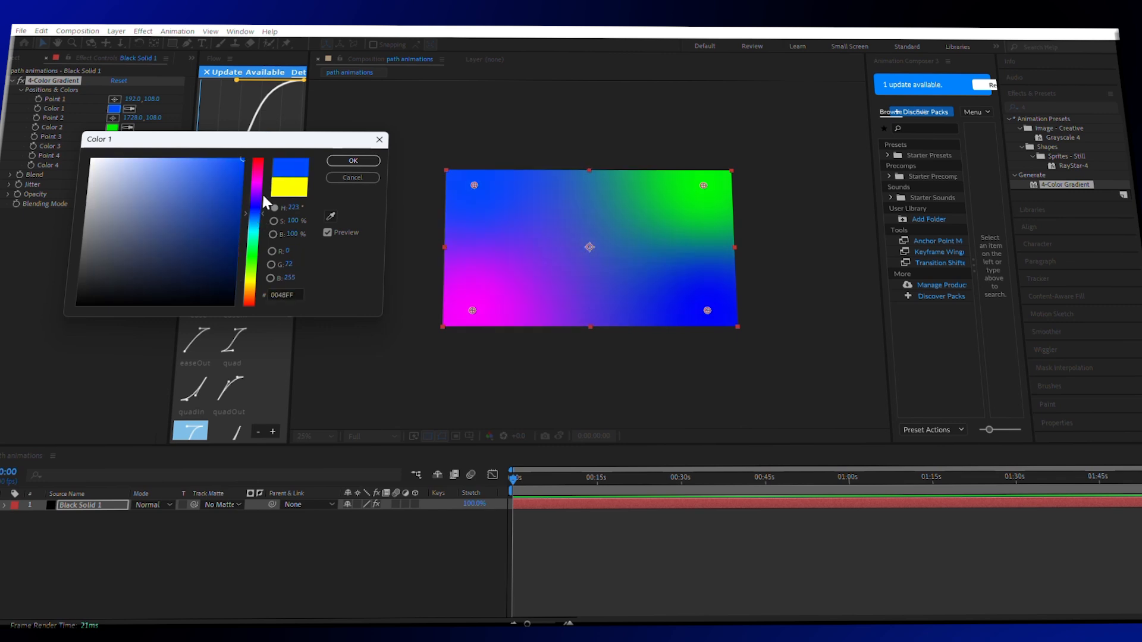
{"action": "left_click_drag", "start_coordinate": [257, 219], "coordinate": [231, 204]}
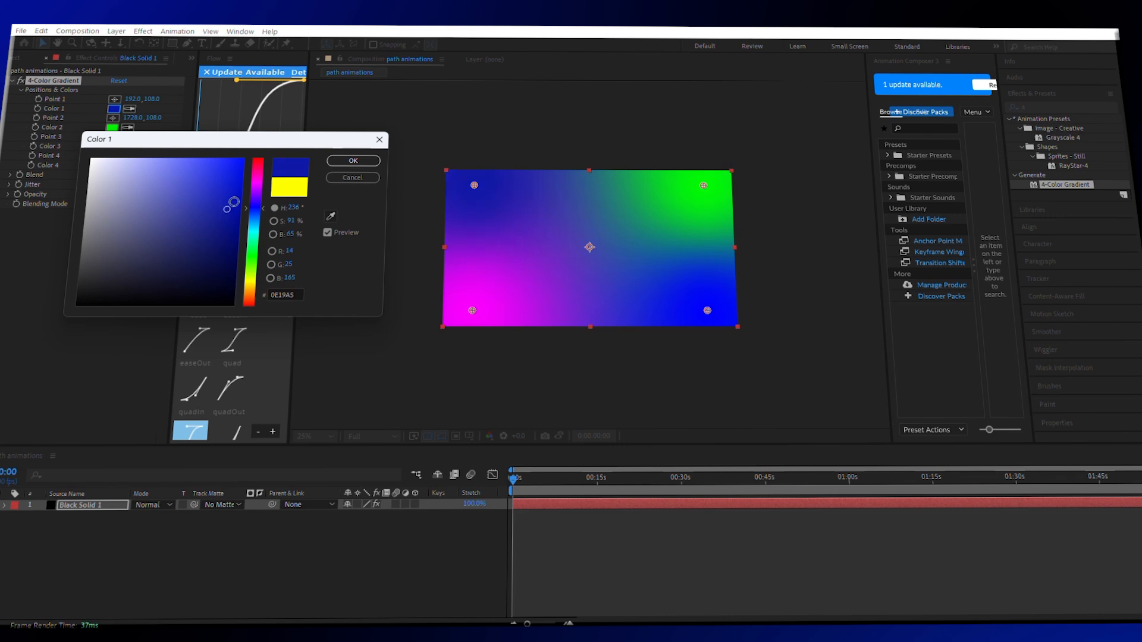
{"action": "left_click", "coordinate": [353, 161]}
{"action": "left_click", "coordinate": [111, 165]}
{"action": "left_click_drag", "start_coordinate": [230, 195], "coordinate": [232, 202]}
{"action": "left_click", "coordinate": [342, 161]}
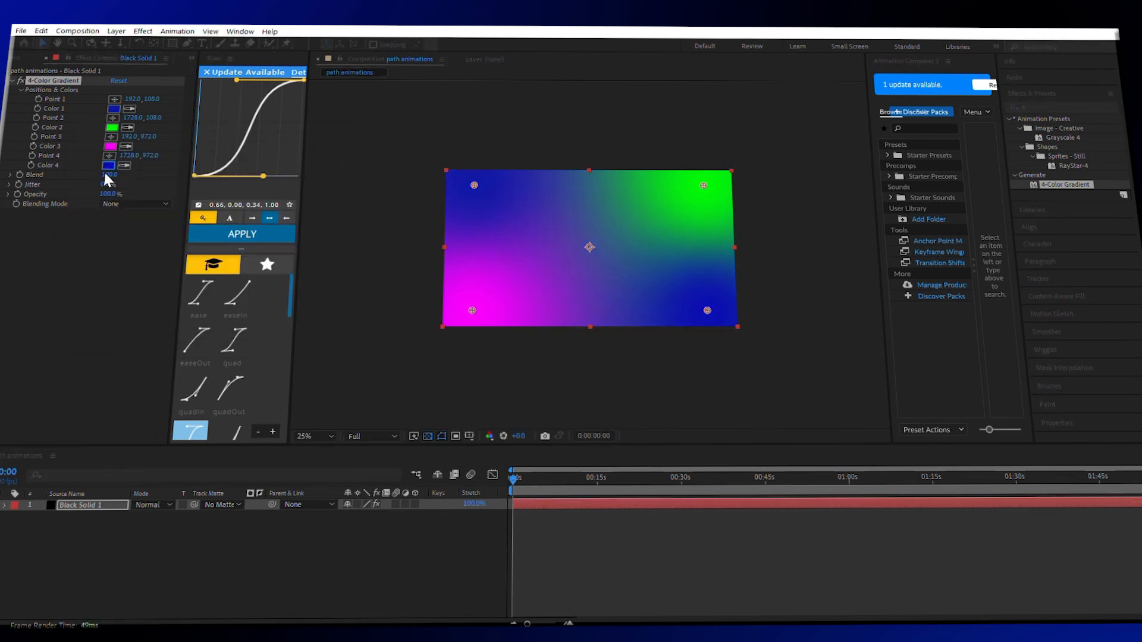
Set the gradient's Color 2 and Color 3 to black.
{"action": "left_click", "coordinate": [111, 127]}
{"action": "left_click_drag", "start_coordinate": [143, 203], "coordinate": [9, 383]}
{"action": "left_click", "coordinate": [346, 161]}
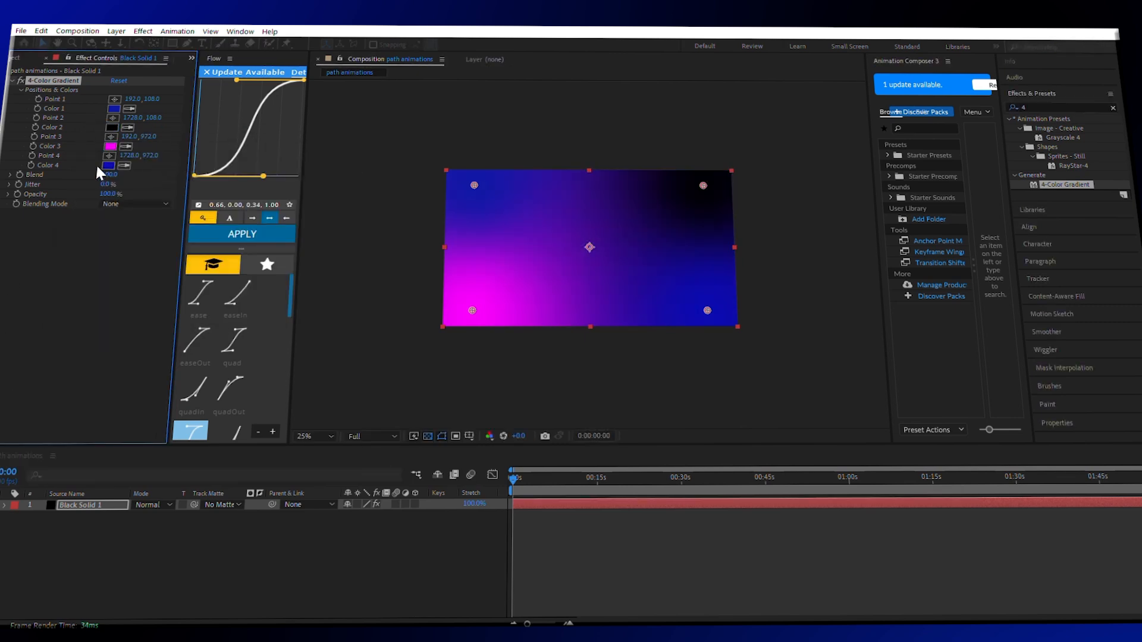
{"action": "left_click", "coordinate": [113, 146]}
{"action": "left_click_drag", "start_coordinate": [139, 209], "coordinate": [25, 374]}
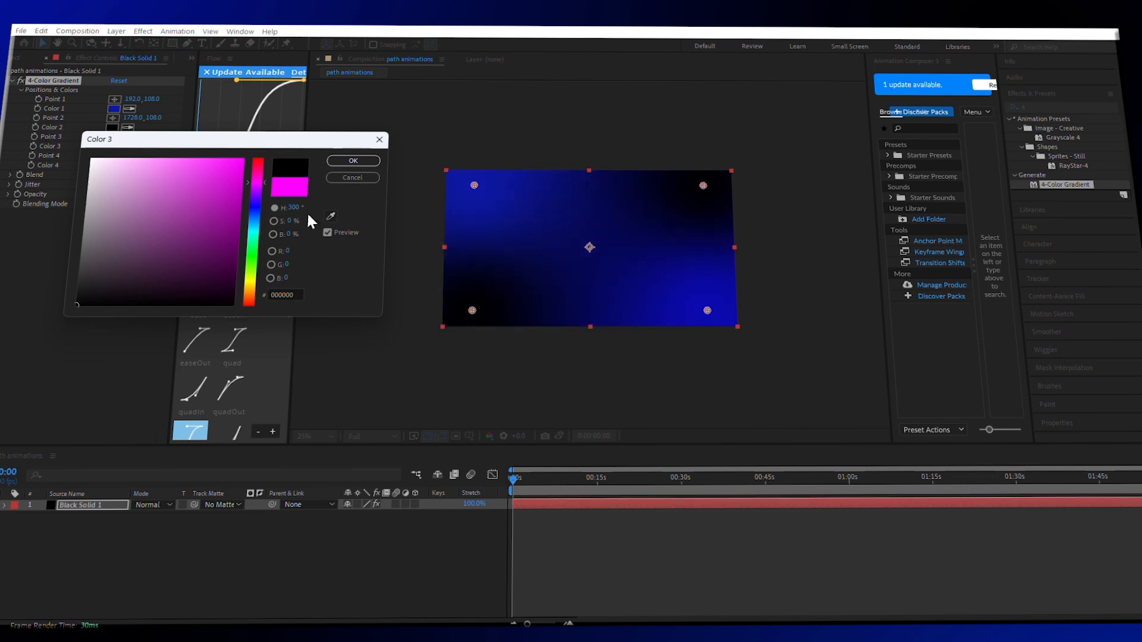
{"action": "left_click", "coordinate": [354, 161]}
Move the gradient points outward to about -12, 8 (Point 1), 1740, 4 (Point 2), 52, 1140 (Point 3) and 1896, 1040 (Point 4).
{"action": "left_click_drag", "start_coordinate": [472, 311], "coordinate": [467, 320]}
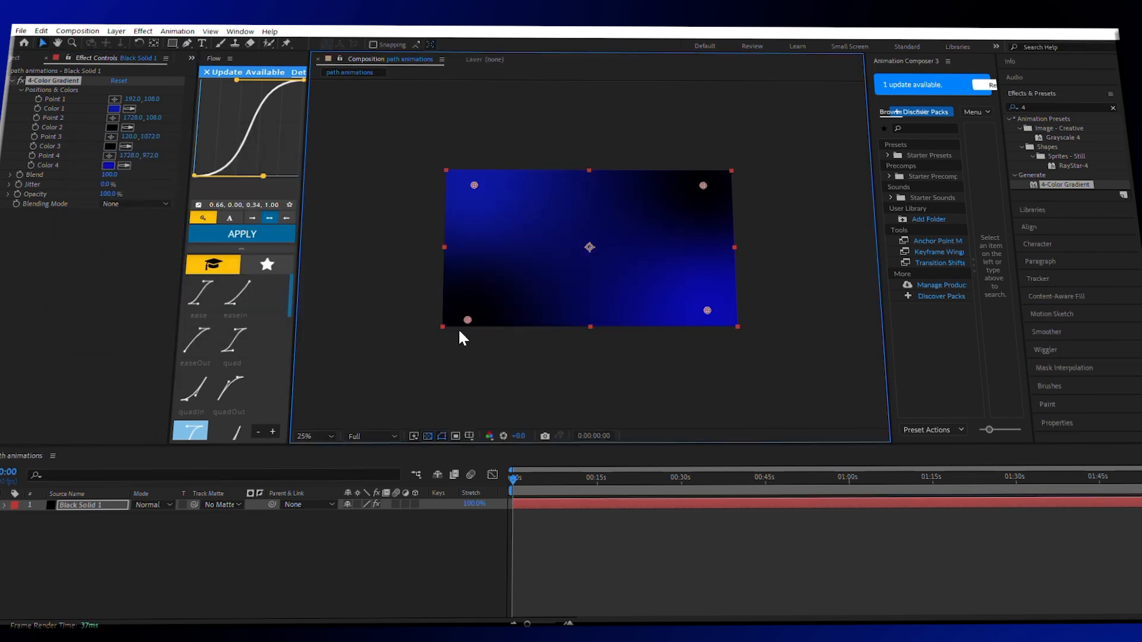
{"action": "left_click_drag", "start_coordinate": [703, 185], "coordinate": [705, 174]}
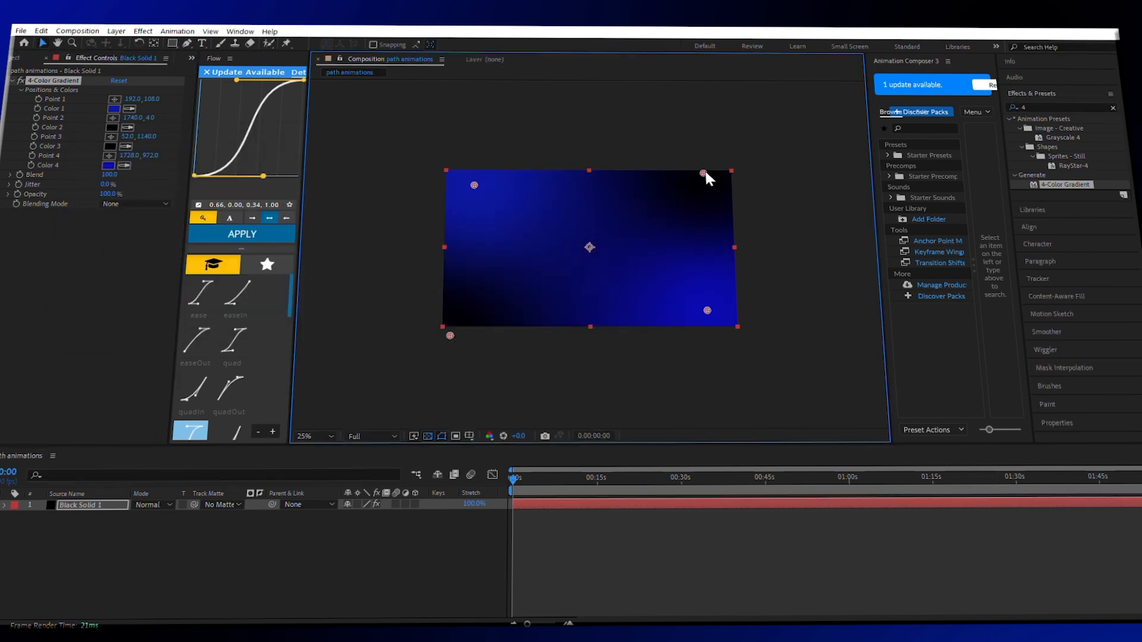
{"action": "left_click_drag", "start_coordinate": [474, 185], "coordinate": [444, 171]}
{"action": "left_click_drag", "start_coordinate": [708, 310], "coordinate": [737, 322]}
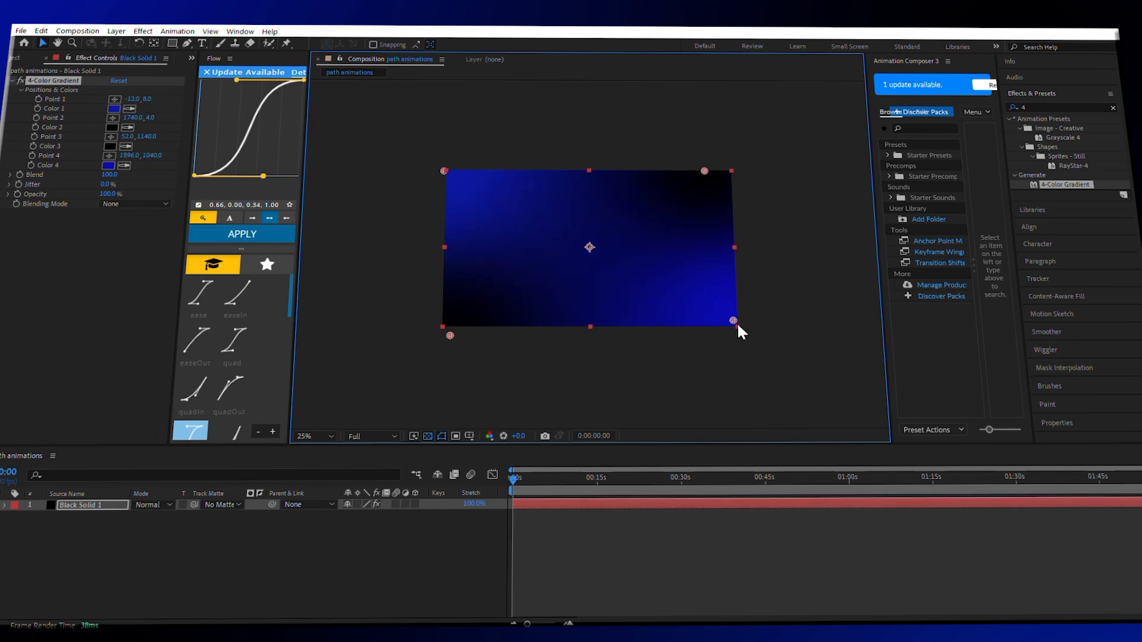
{"action": "left_click_drag", "start_coordinate": [104, 194], "coordinate": [117, 194]}
{"action": "left_click", "coordinate": [380, 238]}
{"action": "scroll", "coordinate": [643, 297], "scroll_direction": "up", "scroll_amount": 2}
{"action": "scroll", "coordinate": [647, 303], "scroll_direction": "down", "scroll_amount": 2}
Start a curved RotoBezier path with the Pen tool, placing three points that curve upward from the gradient's bottom centre.
{"action": "left_click", "coordinate": [187, 43]}
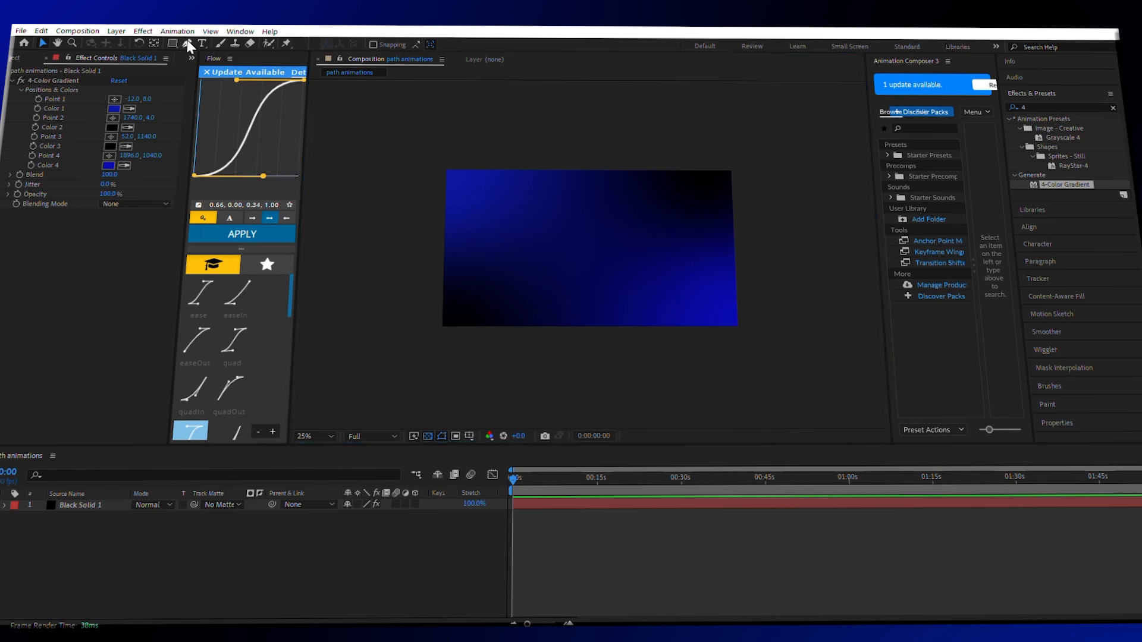
{"action": "left_click", "coordinate": [567, 324]}
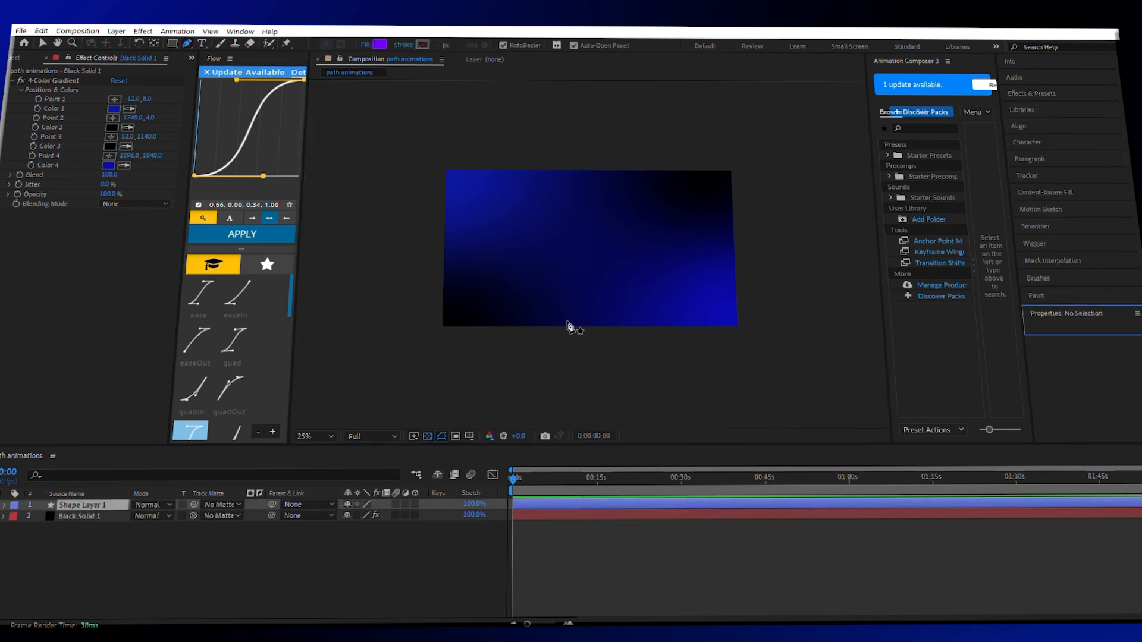
{"action": "left_click", "coordinate": [613, 305]}
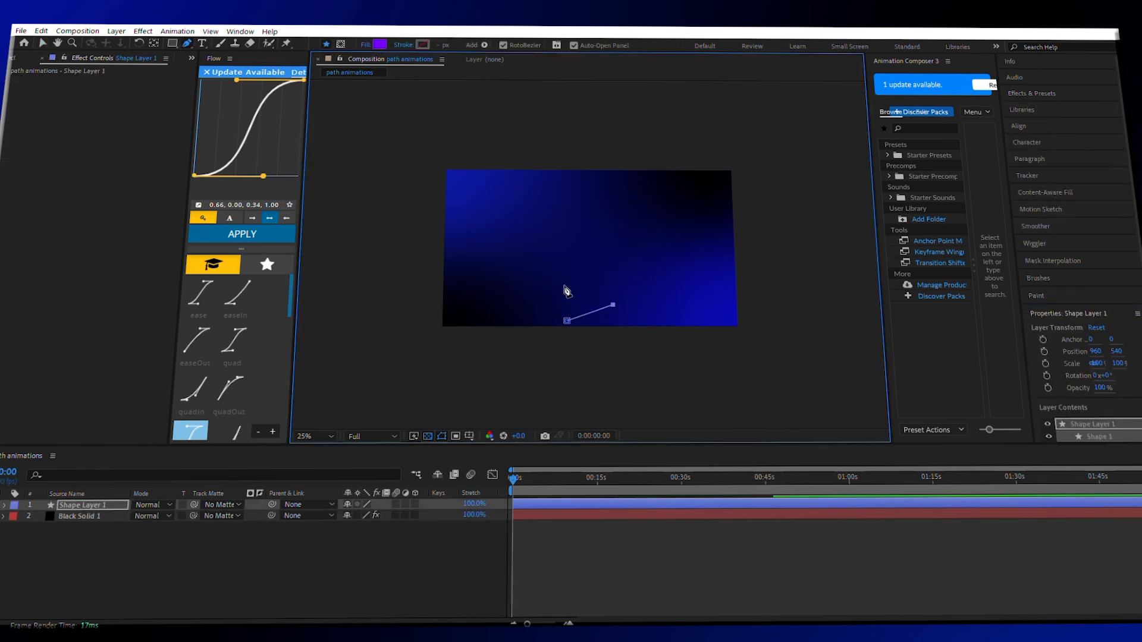
{"action": "left_click", "coordinate": [568, 287]}
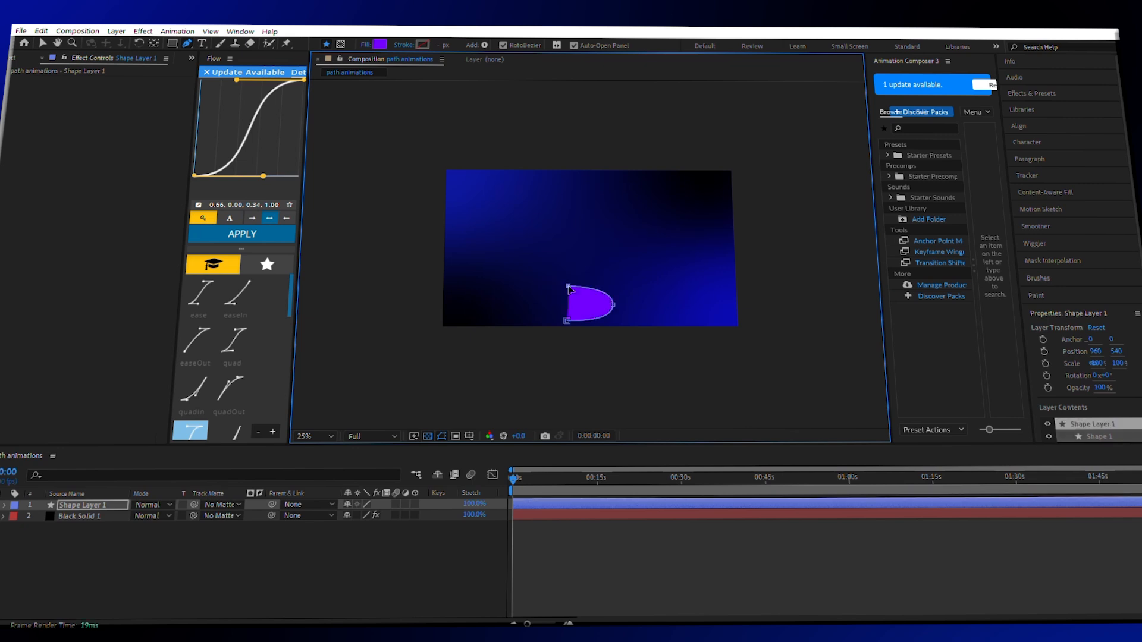
Remove the path's fill and set its stroke color to white.
{"action": "left_click", "coordinate": [367, 45]}
{"action": "left_click", "coordinate": [509, 277]}
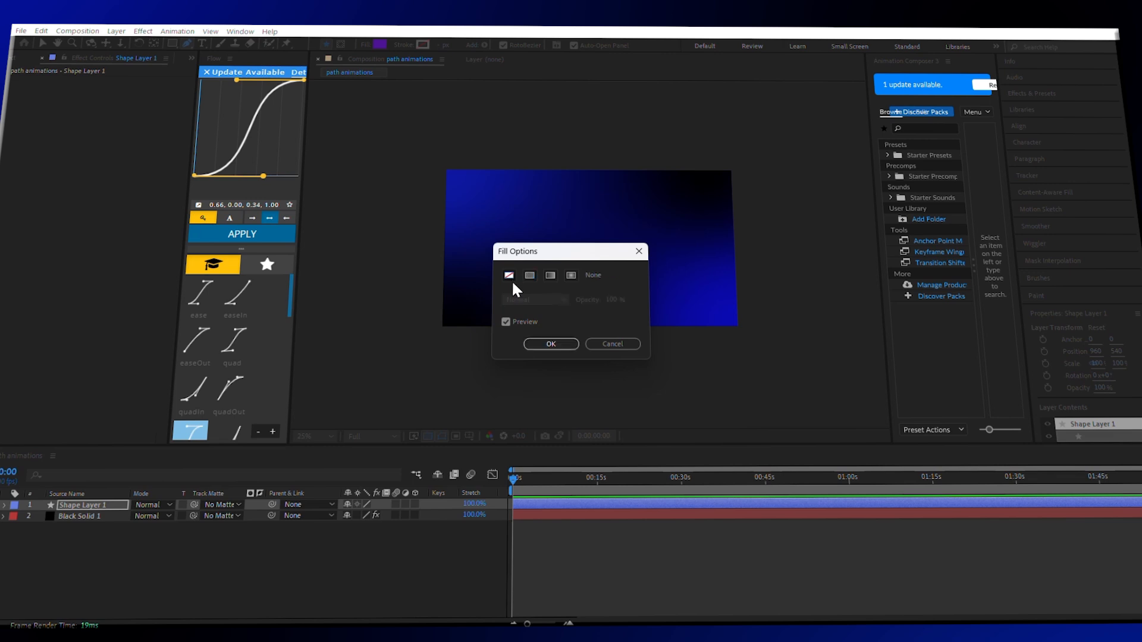
{"action": "left_click", "coordinate": [545, 343]}
{"action": "left_click", "coordinate": [421, 45]}
{"action": "left_click", "coordinate": [137, 161]}
{"action": "left_click", "coordinate": [354, 160]}
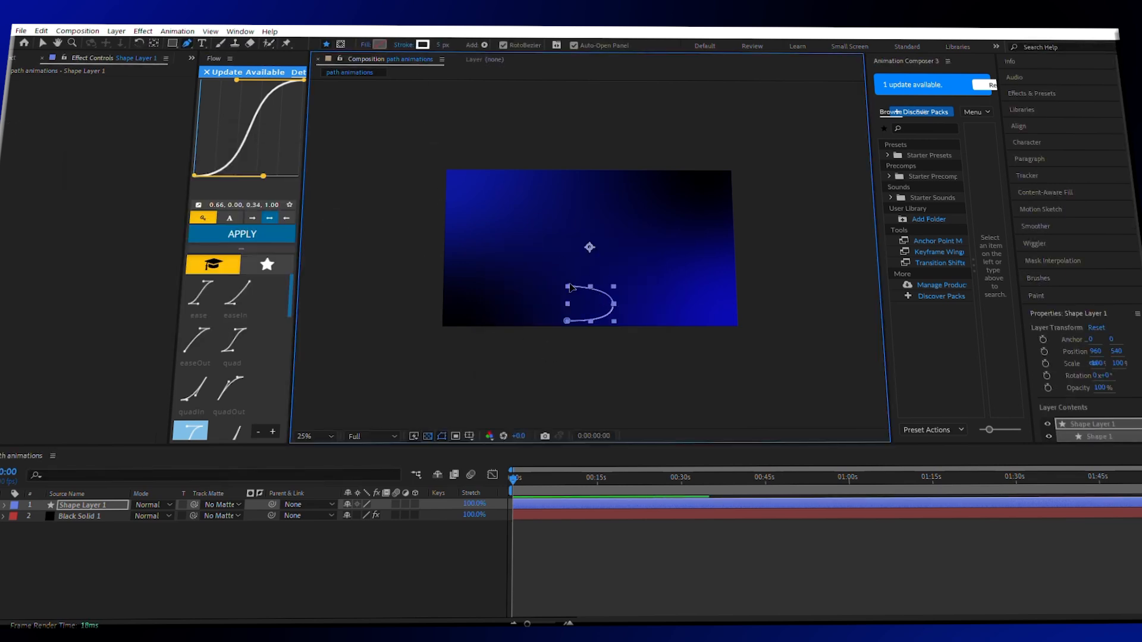
Extend the path upward in alternating bends to the upper centre of the frame and set its stroke width to 5 px.
{"action": "left_click", "coordinate": [569, 287]}
{"action": "left_click", "coordinate": [607, 264]}
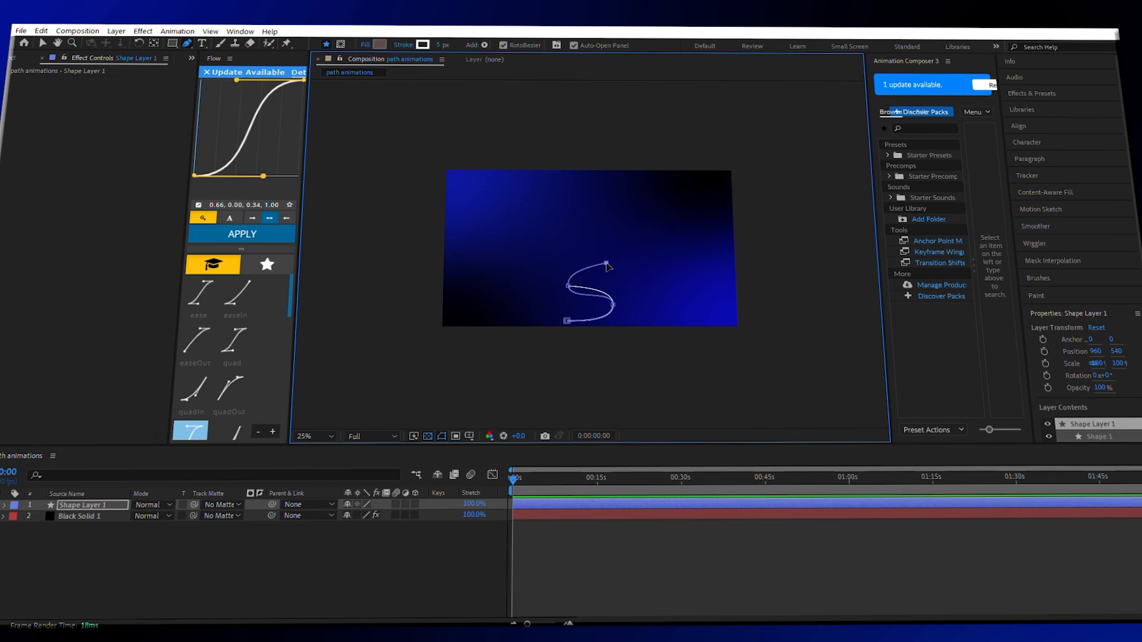
{"action": "left_click", "coordinate": [565, 237]}
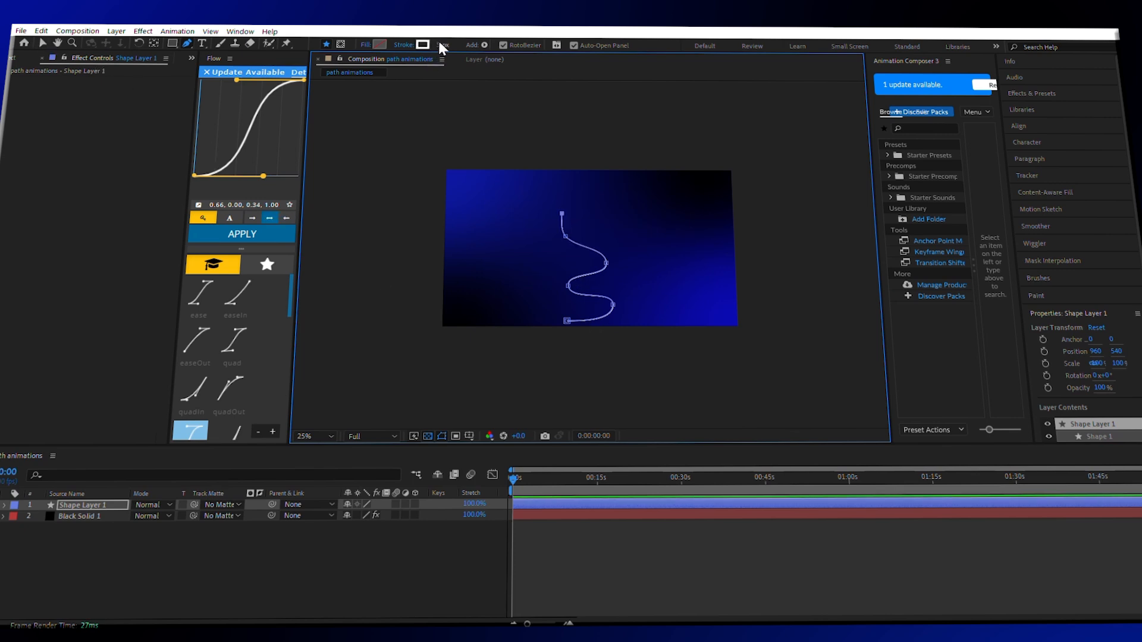
{"action": "double_click", "coordinate": [588, 247]}
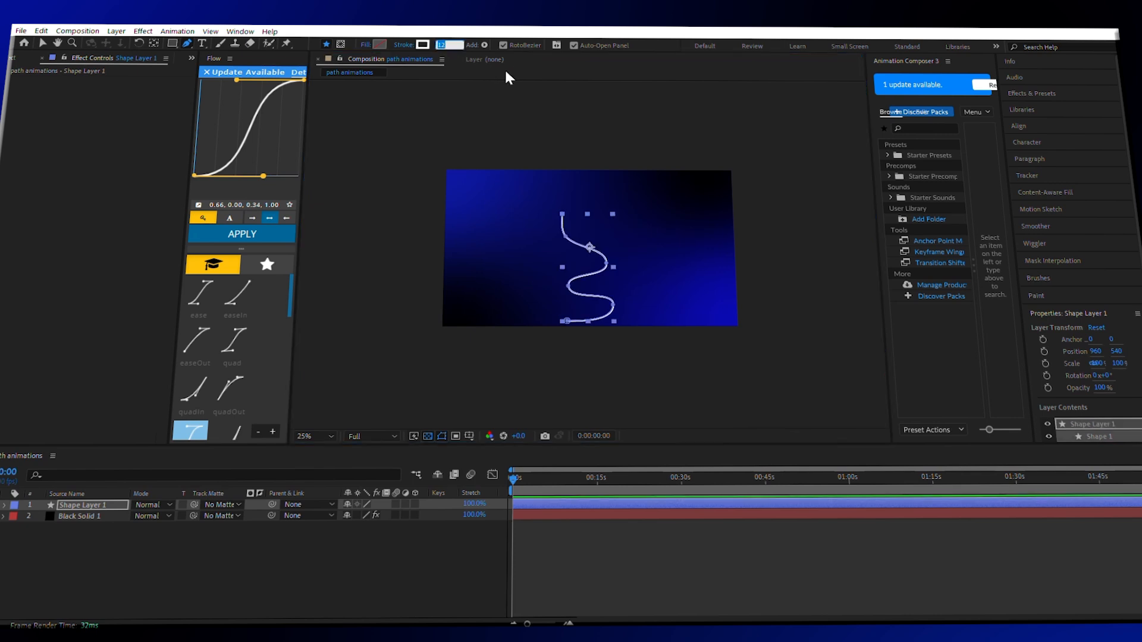
{"action": "type", "text": "5"}
{"action": "key", "text": "Return"}
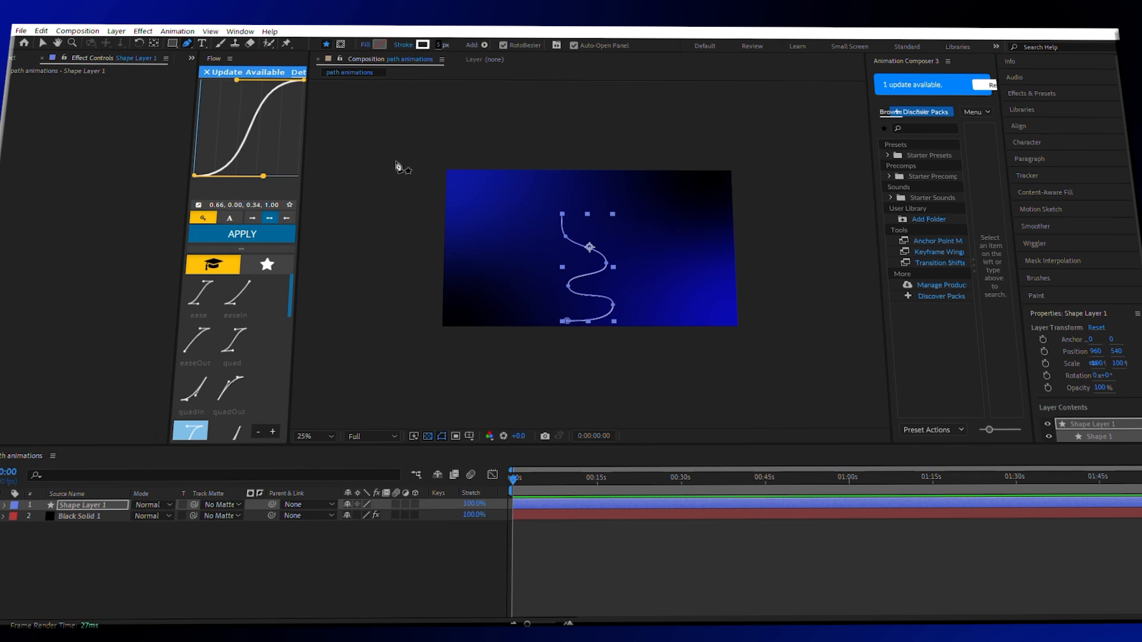
Move the curved path up slightly, to a position of about 964, 508.
{"action": "left_click", "coordinate": [42, 43]}
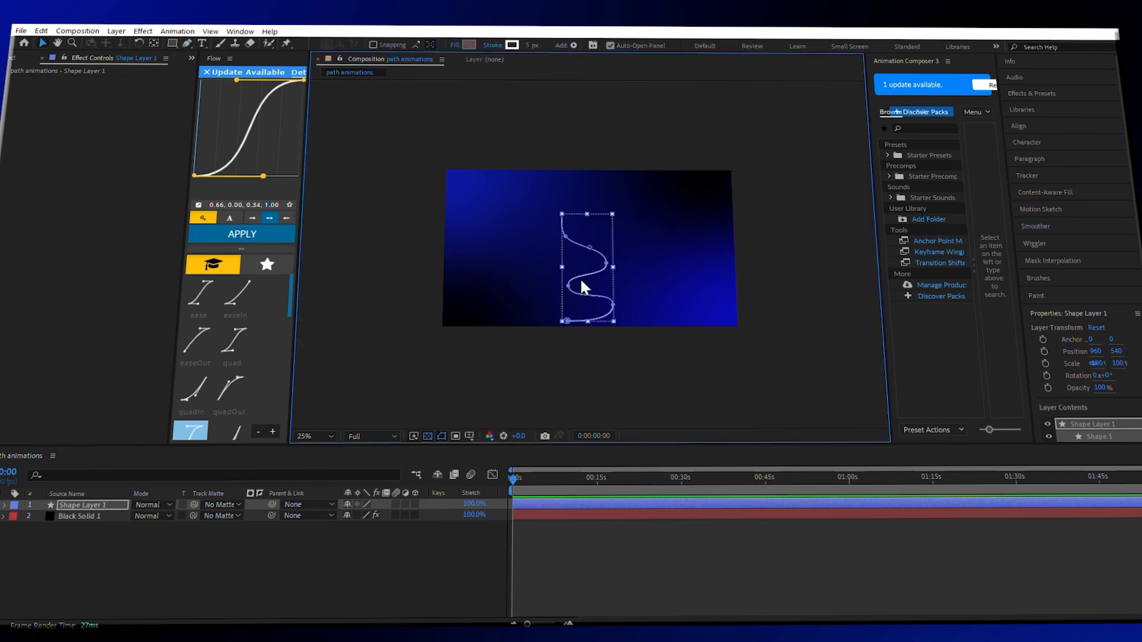
{"action": "left_click_drag", "start_coordinate": [580, 277], "coordinate": [581, 272]}
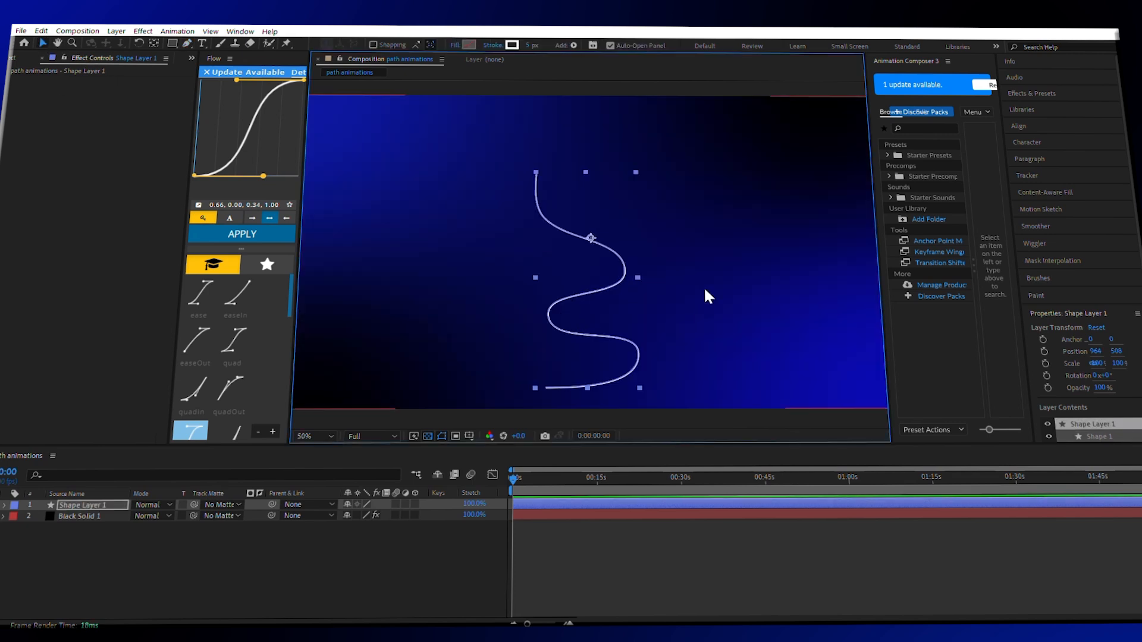
{"action": "left_click", "coordinate": [310, 436]}
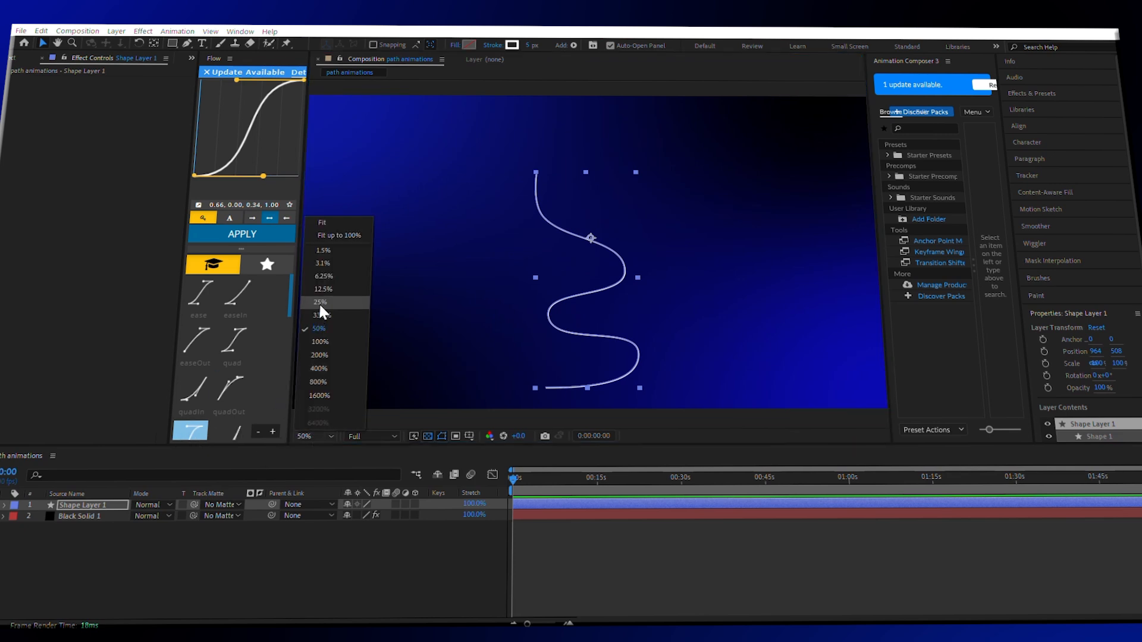
{"action": "left_click", "coordinate": [320, 328]}
{"action": "left_click", "coordinate": [318, 434]}
{"action": "left_click", "coordinate": [327, 316]}
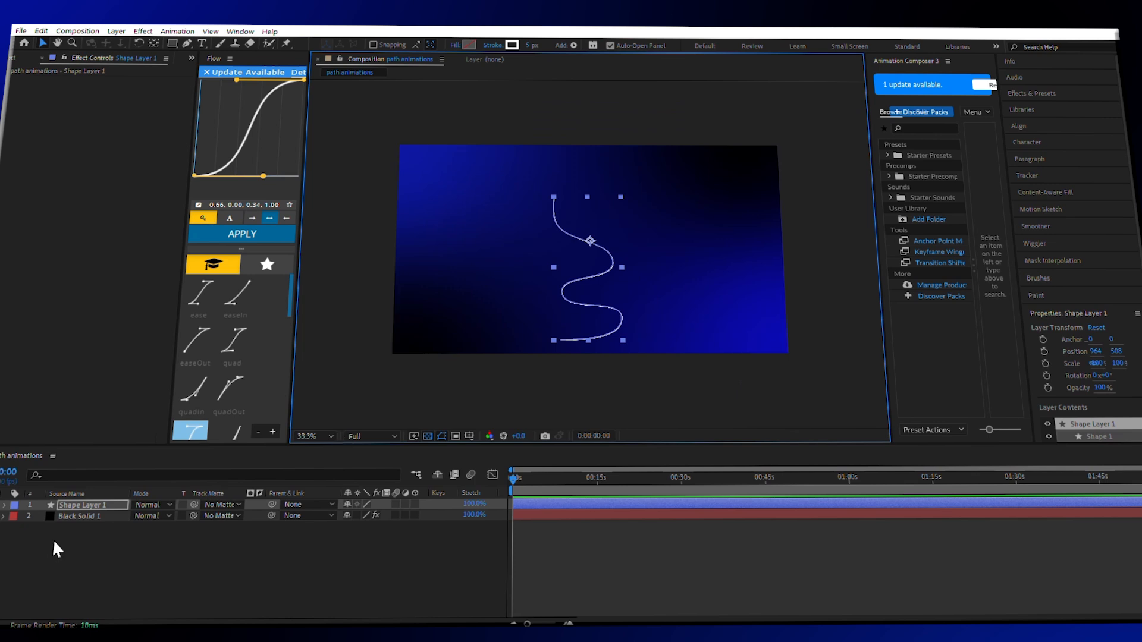
Scale the curved path to 116% and raise it to a position of about 967, 397.
{"action": "key", "text": "s"}
{"action": "left_click_drag", "start_coordinate": [364, 515], "coordinate": [391, 514]}
{"action": "left_click_drag", "start_coordinate": [594, 301], "coordinate": [594, 280]}
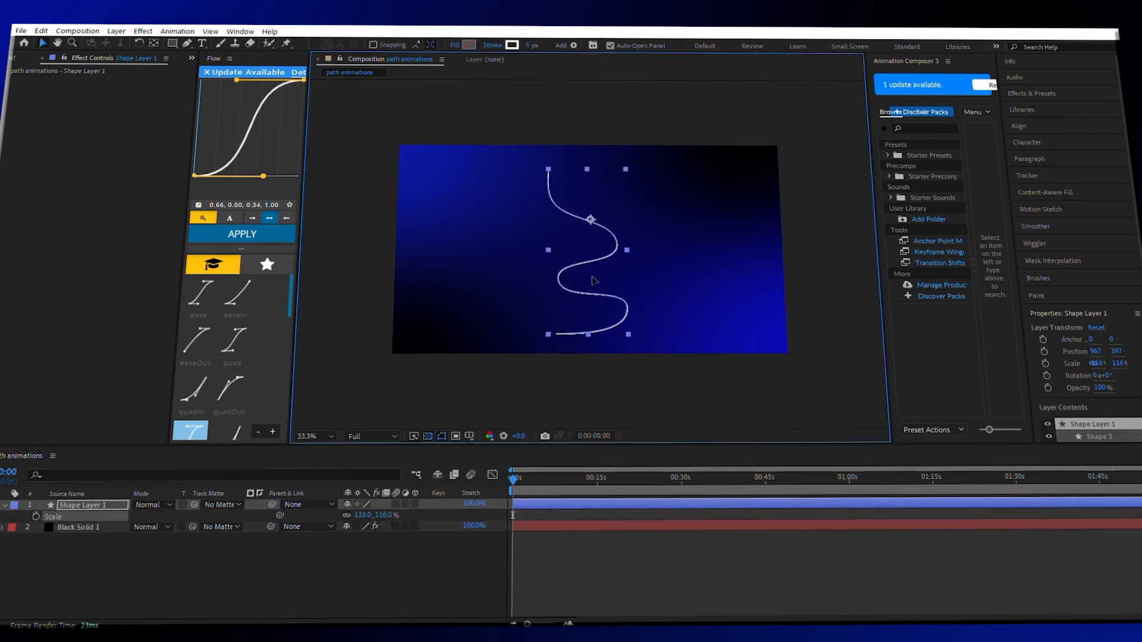
{"action": "left_click", "coordinate": [684, 396]}
Draw a small circle on the path's lowest bend with the Ellipse tool and fill it with white (FFFFFF).
{"action": "left_click", "coordinate": [624, 285]}
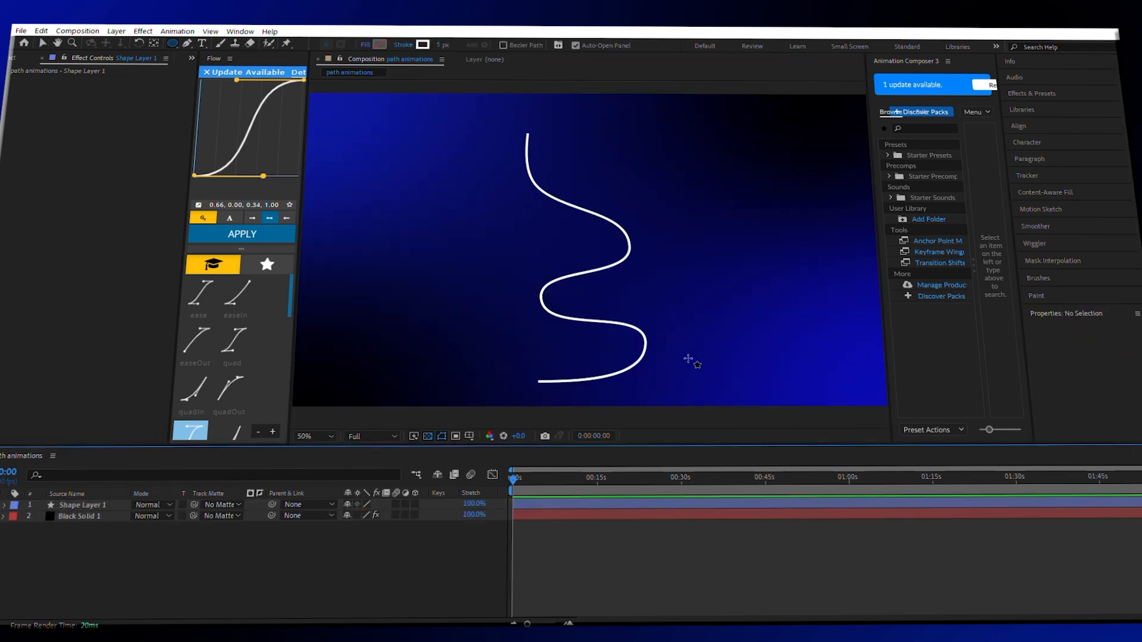
{"action": "left_click_drag", "start_coordinate": [626, 339], "coordinate": [658, 367]}
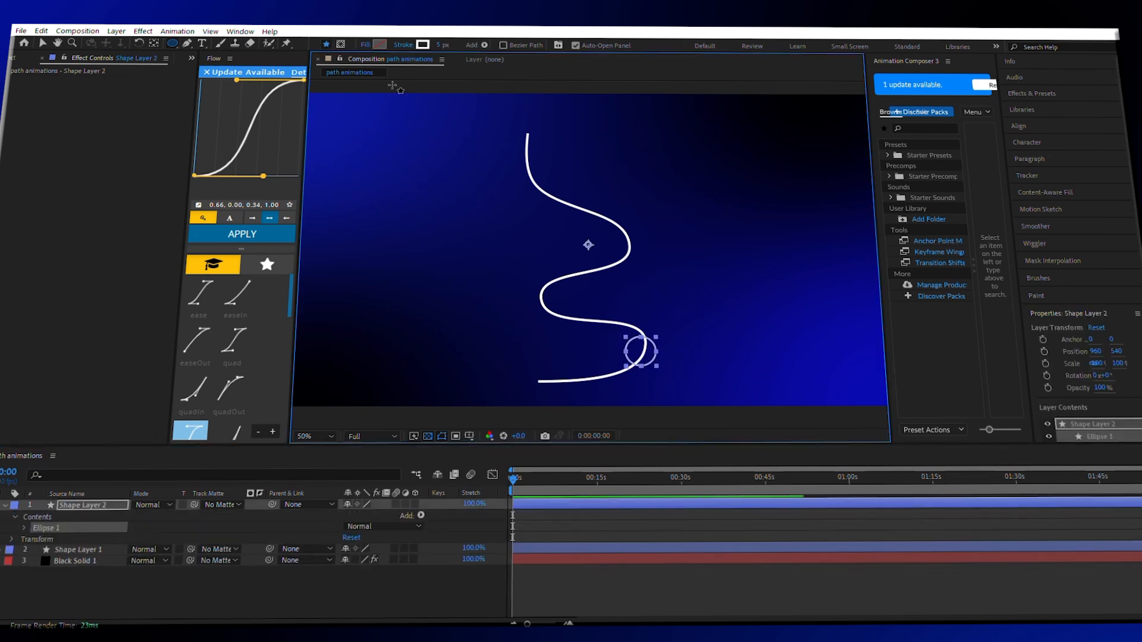
{"action": "left_click", "coordinate": [377, 45]}
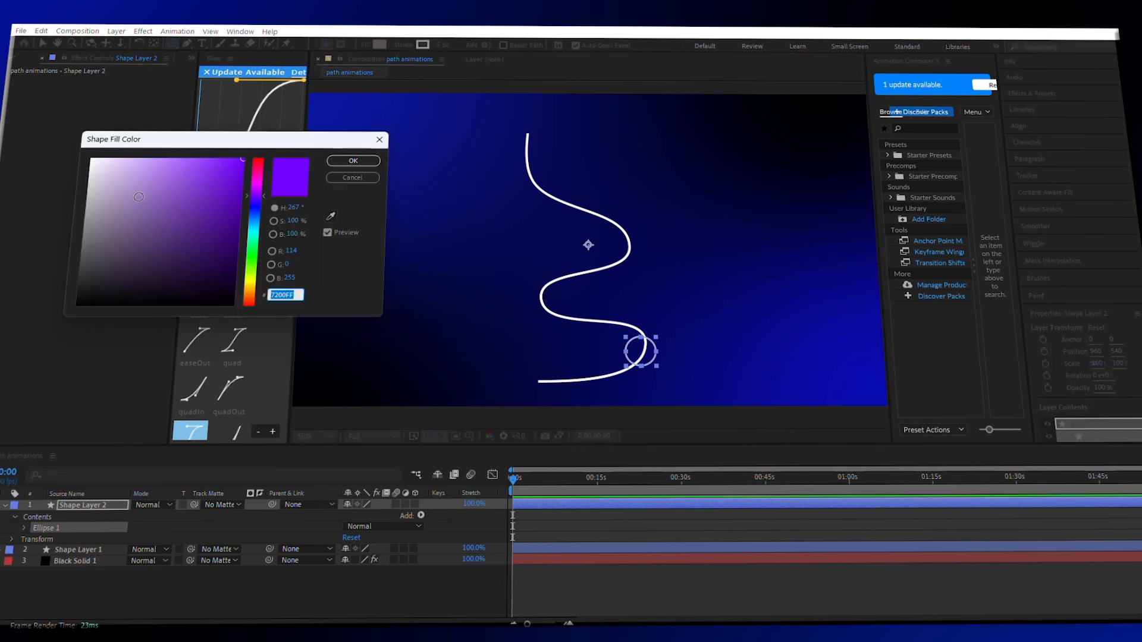
{"action": "type", "text": "FFFFFF"}
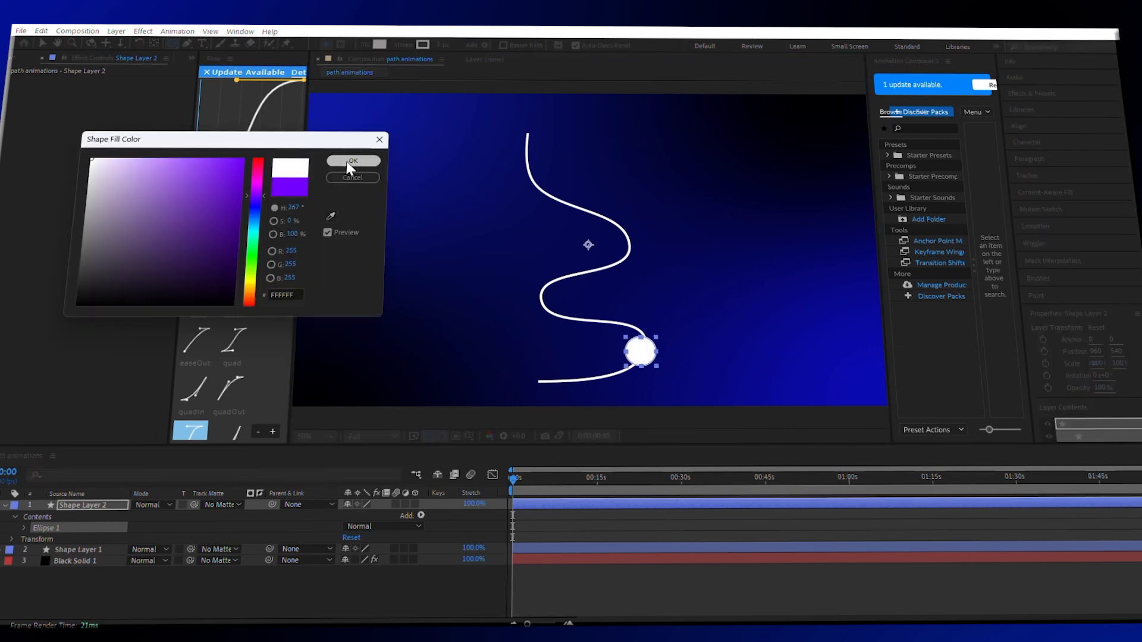
{"action": "left_click", "coordinate": [351, 161]}
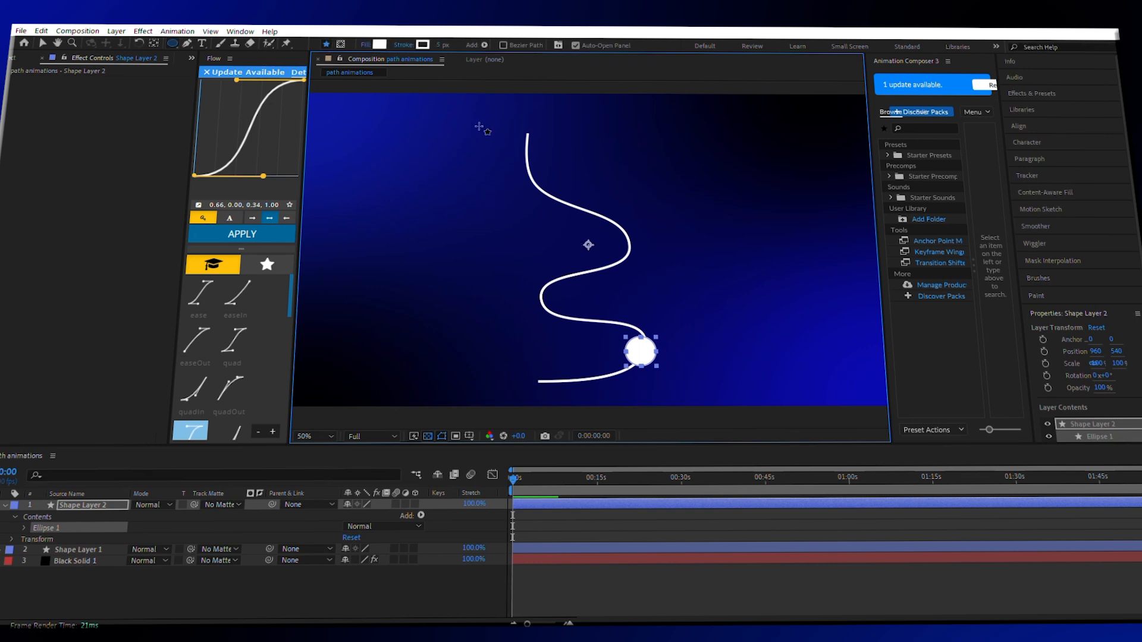
Remove the white circle's stroke.
{"action": "left_click", "coordinate": [403, 46]}
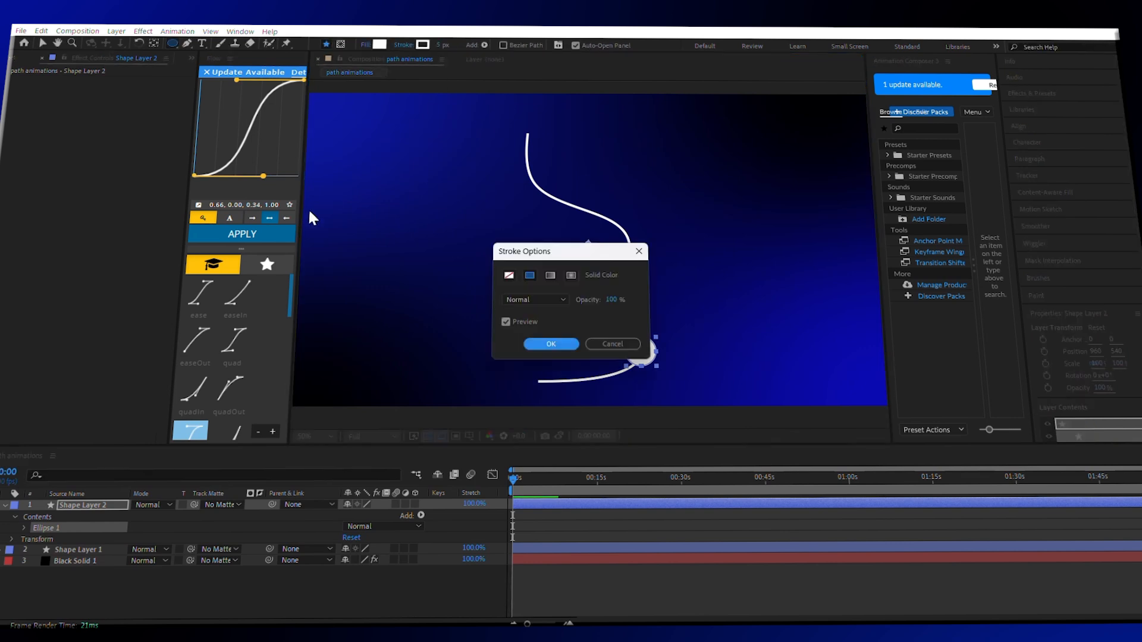
{"action": "left_click", "coordinate": [509, 275]}
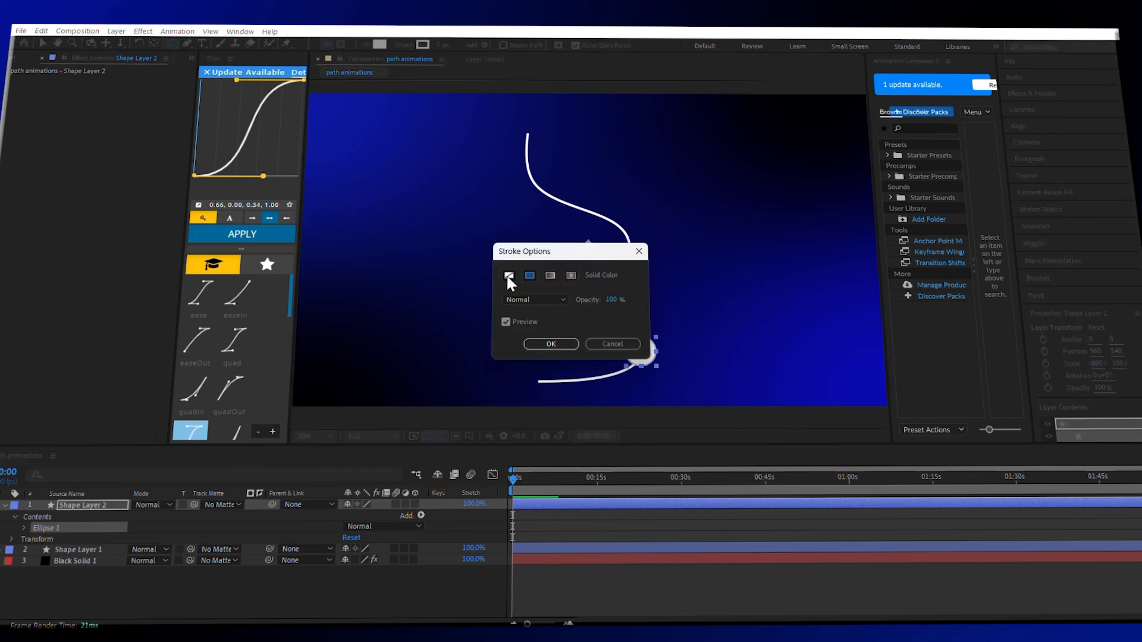
{"action": "left_click", "coordinate": [550, 344]}
{"action": "left_click", "coordinate": [5, 505]}
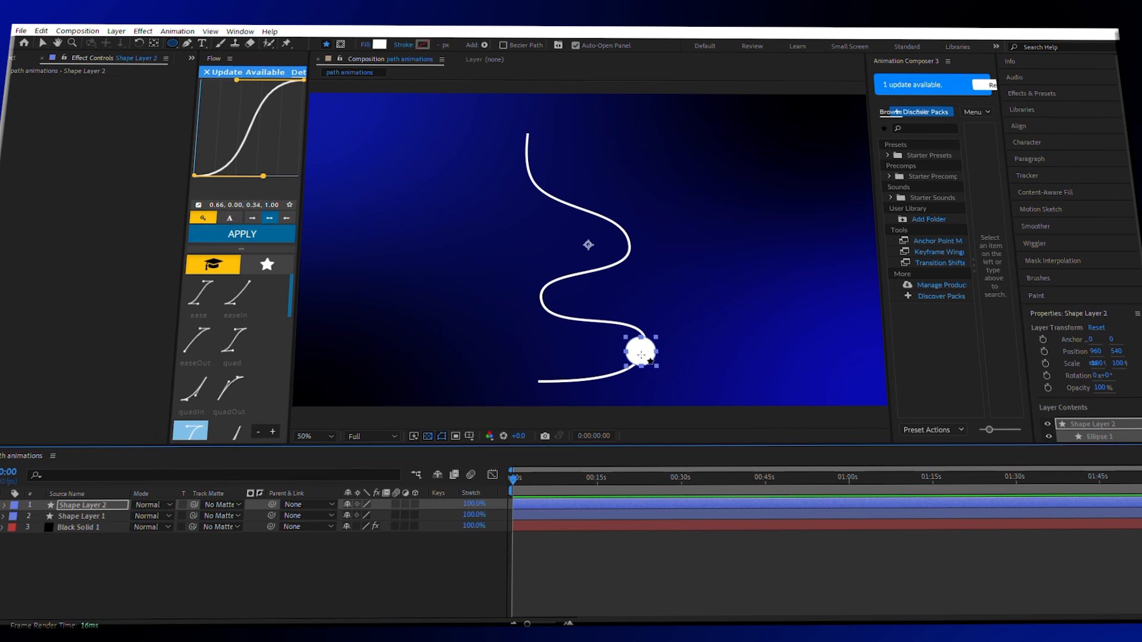
Add a Bevel and Emboss layer style to the white circle, with Soften at 16 and an increased Size.
{"action": "right_click", "coordinate": [641, 355]}
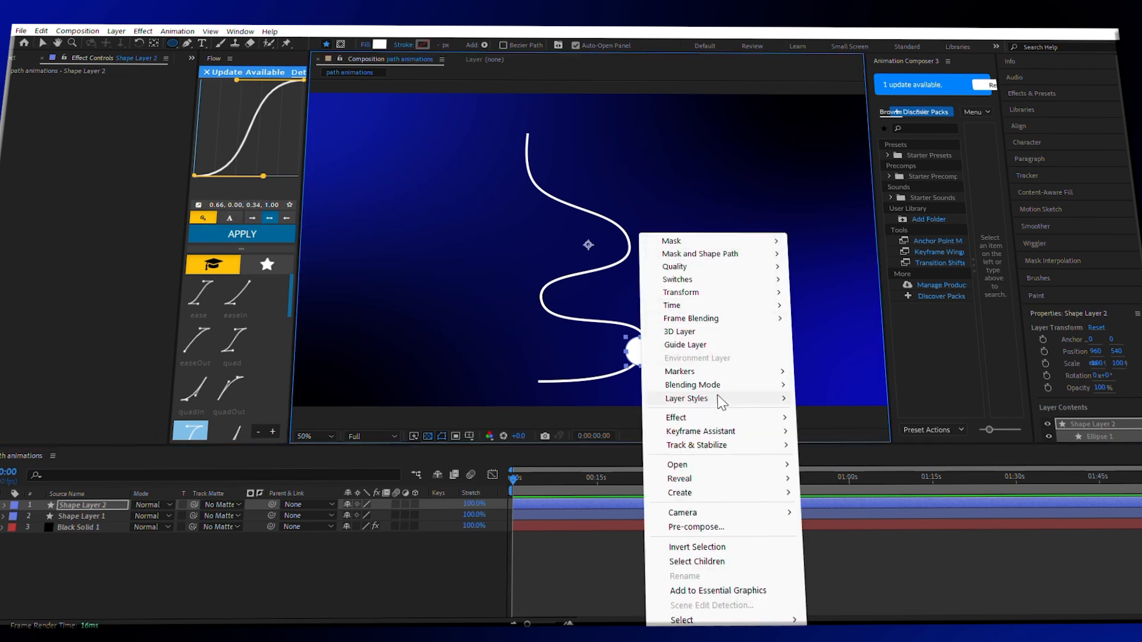
{"action": "mouse_move", "coordinate": [717, 406]}
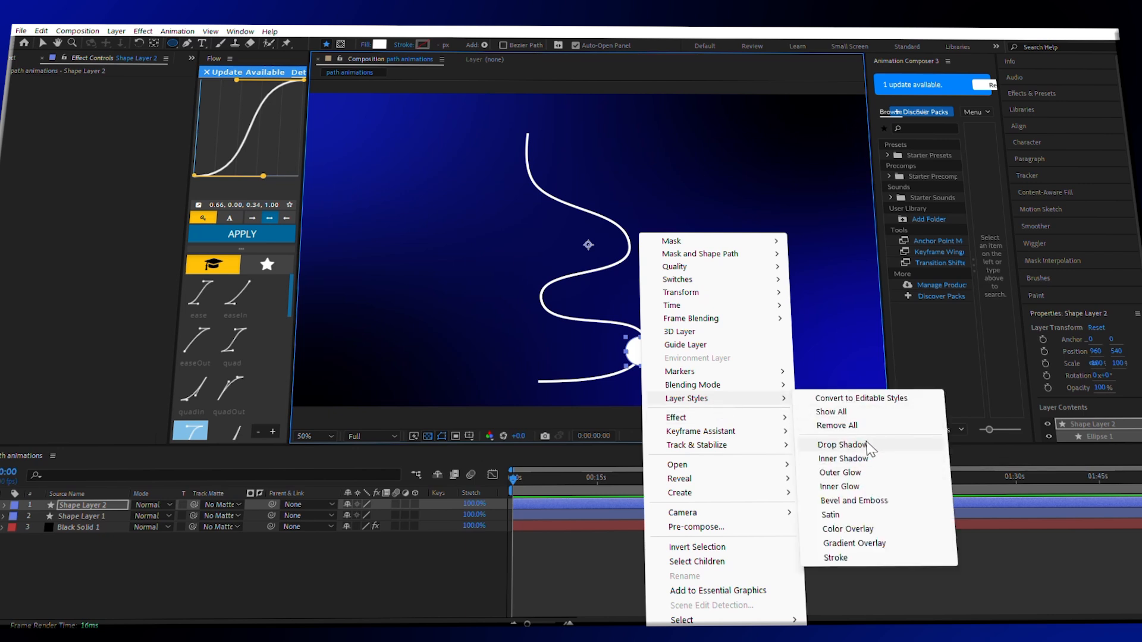
{"action": "left_click", "coordinate": [881, 501]}
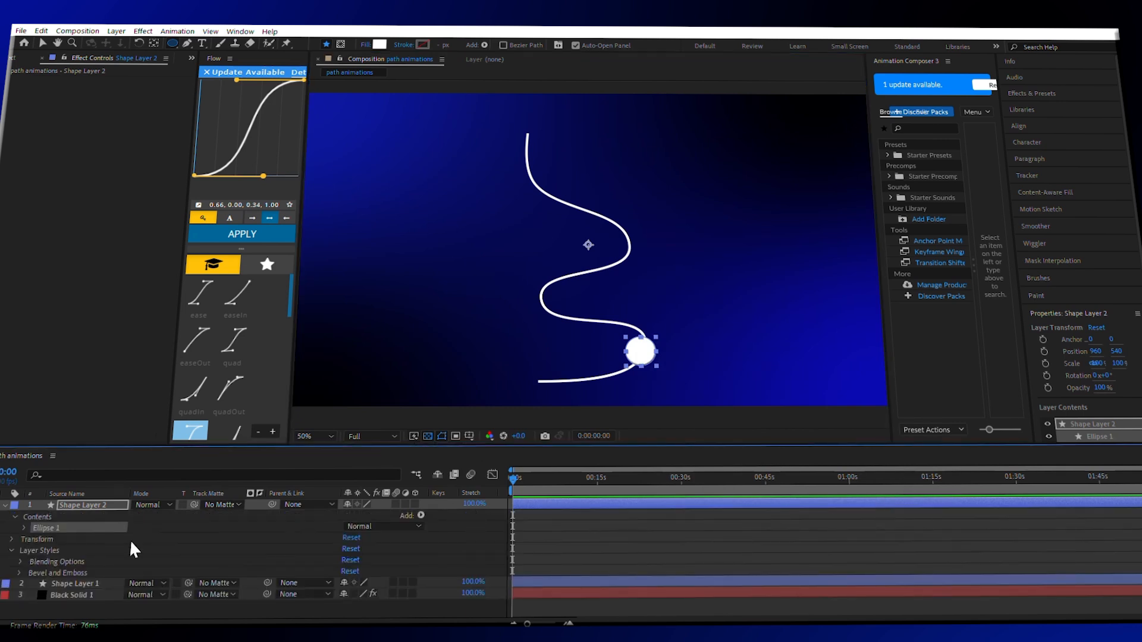
{"action": "left_click", "coordinate": [22, 572]}
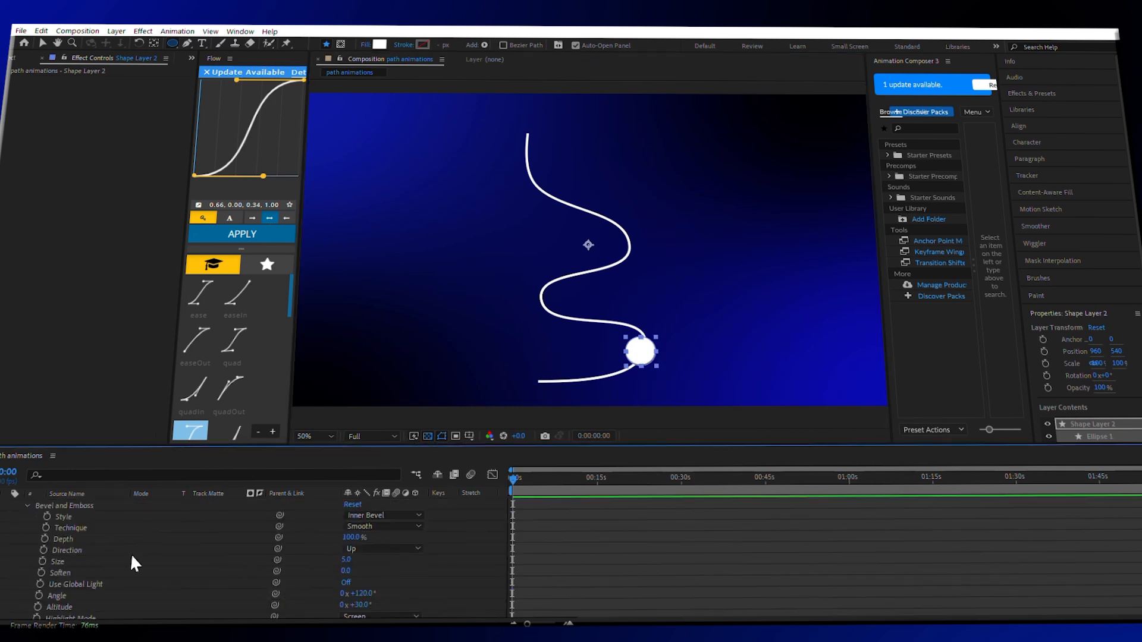
{"action": "left_click_drag", "start_coordinate": [345, 572], "coordinate": [642, 586]}
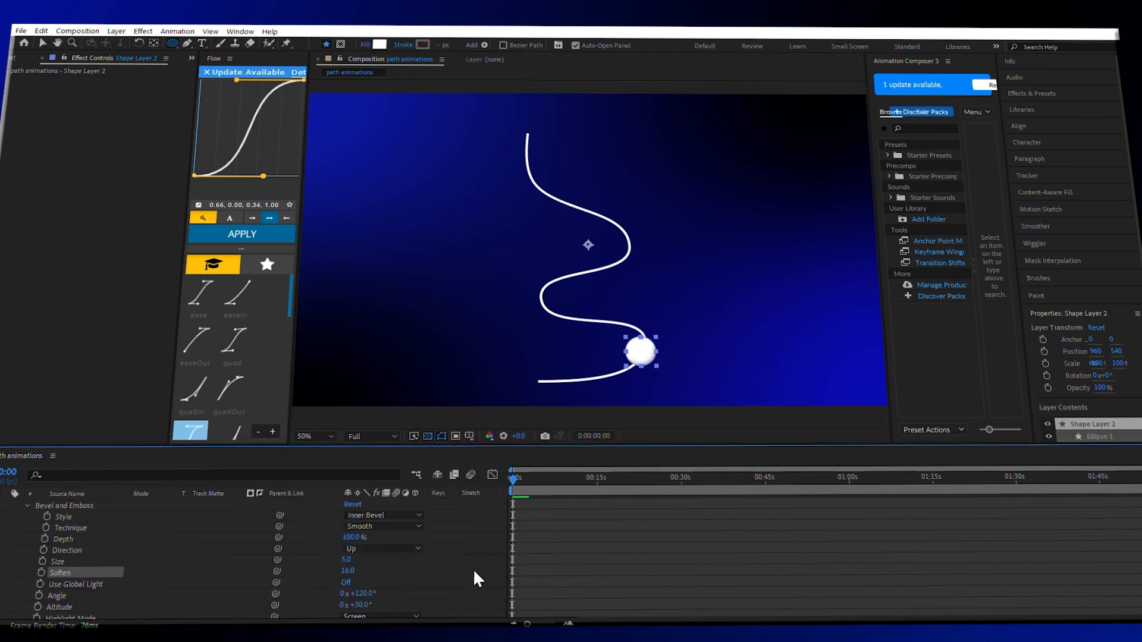
{"action": "left_click_drag", "start_coordinate": [350, 562], "coordinate": [361, 570]}
{"action": "scroll", "coordinate": [361, 562], "scroll_direction": "up", "scroll_amount": 3}
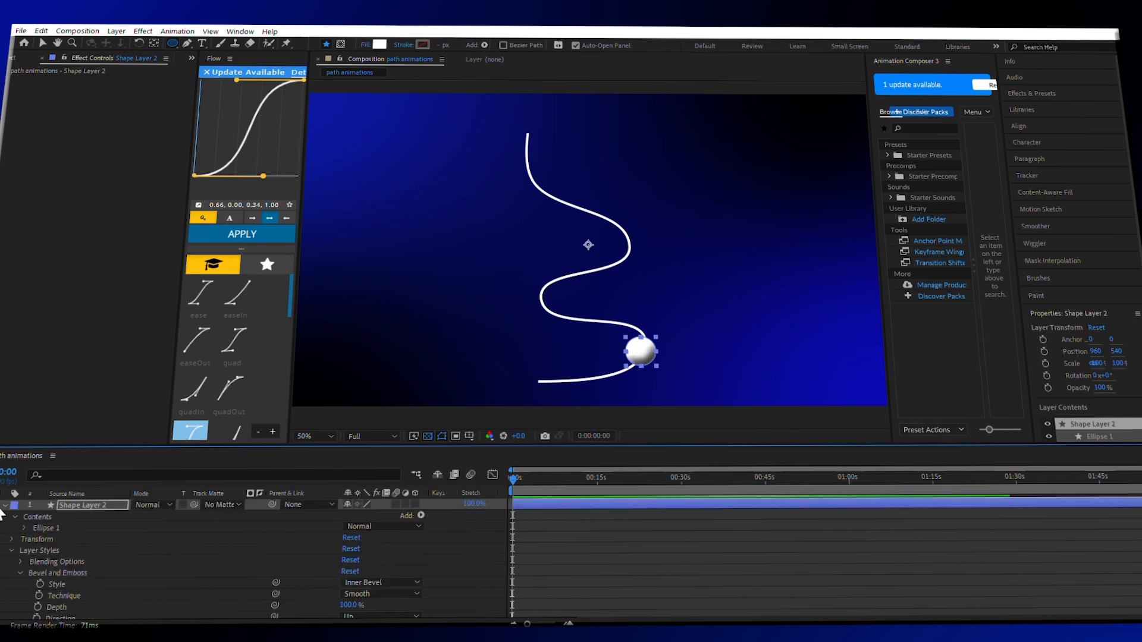
{"action": "left_click", "coordinate": [3, 507]}
Duplicate the beveled ball and place the copy on the path's next bend up, at a position of about 652, 358.
{"action": "scroll", "coordinate": [687, 352], "scroll_direction": "up", "scroll_amount": 1}
{"action": "left_click_drag", "start_coordinate": [691, 354], "coordinate": [591, 171]}
{"action": "left_click", "coordinate": [42, 44]}
{"action": "scroll", "coordinate": [624, 308], "scroll_direction": "down", "scroll_amount": 1}
{"action": "left_click", "coordinate": [89, 506]}
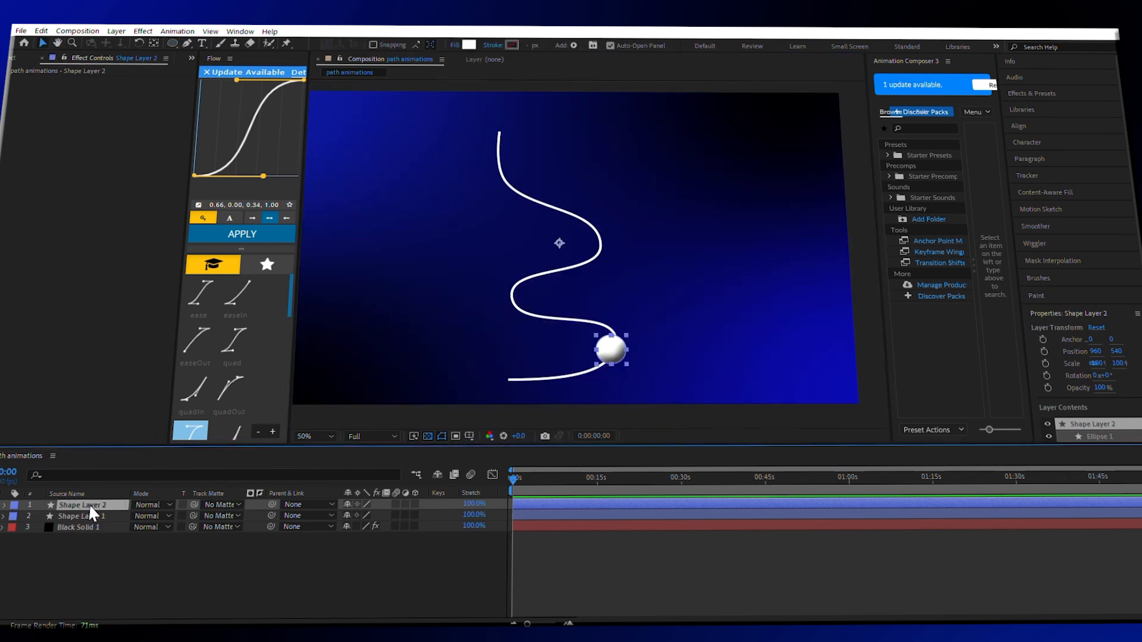
{"action": "key", "text": "ctrl+d"}
{"action": "left_click_drag", "start_coordinate": [611, 349], "coordinate": [518, 297]}
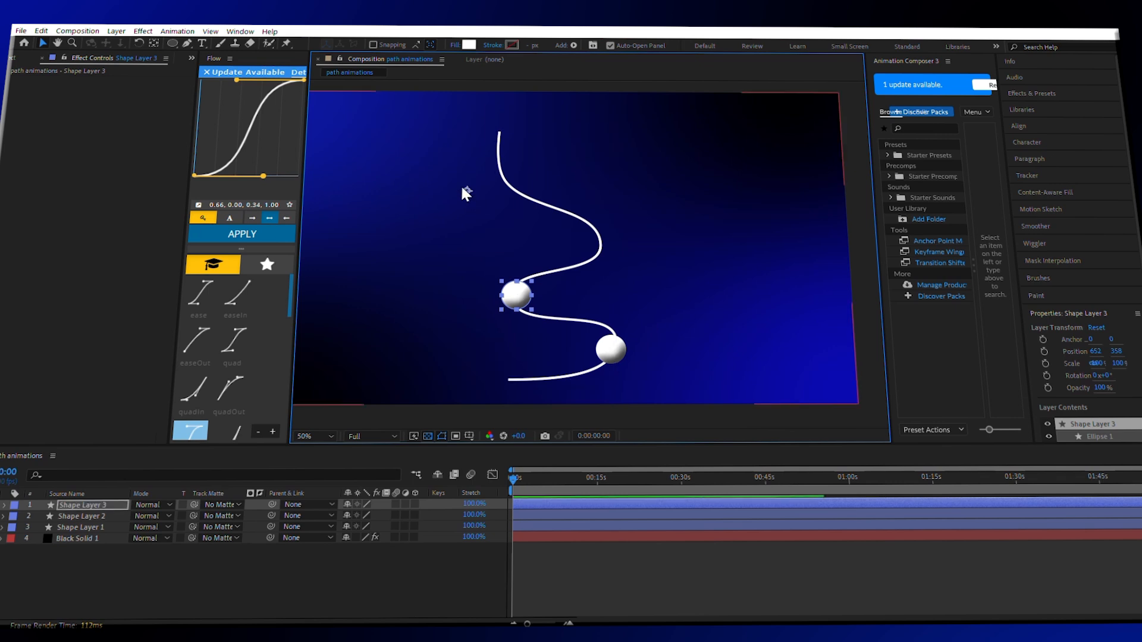
Move the duplicated ball's anchor point to the centre of the ball.
{"action": "left_click", "coordinate": [154, 43]}
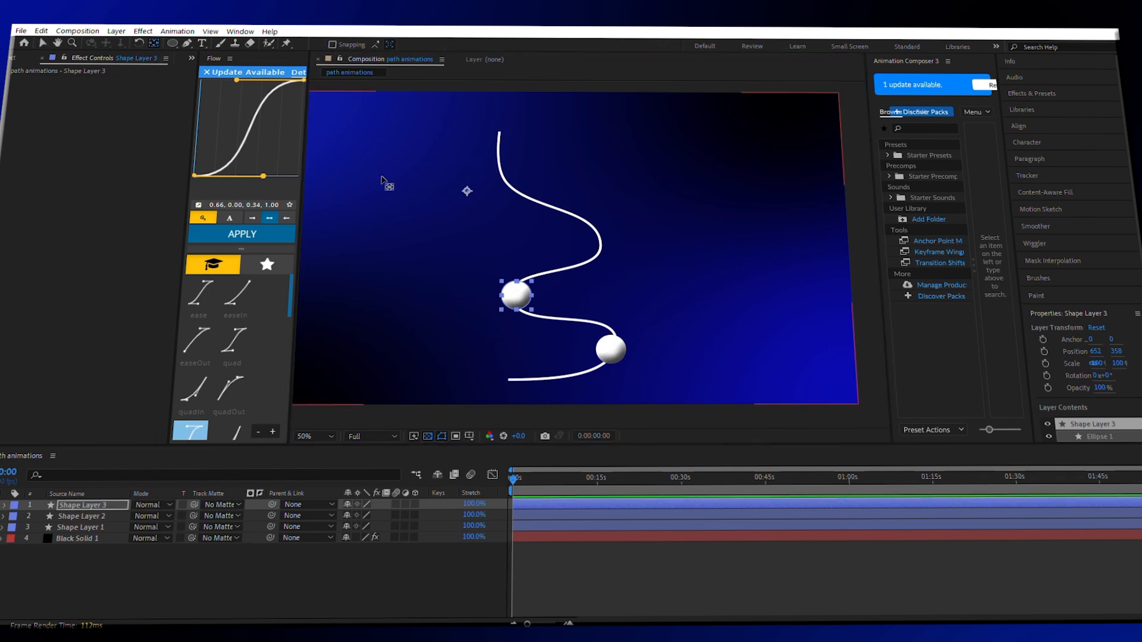
{"action": "left_click_drag", "start_coordinate": [468, 194], "coordinate": [518, 297]}
{"action": "left_click", "coordinate": [42, 43]}
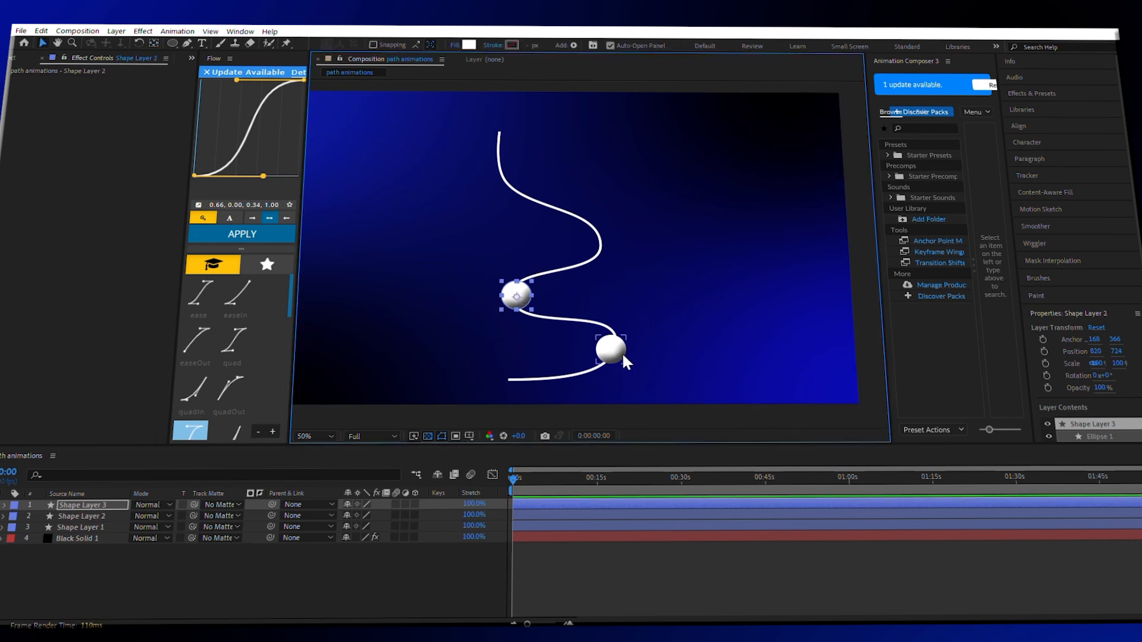
Move the lower ball's anchor point to its centre, at about 174, 362.
{"action": "left_click", "coordinate": [621, 352]}
{"action": "left_click", "coordinate": [154, 43]}
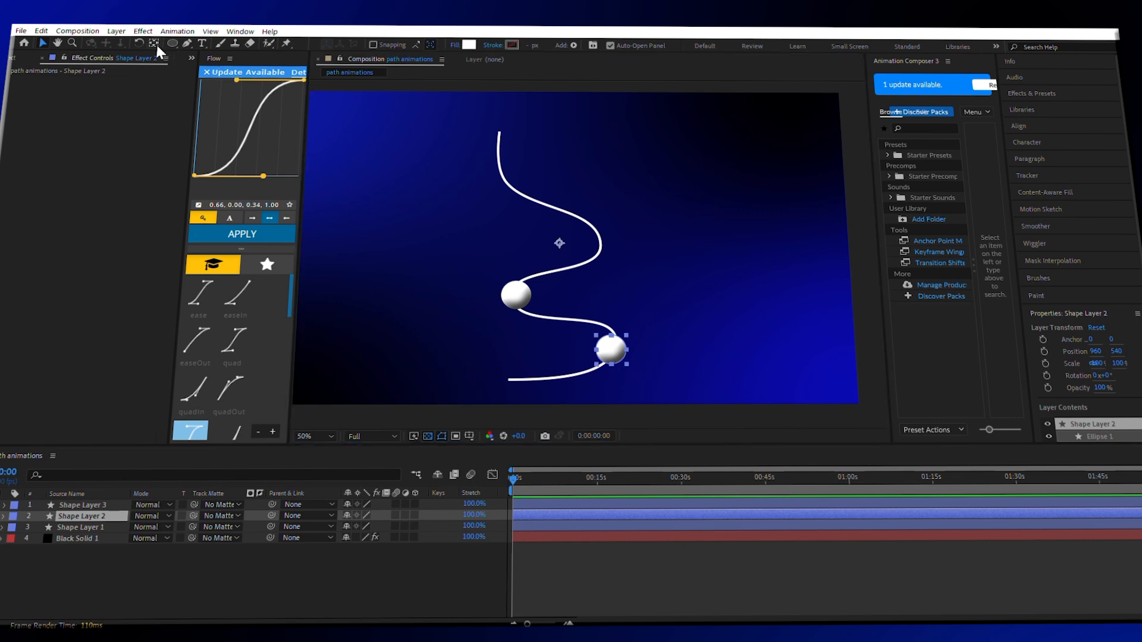
{"action": "left_click_drag", "start_coordinate": [591, 290], "coordinate": [614, 349]}
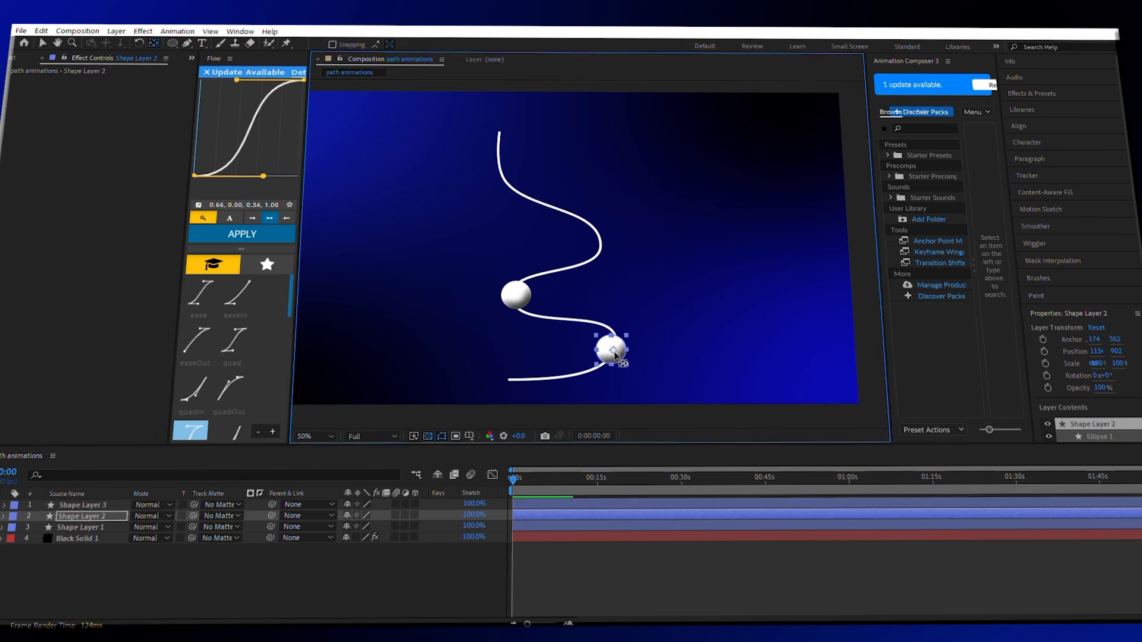
Save the project, and duplicate the upper ball onto the path's next bend up, at a position of about 1080, 548.
{"action": "left_click", "coordinate": [43, 42]}
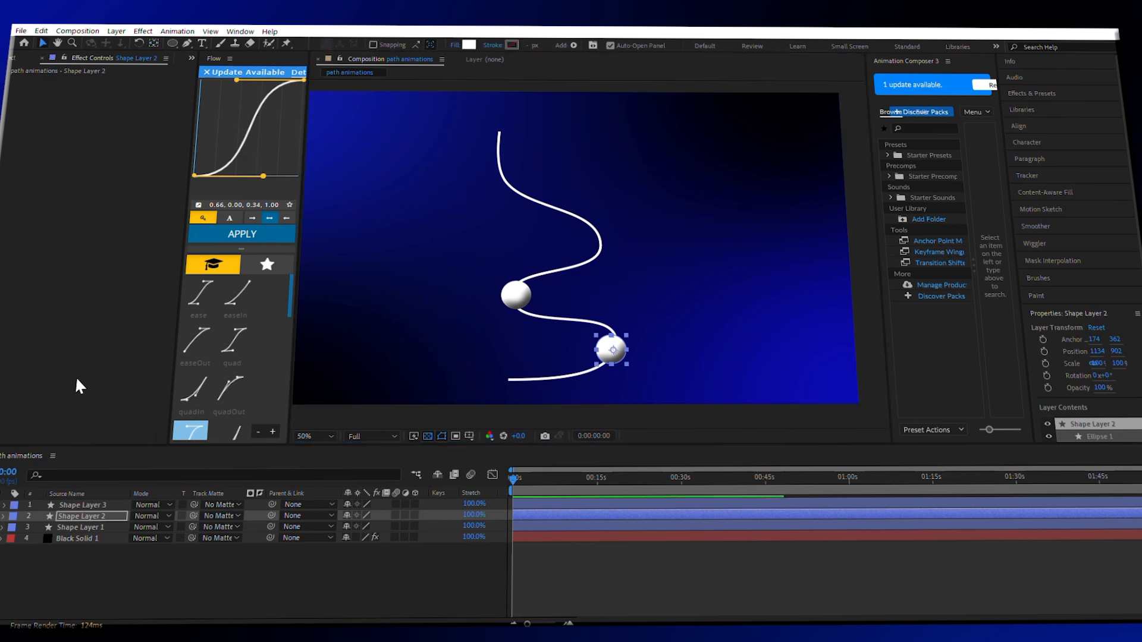
{"action": "left_click", "coordinate": [103, 505]}
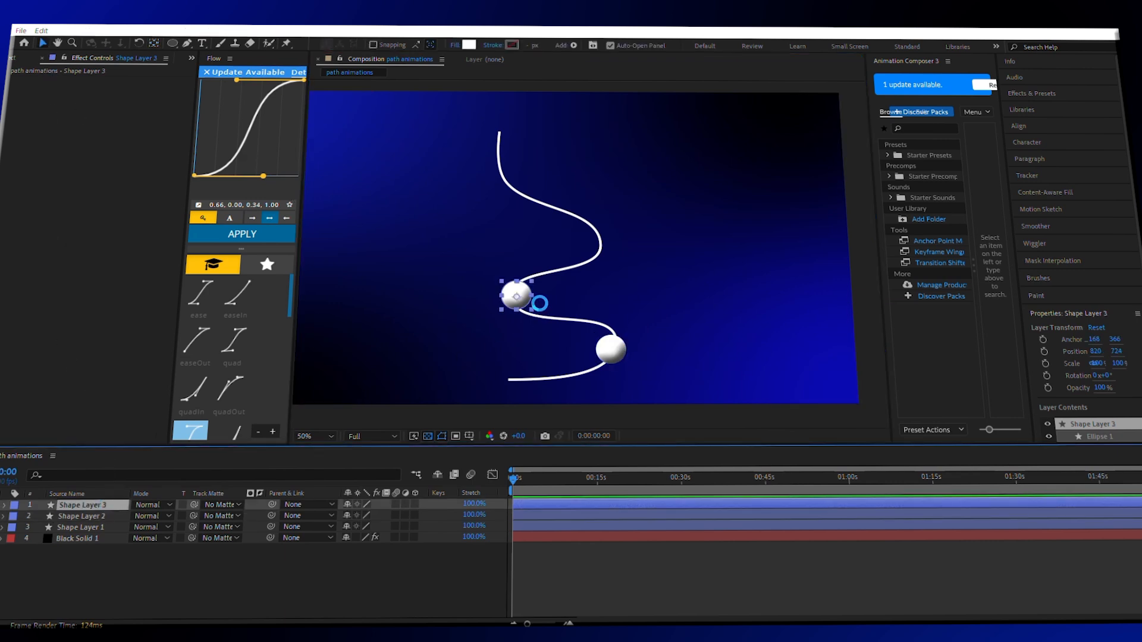
{"action": "key", "text": "ctrl+s"}
{"action": "left_click", "coordinate": [528, 320]}
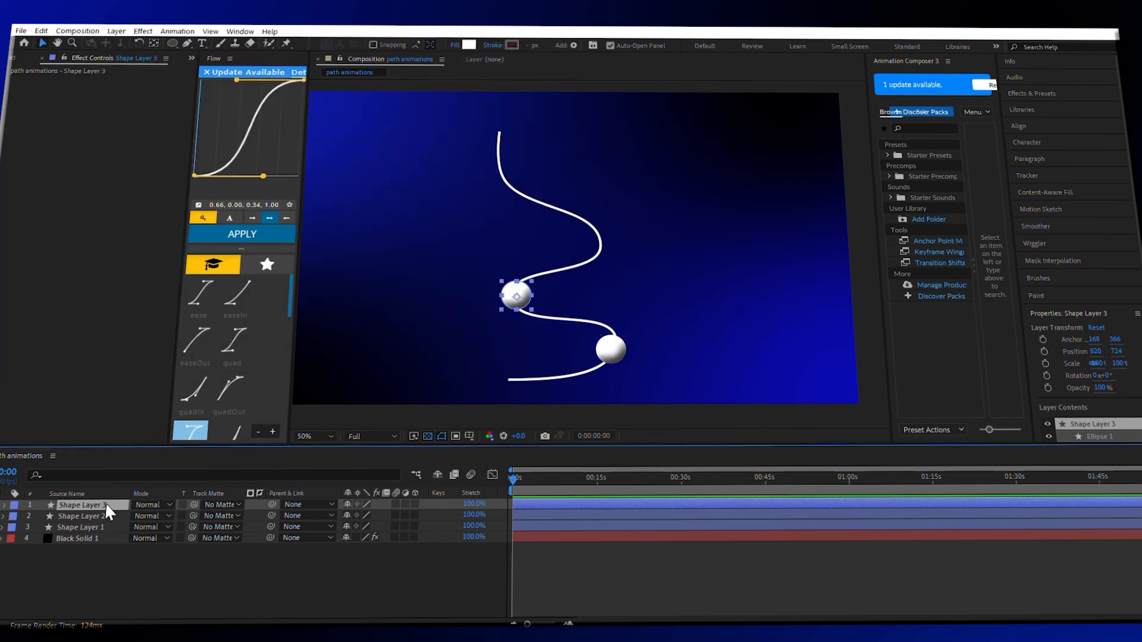
{"action": "key", "text": "ctrl+d"}
{"action": "left_click_drag", "start_coordinate": [516, 298], "coordinate": [596, 245]}
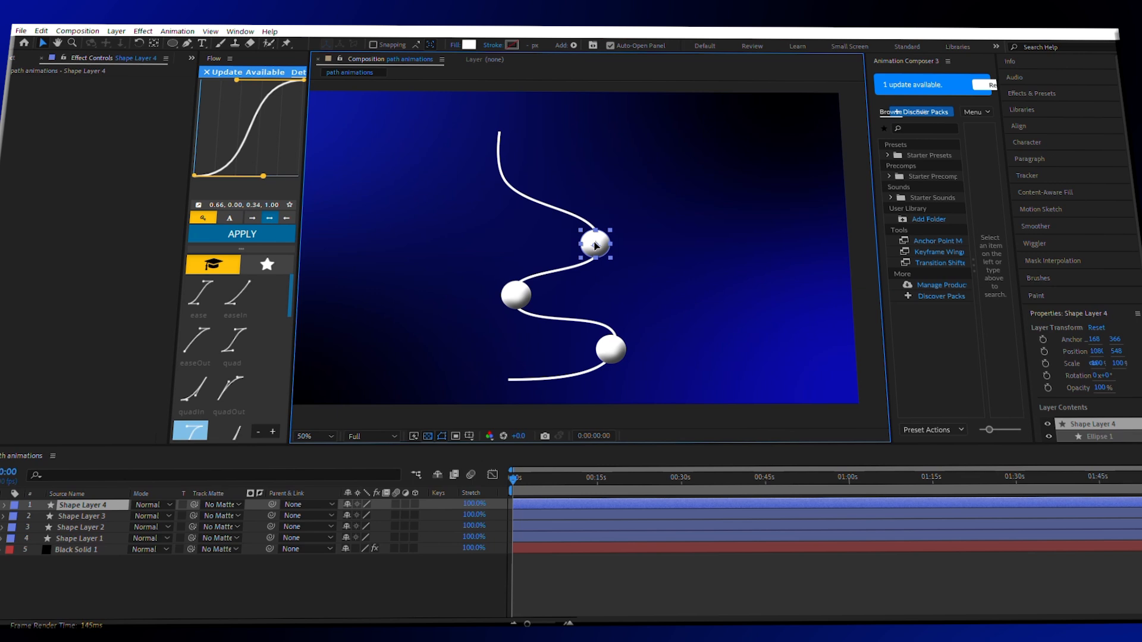
Duplicate the topmost ball and place the copy on the path's uppermost bend, at a position of about 786, 318.
{"action": "left_click", "coordinate": [106, 506]}
{"action": "key", "text": "ctrl+d"}
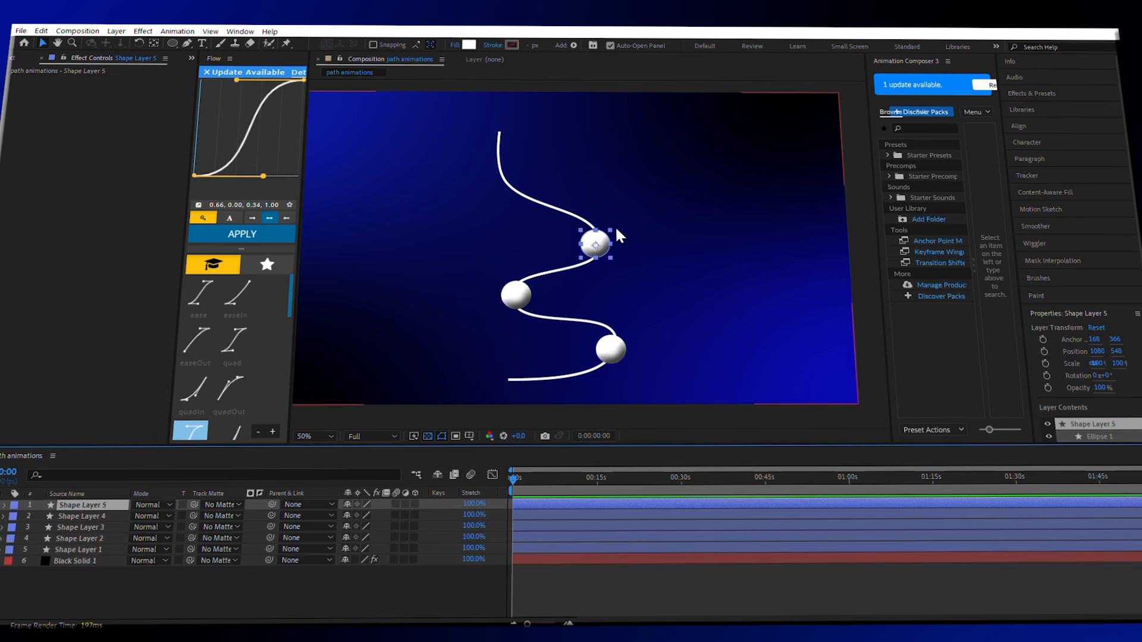
{"action": "left_click_drag", "start_coordinate": [575, 235], "coordinate": [507, 180]}
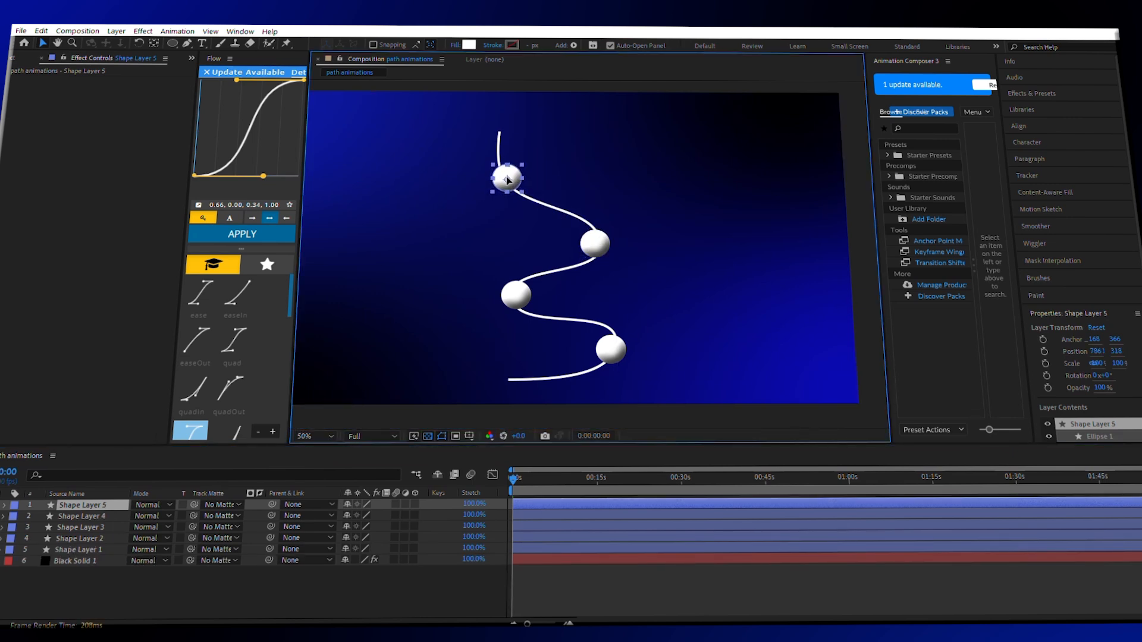
{"action": "left_click", "coordinate": [868, 369]}
{"action": "key", "text": "comma"}
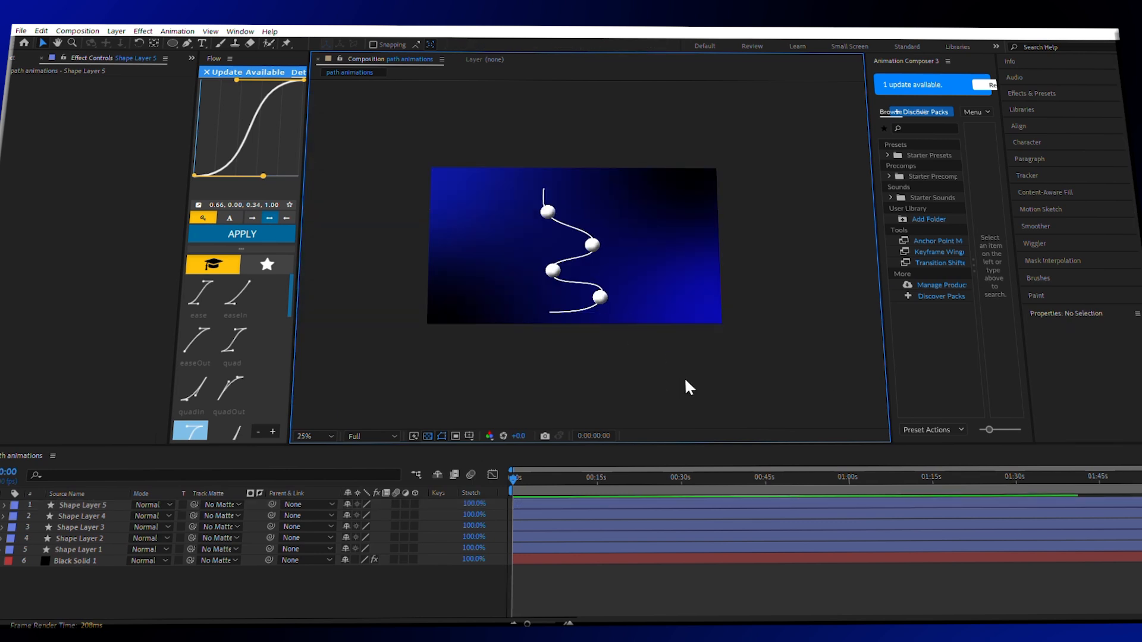
{"action": "key", "text": "period"}
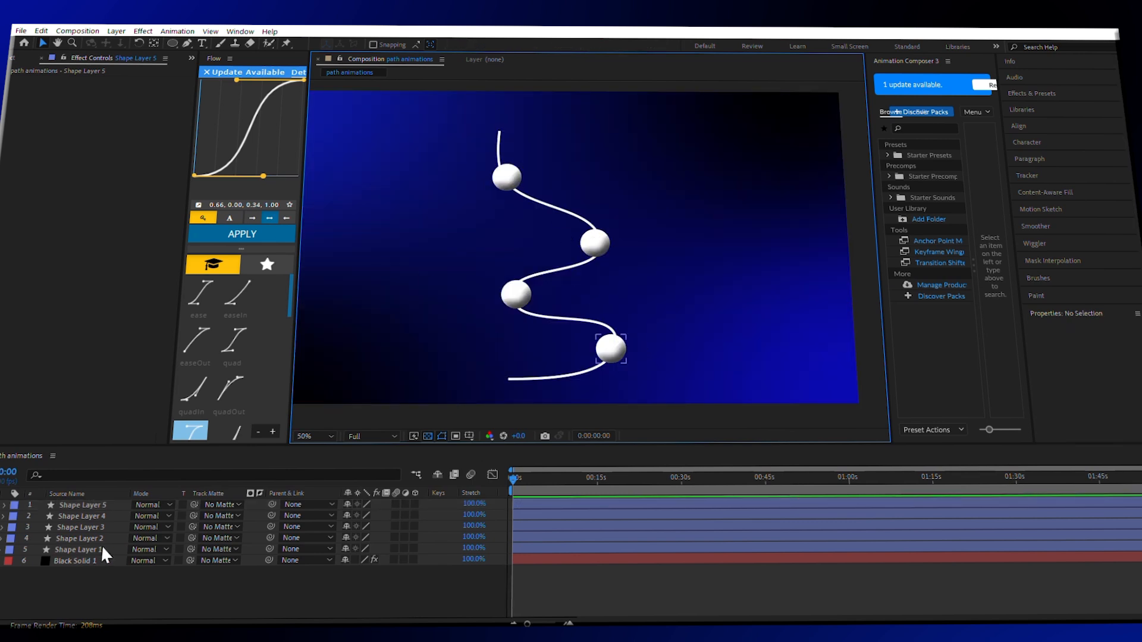
Scale all four white ball layers together to 88% and collapse their properties.
{"action": "left_click", "coordinate": [107, 507]}
{"action": "left_click", "coordinate": [102, 539], "text": "shift"}
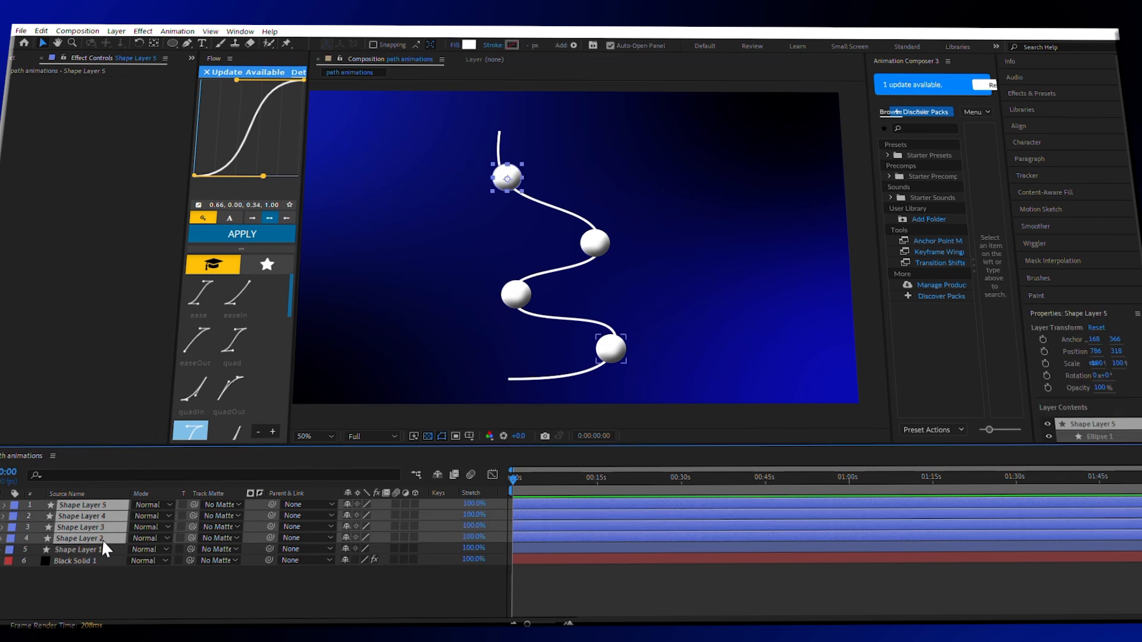
{"action": "key", "text": "s"}
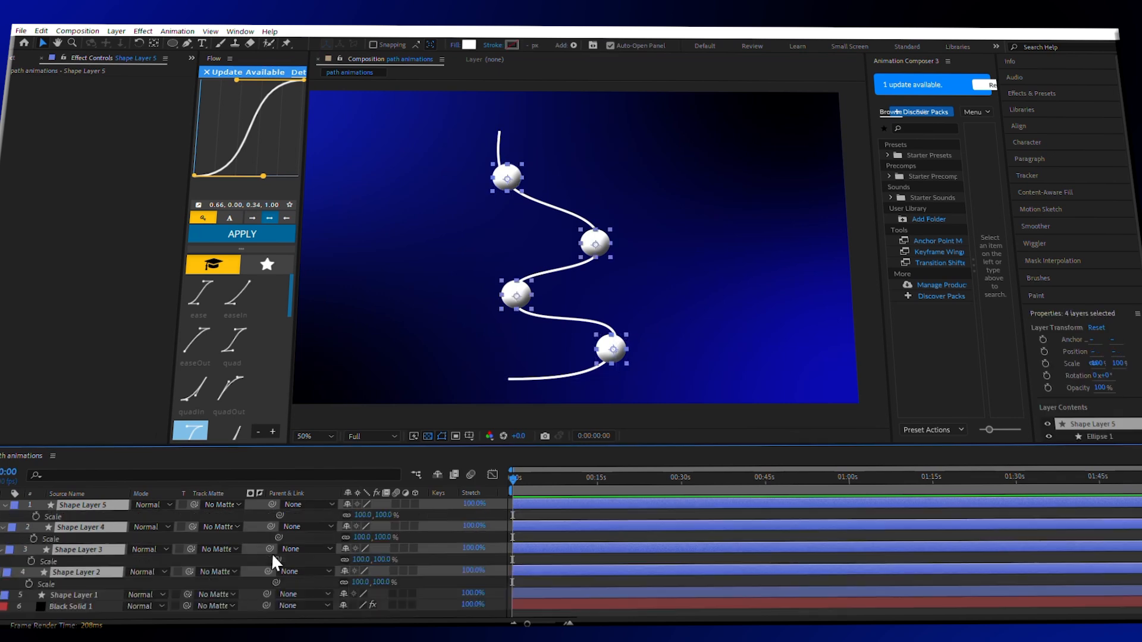
{"action": "left_click_drag", "start_coordinate": [369, 539], "coordinate": [362, 543]}
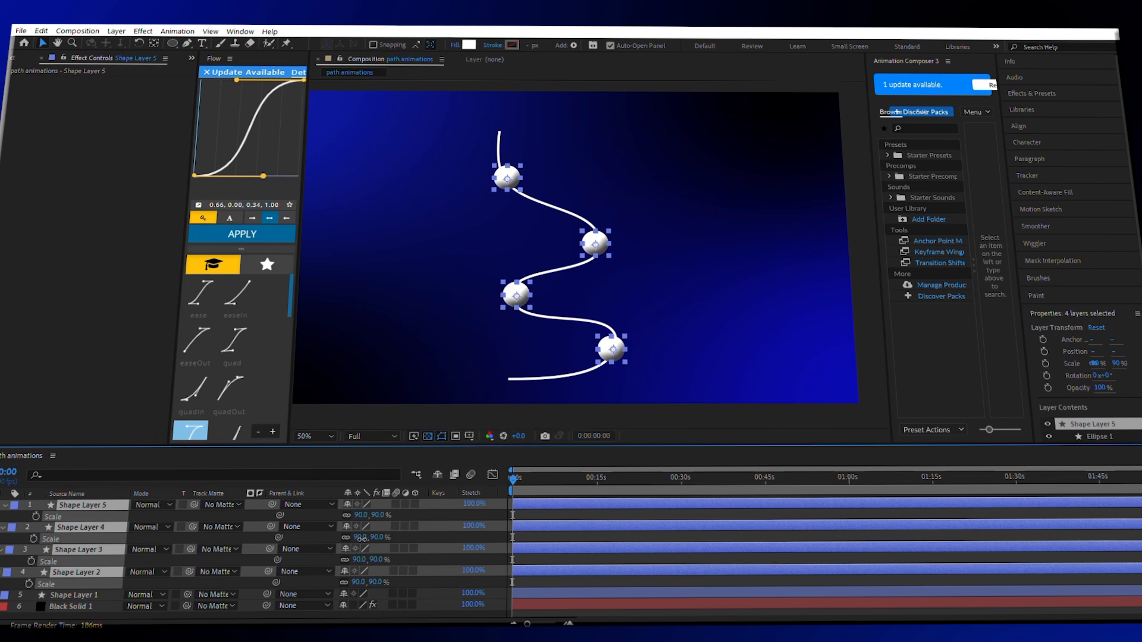
{"action": "left_click", "coordinate": [866, 383]}
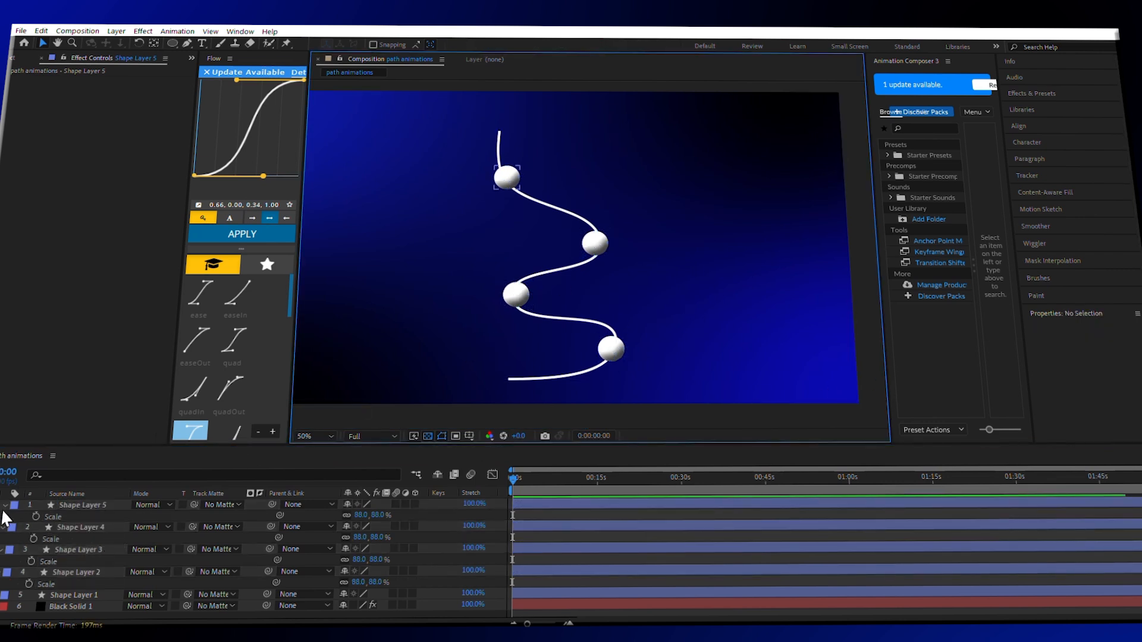
{"action": "left_click", "coordinate": [100, 506]}
{"action": "left_click", "coordinate": [90, 574], "text": "shift"}
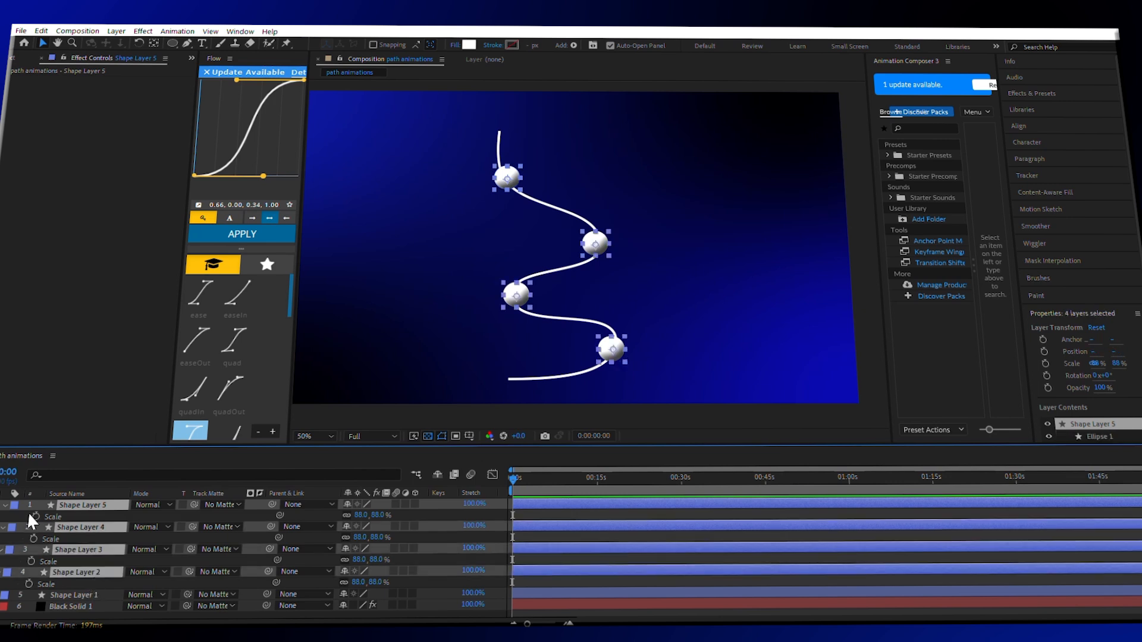
{"action": "left_click", "coordinate": [5, 504]}
{"action": "left_click", "coordinate": [124, 605]}
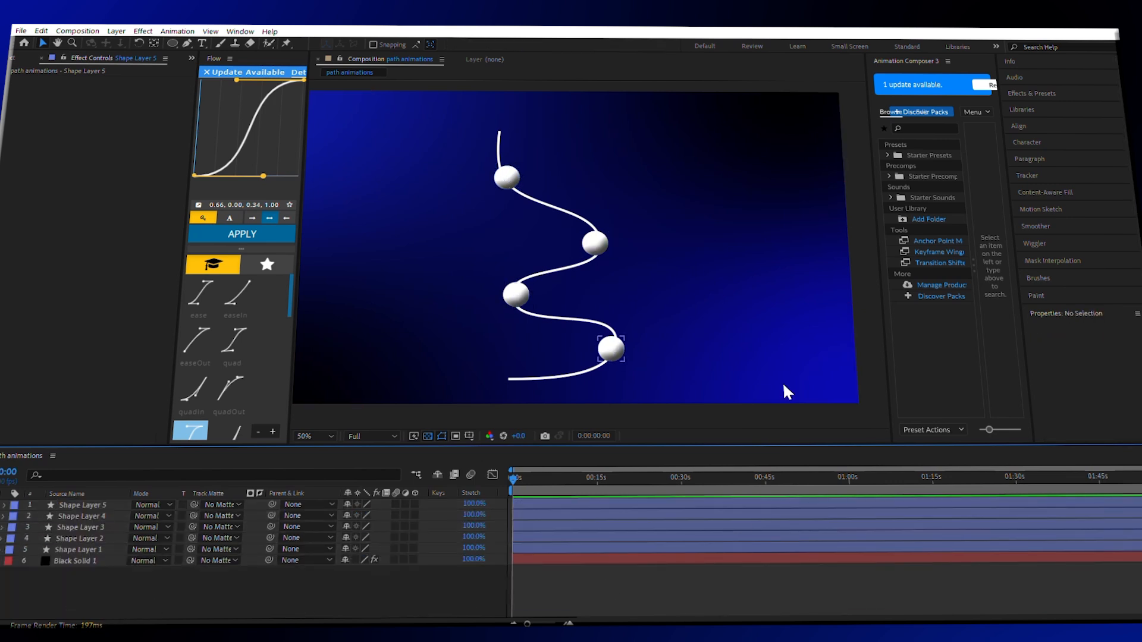
{"action": "left_click", "coordinate": [82, 505]}
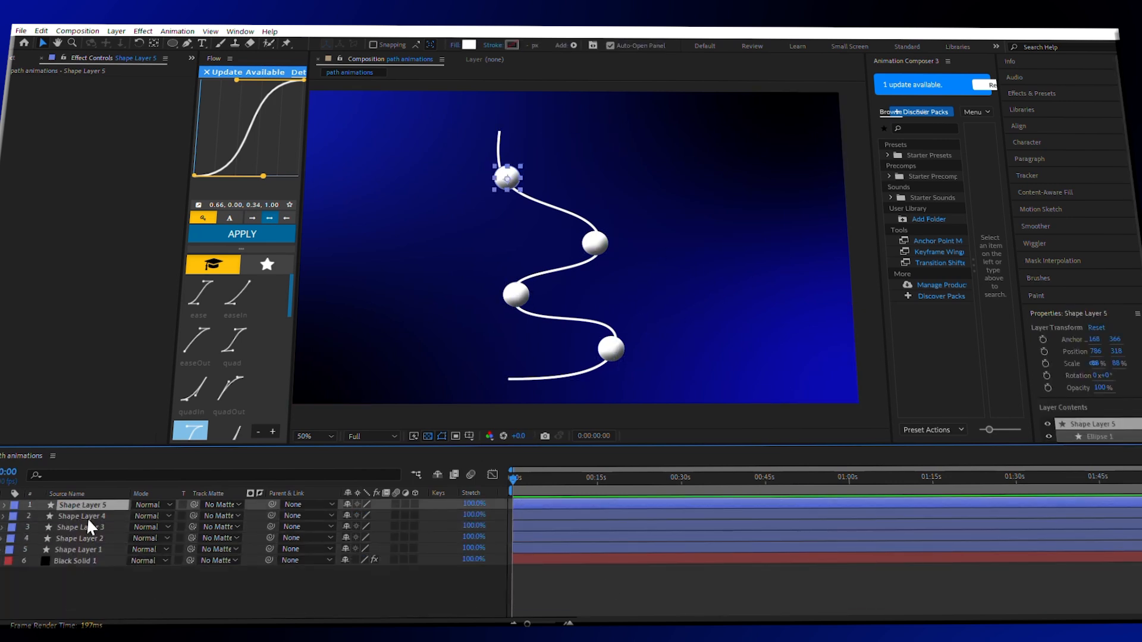
{"action": "left_click", "coordinate": [96, 550]}
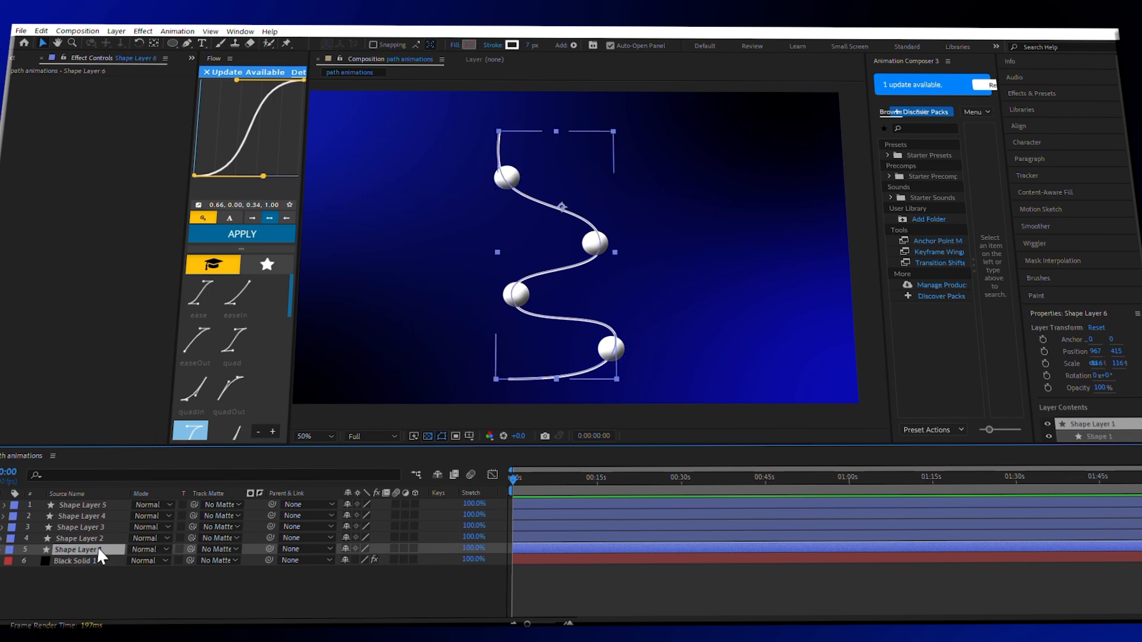
{"action": "key", "text": "ctrl+d"}
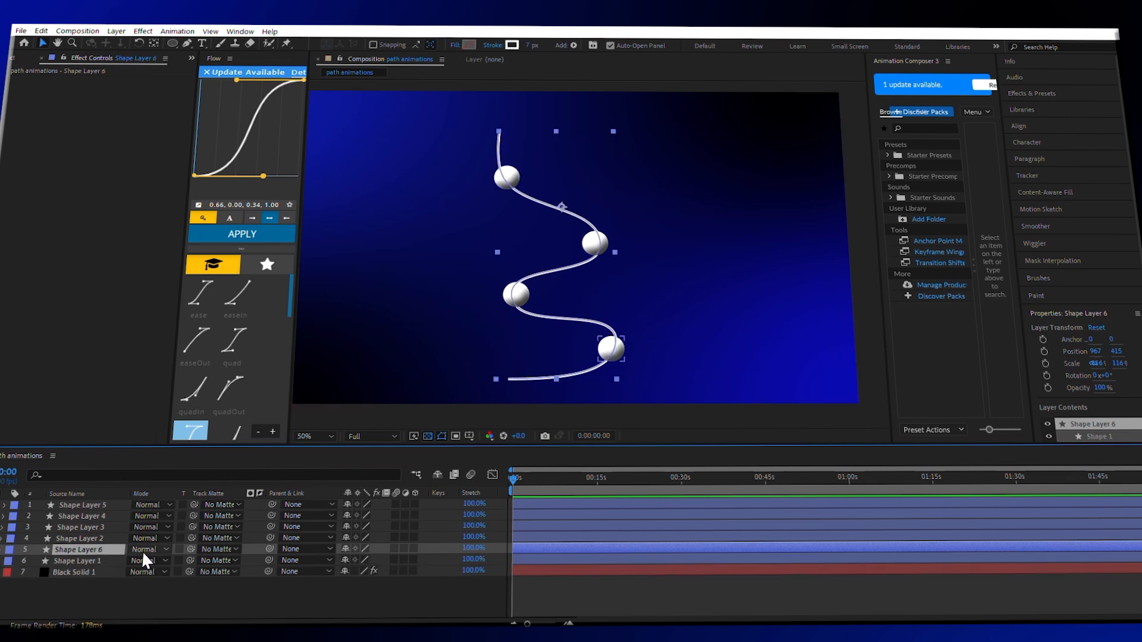
{"action": "key", "text": "Delete"}
Duplicate the lowest ball and place the copy on the lower end of the path, at a position of about 822, 996.
{"action": "left_click", "coordinate": [95, 539]}
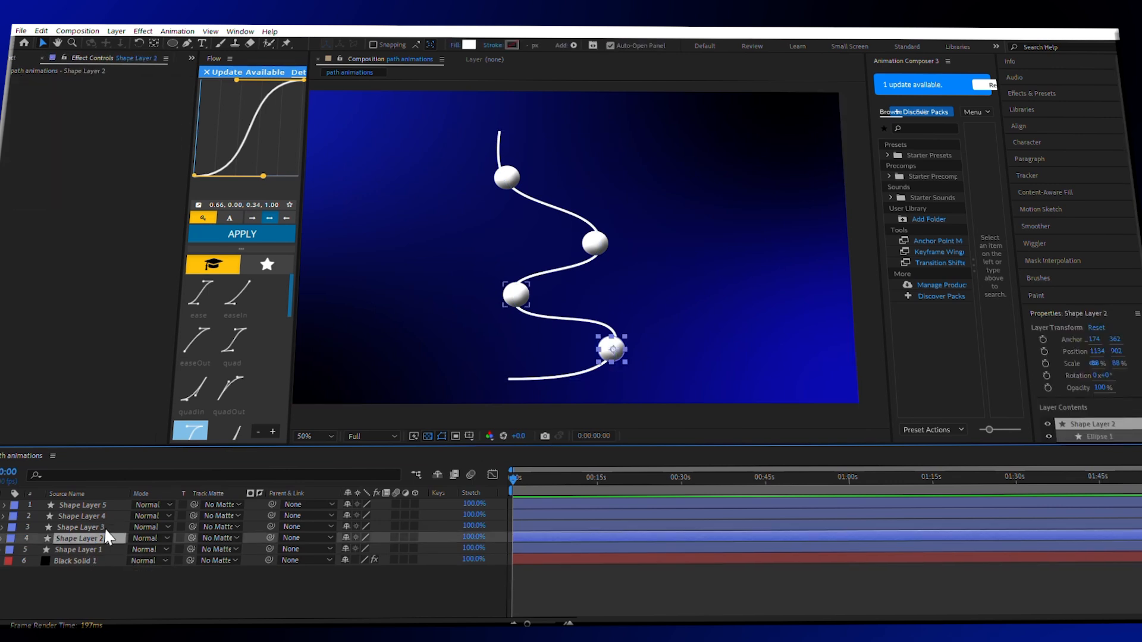
{"action": "key", "text": "ctrl+d"}
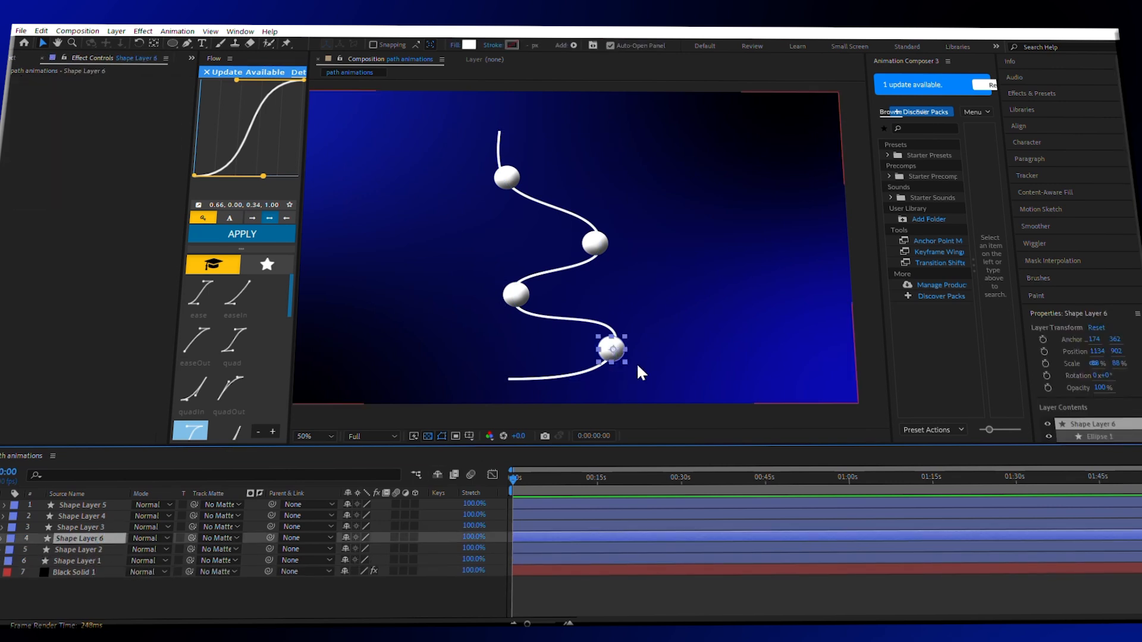
{"action": "left_click_drag", "start_coordinate": [613, 350], "coordinate": [516, 377]}
Change the fill color of the ball at the path's lower end to a vivid, fully saturated purple.
{"action": "left_click", "coordinate": [469, 45]}
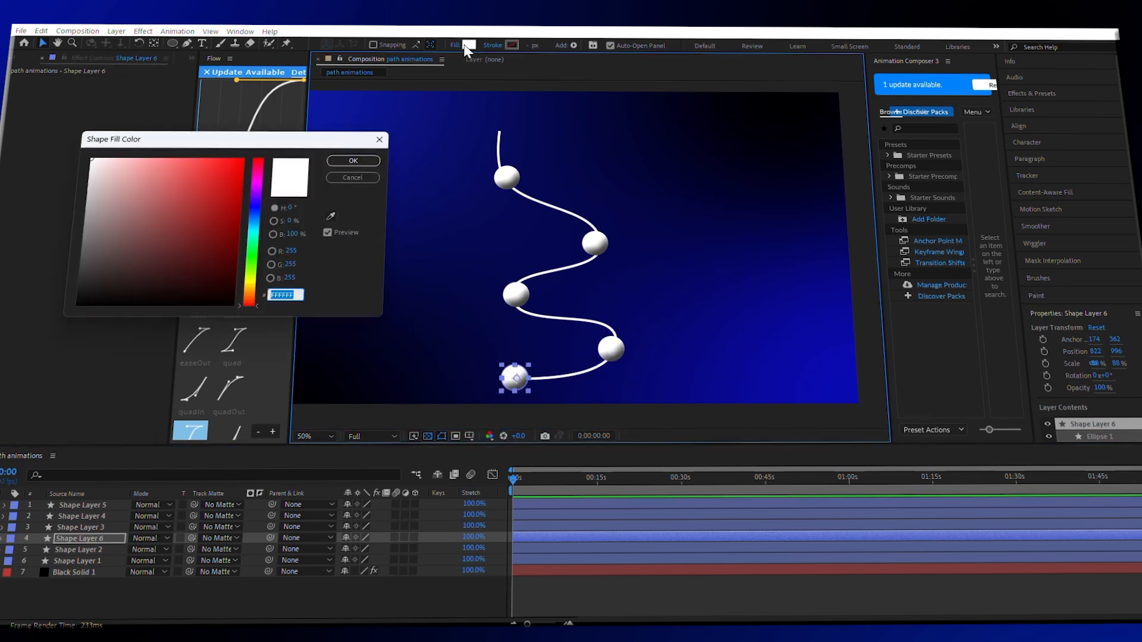
{"action": "left_click", "coordinate": [260, 206]}
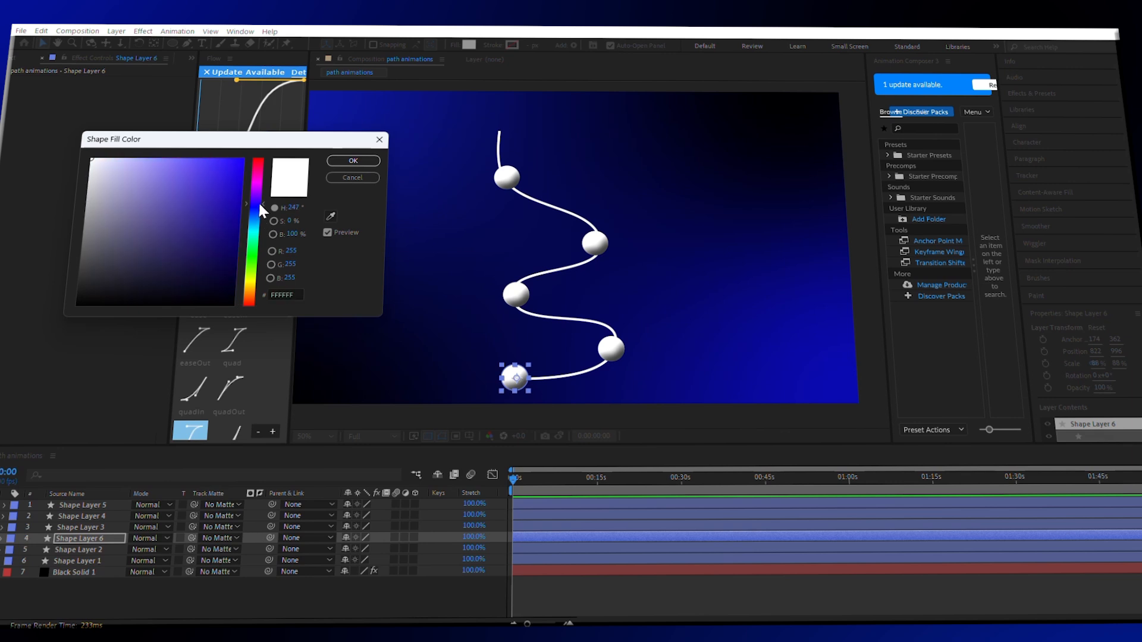
{"action": "left_click_drag", "start_coordinate": [260, 204], "coordinate": [258, 198]}
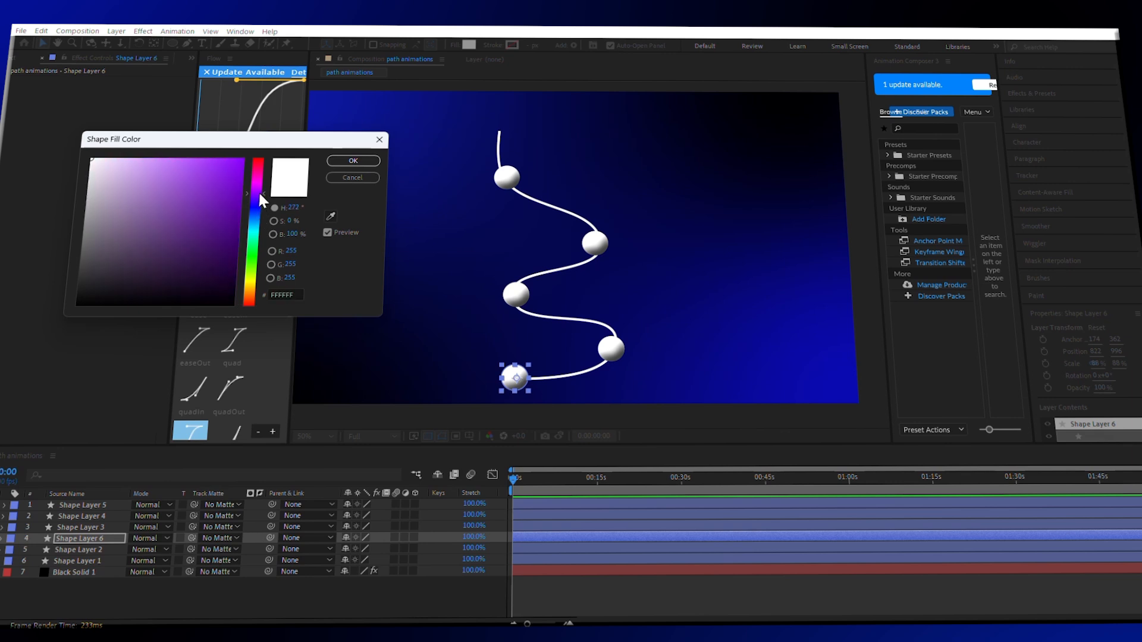
{"action": "left_click", "coordinate": [243, 159]}
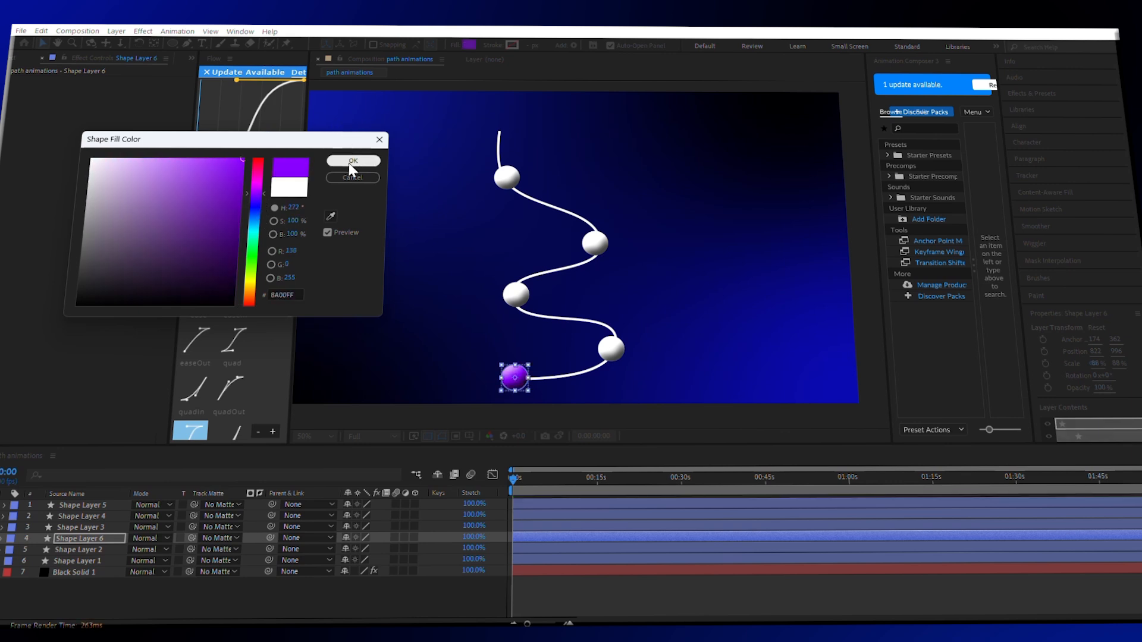
{"action": "left_click", "coordinate": [255, 201]}
{"action": "left_click", "coordinate": [357, 160]}
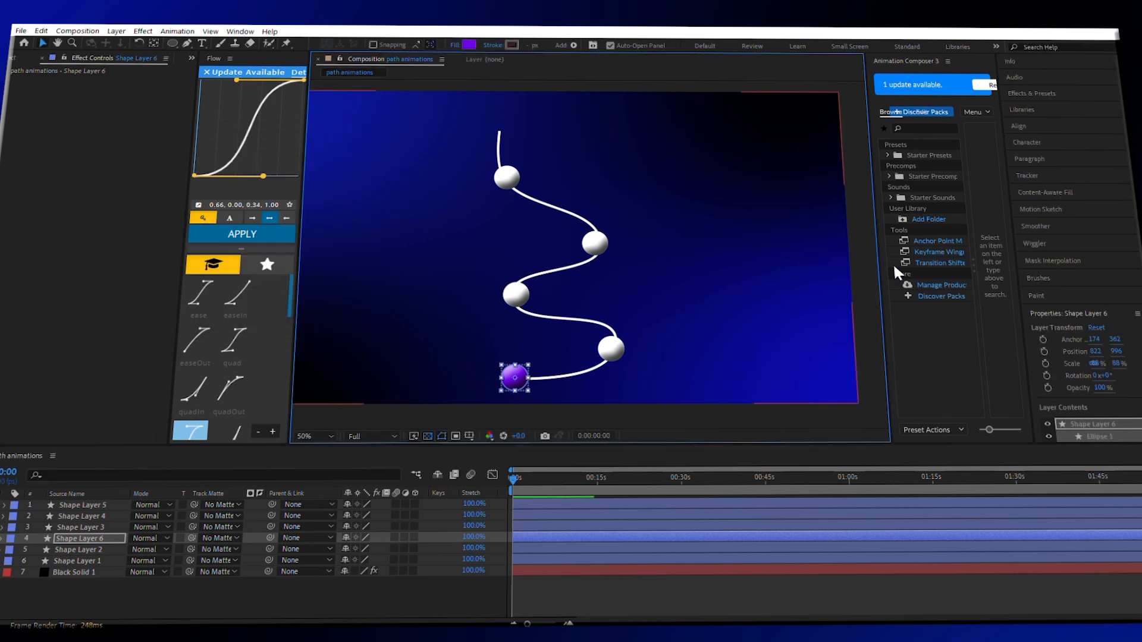
{"action": "left_click", "coordinate": [860, 281]}
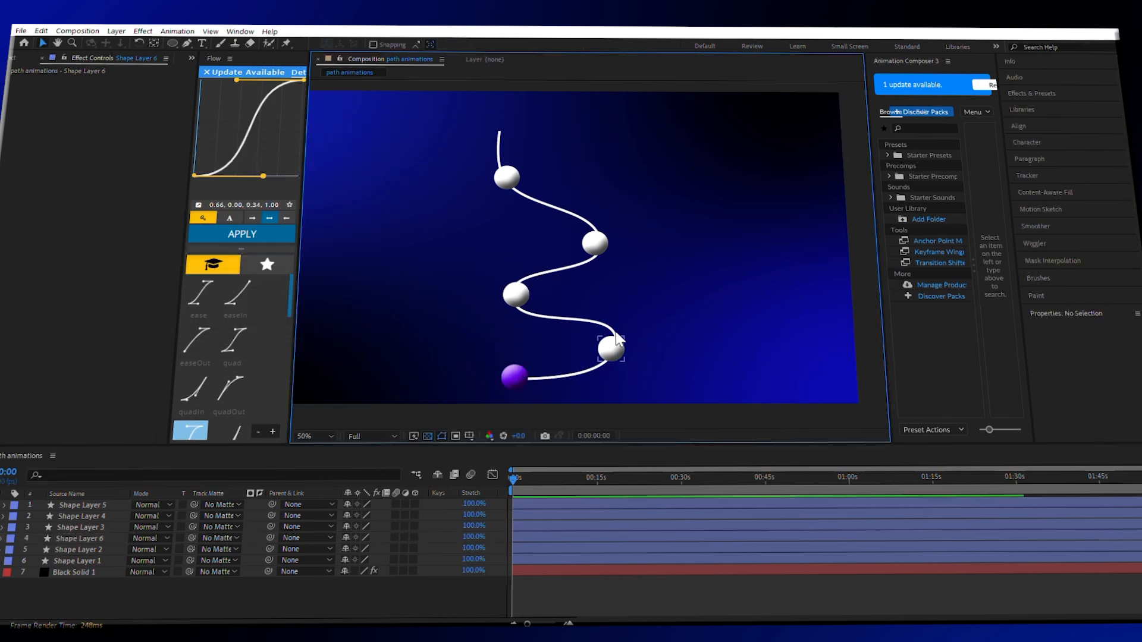
Taper the curved path's stroke with both Start Length and End Length at 7%.
{"action": "key", "text": "comma"}
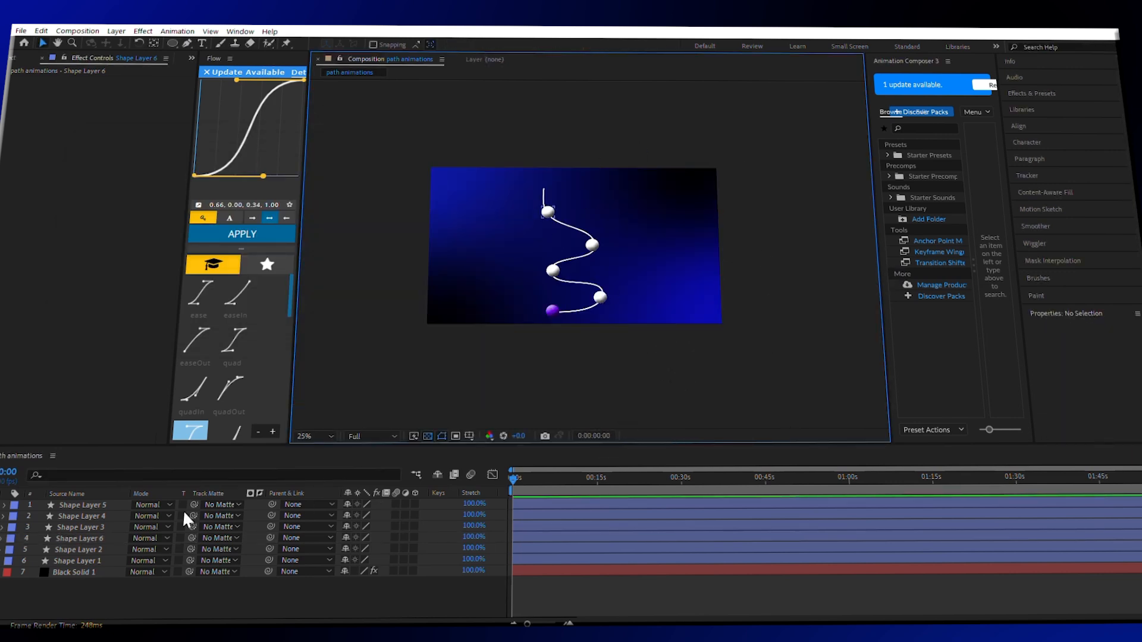
{"action": "left_click", "coordinate": [86, 562]}
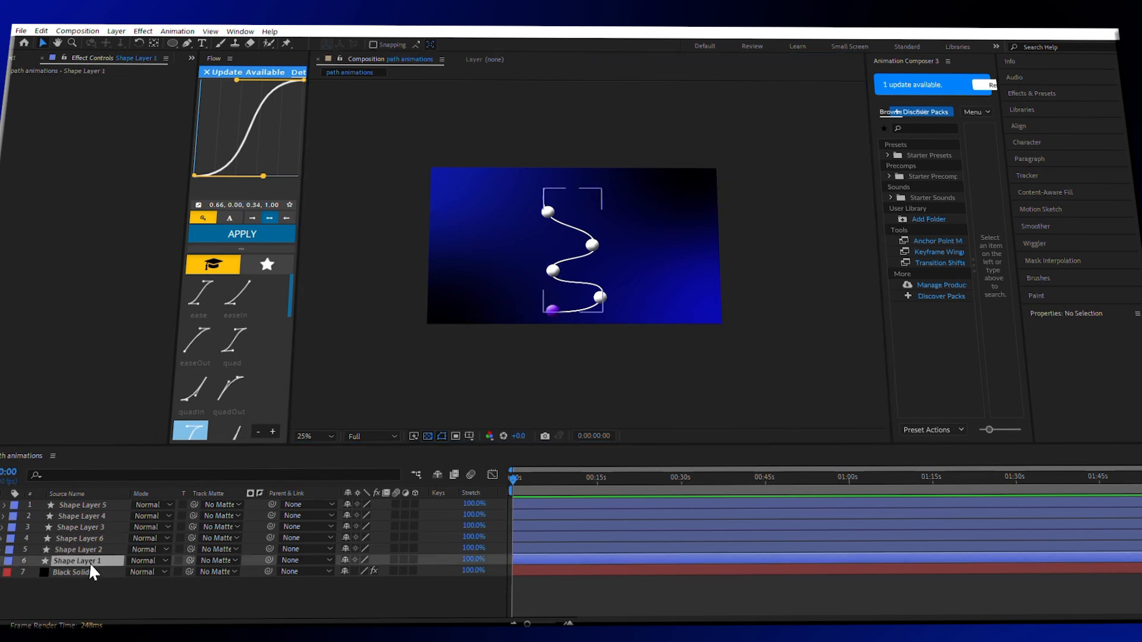
{"action": "scroll", "coordinate": [558, 226], "scroll_direction": "up", "scroll_amount": 2}
{"action": "left_click_drag", "start_coordinate": [593, 225], "coordinate": [619, 344]}
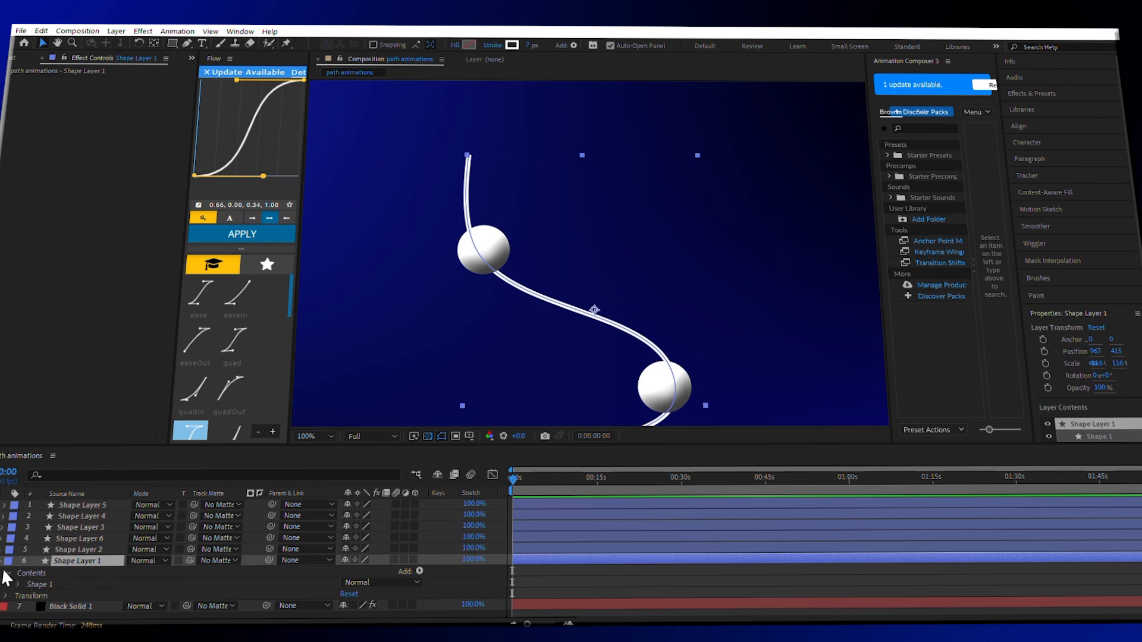
{"action": "left_click", "coordinate": [17, 585]}
{"action": "scroll", "coordinate": [148, 558], "scroll_direction": "down", "scroll_amount": 3}
{"action": "scroll", "coordinate": [90, 556], "scroll_direction": "up", "scroll_amount": 1}
{"action": "scroll", "coordinate": [89, 557], "scroll_direction": "down", "scroll_amount": 1}
{"action": "scroll", "coordinate": [89, 557], "scroll_direction": "down", "scroll_amount": 3}
{"action": "left_click", "coordinate": [44, 561]}
{"action": "scroll", "coordinate": [281, 567], "scroll_direction": "down", "scroll_amount": 2}
{"action": "mouse_move", "coordinate": [344, 555]}
{"action": "left_mouse_down"}
{"action": "mouse_move", "coordinate": [373, 552]}
{"action": "mouse_move", "coordinate": [352, 563]}
{"action": "left_mouse_up"}
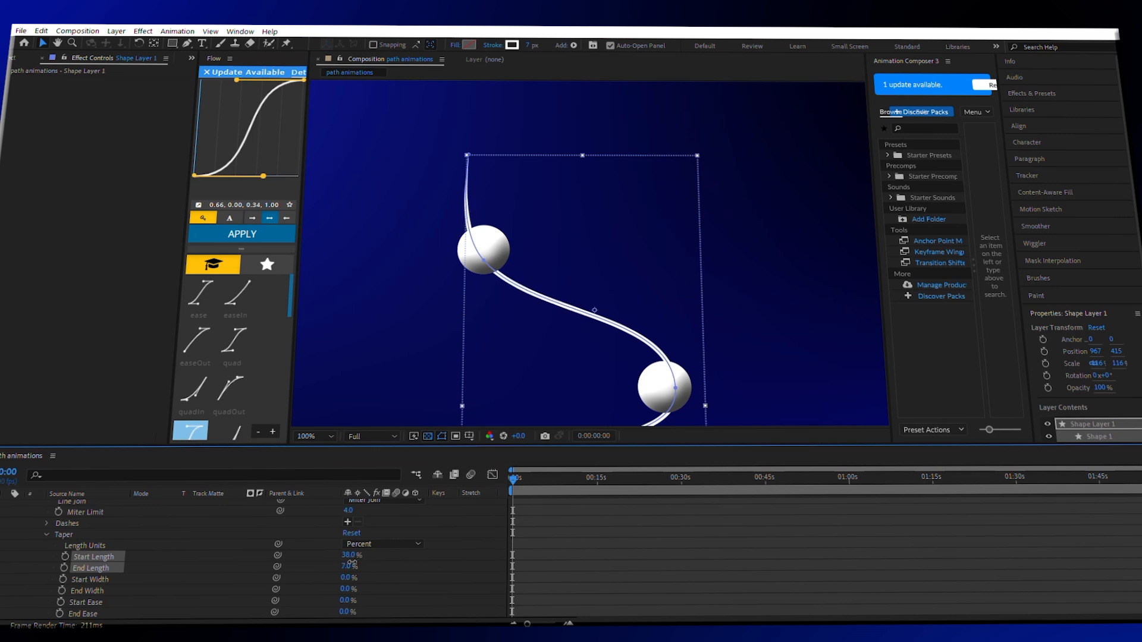
{"action": "left_click", "coordinate": [348, 555]}
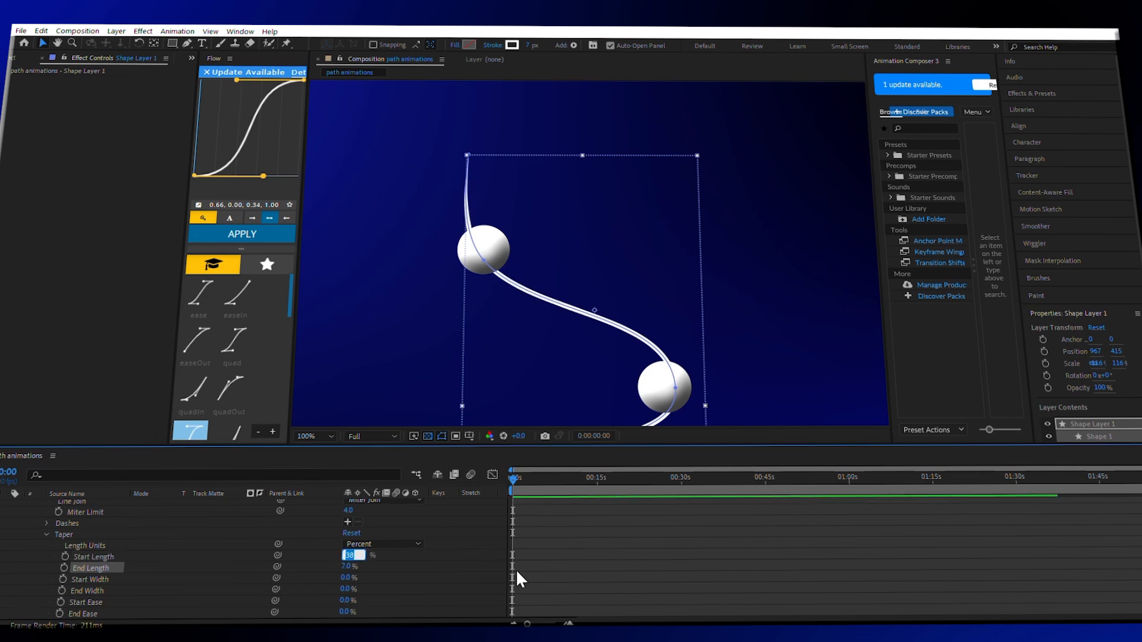
{"action": "type", "text": "7"}
{"action": "key", "text": "Return"}
{"action": "scroll", "coordinate": [166, 583], "scroll_direction": "up", "scroll_amount": 2}
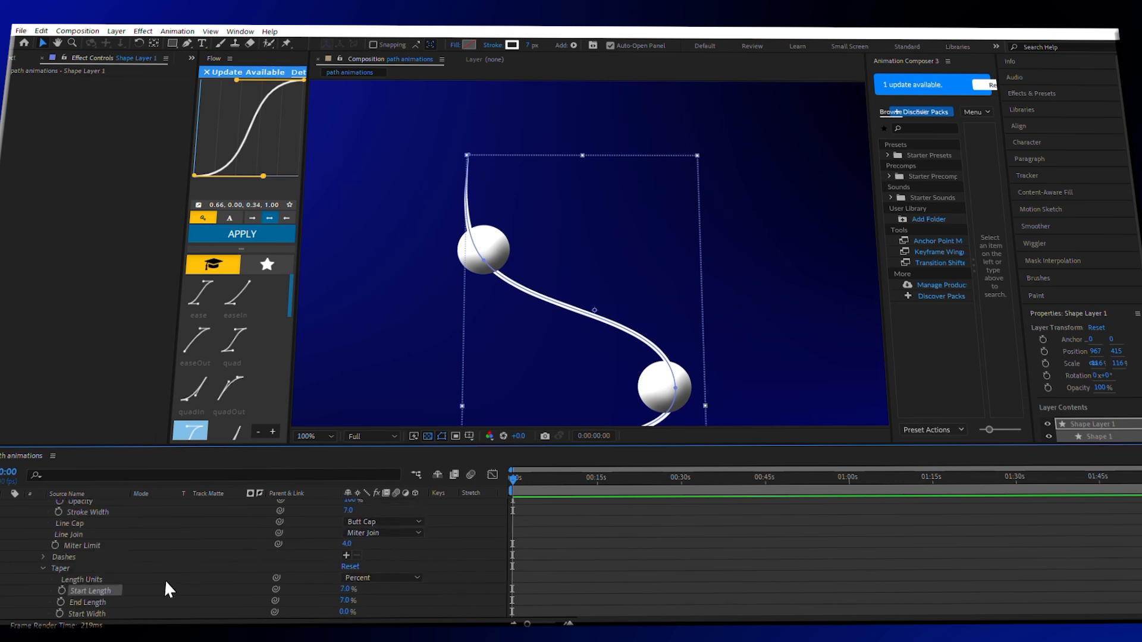
{"action": "left_click", "coordinate": [44, 569]}
Examine the tapered curved path, the white balls and the purple ball up close.
{"action": "scroll", "coordinate": [803, 345], "scroll_direction": "down", "scroll_amount": 4}
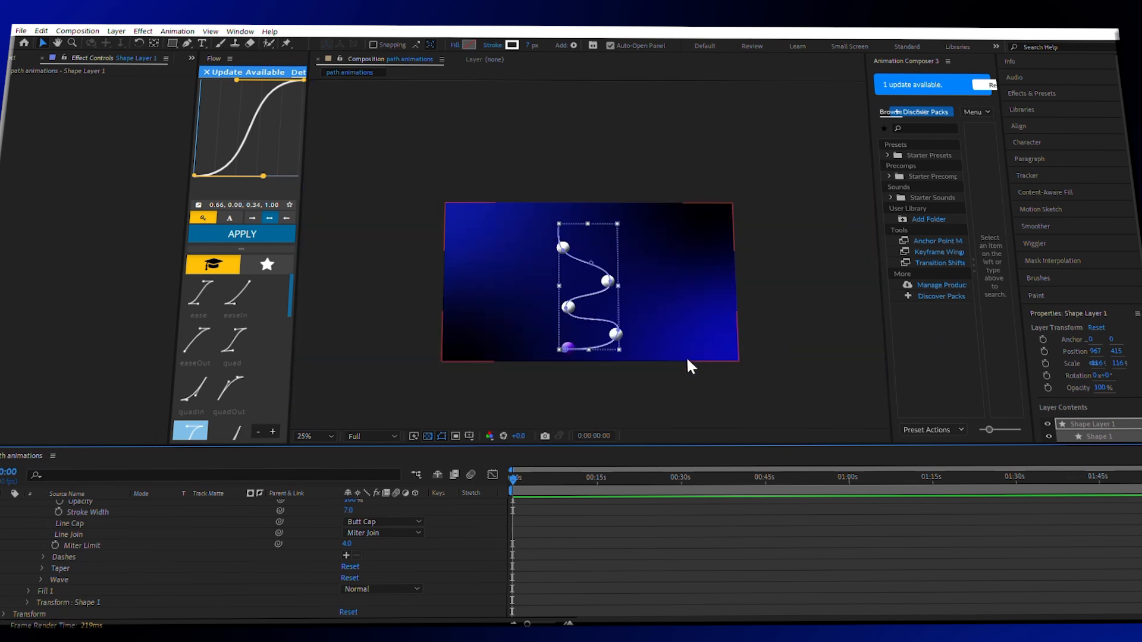
{"action": "key", "text": "h"}
{"action": "scroll", "coordinate": [623, 351], "scroll_direction": "up", "scroll_amount": 4}
{"action": "left_click", "coordinate": [805, 304]}
{"action": "scroll", "coordinate": [637, 337], "scroll_direction": "down", "scroll_amount": 3}
{"action": "key", "text": "v"}
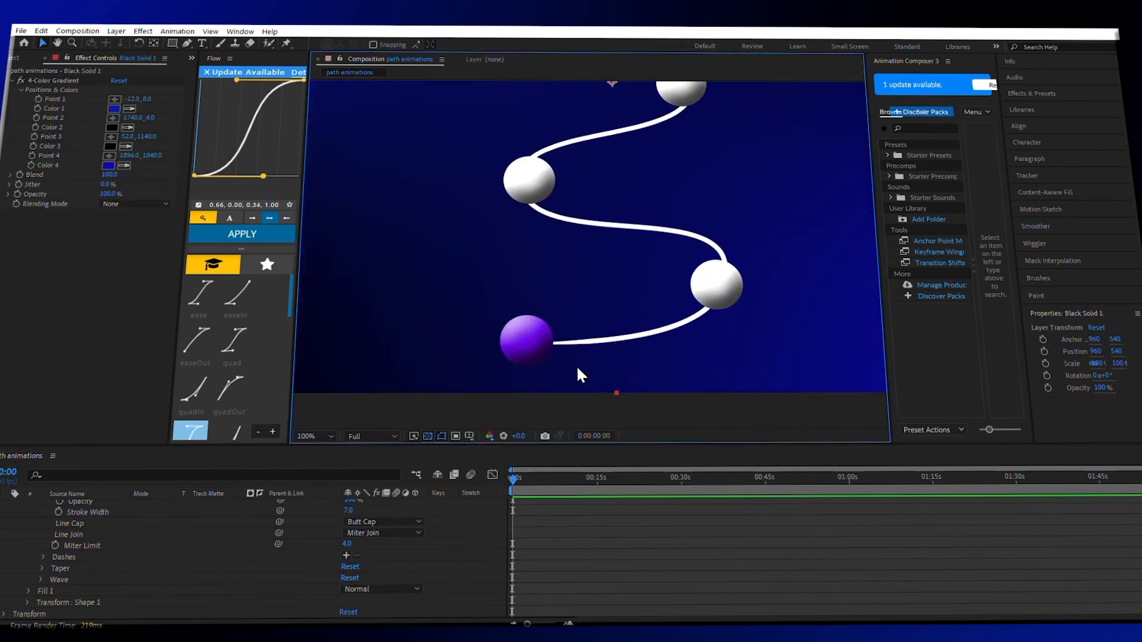
{"action": "scroll", "coordinate": [601, 356], "scroll_direction": "up", "scroll_amount": 5}
Add a white text layer reading SMMA in LEMON MILK Bold near the path's lower end.
{"action": "key", "text": "ctrl+t"}
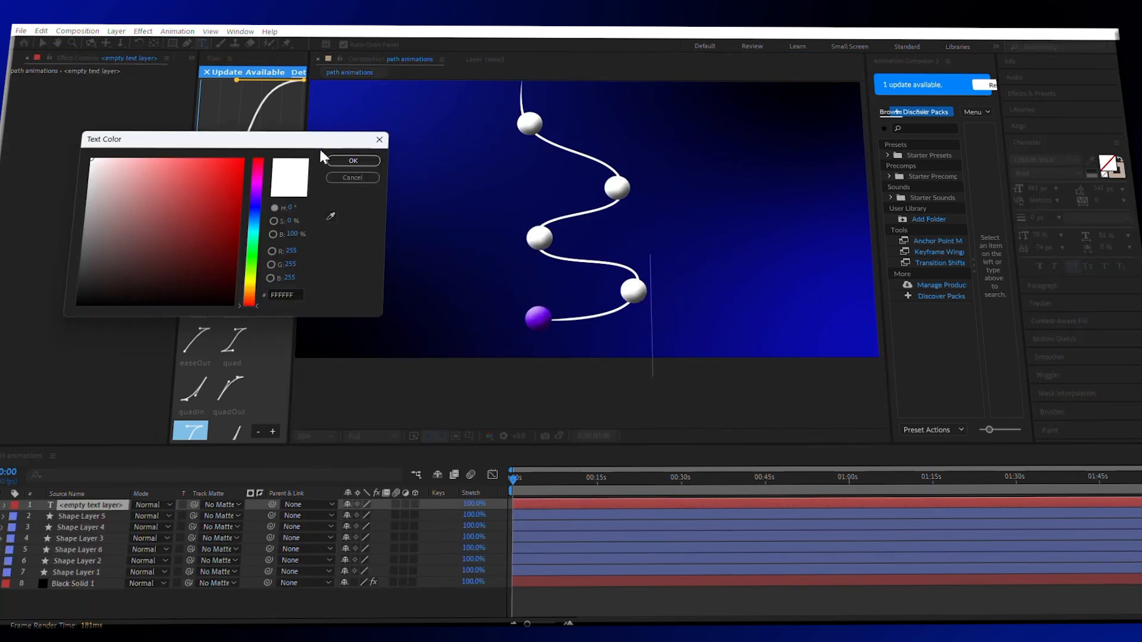
{"action": "left_click", "coordinate": [352, 162]}
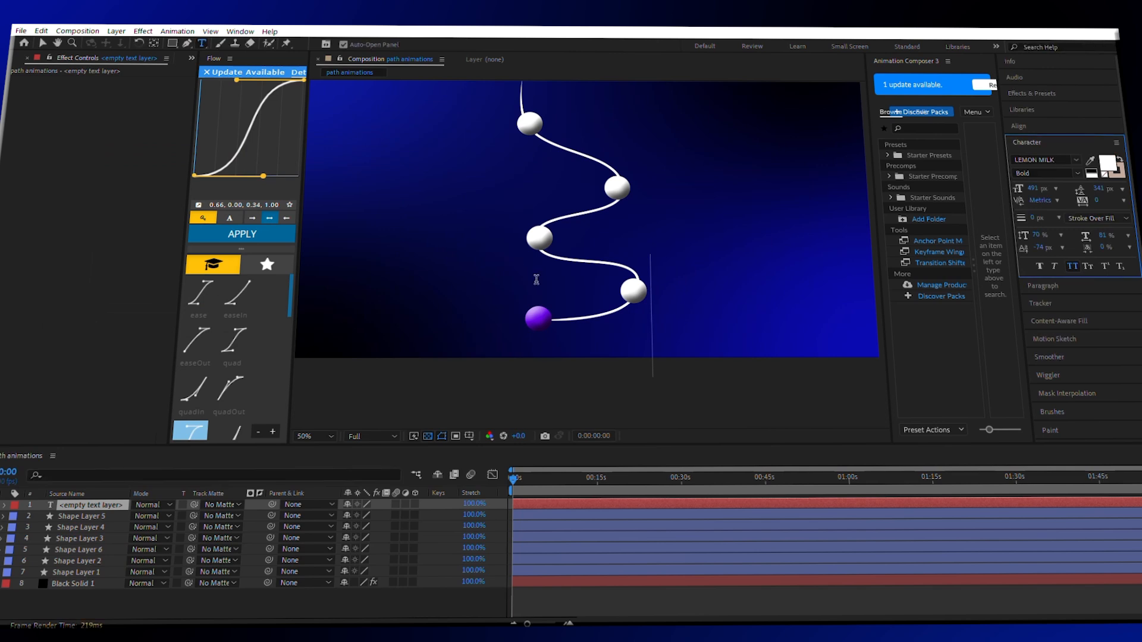
{"action": "type", "text": "S"}
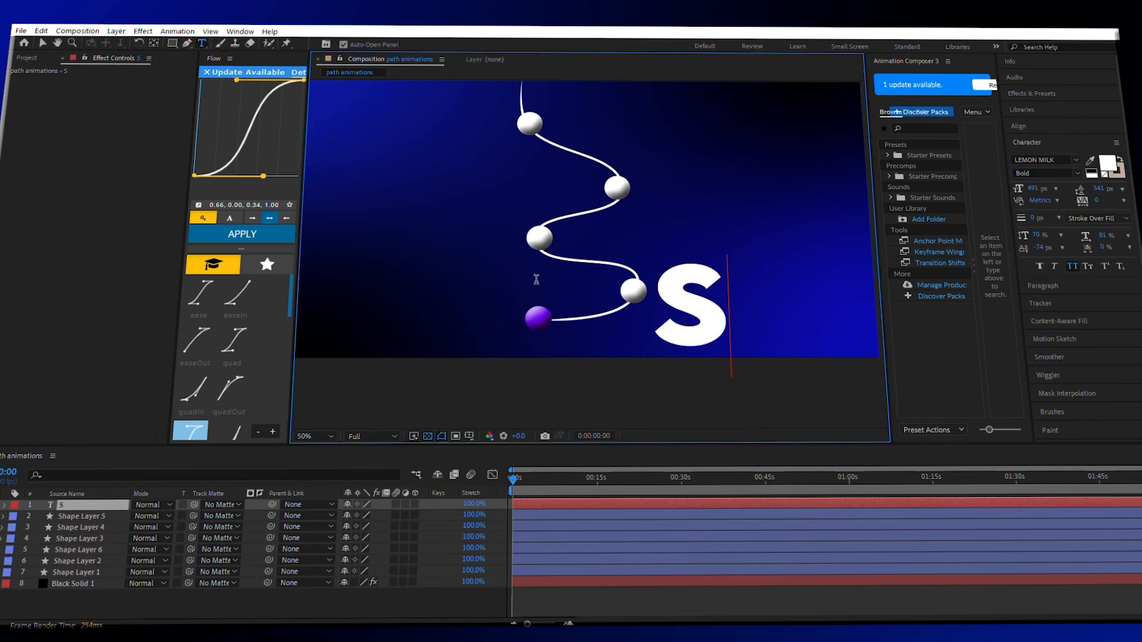
{"action": "type", "text": "MMA"}
{"action": "scroll", "coordinate": [629, 309], "scroll_direction": "down", "scroll_amount": 4}
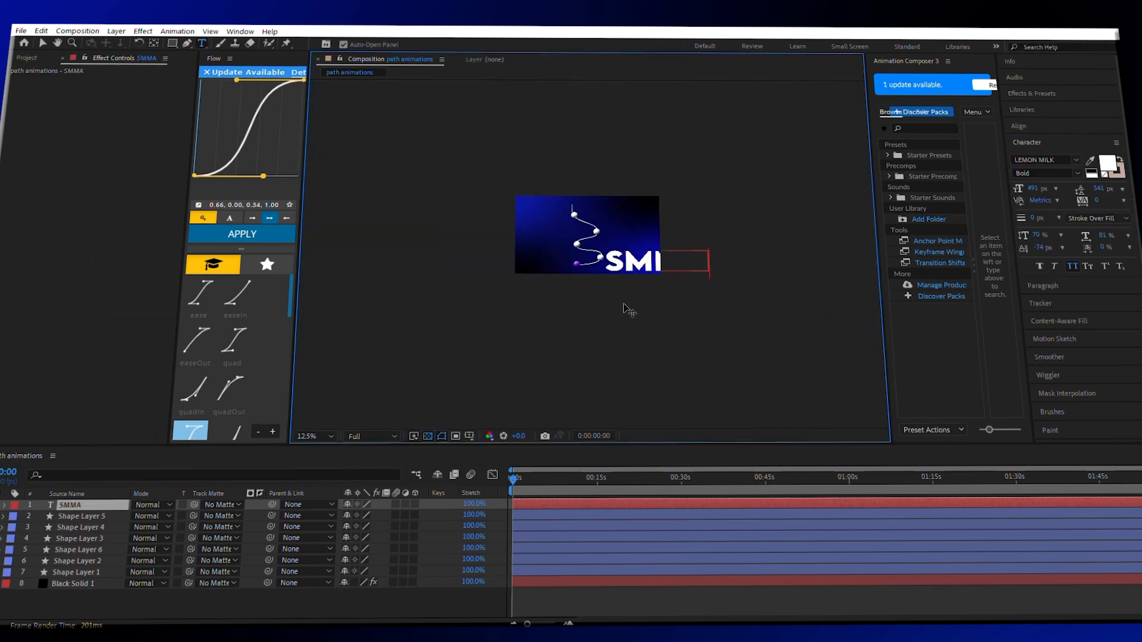
{"action": "left_click", "coordinate": [42, 43]}
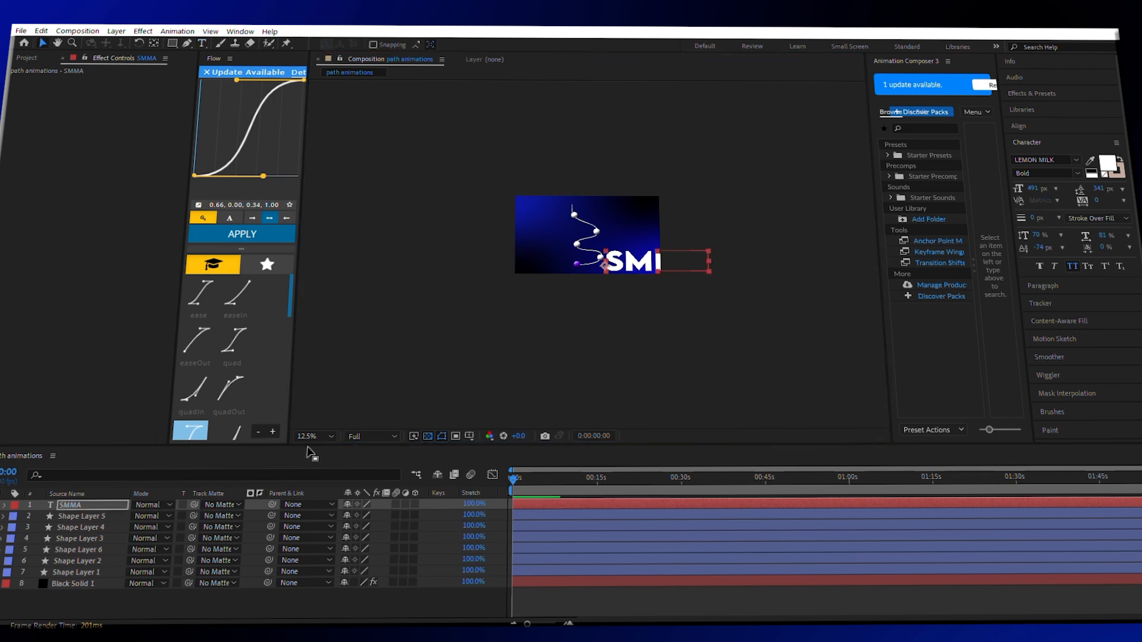
Scale the SMMA text down to 27% and place it just beside and below the lowest white ball.
{"action": "key", "text": "s"}
{"action": "left_click_drag", "start_coordinate": [386, 518], "coordinate": [348, 515]}
{"action": "key", "text": "period"}
{"action": "left_click_drag", "start_coordinate": [793, 349], "coordinate": [690, 324]}
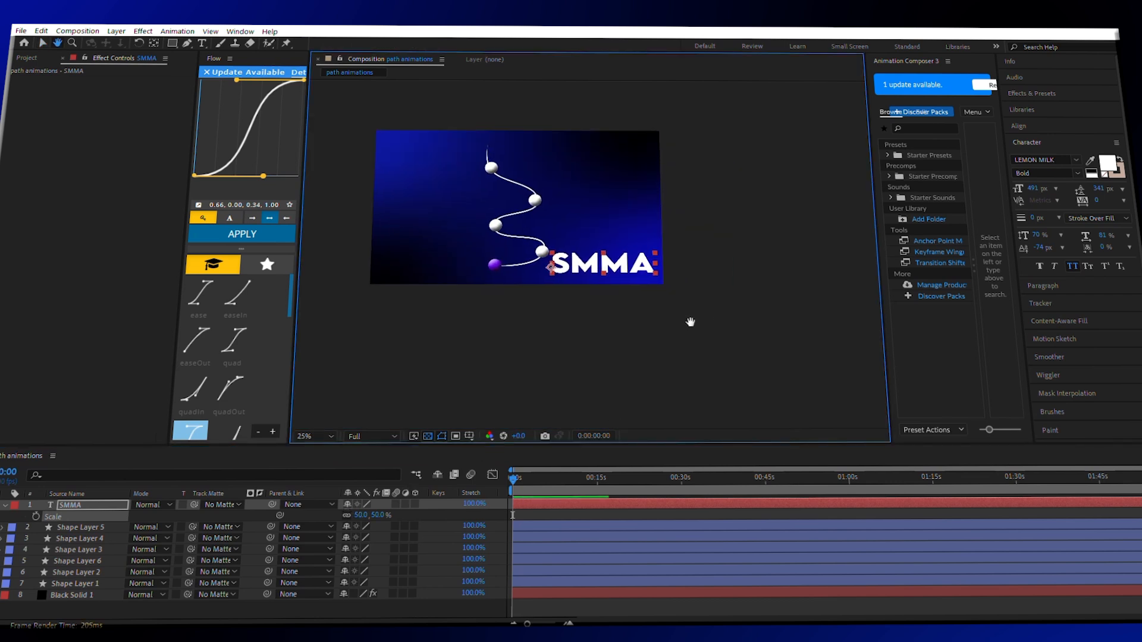
{"action": "left_click_drag", "start_coordinate": [360, 515], "coordinate": [363, 517]}
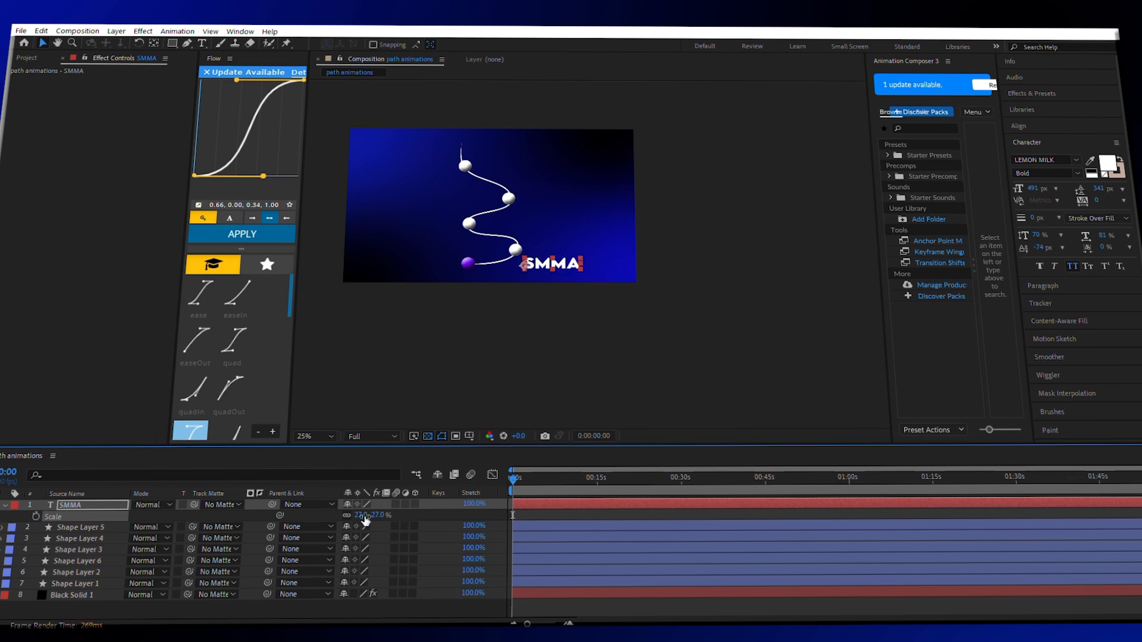
{"action": "scroll", "coordinate": [605, 373], "scroll_direction": "up", "scroll_amount": 2}
{"action": "left_click_drag", "start_coordinate": [489, 313], "coordinate": [484, 343]}
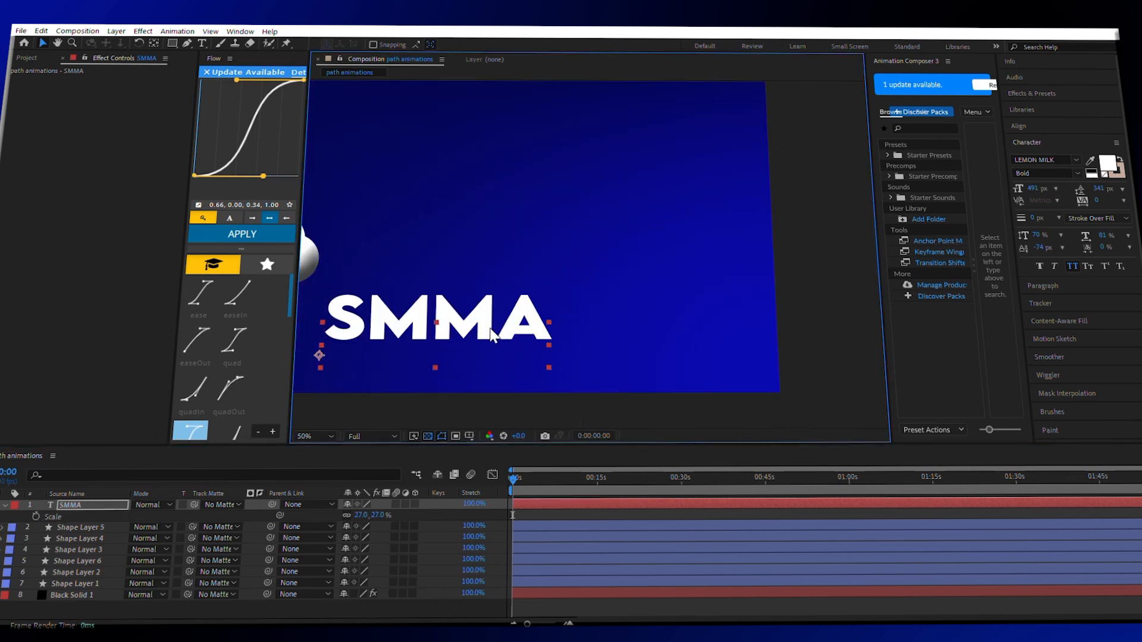
{"action": "scroll", "coordinate": [485, 345], "scroll_direction": "down", "scroll_amount": 2}
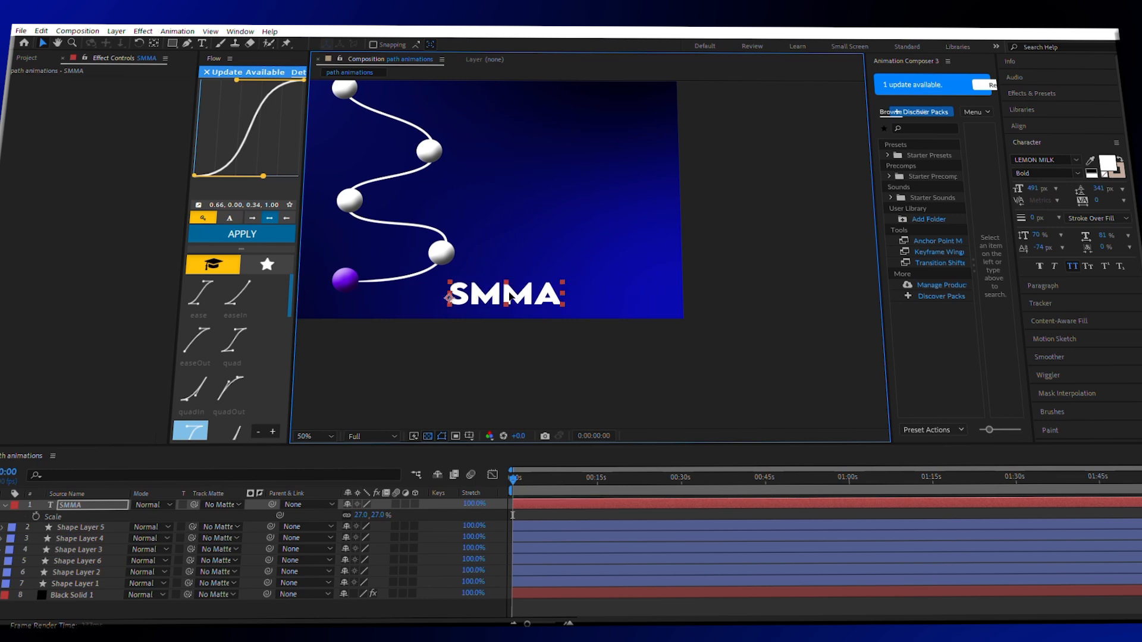
Enlarge the SMMA text to 31% and set its fill color to purple 7E00FE.
{"action": "left_click_drag", "start_coordinate": [378, 515], "coordinate": [385, 514]}
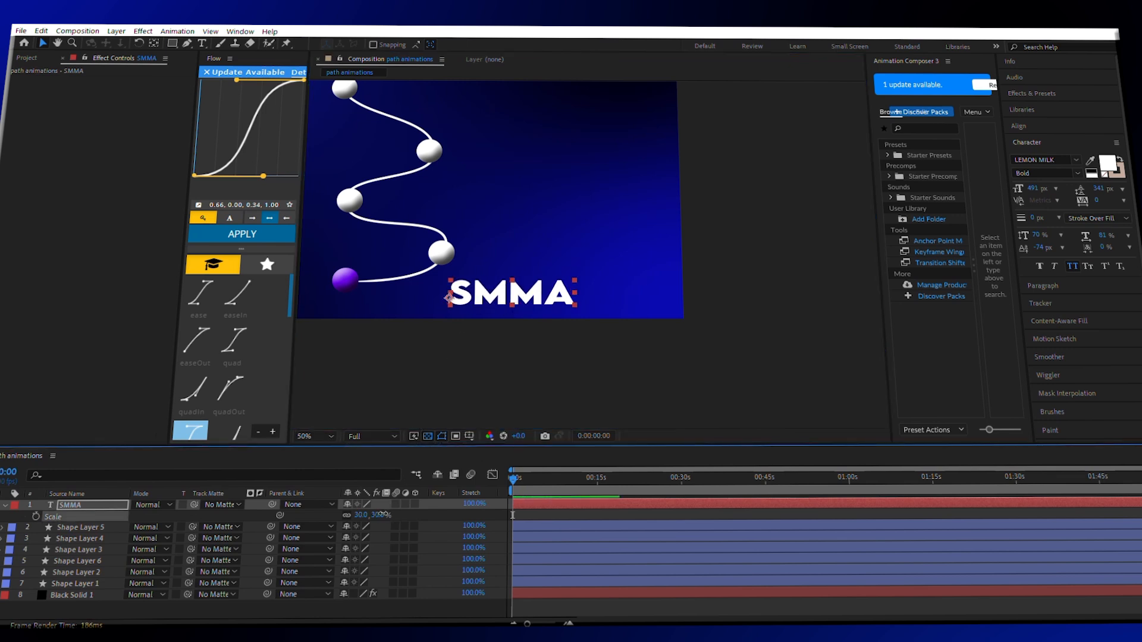
{"action": "left_click_drag", "start_coordinate": [540, 293], "coordinate": [539, 290]}
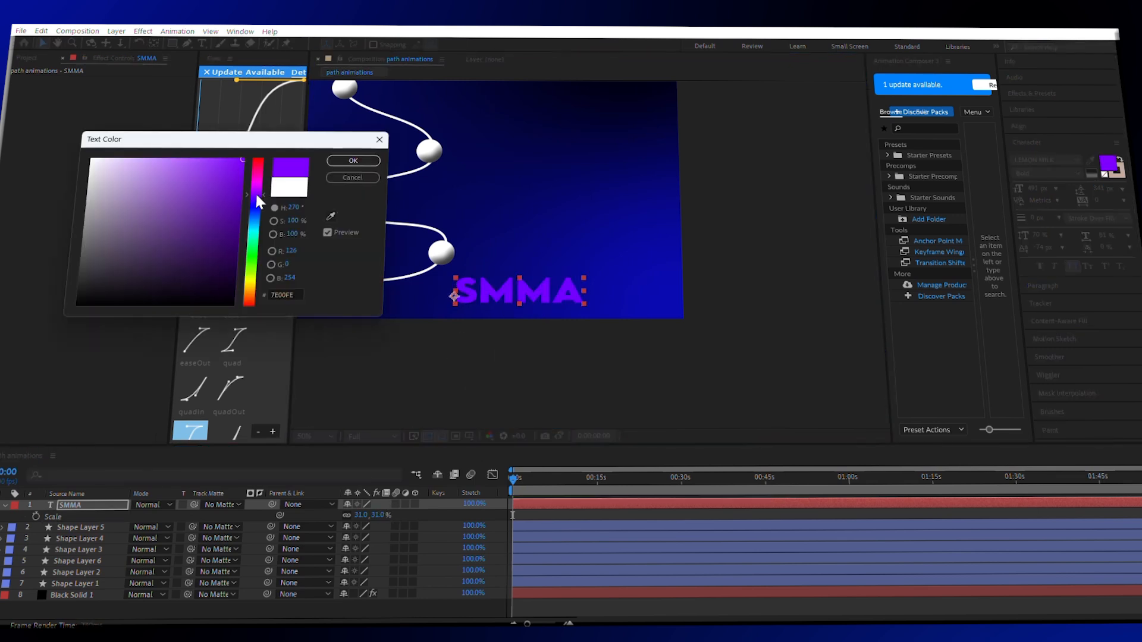
{"action": "left_click", "coordinate": [334, 162]}
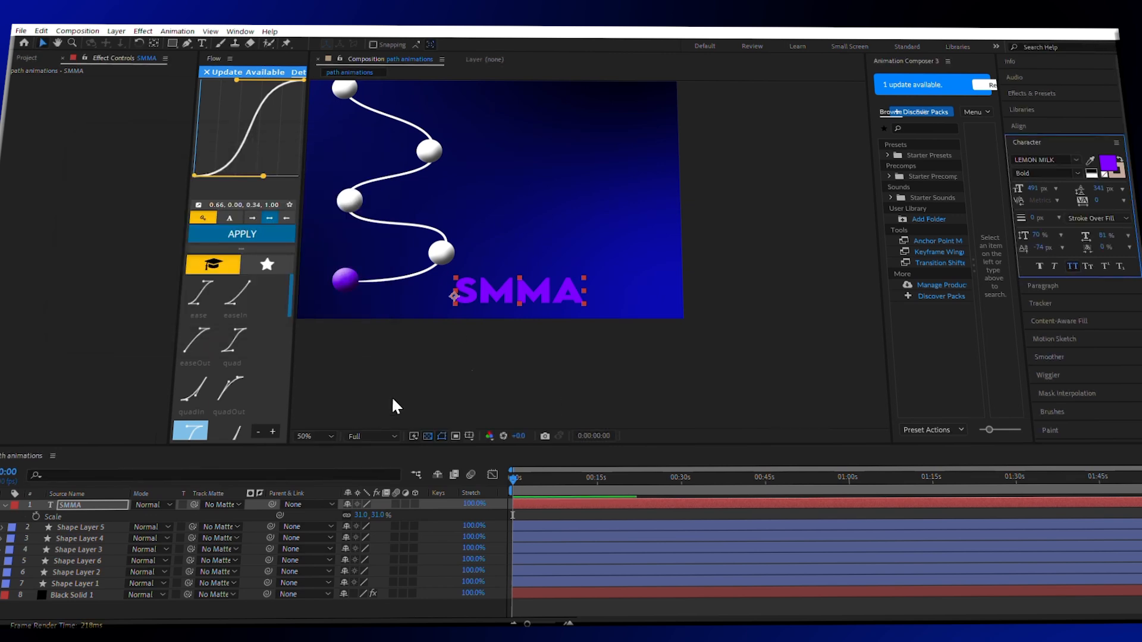
Duplicate the SMMA text layer and draw a rectangular mask over the upper half of the copy's letters.
{"action": "left_click", "coordinate": [113, 504]}
{"action": "key", "text": "ctrl+d"}
{"action": "left_click", "coordinate": [173, 44]}
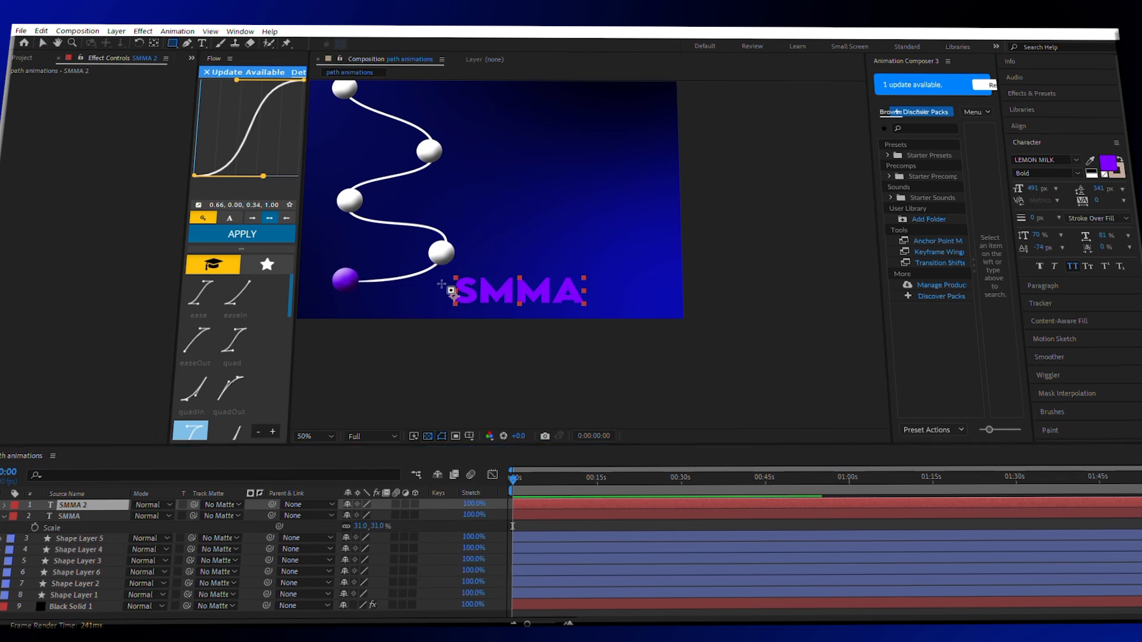
{"action": "left_click_drag", "start_coordinate": [450, 271], "coordinate": [584, 290]}
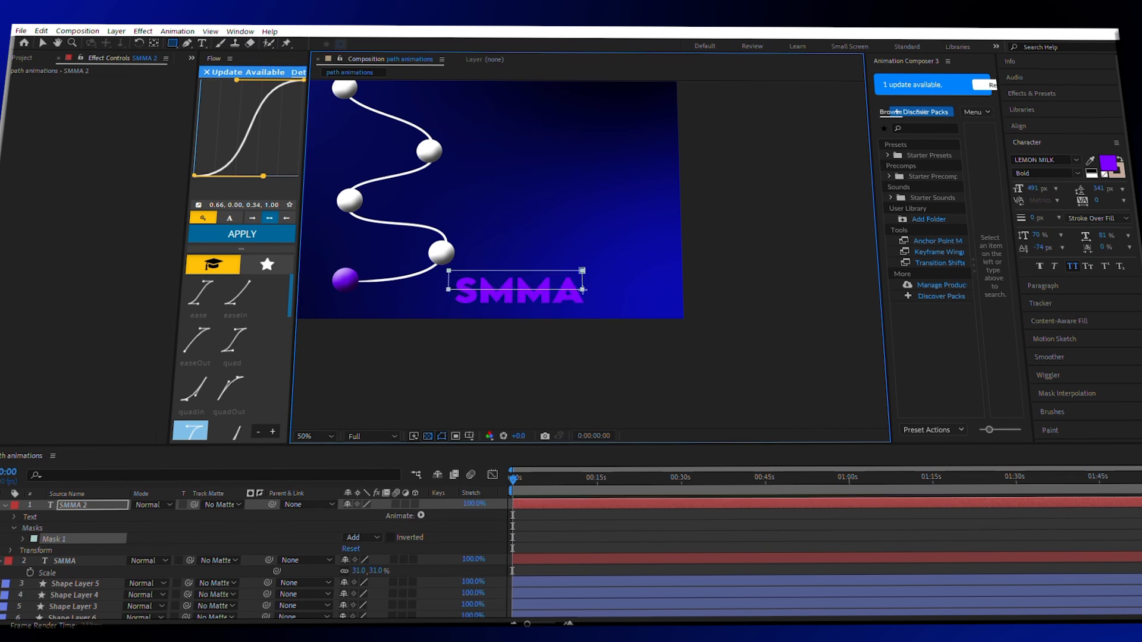
Set the masked SMMA copy's fill color to white, FFFFFF.
{"action": "left_click", "coordinate": [71, 506]}
{"action": "left_click", "coordinate": [1106, 162]}
{"action": "left_click_drag", "start_coordinate": [172, 264], "coordinate": [5, 96]}
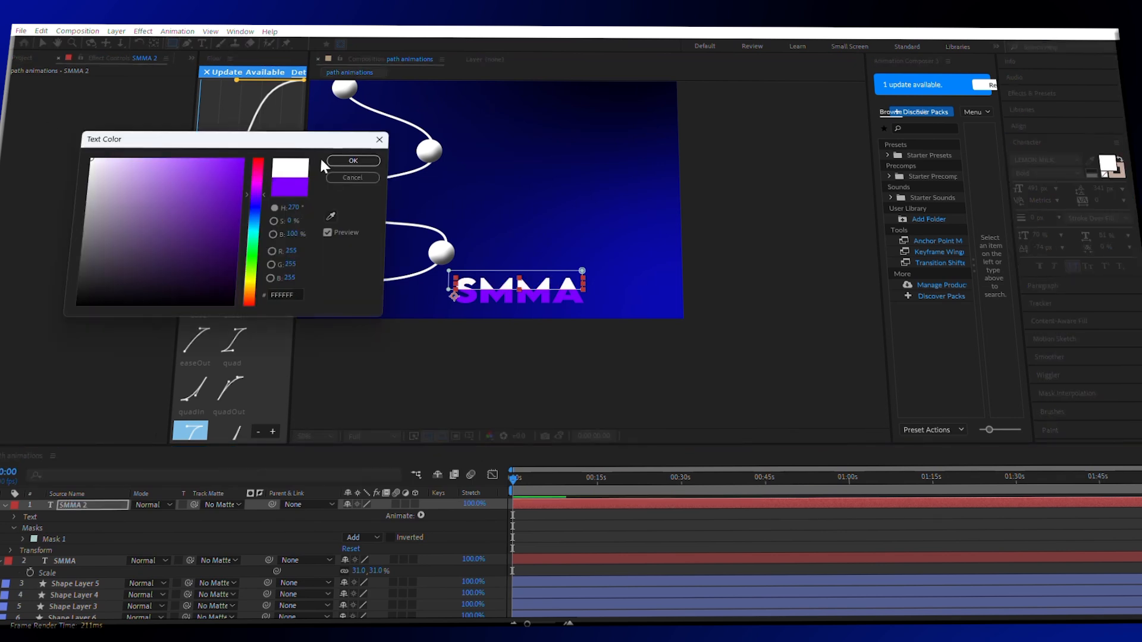
{"action": "left_click", "coordinate": [353, 160]}
Feather the white text copy's mask by 55 pixels so it blends into the purple text.
{"action": "left_click", "coordinate": [95, 534]}
{"action": "key", "text": "f"}
{"action": "left_click_drag", "start_coordinate": [375, 523], "coordinate": [391, 526]}
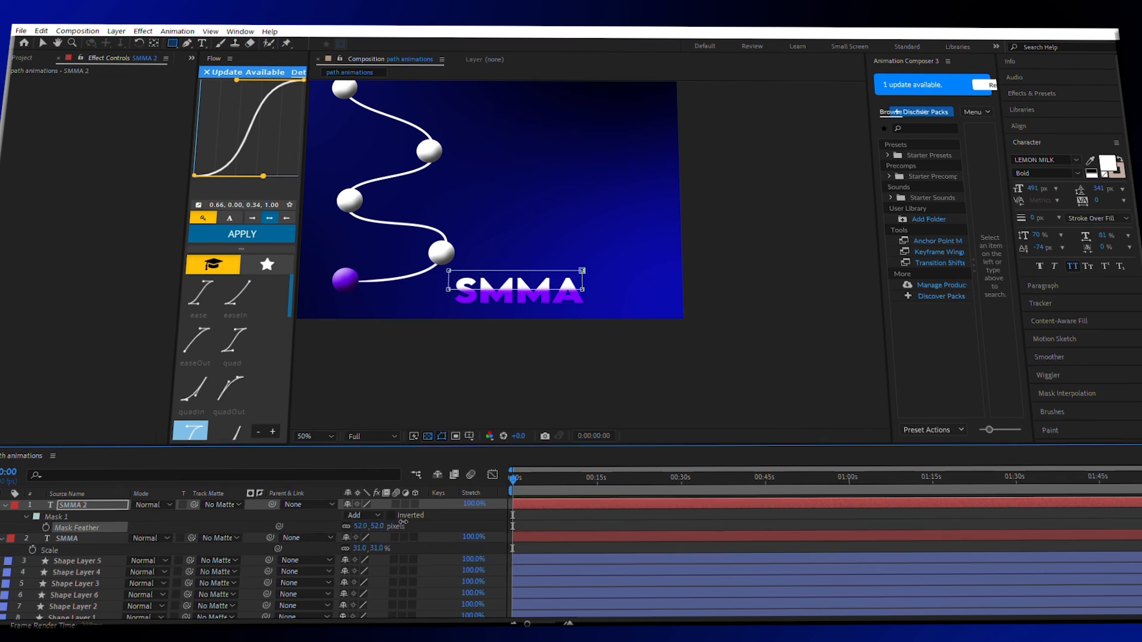
{"action": "left_click", "coordinate": [42, 43]}
{"action": "left_click", "coordinate": [770, 327]}
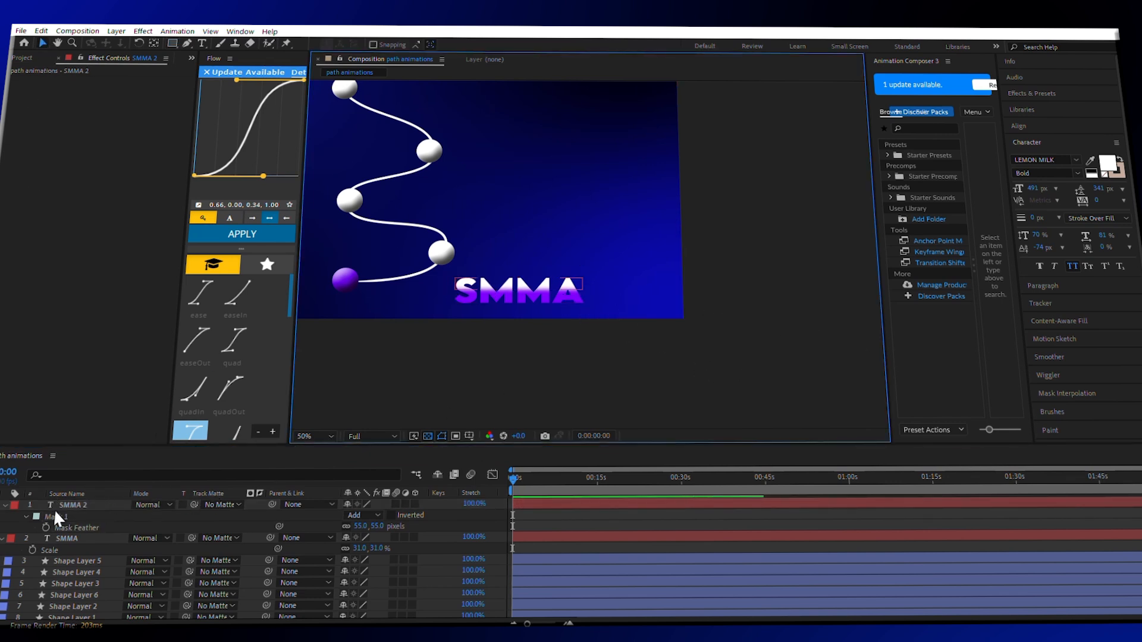
Duplicate both SMMA text layers and move the pair of copies to the path's upper end, at about 835, 128.
{"action": "left_click", "coordinate": [70, 502]}
{"action": "left_click", "coordinate": [78, 536], "text": "ctrl"}
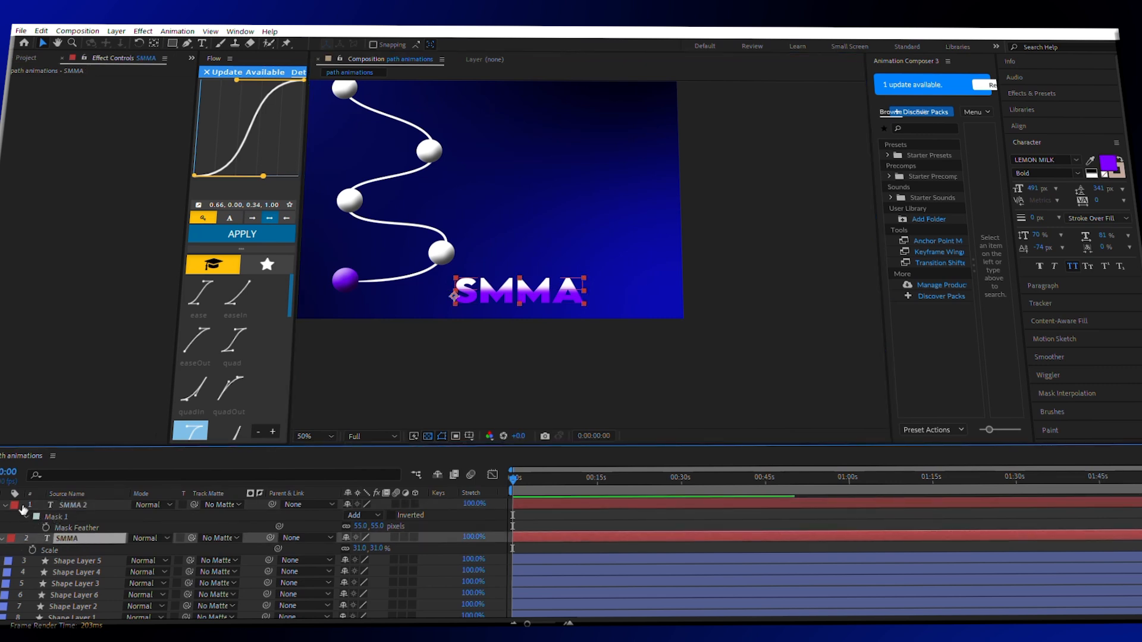
{"action": "key", "text": "ctrl+d"}
{"action": "left_click_drag", "start_coordinate": [100, 527], "coordinate": [102, 516]}
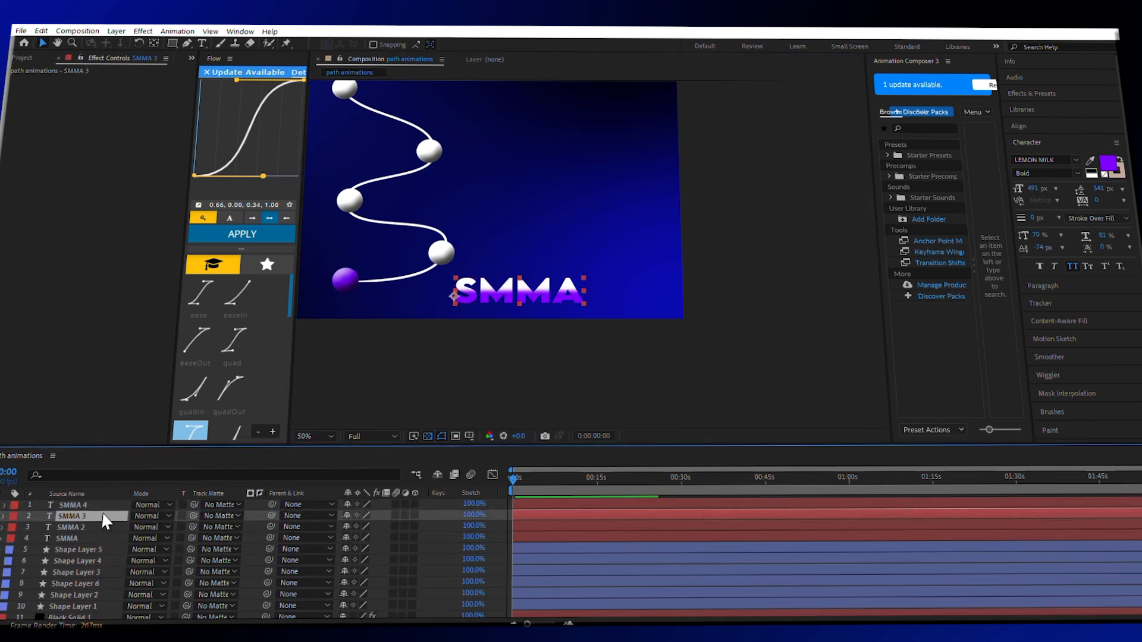
{"action": "left_click", "coordinate": [95, 505], "text": "ctrl"}
{"action": "scroll", "coordinate": [563, 290], "scroll_direction": "down", "scroll_amount": 2}
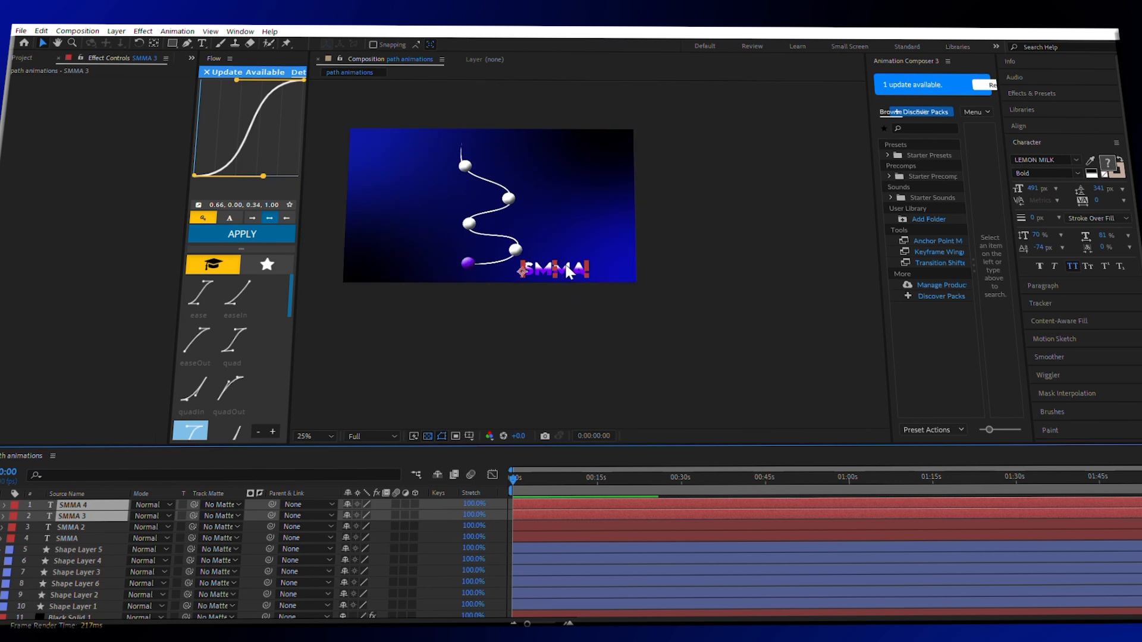
{"action": "left_click_drag", "start_coordinate": [568, 265], "coordinate": [523, 147]}
Replace the text of the purple copy at the path's upper end with IMAN.
{"action": "double_click", "coordinate": [506, 145]}
{"action": "key", "text": "BackSpace"}
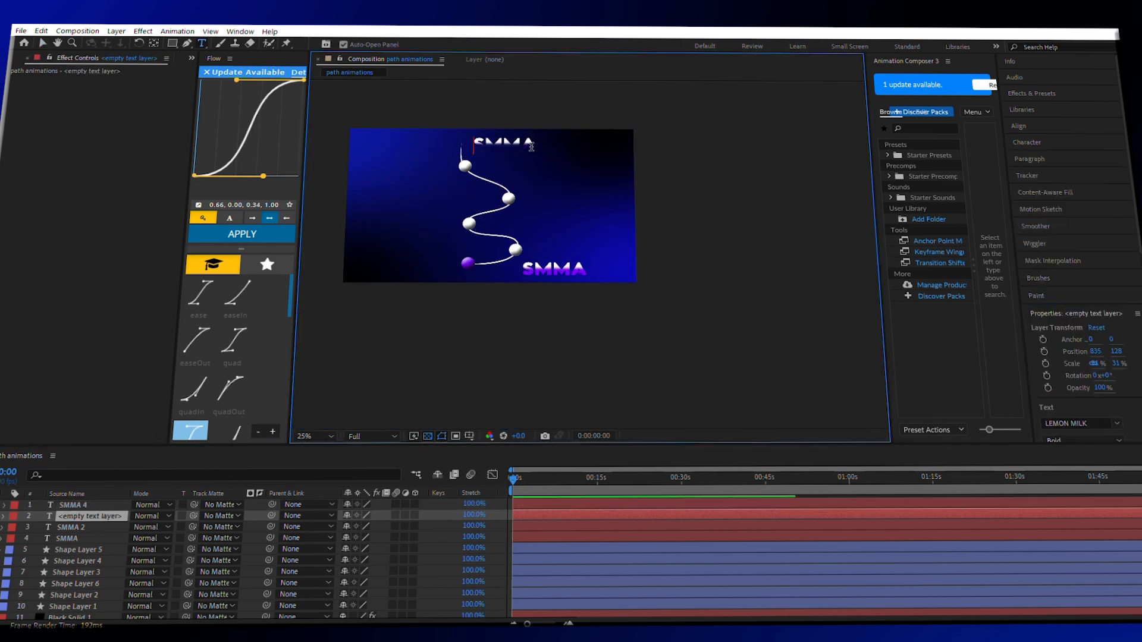
{"action": "type", "text": "IMAN"}
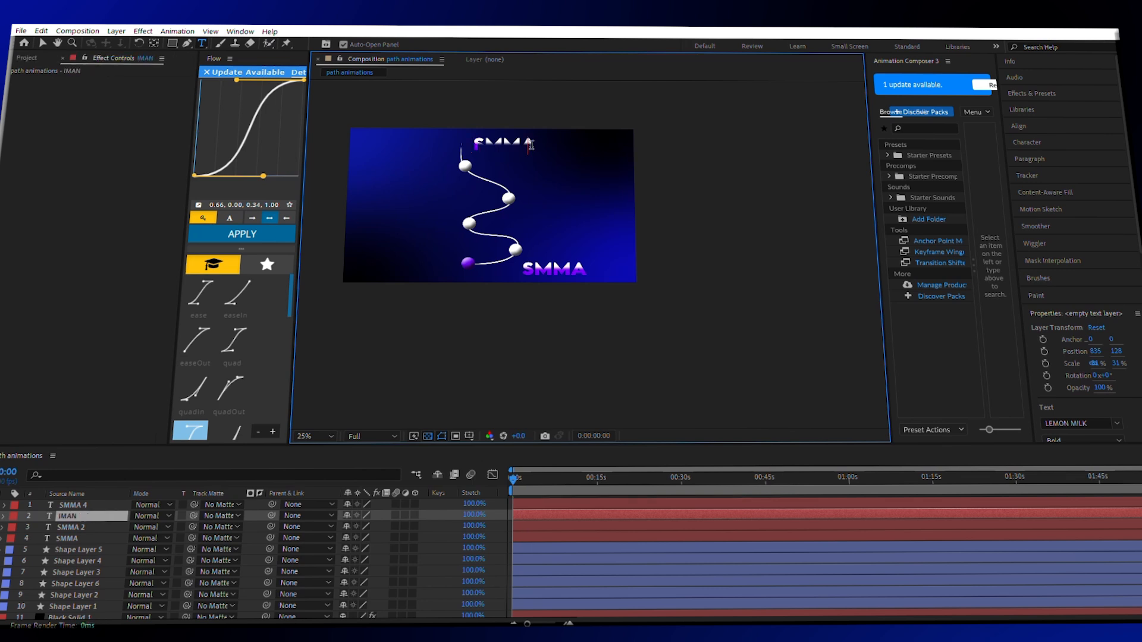
Replace the text of the masked white copy at the path's upper end with IMAN and deselect it.
{"action": "left_click", "coordinate": [95, 505]}
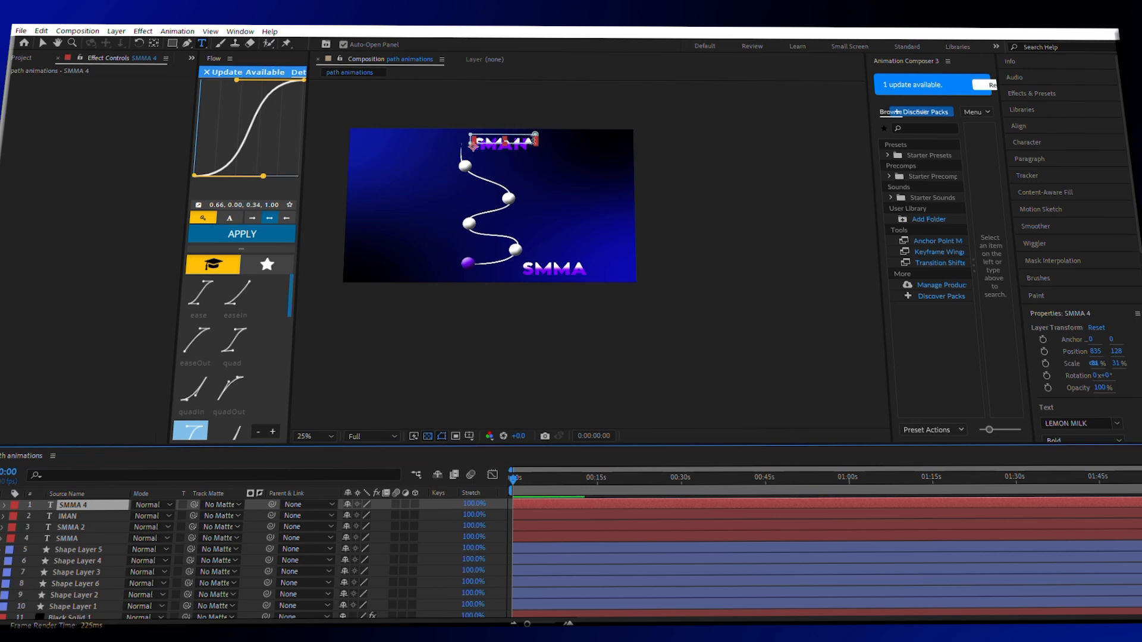
{"action": "left_click", "coordinate": [534, 140]}
{"action": "key", "text": "BackSpace"}
{"action": "key", "text": "BackSpace"}
{"action": "key", "text": "BackSpace"}
{"action": "key", "text": "BackSpace"}
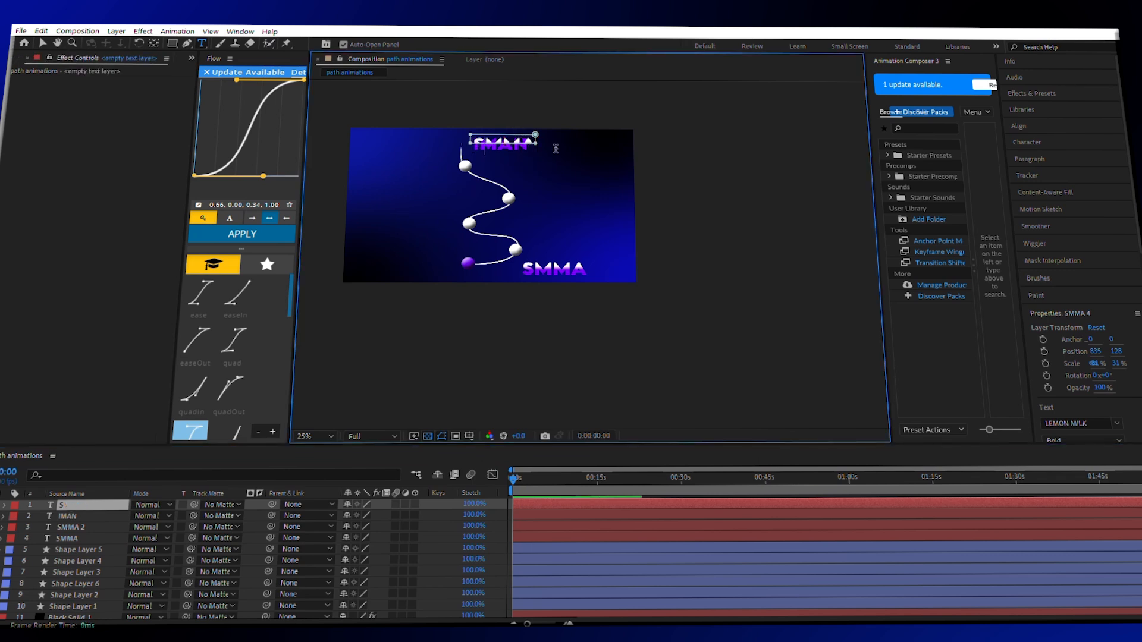
{"action": "type", "text": "IMAN"}
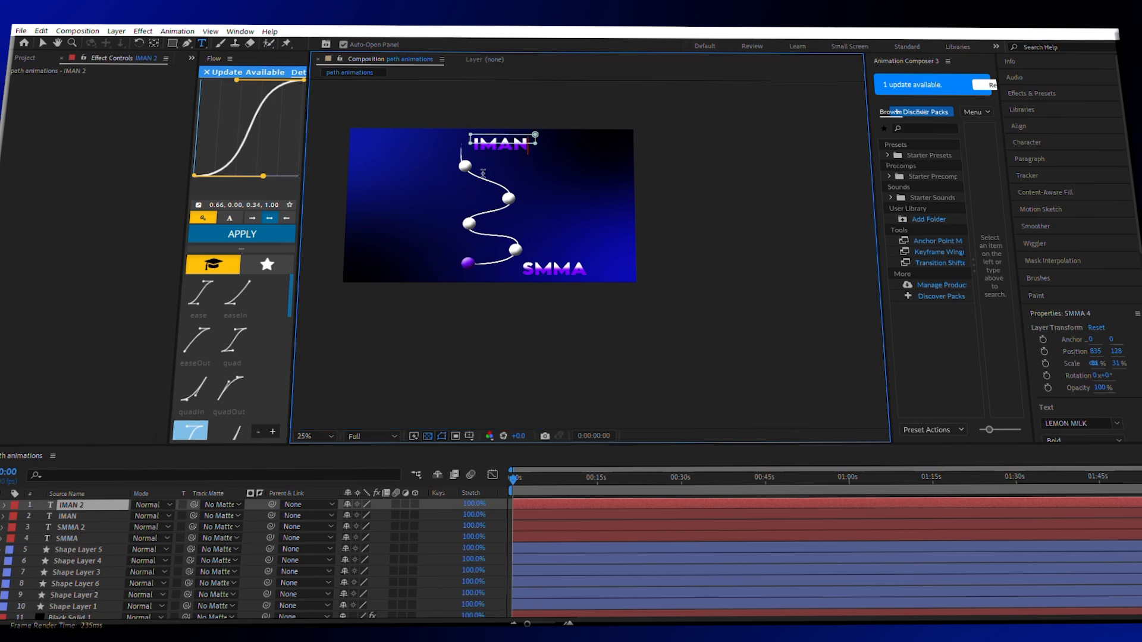
{"action": "left_click", "coordinate": [42, 43]}
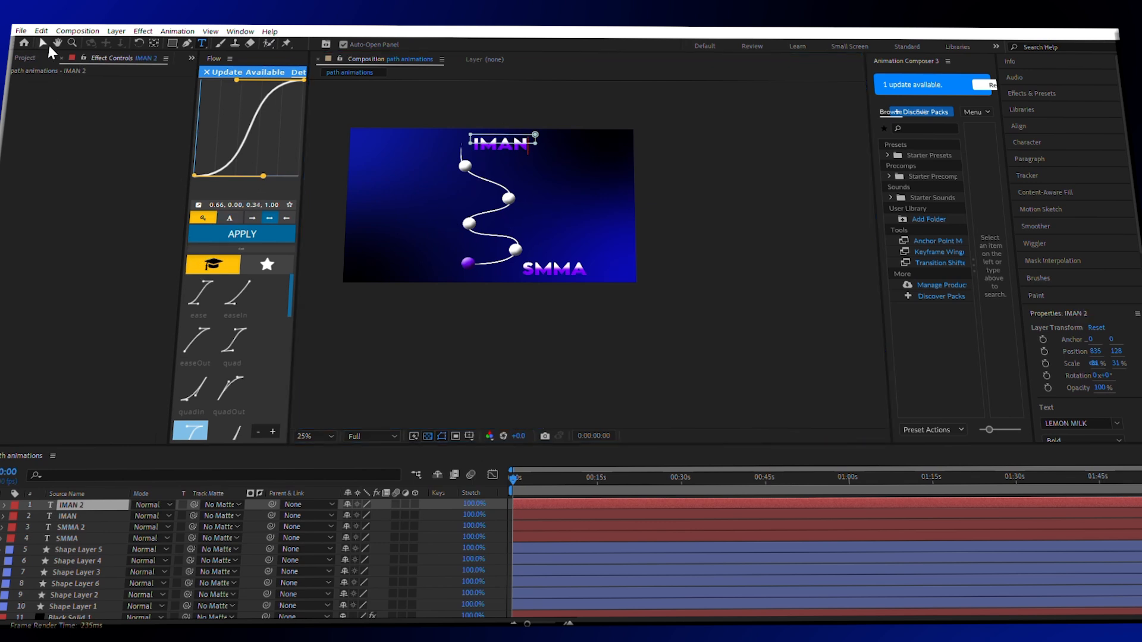
{"action": "left_click", "coordinate": [646, 370]}
{"action": "scroll", "coordinate": [587, 242], "scroll_direction": "up", "scroll_amount": 1}
{"action": "left_click_drag", "start_coordinate": [519, 169], "coordinate": [673, 291]}
{"action": "scroll", "coordinate": [630, 263], "scroll_direction": "down", "scroll_amount": 1}
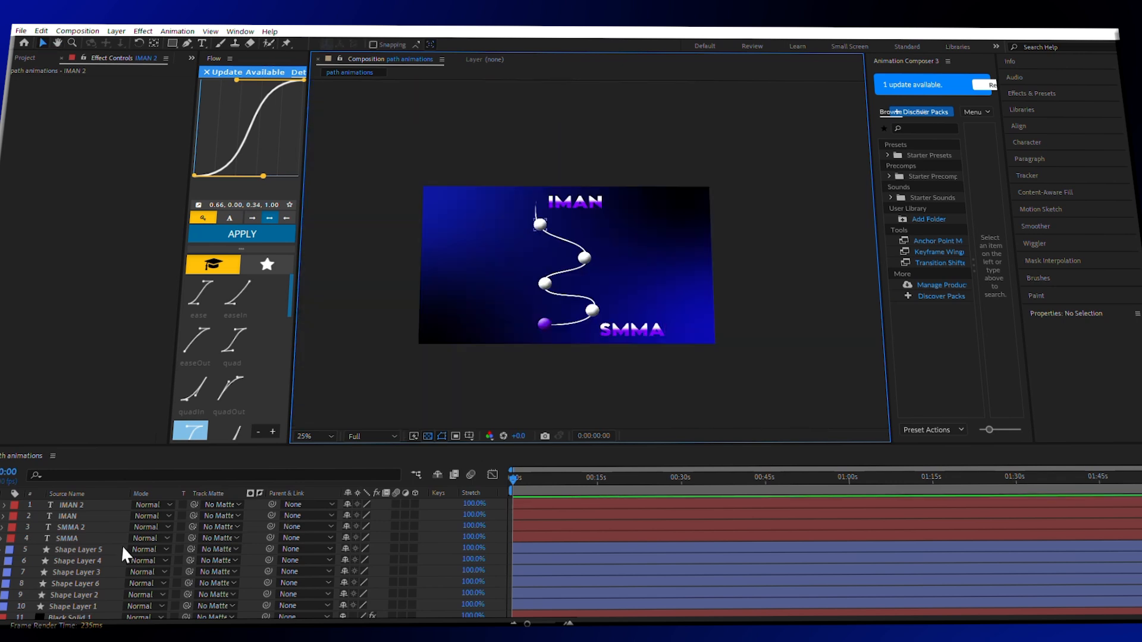
Expand the curved path layer's shape contents, select its Path property, and collapse Shape 1 again.
{"action": "left_click", "coordinate": [582, 324]}
{"action": "scroll", "coordinate": [12, 603], "scroll_direction": "down", "scroll_amount": 1}
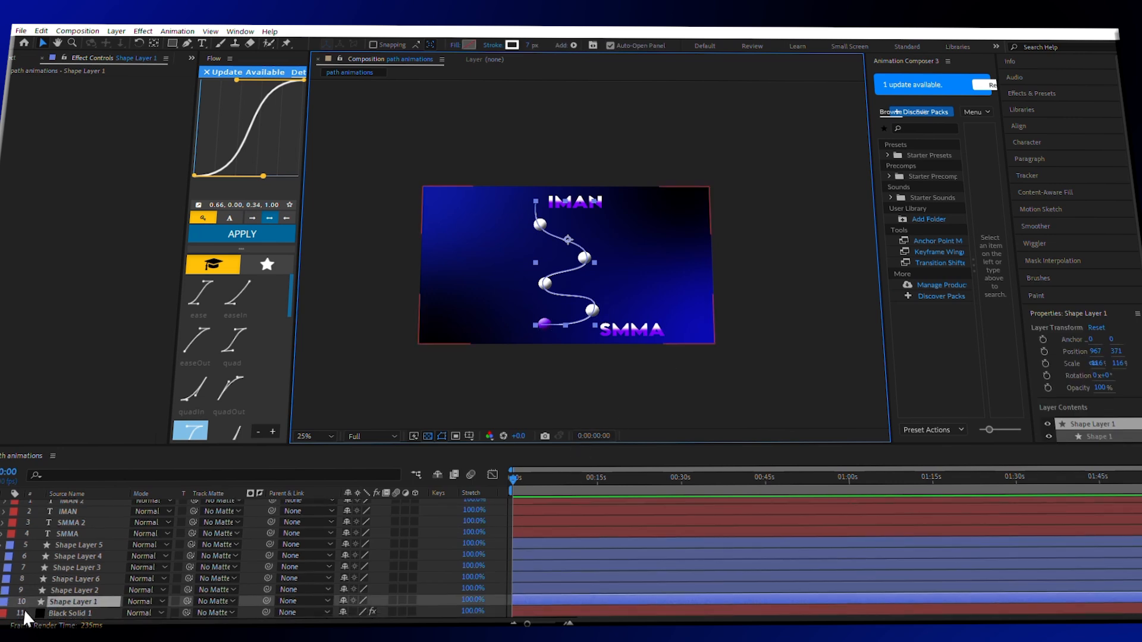
{"action": "left_click", "coordinate": [0, 603]}
{"action": "scroll", "coordinate": [100, 581], "scroll_direction": "down", "scroll_amount": 4}
{"action": "scroll", "coordinate": [52, 552], "scroll_direction": "up", "scroll_amount": 1}
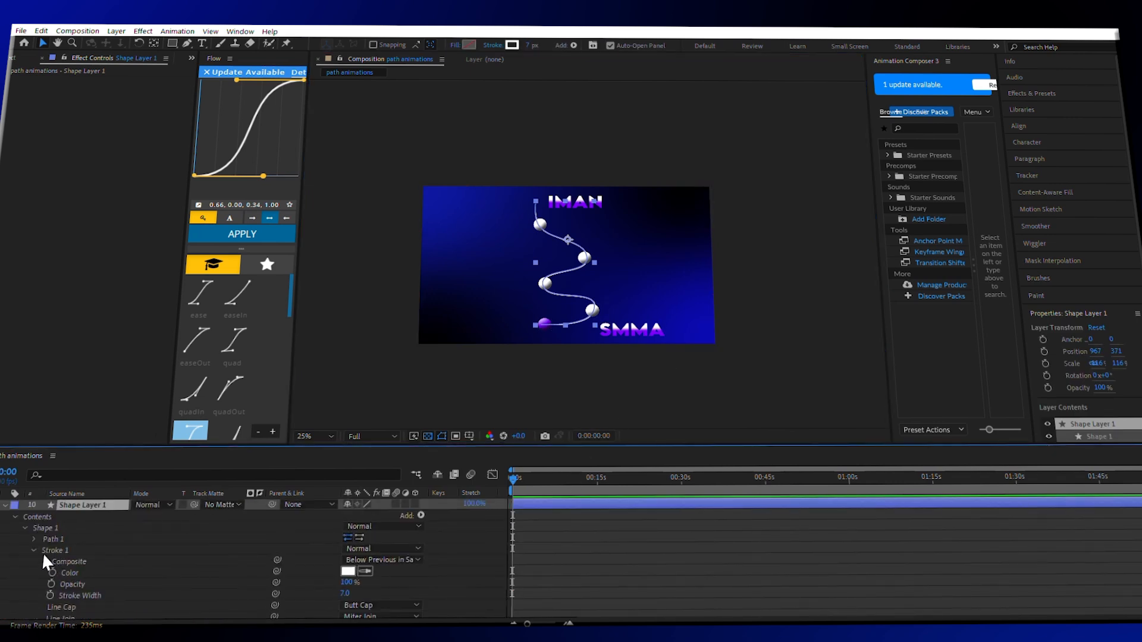
{"action": "left_click", "coordinate": [36, 550]}
{"action": "left_click", "coordinate": [33, 548]}
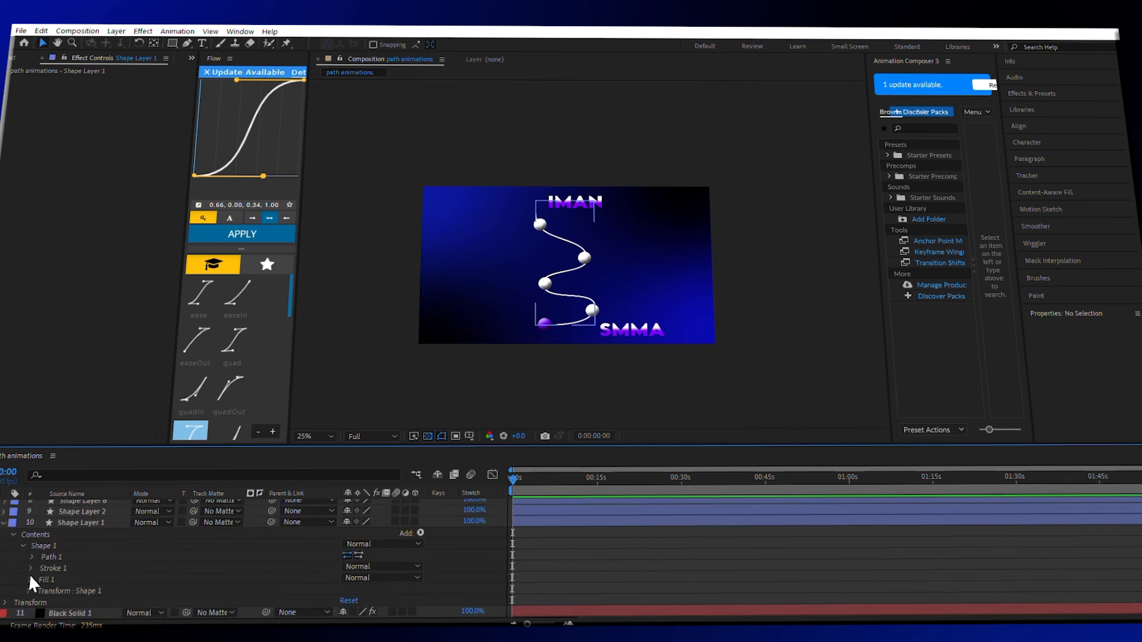
{"action": "left_click", "coordinate": [31, 555]}
{"action": "left_click", "coordinate": [70, 566]}
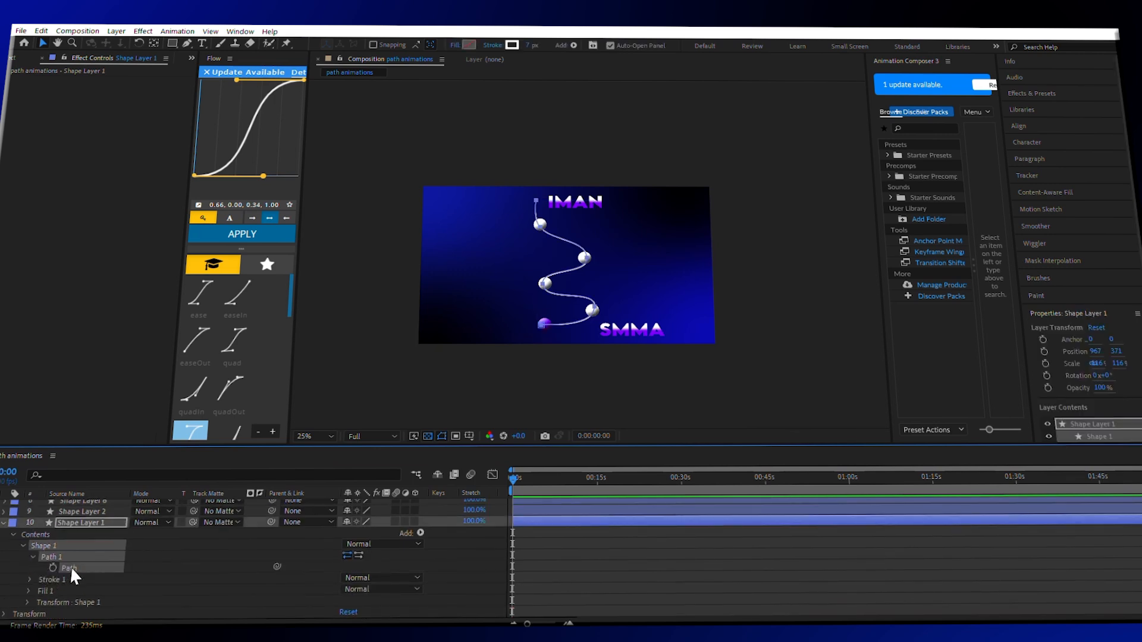
{"action": "left_click", "coordinate": [22, 545]}
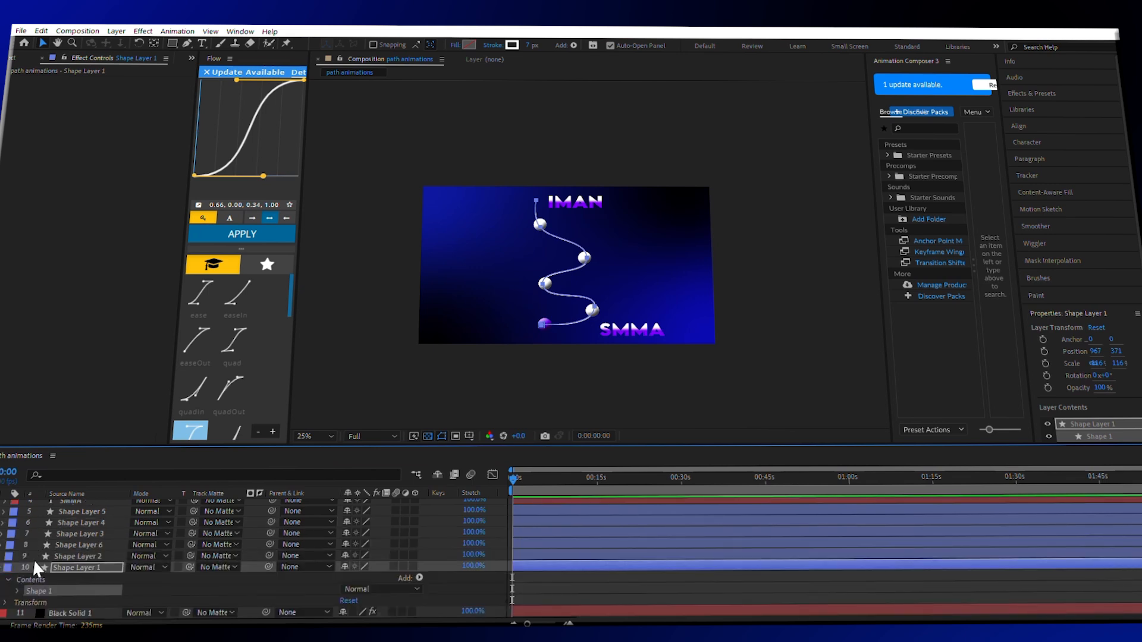
Enable Position keyframing on the purple ball's layer and paste the copied curve path as its motion path.
{"action": "left_click", "coordinate": [76, 557]}
{"action": "left_click", "coordinate": [548, 329]}
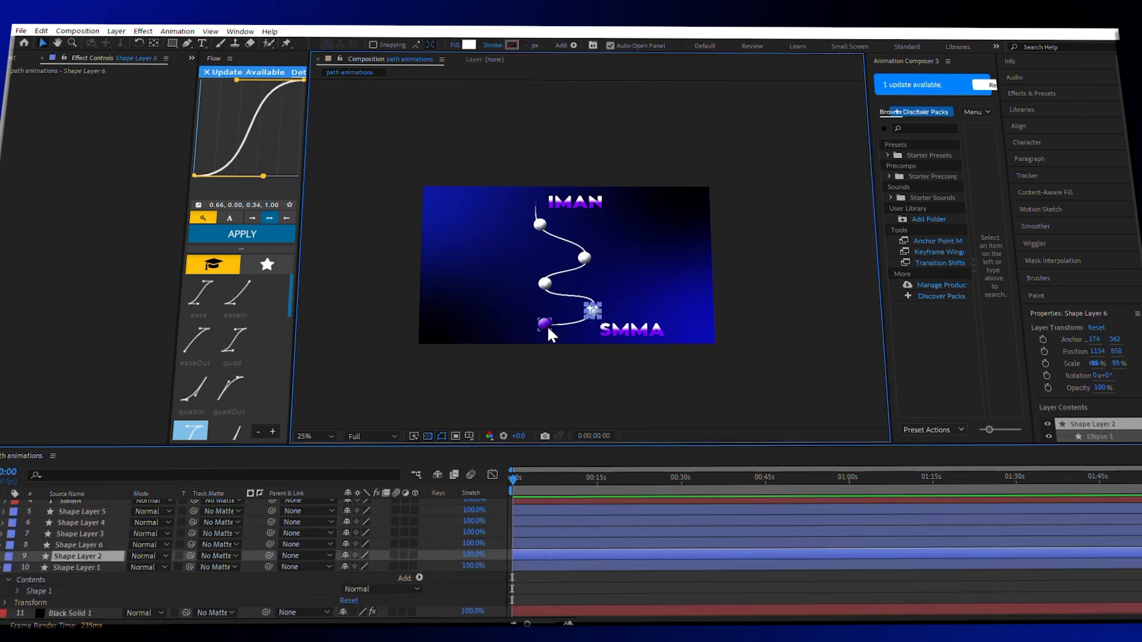
{"action": "left_click", "coordinate": [89, 546]}
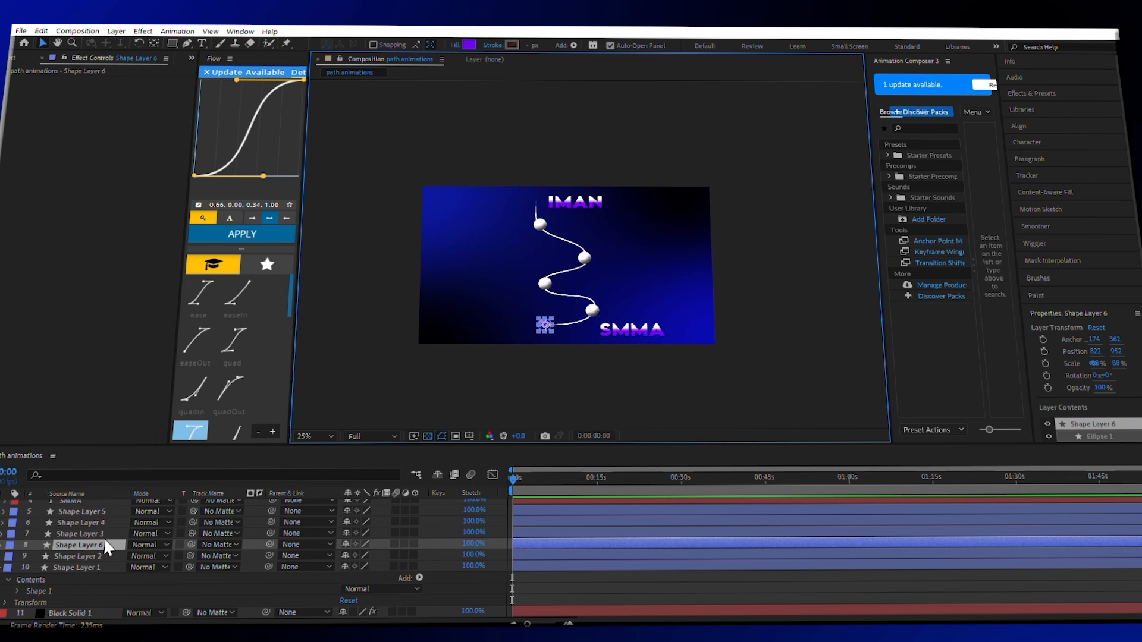
{"action": "key", "text": "p"}
{"action": "left_click", "coordinate": [32, 557]}
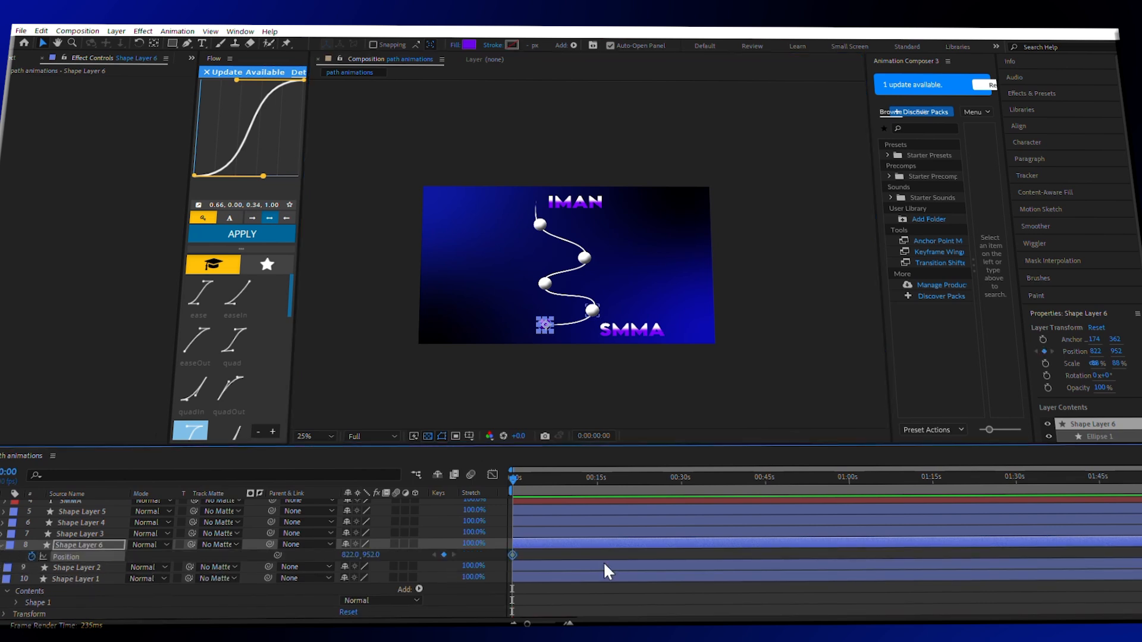
{"action": "key", "text": "ctrl+v"}
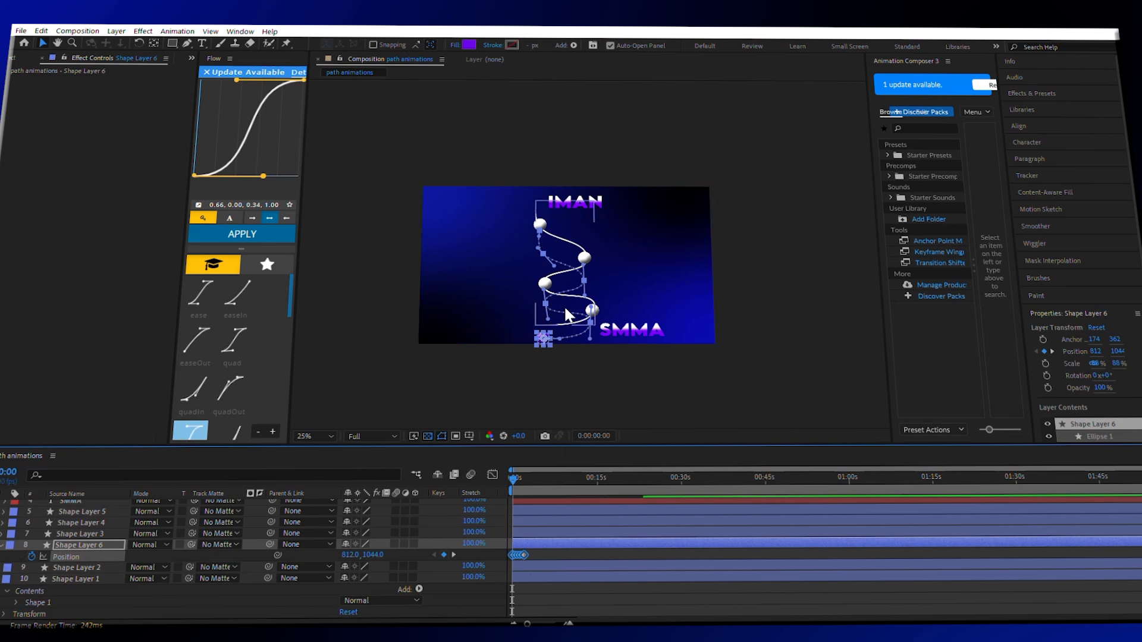
Move the purple ball's motion path to align with the white curve, with the ball starting at 826, 950, and deselect it.
{"action": "scroll", "coordinate": [588, 361], "scroll_direction": "up", "scroll_amount": 2}
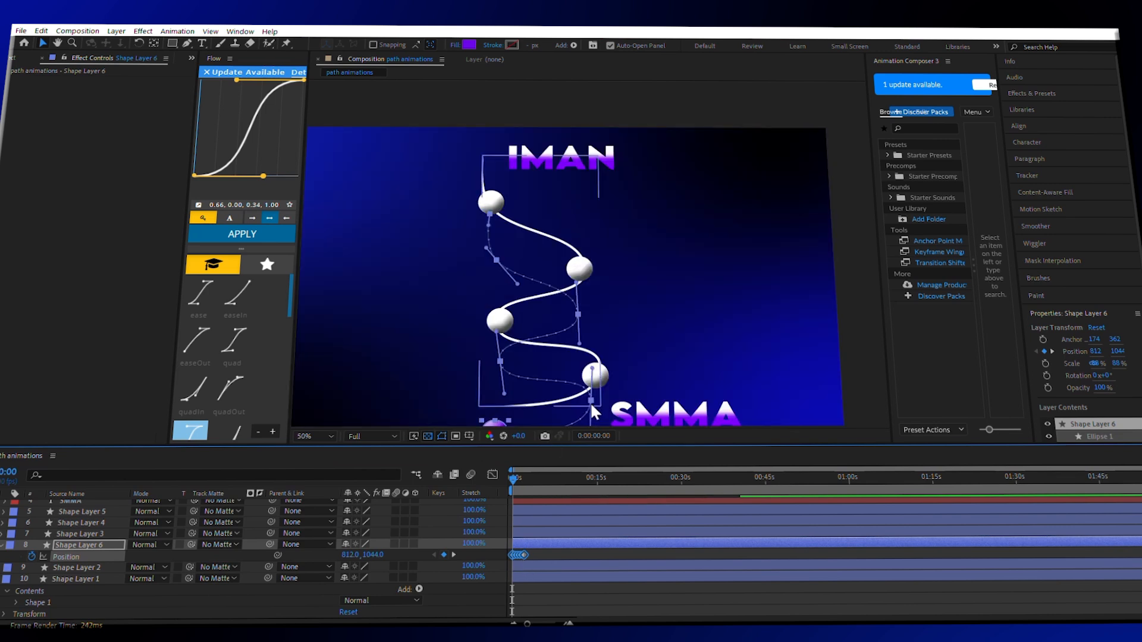
{"action": "left_click_drag", "start_coordinate": [487, 119], "coordinate": [492, 115]}
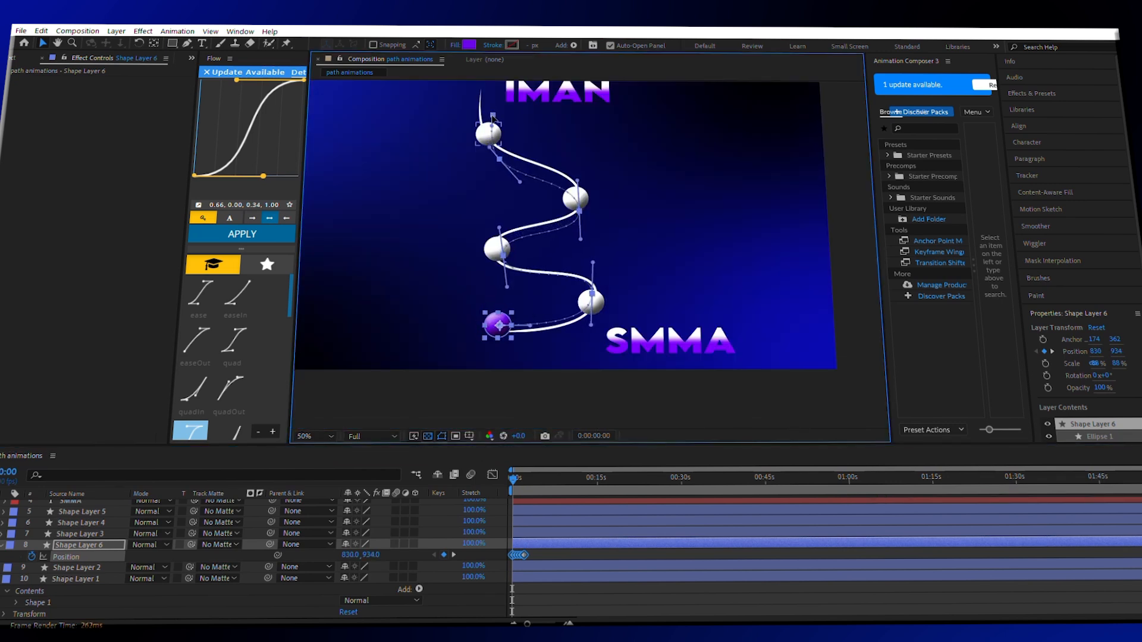
{"action": "left_click_drag", "start_coordinate": [493, 117], "coordinate": [494, 123]}
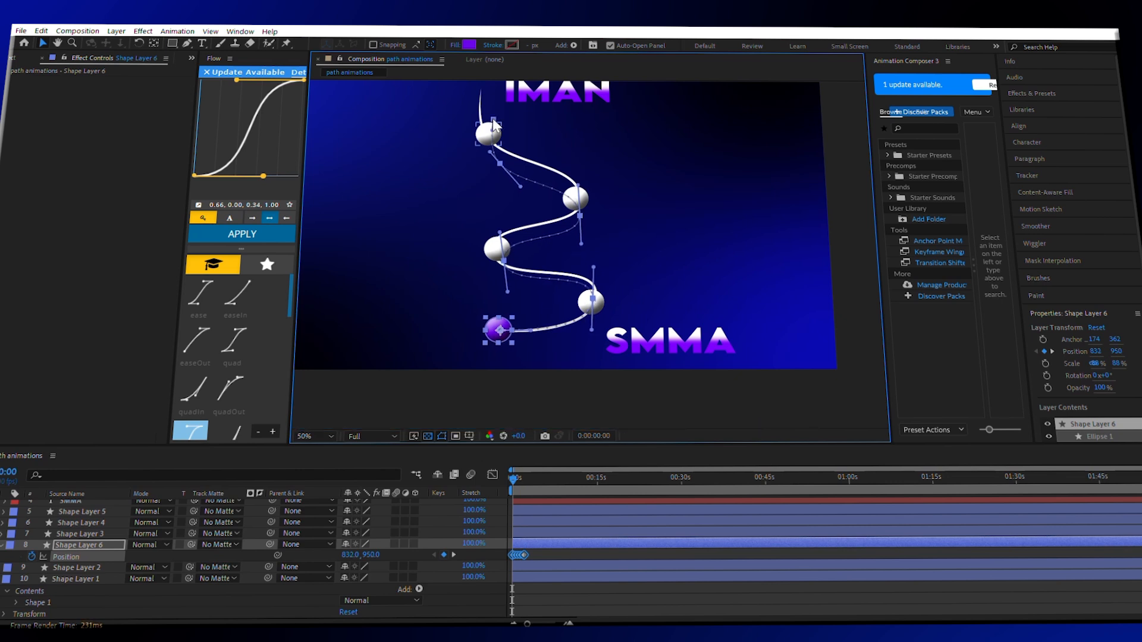
{"action": "key", "text": "period"}
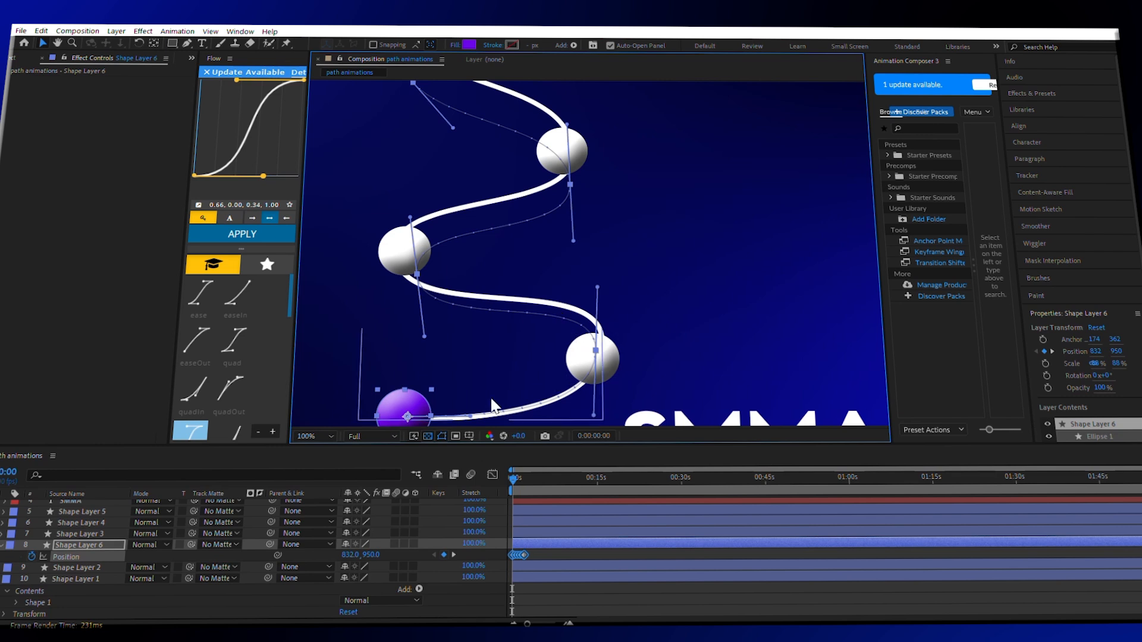
{"action": "key", "text": "comma"}
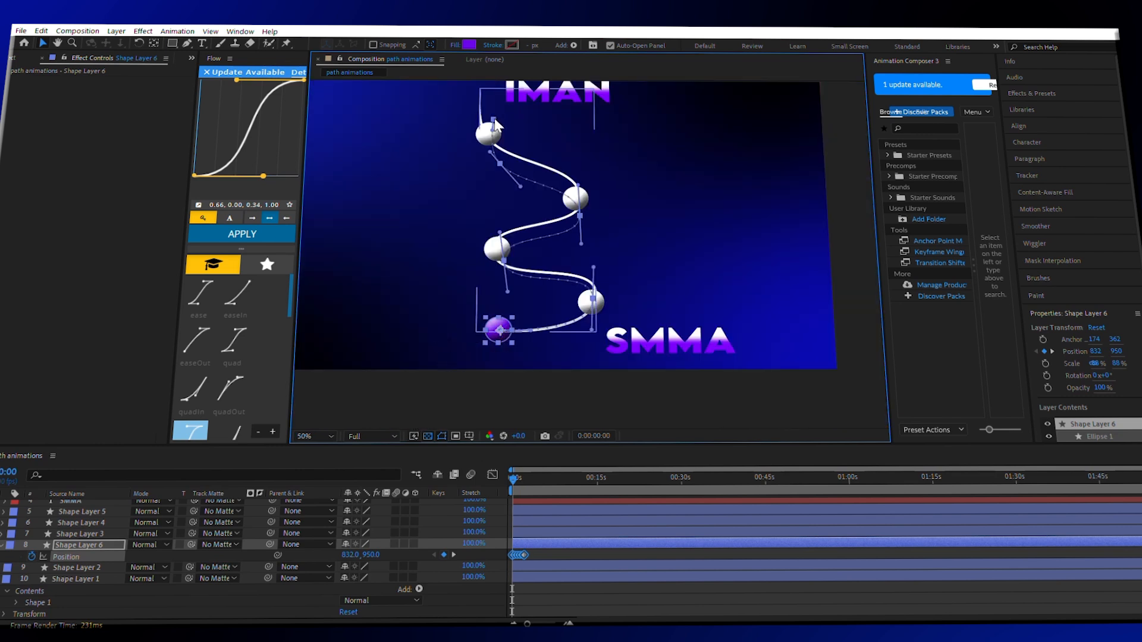
{"action": "mouse_move", "coordinate": [499, 119]}
{"action": "left_mouse_down"}
{"action": "mouse_move", "coordinate": [496, 101]}
{"action": "mouse_move", "coordinate": [497, 123]}
{"action": "left_mouse_up"}
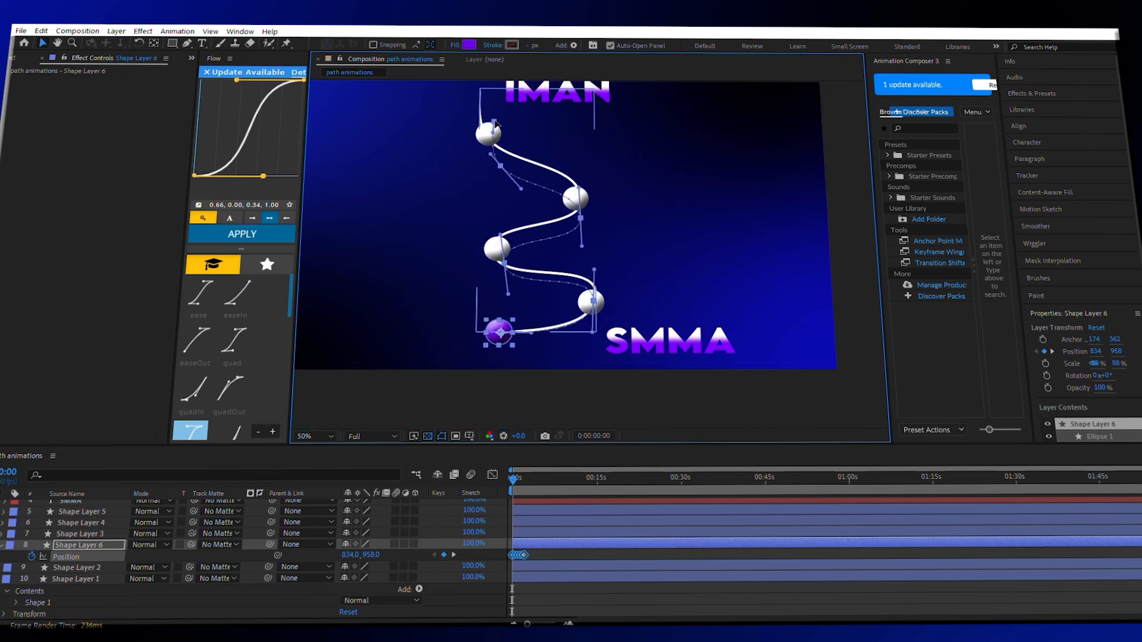
{"action": "left_click_drag", "start_coordinate": [503, 168], "coordinate": [500, 170]}
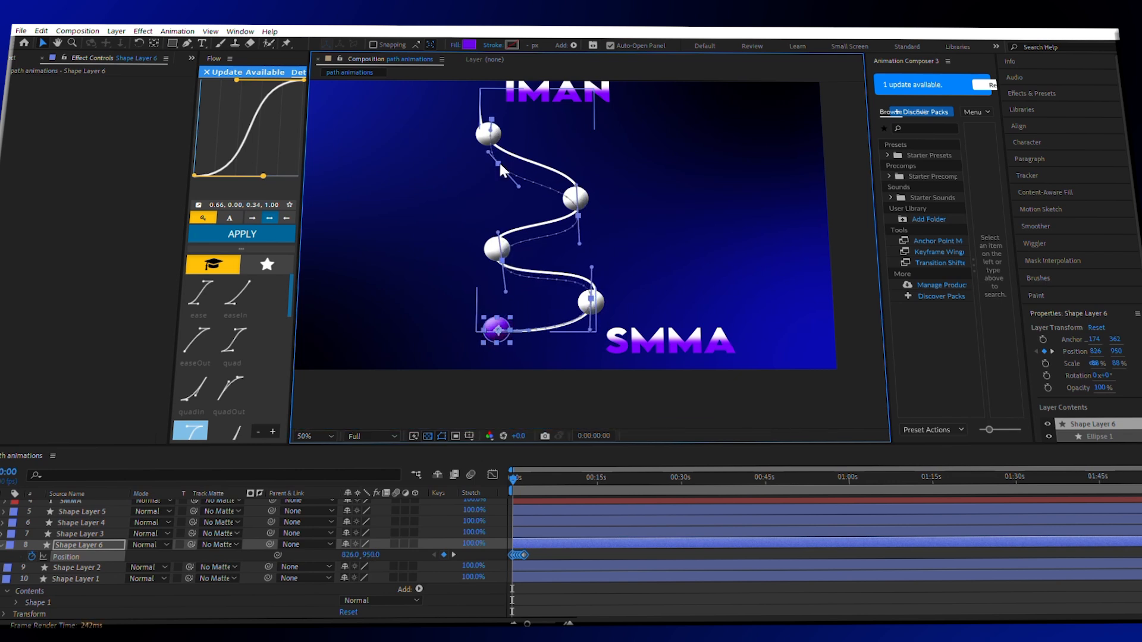
{"action": "left_click", "coordinate": [601, 367]}
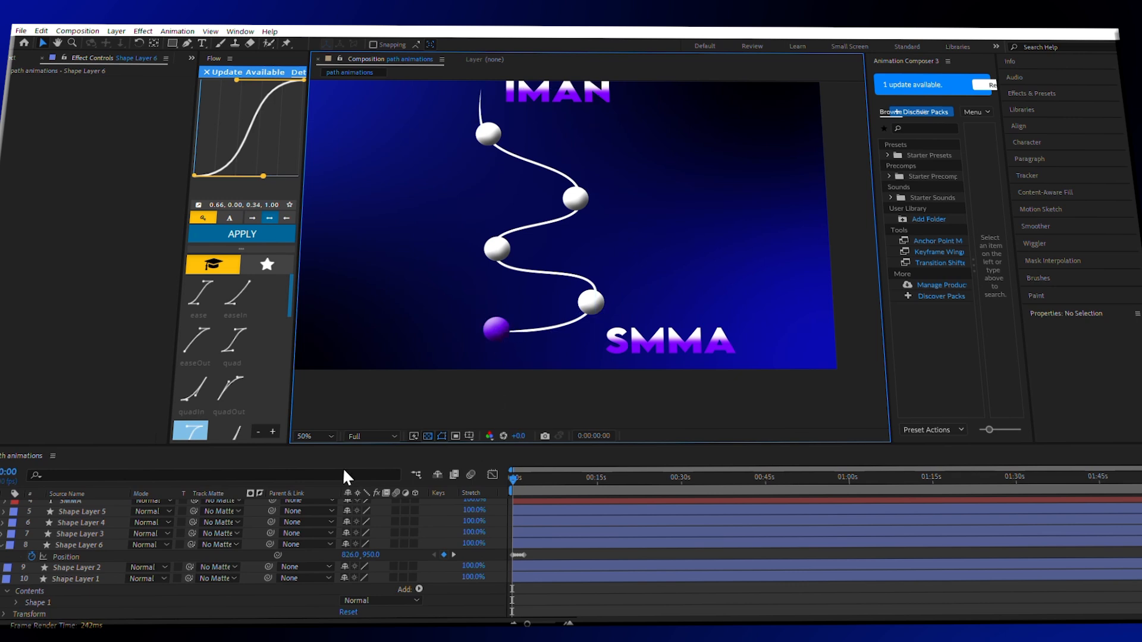
Ease the purple ball's Position keyframes with the 0.66, 0.00, 0.34, 1.00 curve and preview its motion from the start.
{"action": "left_click", "coordinate": [81, 545]}
{"action": "key", "text": "space"}
{"action": "scroll", "coordinate": [596, 362], "scroll_direction": "down", "scroll_amount": 2}
{"action": "key", "text": "space"}
{"action": "left_click_drag", "start_coordinate": [538, 554], "coordinate": [499, 550]}
{"action": "left_click", "coordinate": [274, 241]}
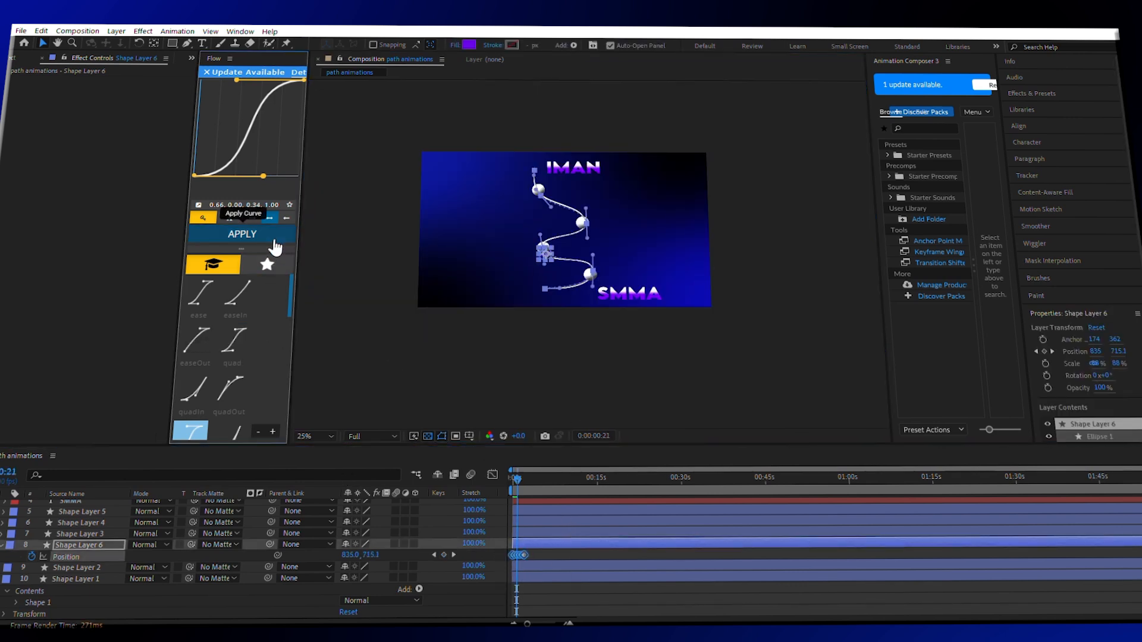
{"action": "left_click_drag", "start_coordinate": [520, 475], "coordinate": [499, 478]}
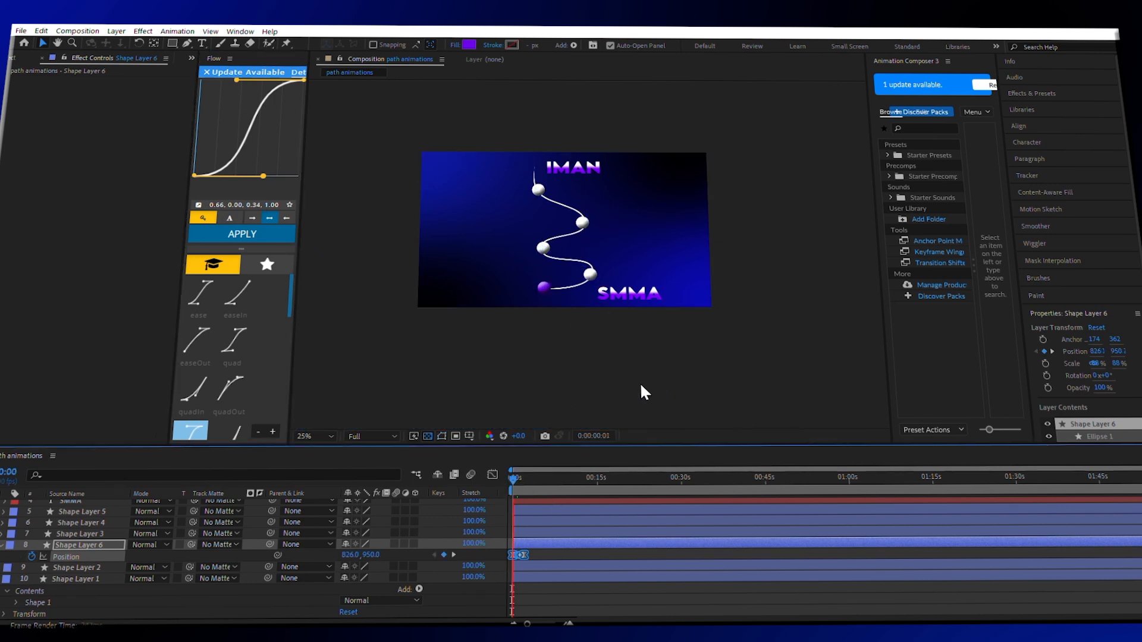
{"action": "scroll", "coordinate": [705, 469], "scroll_direction": "up", "scroll_amount": 3}
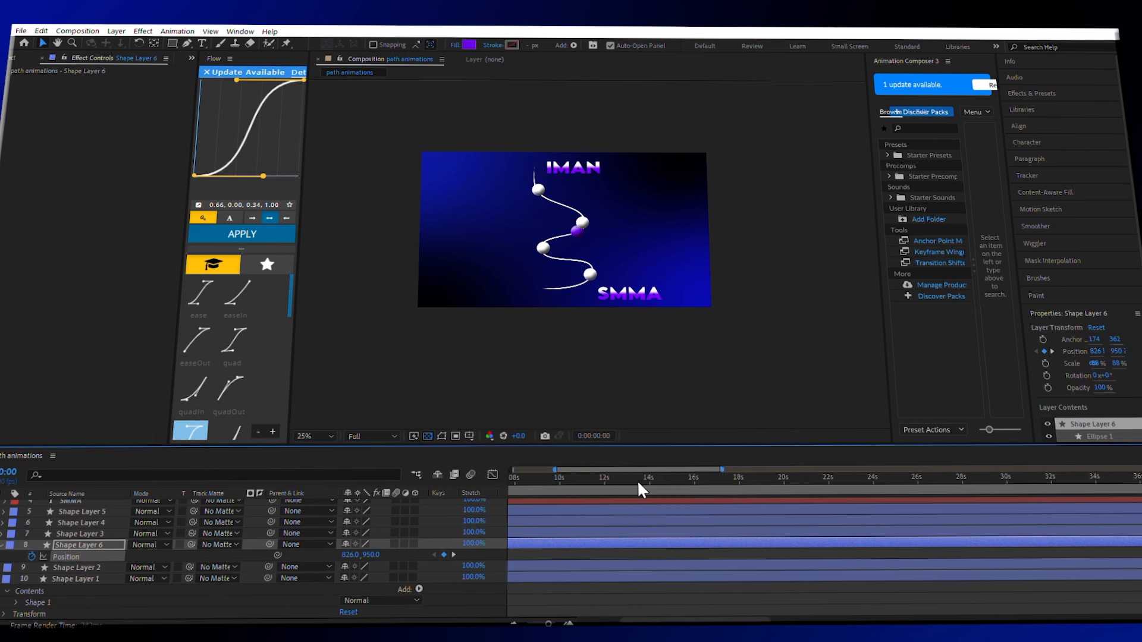
{"action": "key", "text": "space"}
{"action": "key", "text": "space"}
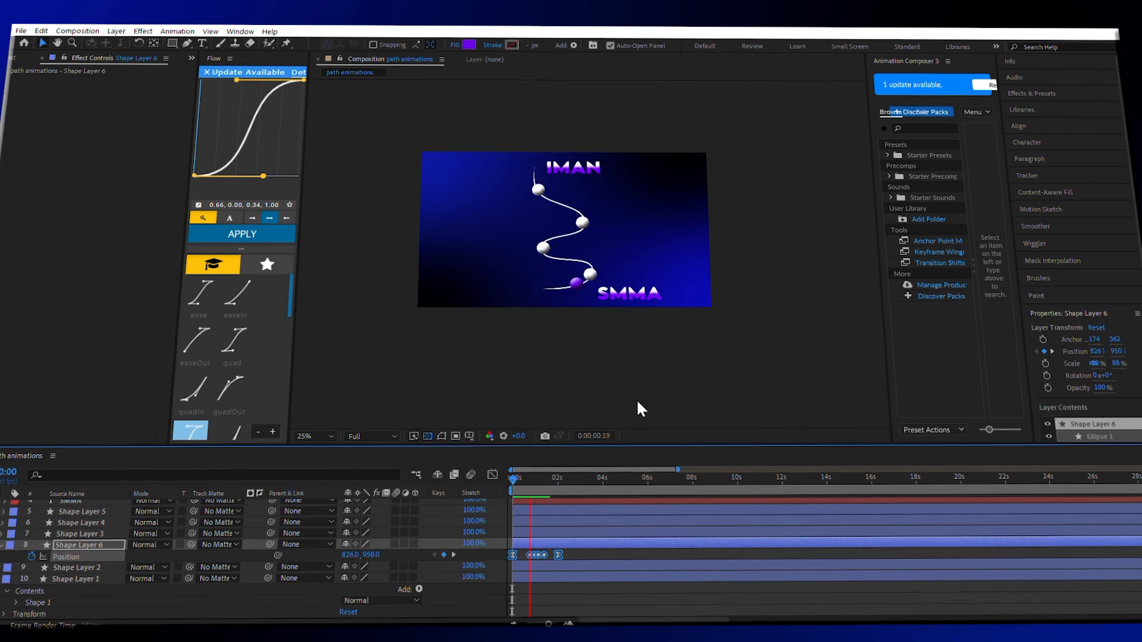
Move the purple ball's layer to the top of the layer stack, above the IMAN text layers.
{"action": "left_click", "coordinate": [110, 550]}
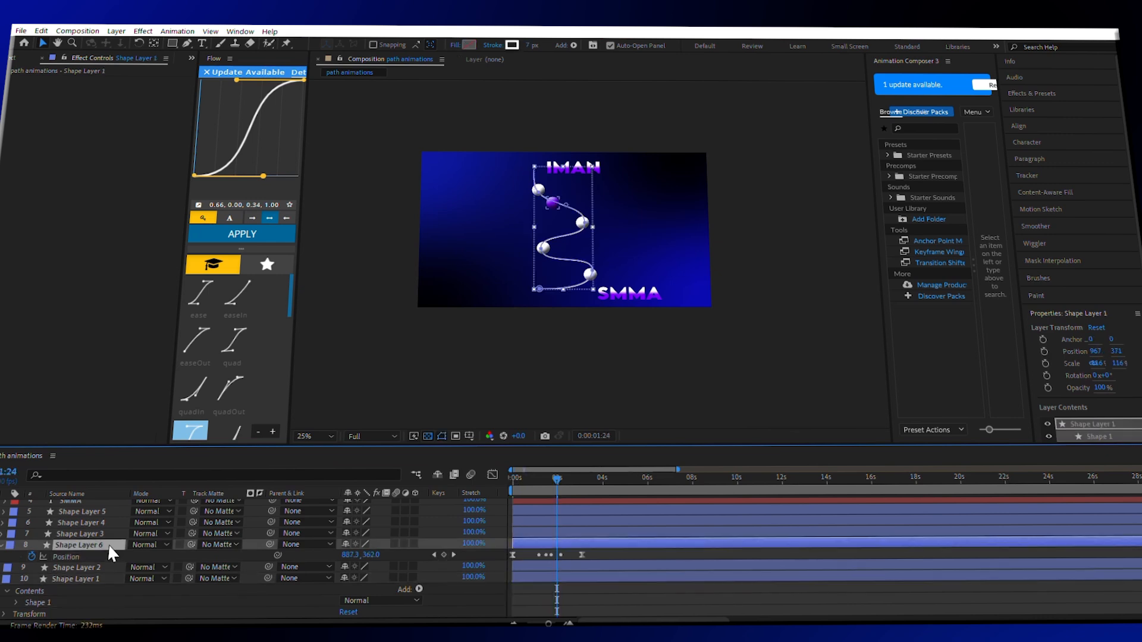
{"action": "left_click_drag", "start_coordinate": [110, 549], "coordinate": [110, 504]}
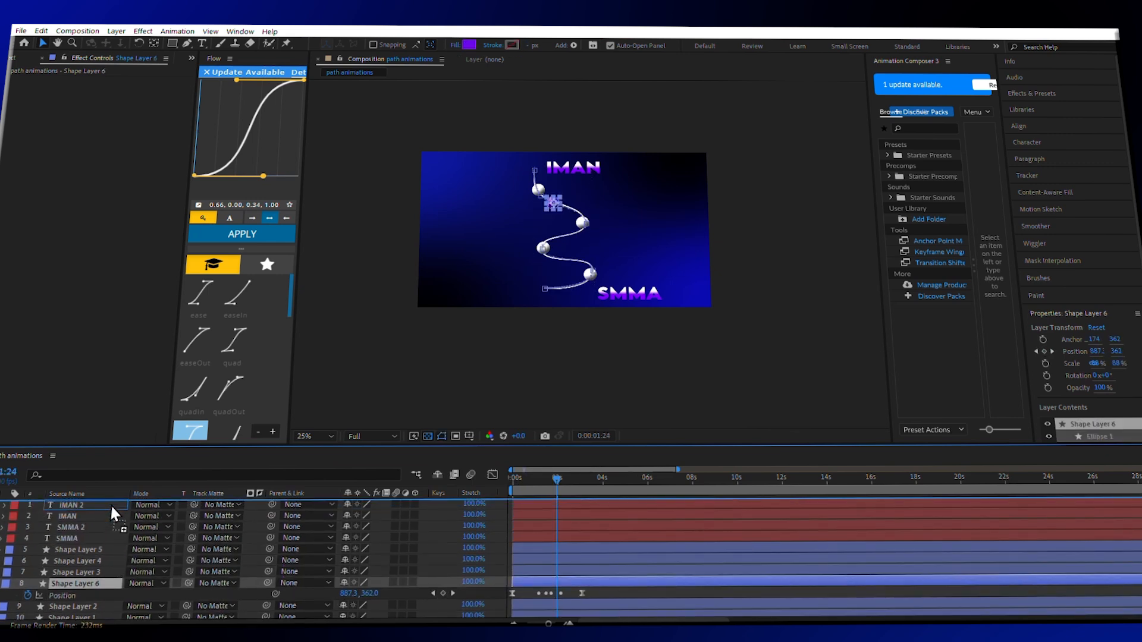
{"action": "key", "text": "space"}
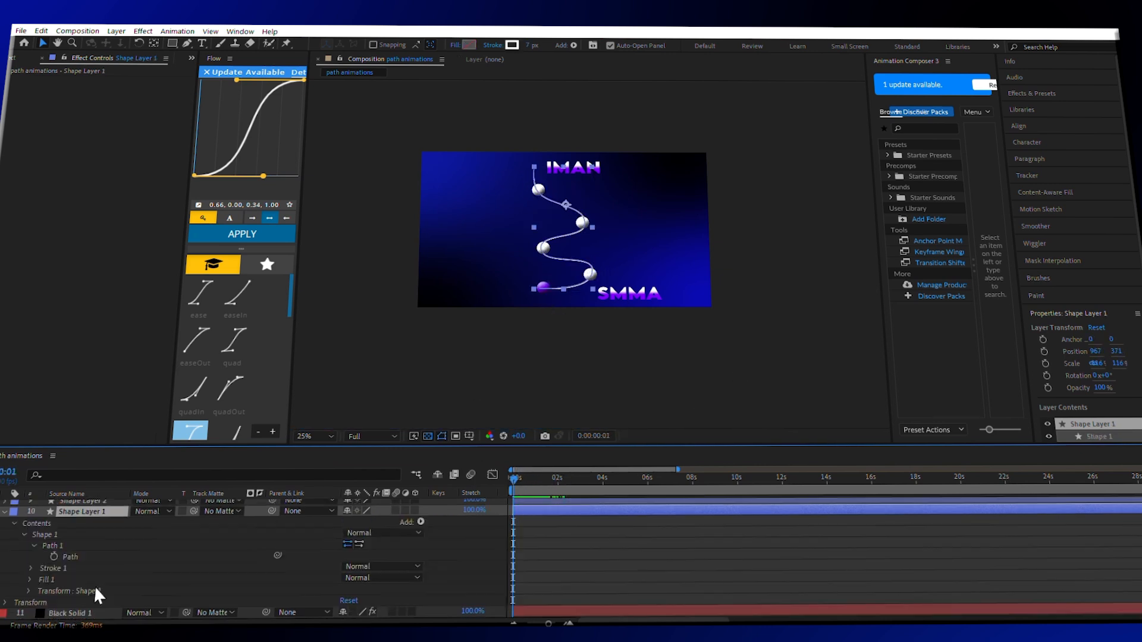
Add Trim Paths to the curved path layer's contents and bring its Start, End and Offset properties into view.
{"action": "left_click", "coordinate": [31, 568]}
{"action": "scroll", "coordinate": [19, 575], "scroll_direction": "down", "scroll_amount": 2}
{"action": "scroll", "coordinate": [65, 596], "scroll_direction": "up", "scroll_amount": 1}
{"action": "left_click", "coordinate": [37, 541]}
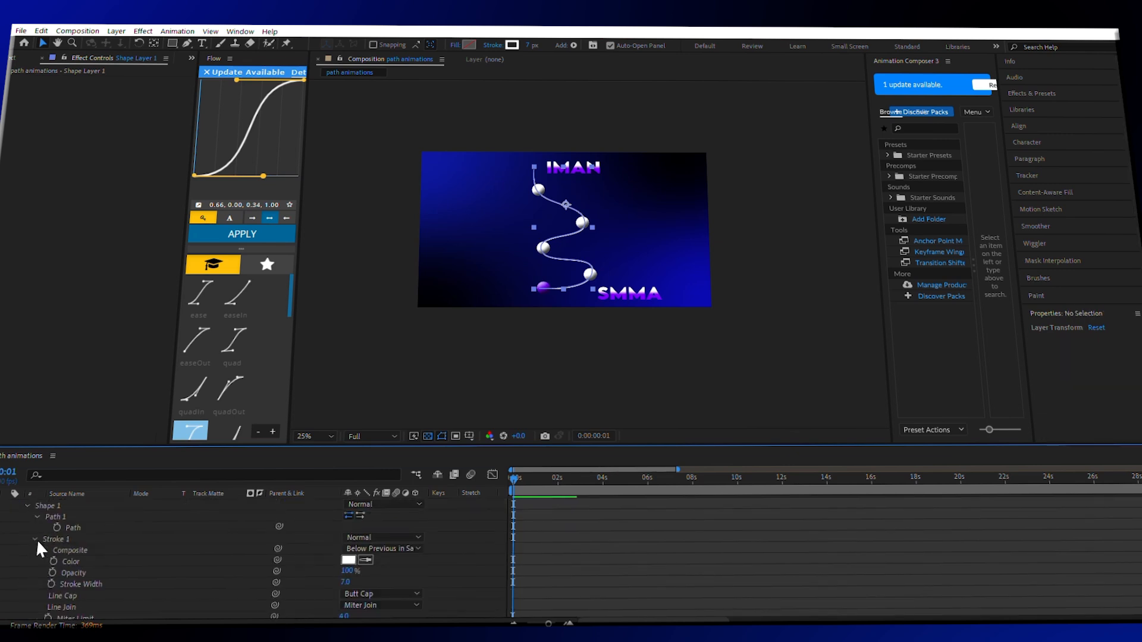
{"action": "scroll", "coordinate": [40, 565], "scroll_direction": "up", "scroll_amount": 4}
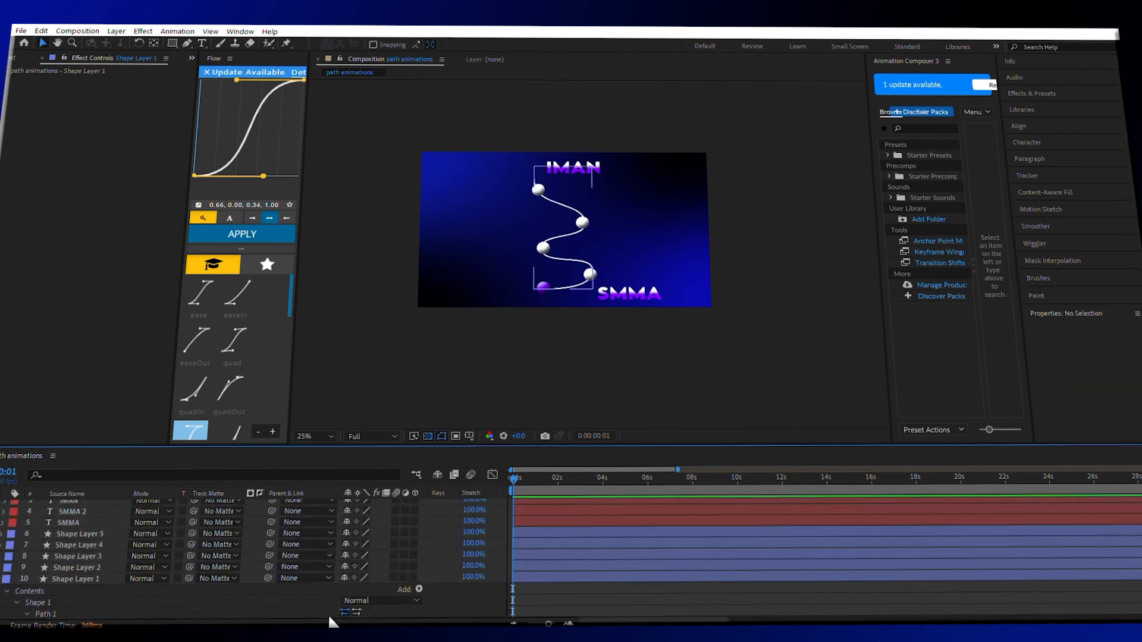
{"action": "left_click", "coordinate": [418, 590]}
{"action": "left_click", "coordinate": [479, 517]}
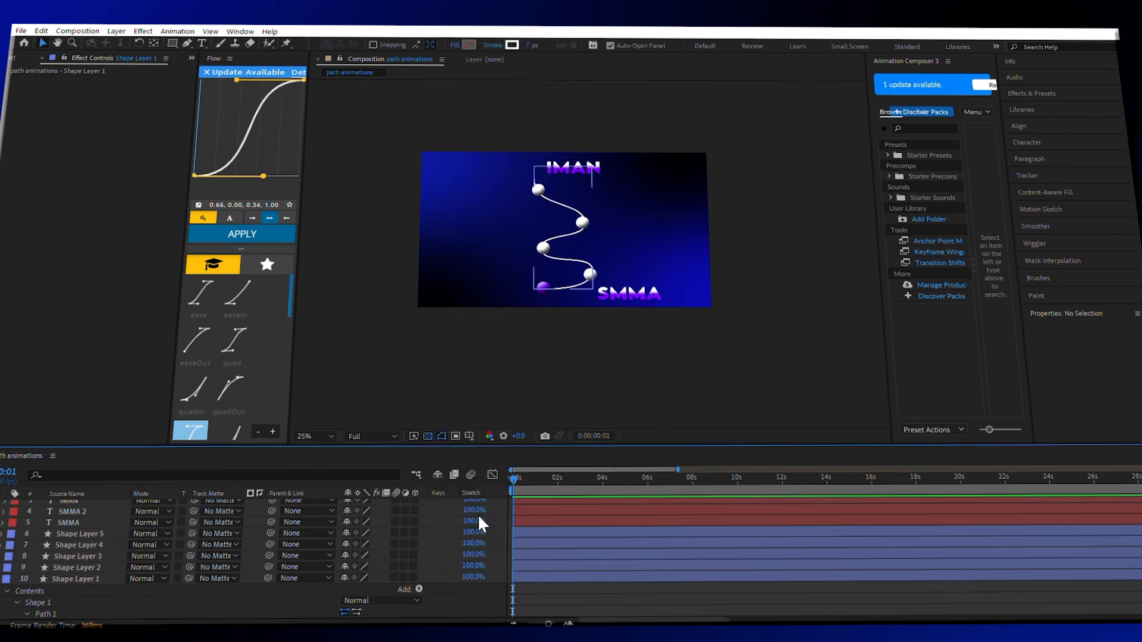
{"action": "scroll", "coordinate": [18, 589], "scroll_direction": "down", "scroll_amount": 1}
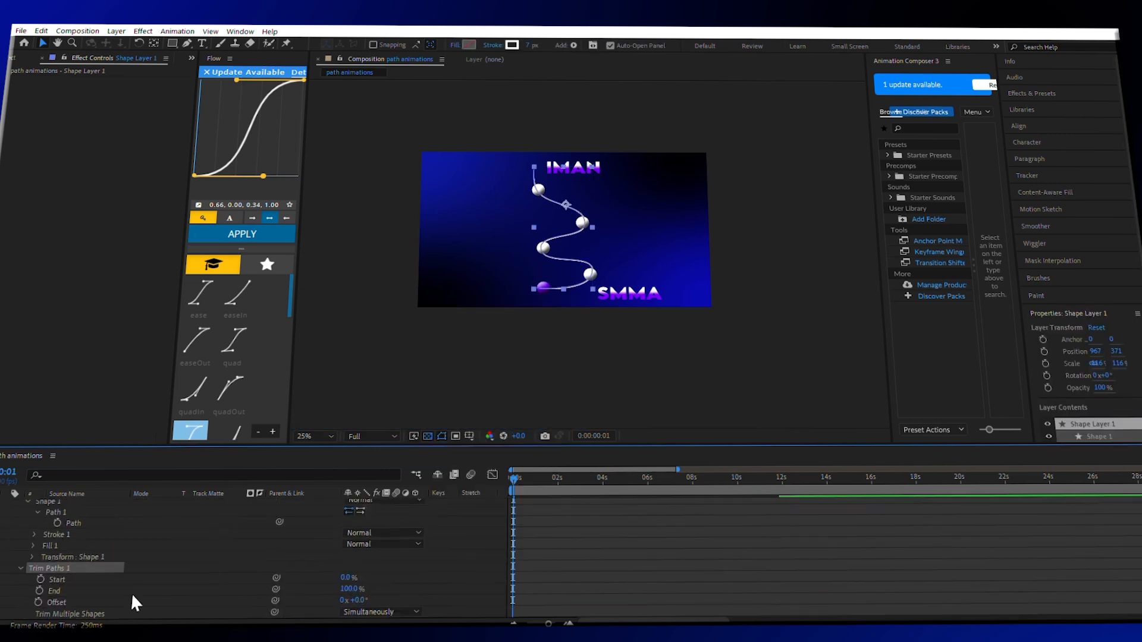
{"action": "left_click_drag", "start_coordinate": [347, 578], "coordinate": [374, 573]}
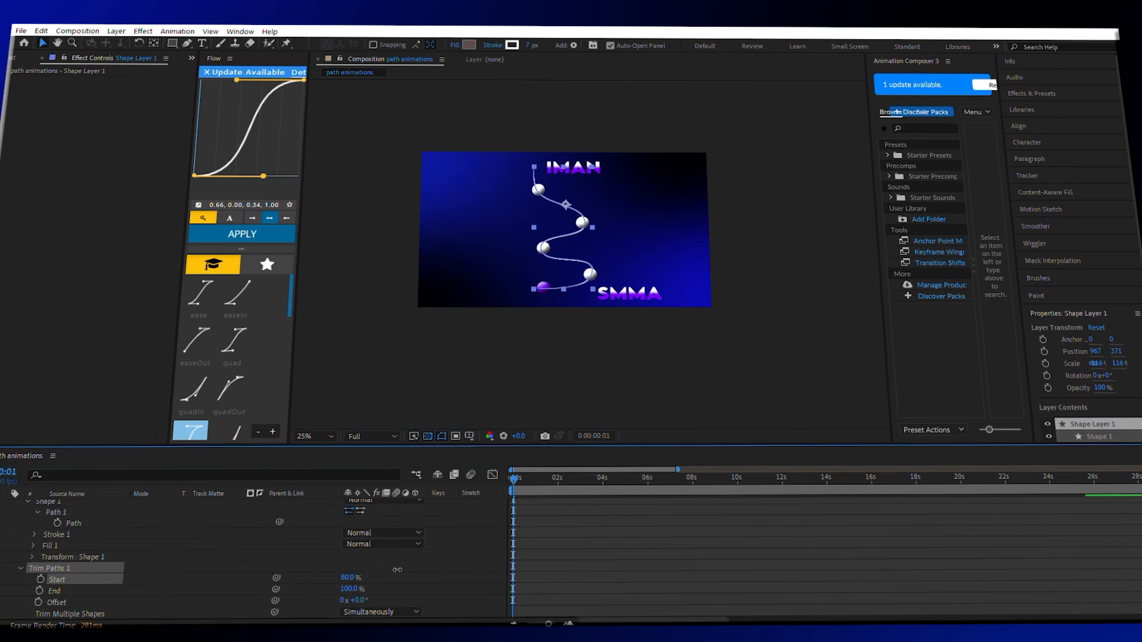
{"action": "key", "text": "ctrl+z"}
{"action": "left_click_drag", "start_coordinate": [348, 589], "coordinate": [238, 596]}
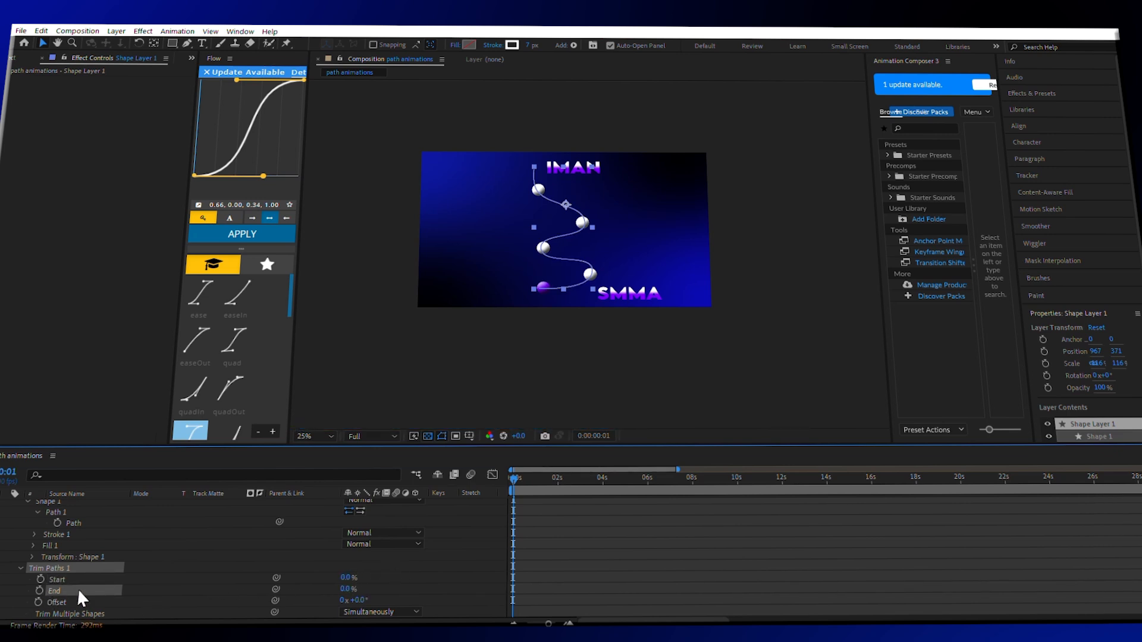
{"action": "key", "text": "ctrl+z"}
Keyframe the Trim Paths End from 0% at 0:00:00:01 to 100% at about 0.7 seconds.
{"action": "left_click", "coordinate": [40, 590]}
{"action": "mouse_move", "coordinate": [530, 589]}
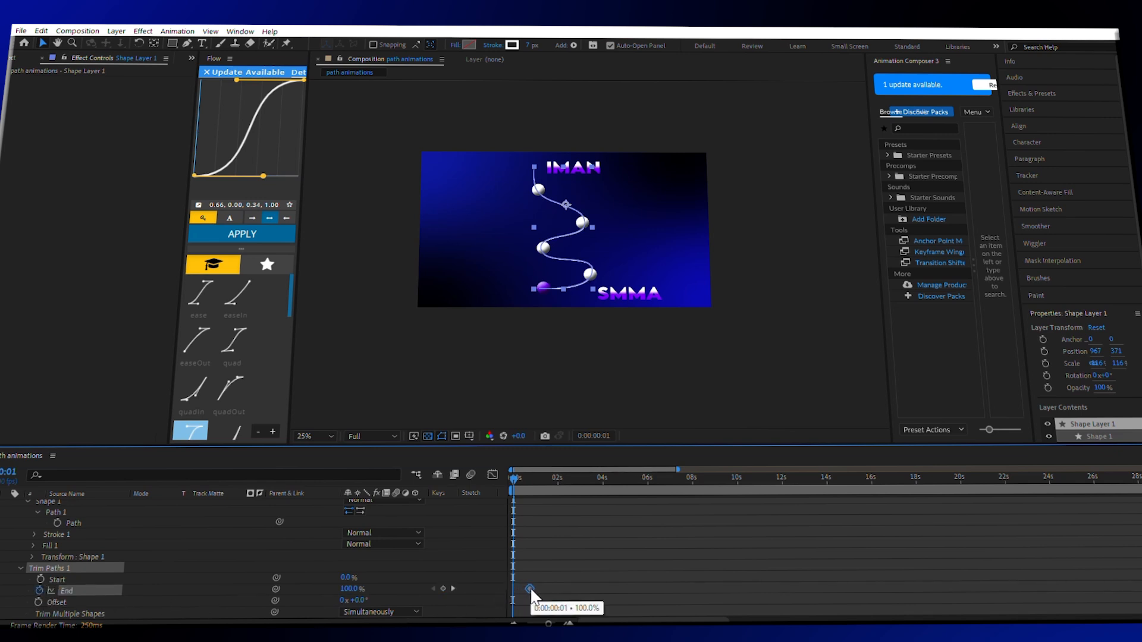
{"action": "left_click_drag", "start_coordinate": [352, 589], "coordinate": [166, 611]}
Apply the ease preset curve (0.42, 0.00, 0.58, 1.00) to both Trim Paths End keyframes and preview the path drawing on.
{"action": "left_click_drag", "start_coordinate": [553, 583], "coordinate": [449, 608]}
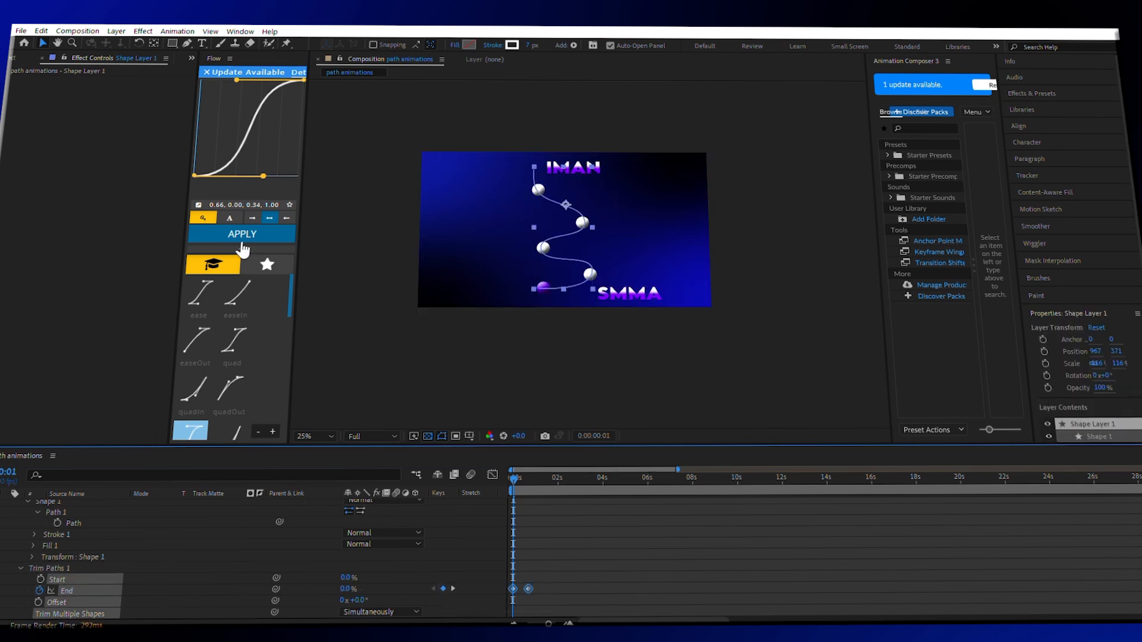
{"action": "left_click", "coordinate": [200, 293]}
{"action": "left_click", "coordinate": [242, 234]}
{"action": "left_click", "coordinate": [684, 524]}
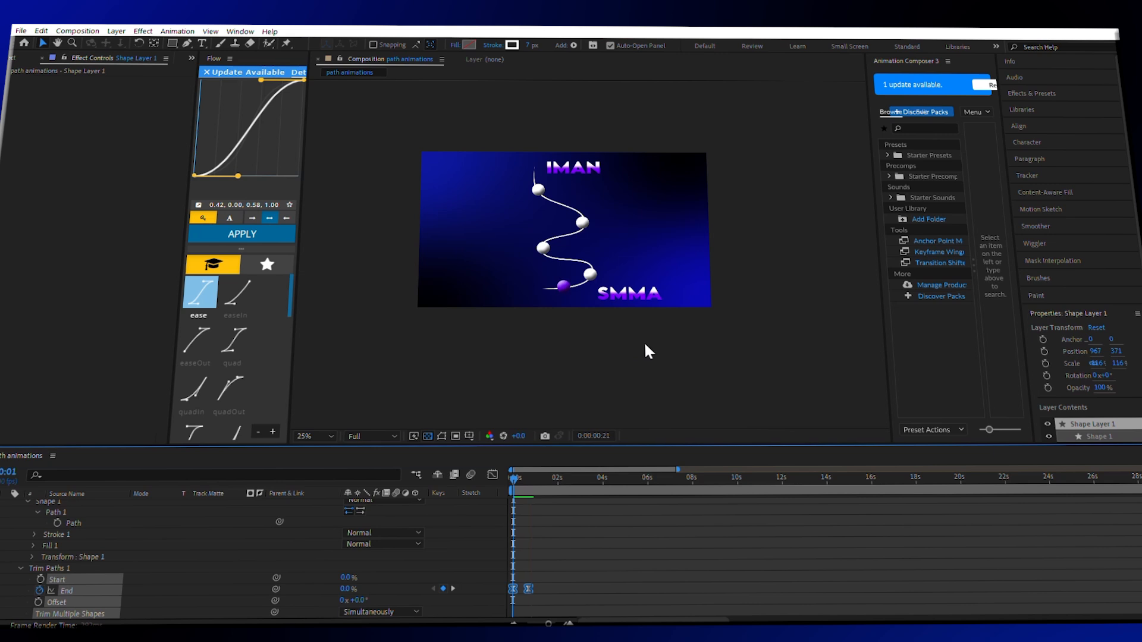
{"action": "key", "text": "space"}
Move the second Trim Paths End keyframe to about 2.5 seconds and preview the animation from the start.
{"action": "left_click", "coordinate": [606, 538]}
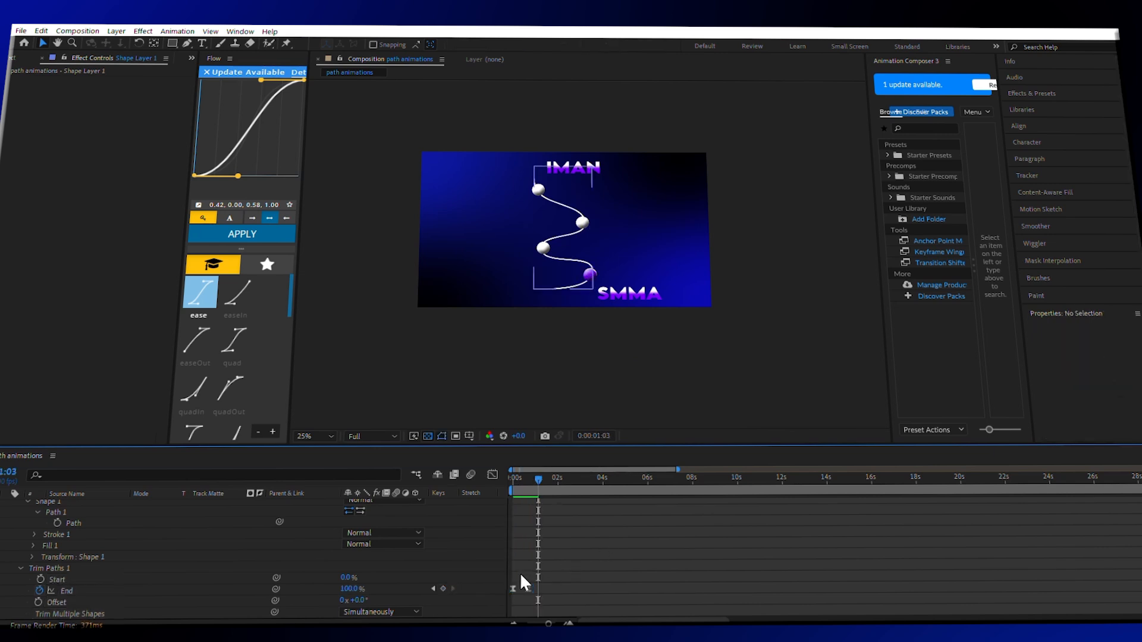
{"action": "left_click_drag", "start_coordinate": [530, 588], "coordinate": [570, 586]}
{"action": "left_click", "coordinate": [733, 384]}
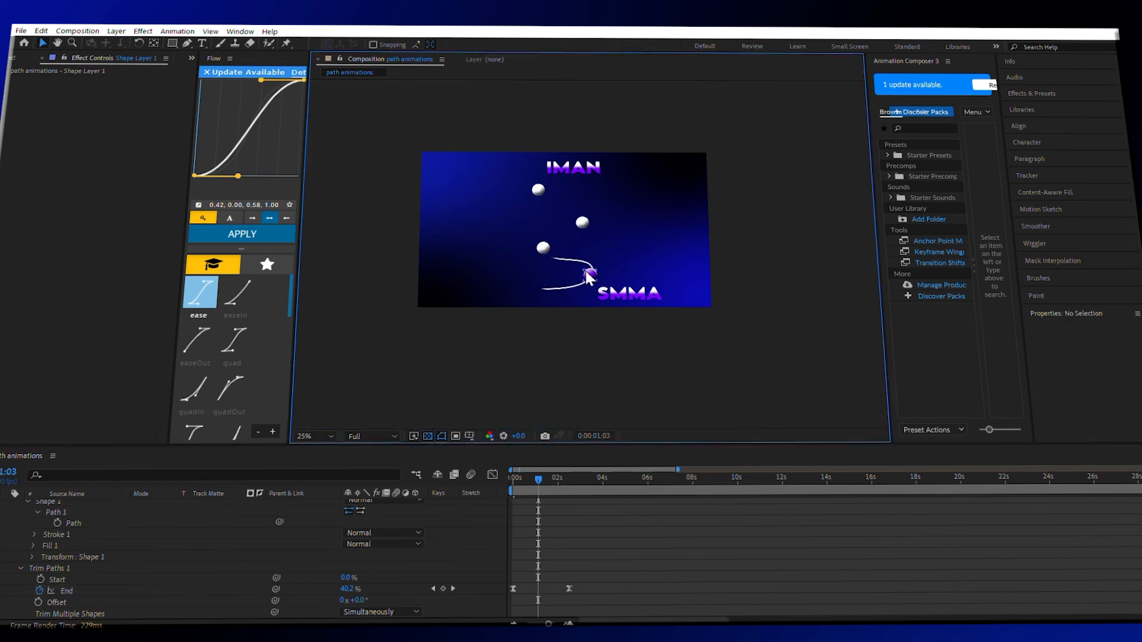
{"action": "left_click_drag", "start_coordinate": [537, 480], "coordinate": [496, 489]}
{"action": "key", "text": "space"}
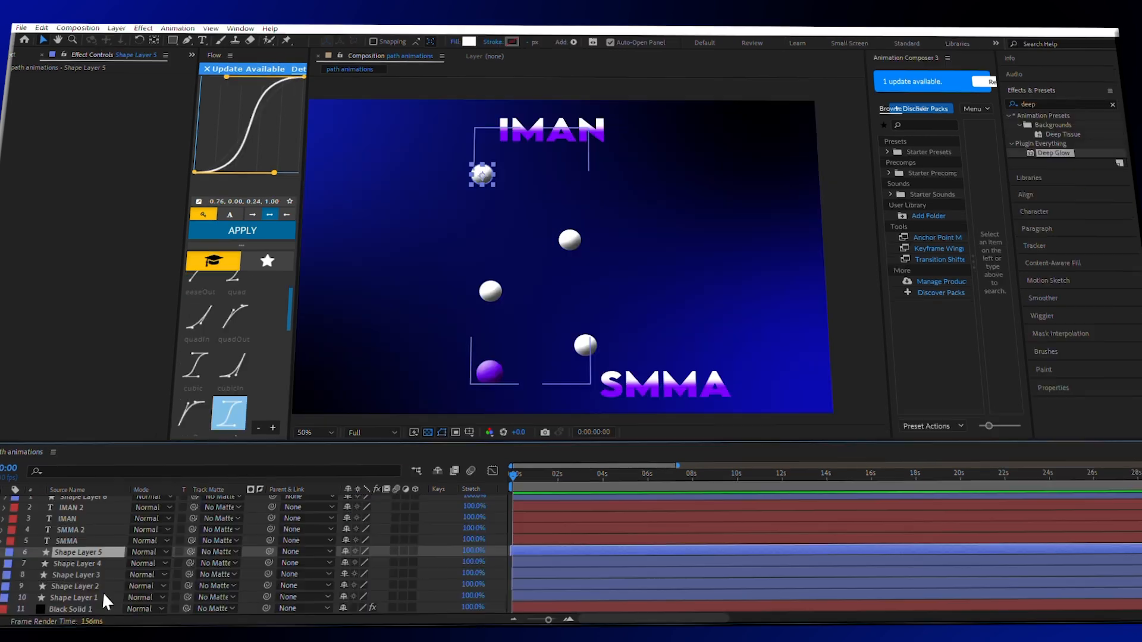
Keyframe the Opacity of the four white ball layers from 0% at 0:00:00:00 to 100% a few frames after it.
{"action": "left_click", "coordinate": [101, 588], "text": "shift"}
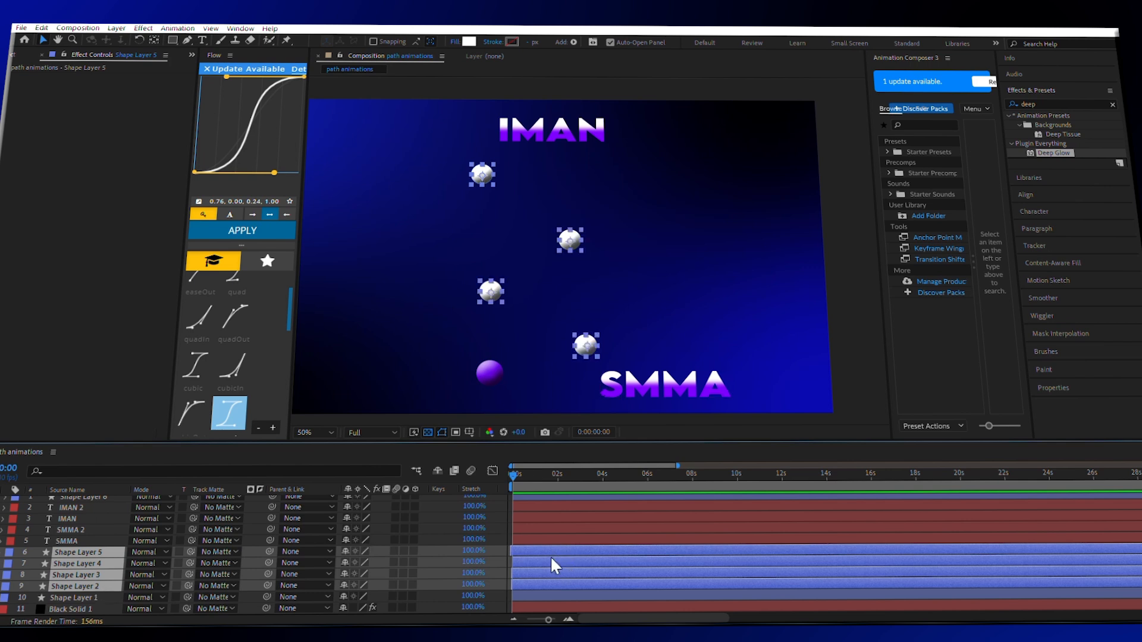
{"action": "key", "text": "t"}
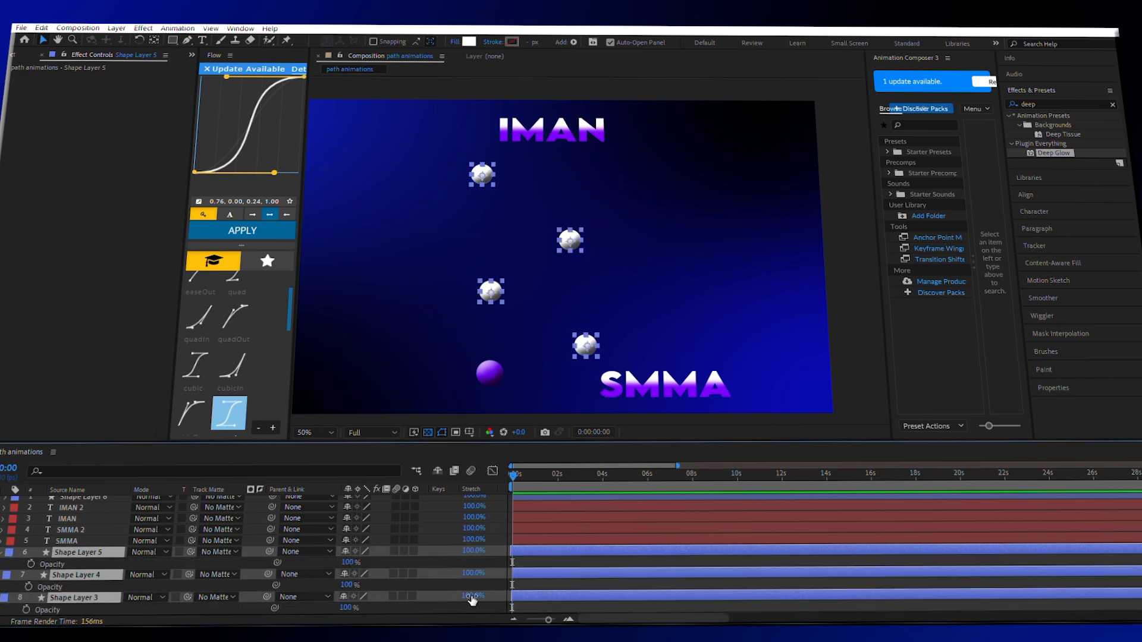
{"action": "left_click", "coordinate": [28, 562]}
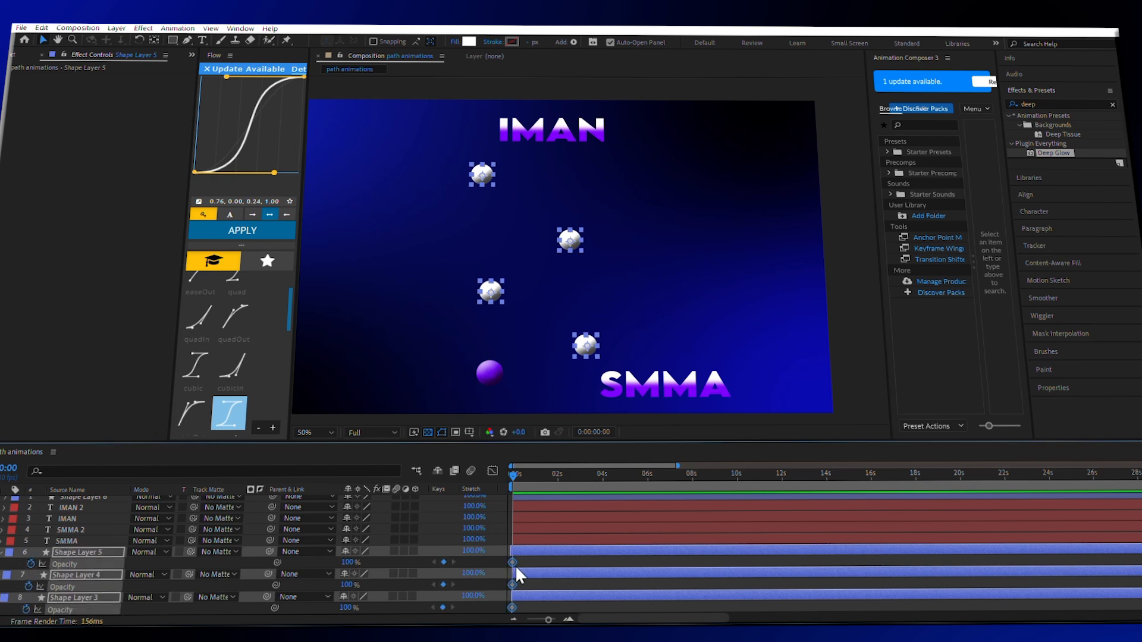
{"action": "left_click_drag", "start_coordinate": [512, 561], "coordinate": [518, 561]}
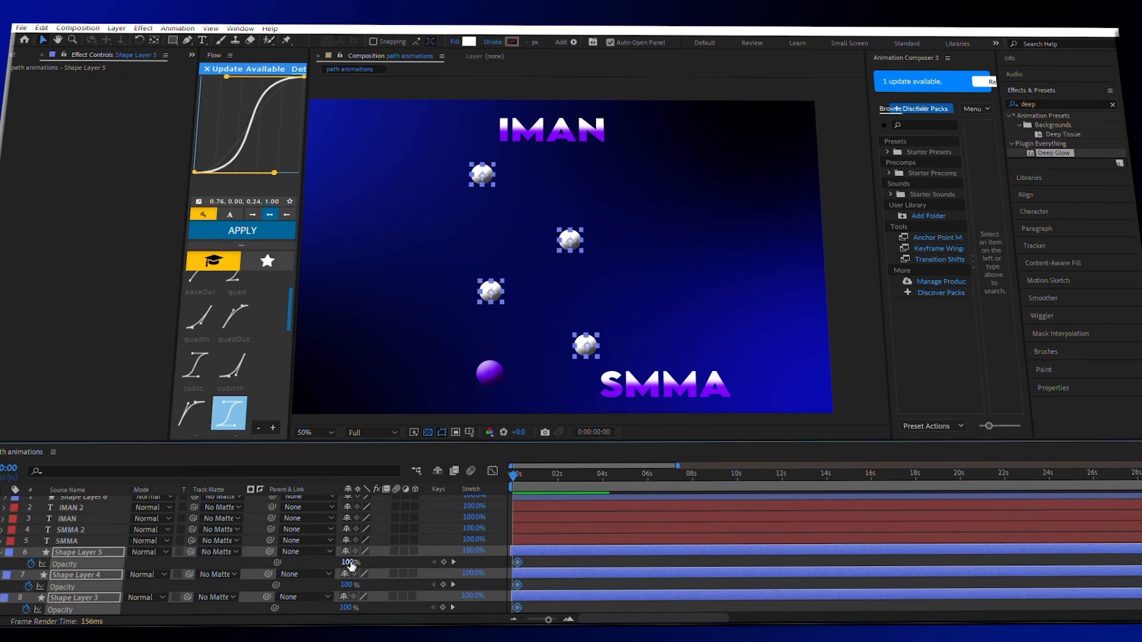
{"action": "left_click_drag", "start_coordinate": [347, 562], "coordinate": [165, 583]}
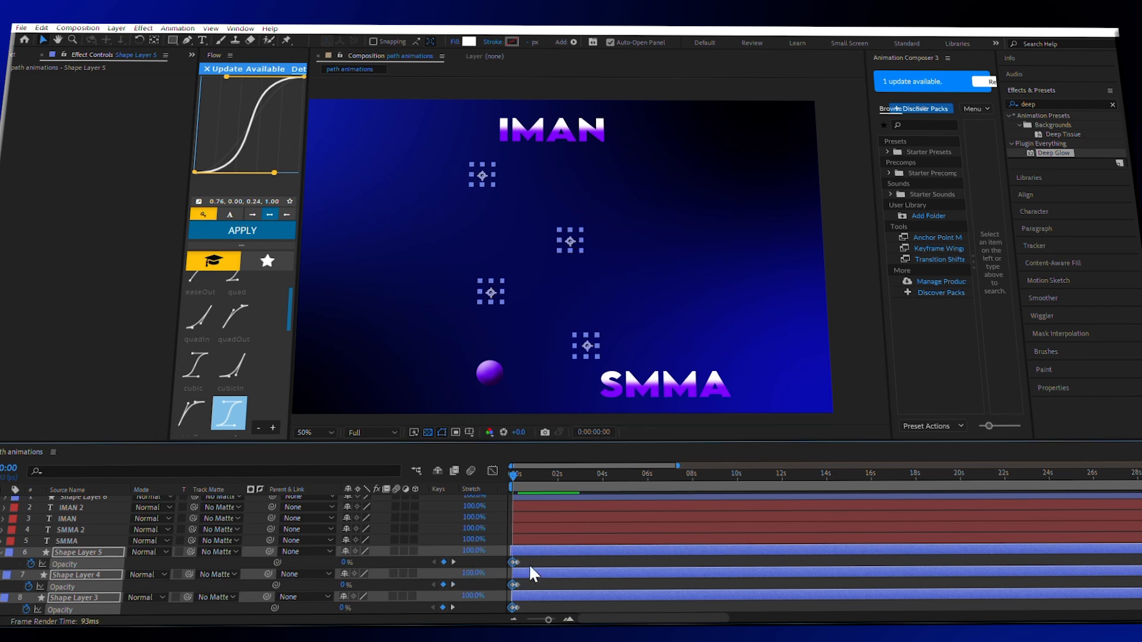
{"action": "key", "text": "u"}
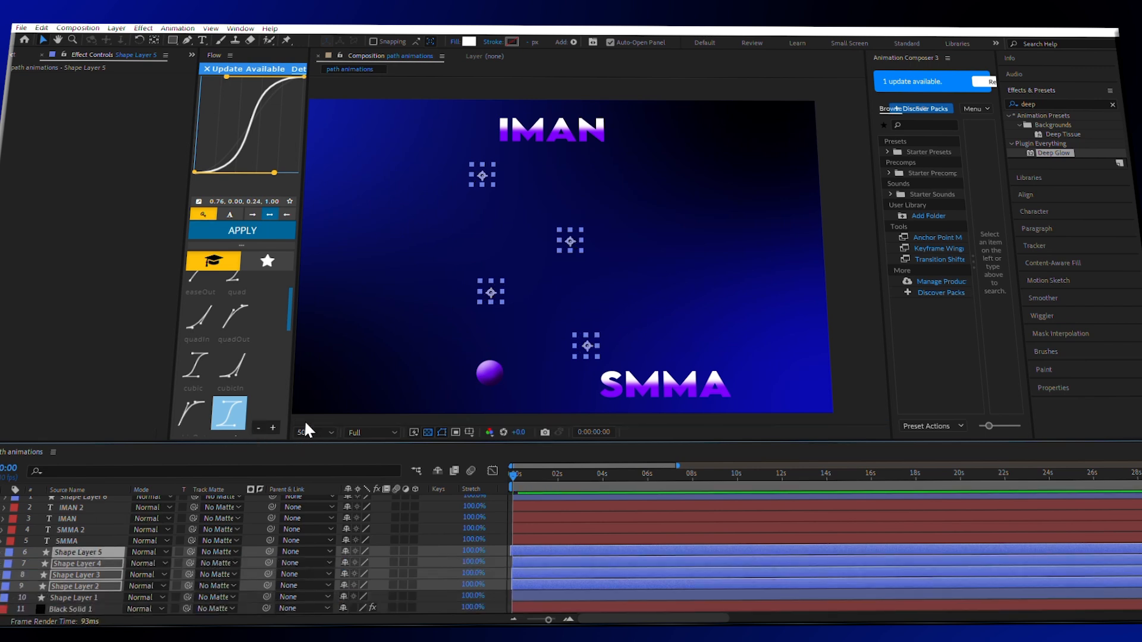
Stagger the start times of the white ball layers, Shape Layer 2 through 5, from about 1 to 2.2 seconds to match the purple ball's arrival.
{"action": "left_click", "coordinate": [98, 598]}
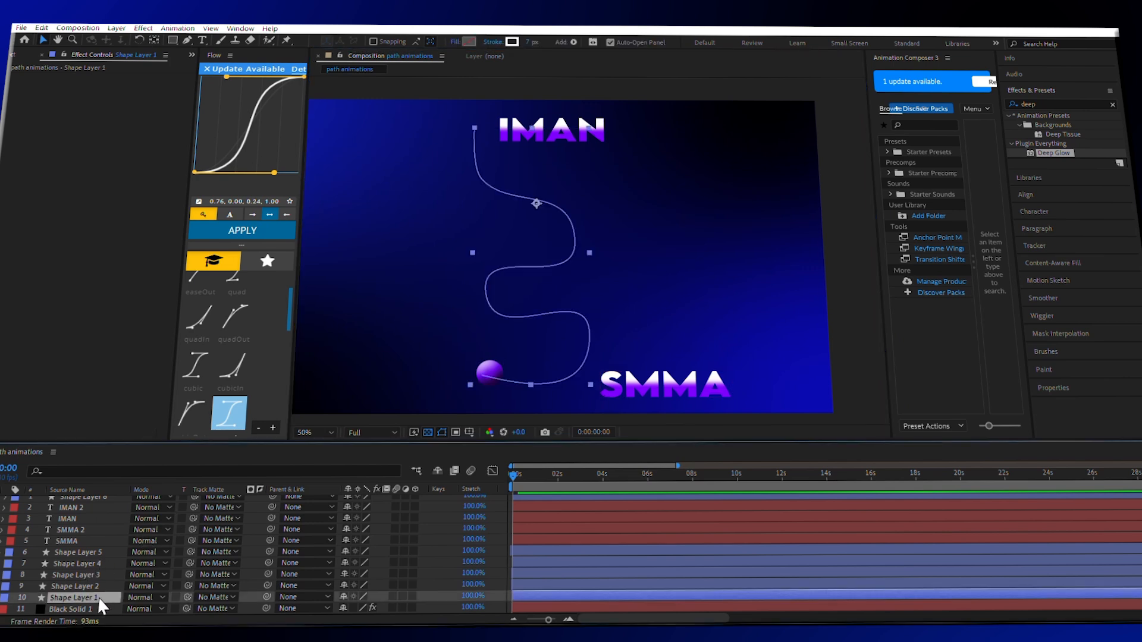
{"action": "left_click", "coordinate": [100, 587]}
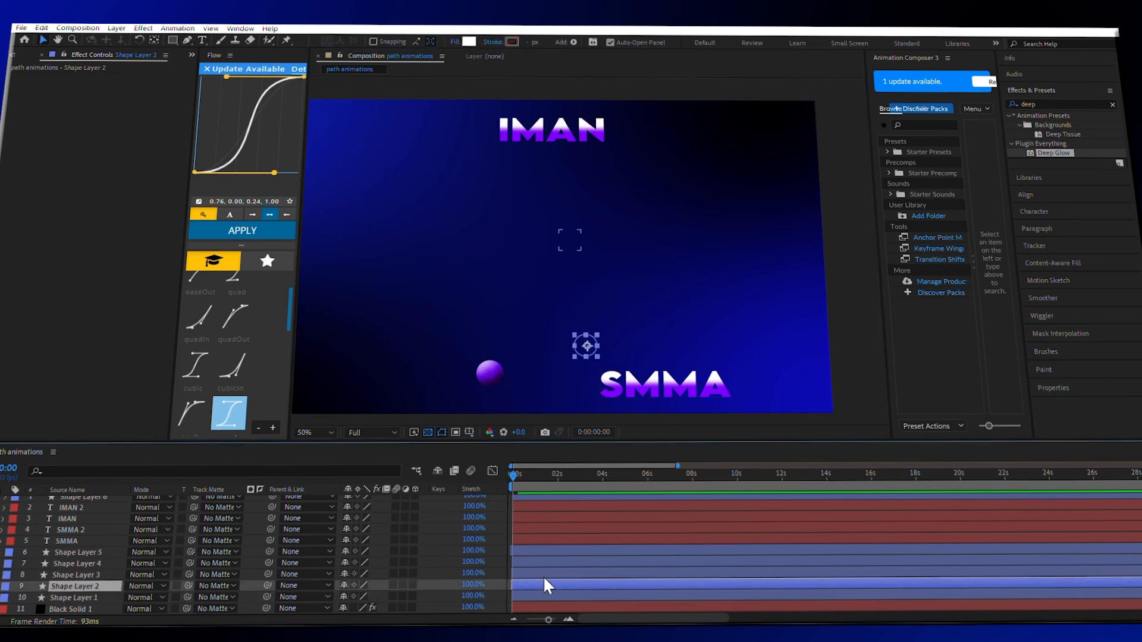
{"action": "left_click_drag", "start_coordinate": [512, 467], "coordinate": [534, 472]}
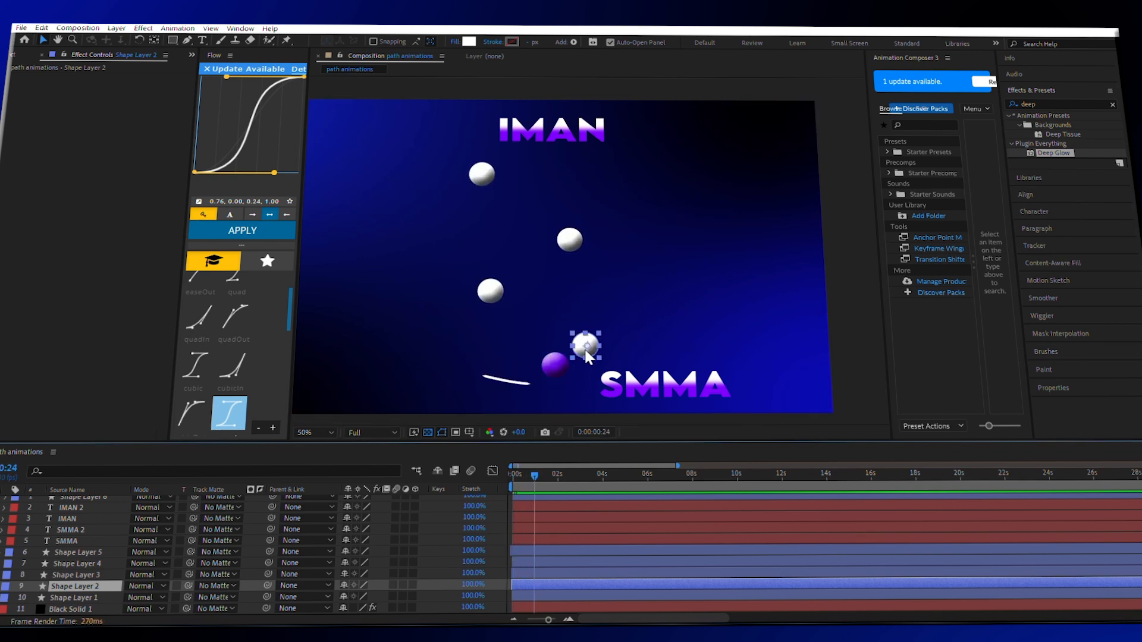
{"action": "left_click_drag", "start_coordinate": [536, 585], "coordinate": [574, 572]}
{"action": "left_click", "coordinate": [544, 573]}
{"action": "left_click_drag", "start_coordinate": [533, 475], "coordinate": [552, 481]}
{"action": "left_click_drag", "start_coordinate": [542, 562], "coordinate": [578, 552]}
{"action": "left_click_drag", "start_coordinate": [555, 474], "coordinate": [513, 474]}
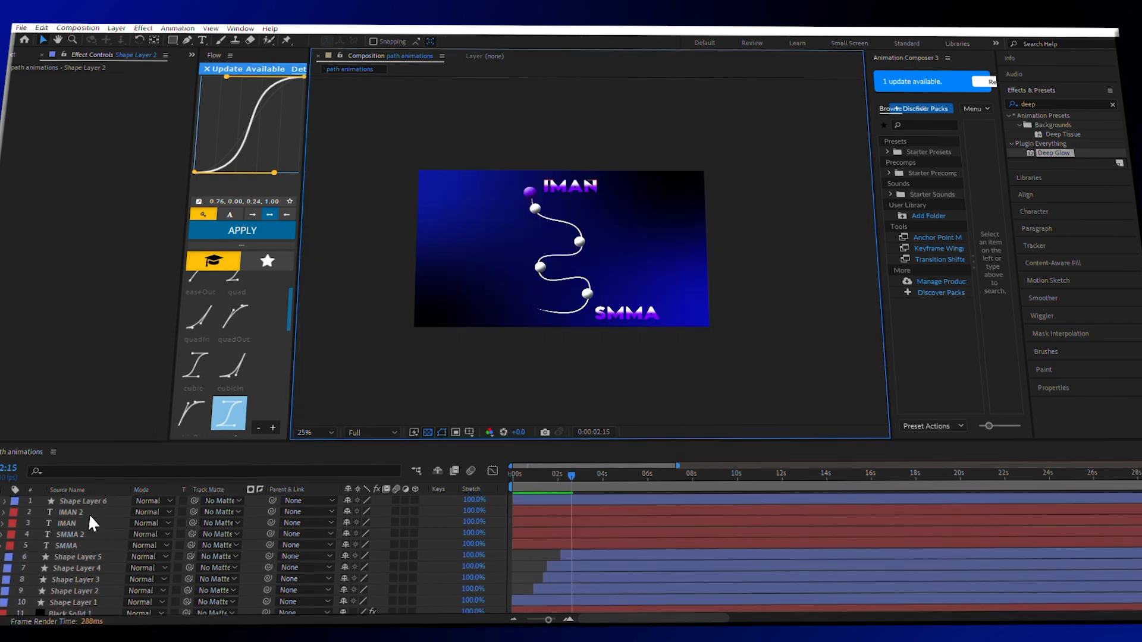
Shift both IMAN title layers to start at about 2 seconds and set the current time to 0:00:02:04.
{"action": "left_click", "coordinate": [88, 513]}
{"action": "left_click", "coordinate": [89, 524], "text": "ctrl"}
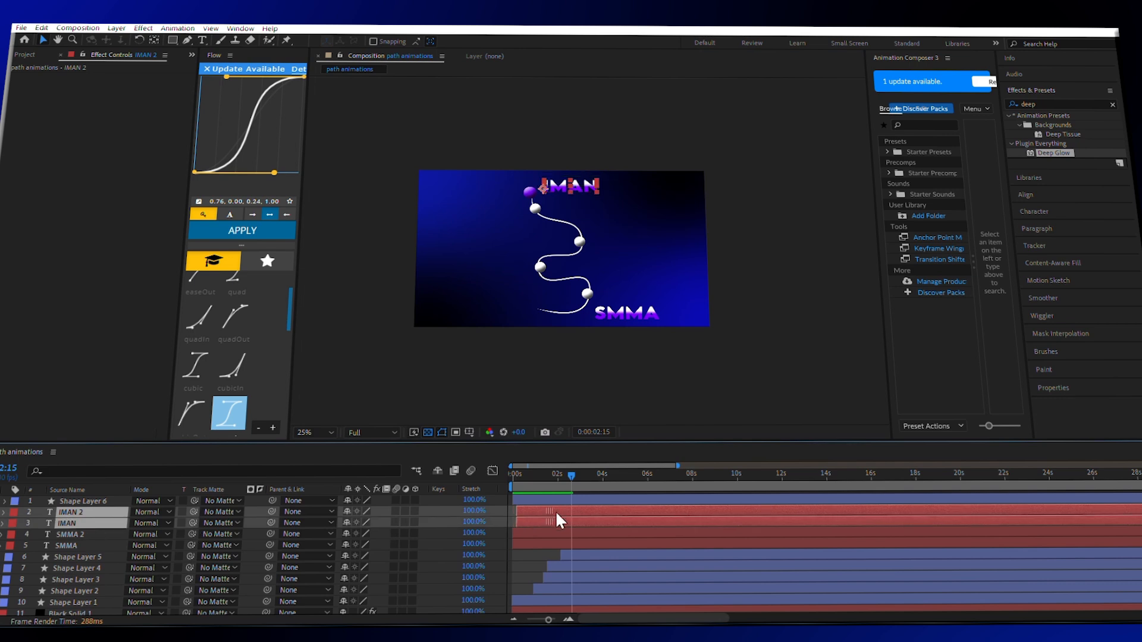
{"action": "left_click_drag", "start_coordinate": [546, 510], "coordinate": [582, 519]}
{"action": "left_click", "coordinate": [565, 476]}
{"action": "left_click", "coordinate": [558, 477]}
Keyframe the Opacity of both IMAN layers from 0% at 0:00:02:04 to 100% a few frames after it, and preview the fade.
{"action": "key", "text": "t"}
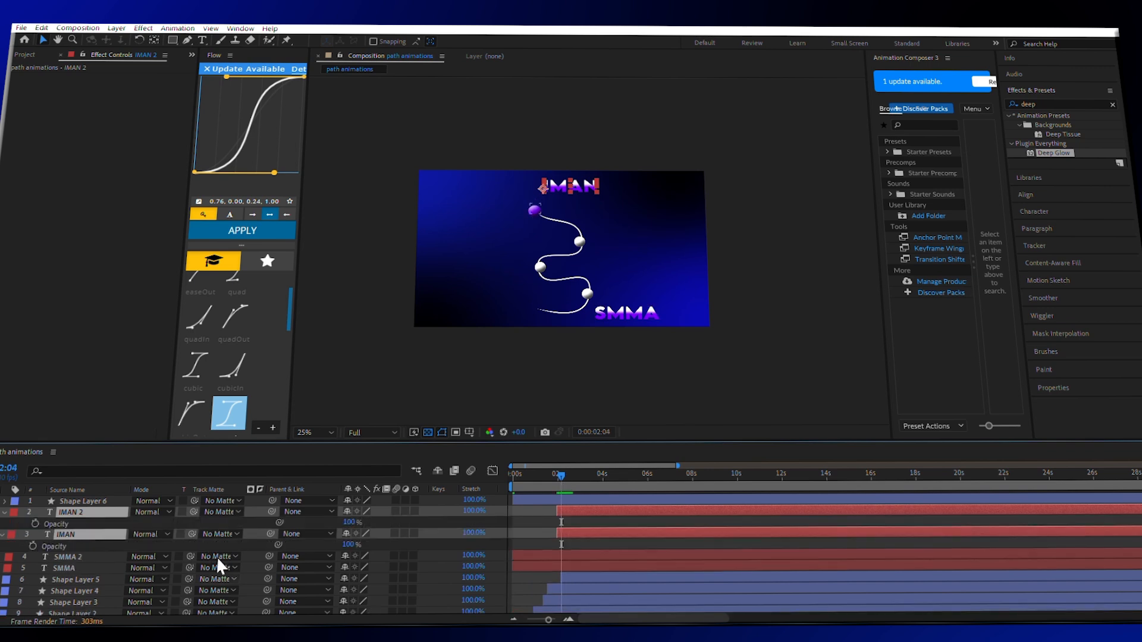
{"action": "left_click", "coordinate": [34, 523]}
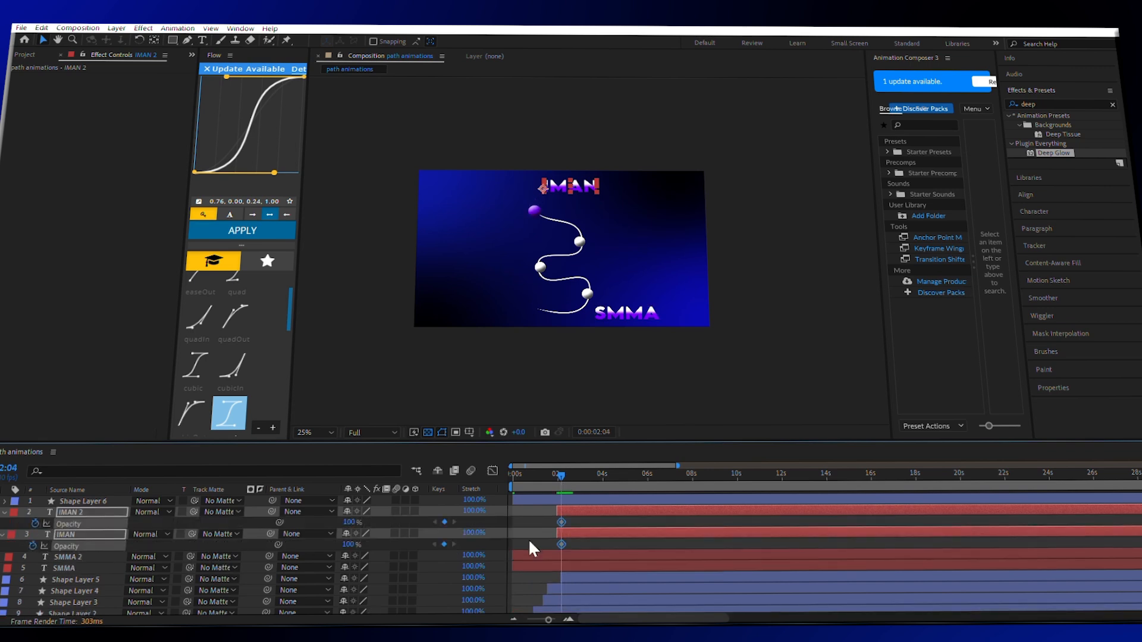
{"action": "left_click_drag", "start_coordinate": [569, 523], "coordinate": [563, 523]}
{"action": "left_click_drag", "start_coordinate": [357, 527], "coordinate": [289, 545]}
{"action": "key", "text": "space"}
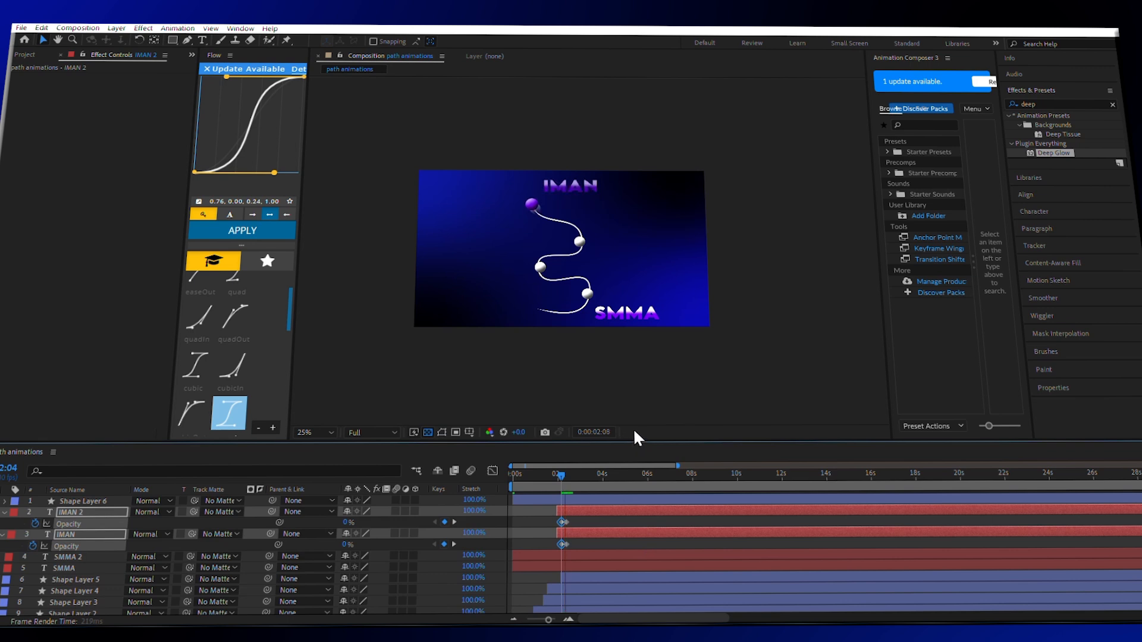
{"action": "key", "text": "space"}
Copy the IMAN Opacity keyframes onto both SMMA title layers at 0:00:00:00.
{"action": "left_click_drag", "start_coordinate": [572, 524], "coordinate": [548, 547]}
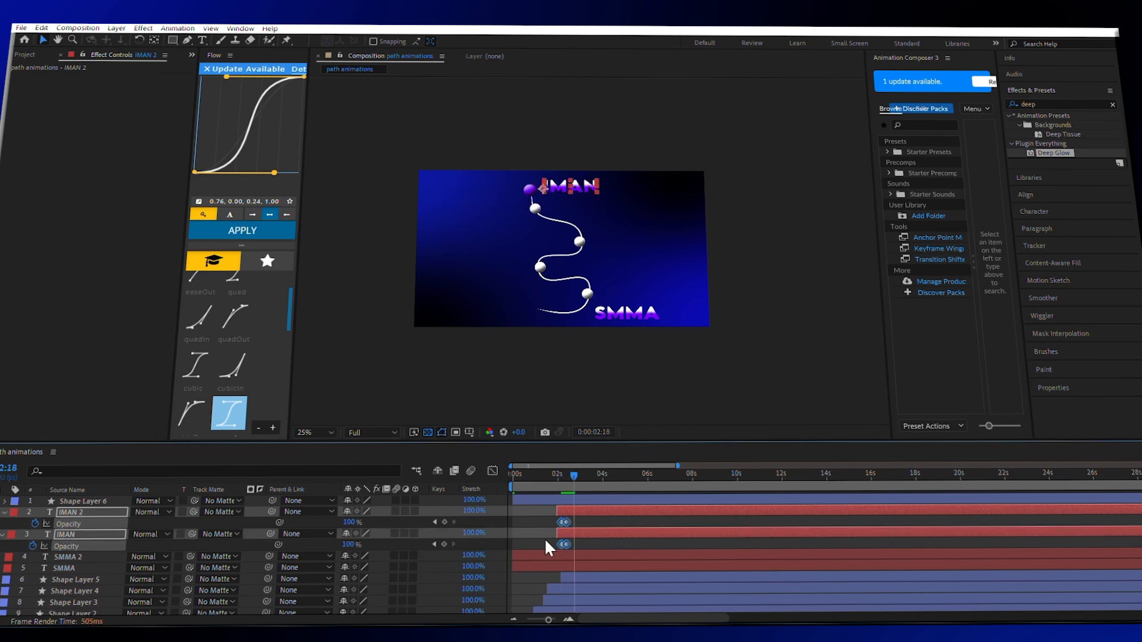
{"action": "left_click", "coordinate": [98, 556]}
{"action": "left_click", "coordinate": [98, 569]}
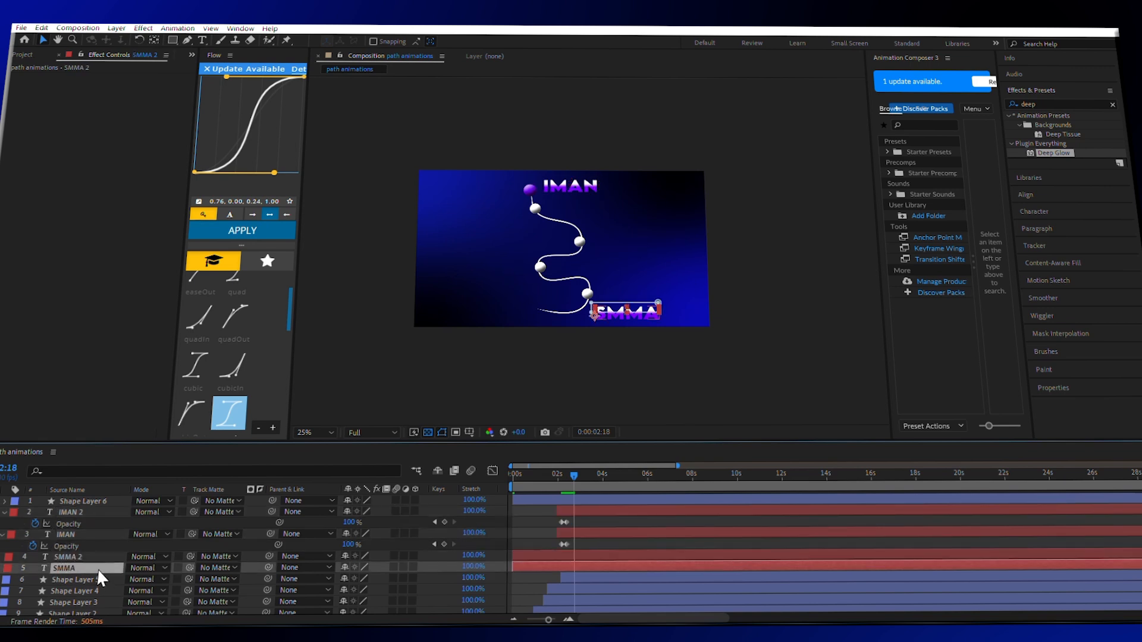
{"action": "left_click", "coordinate": [99, 559], "text": "shift"}
{"action": "key", "text": "t"}
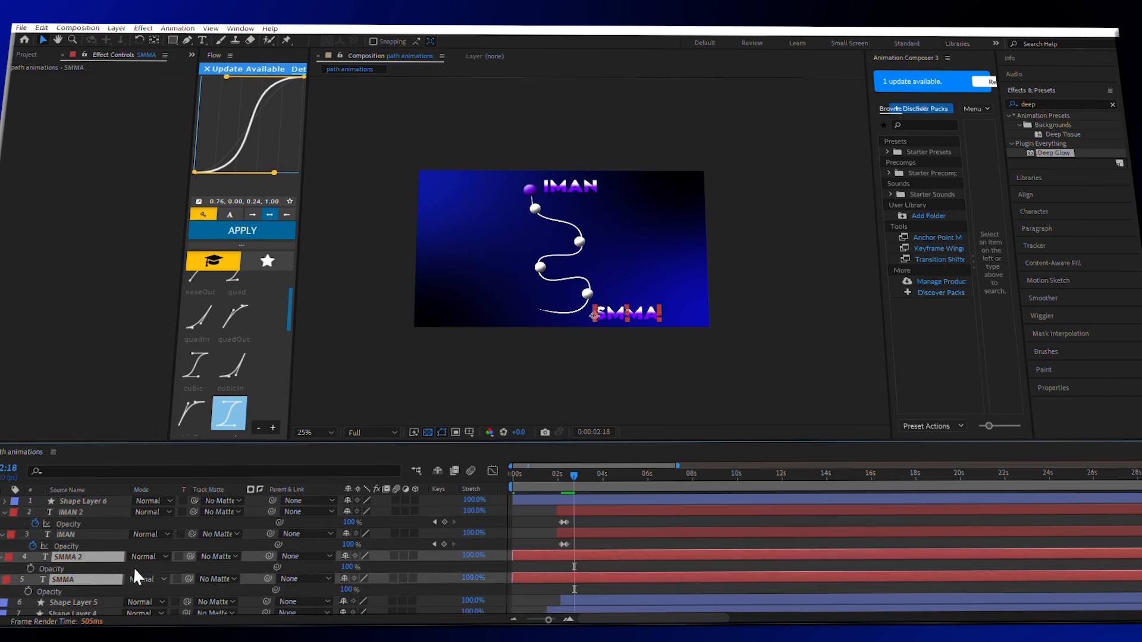
{"action": "left_click_drag", "start_coordinate": [572, 472], "coordinate": [500, 484]}
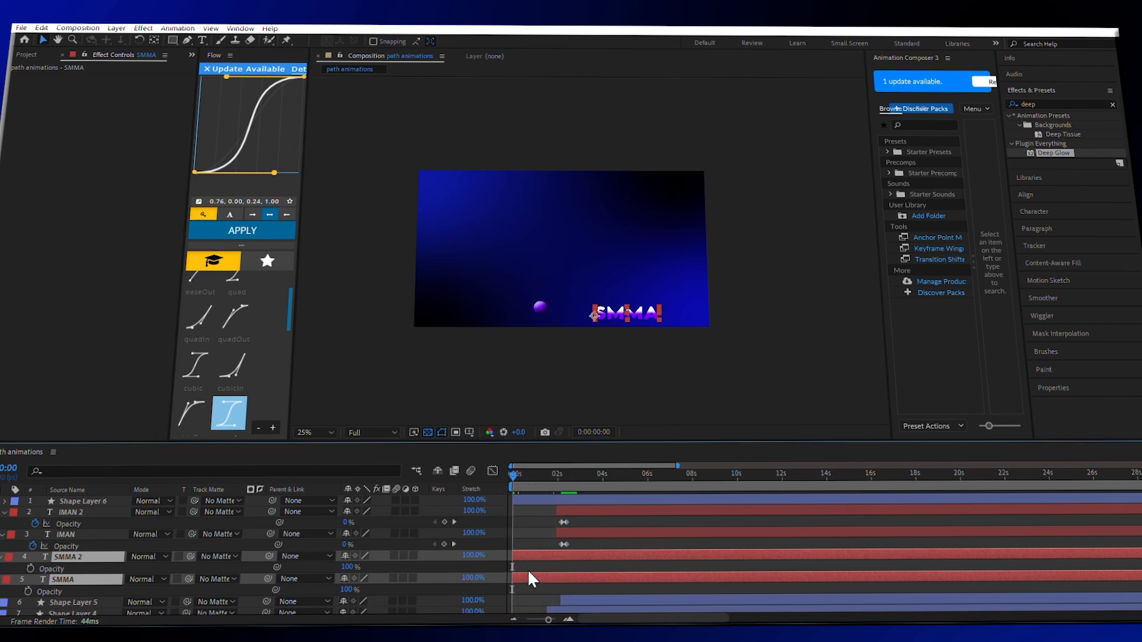
{"action": "key", "text": "ctrl+v"}
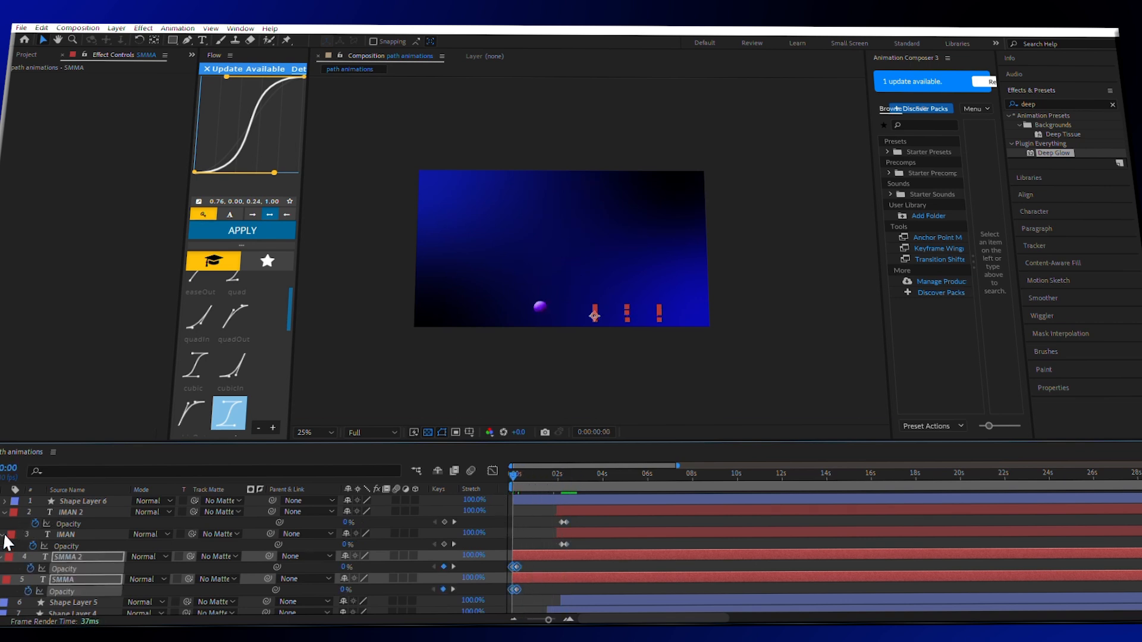
Collapse the title layers' properties and preview the whole animation from the start.
{"action": "left_click", "coordinate": [4, 534]}
{"action": "left_click", "coordinate": [4, 512]}
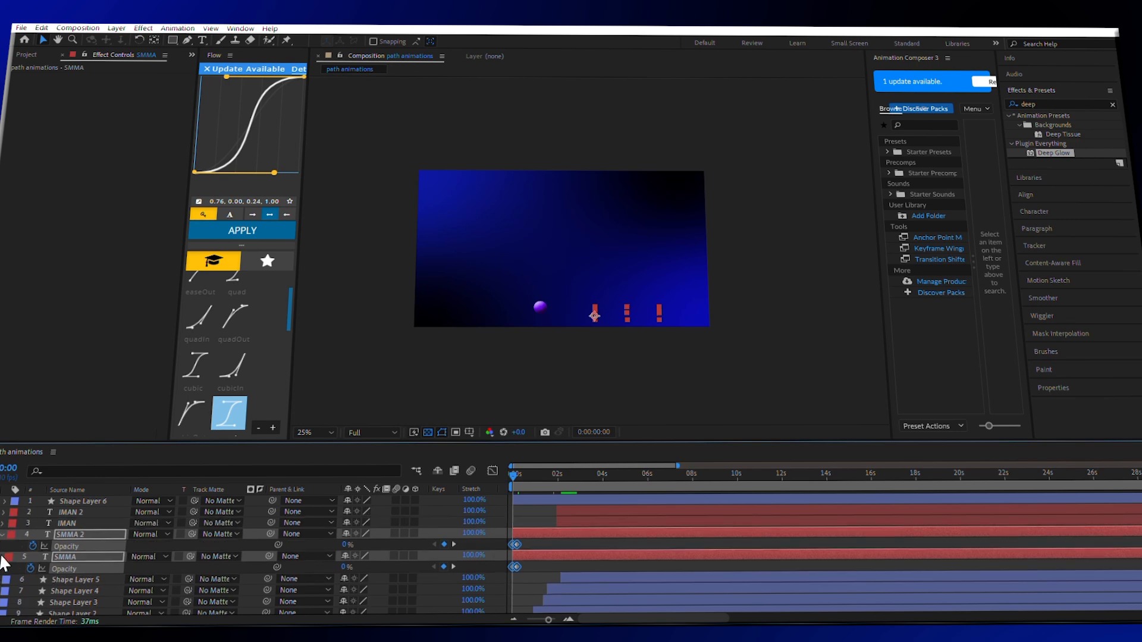
{"action": "left_click", "coordinate": [4, 535]}
{"action": "left_click", "coordinate": [366, 363]}
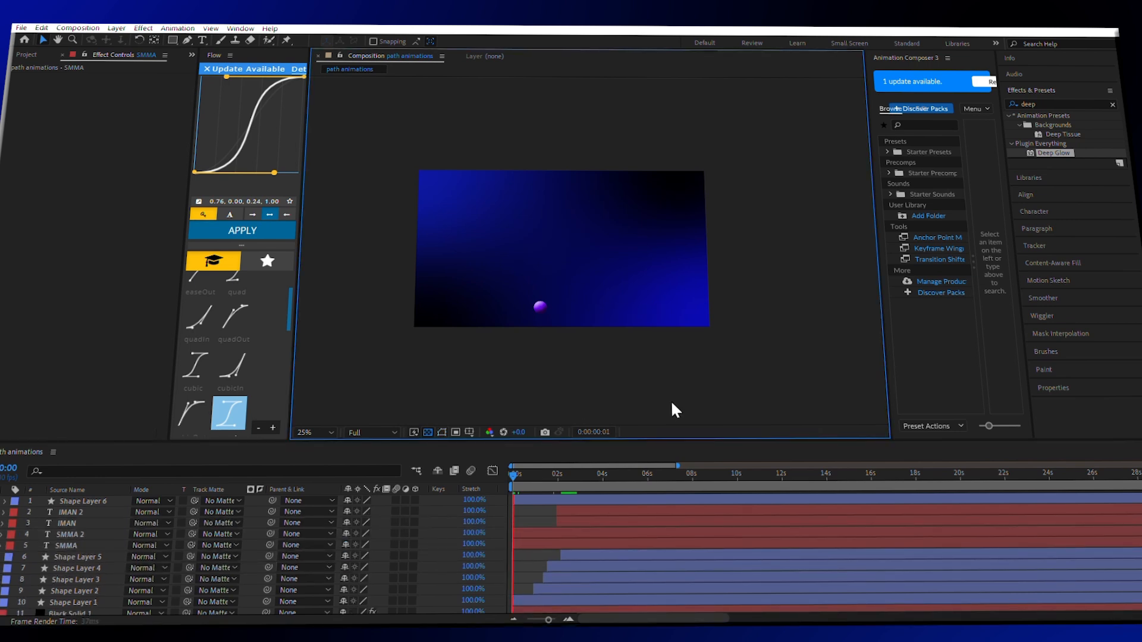
{"action": "key", "text": "space"}
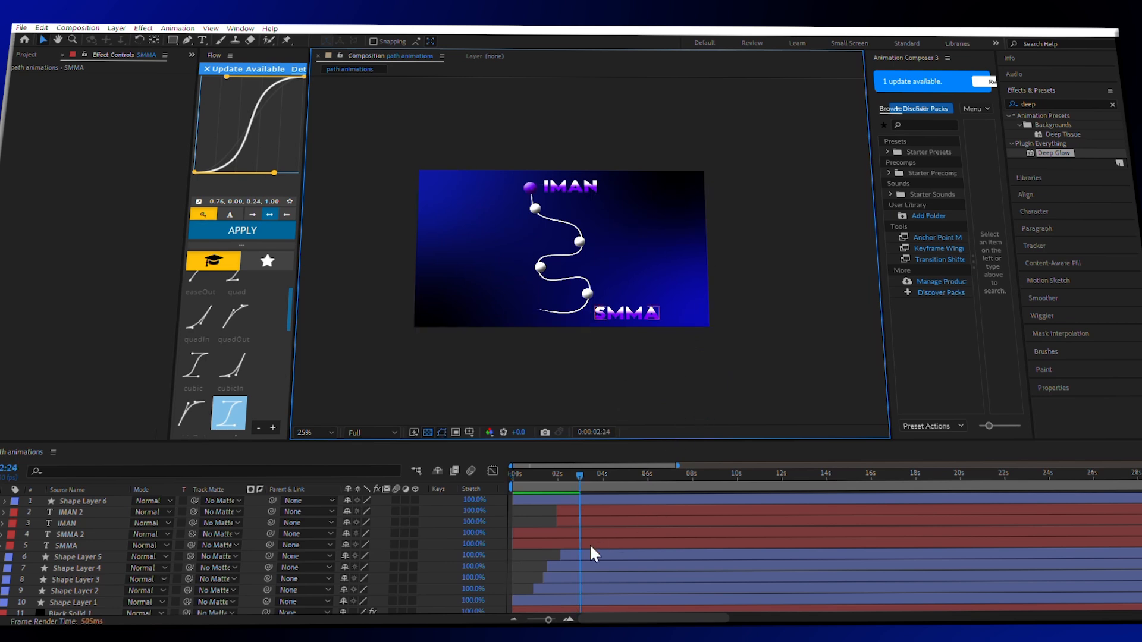
Shift both SMMA title layers to start about 0.2 seconds in and preview the timing.
{"action": "left_click", "coordinate": [545, 534]}
{"action": "left_click", "coordinate": [542, 544]}
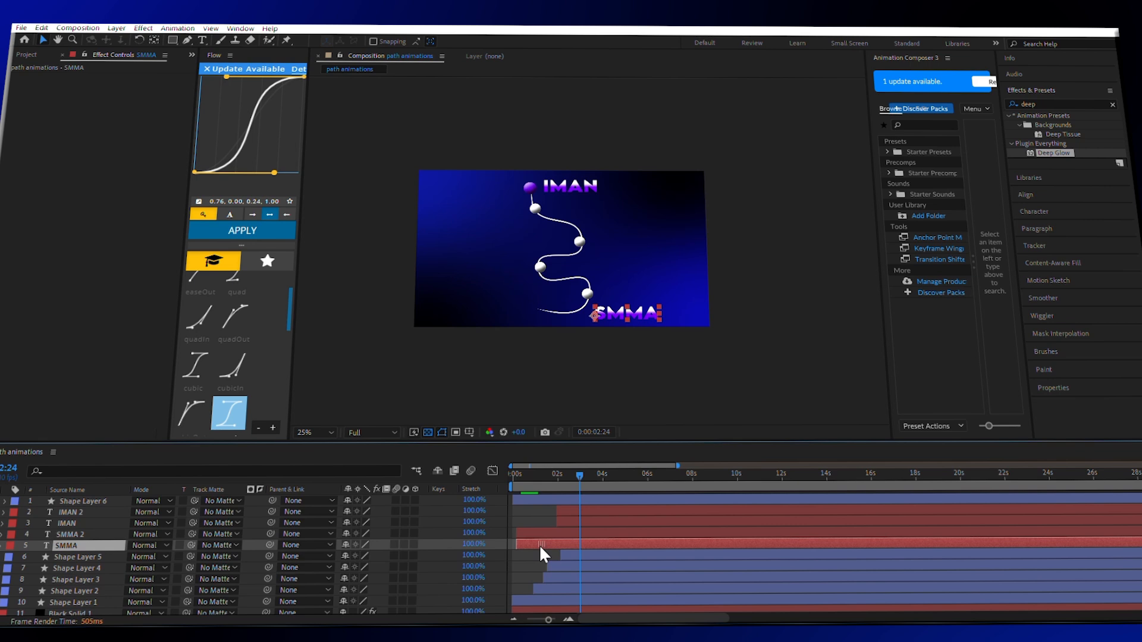
{"action": "key", "text": "space"}
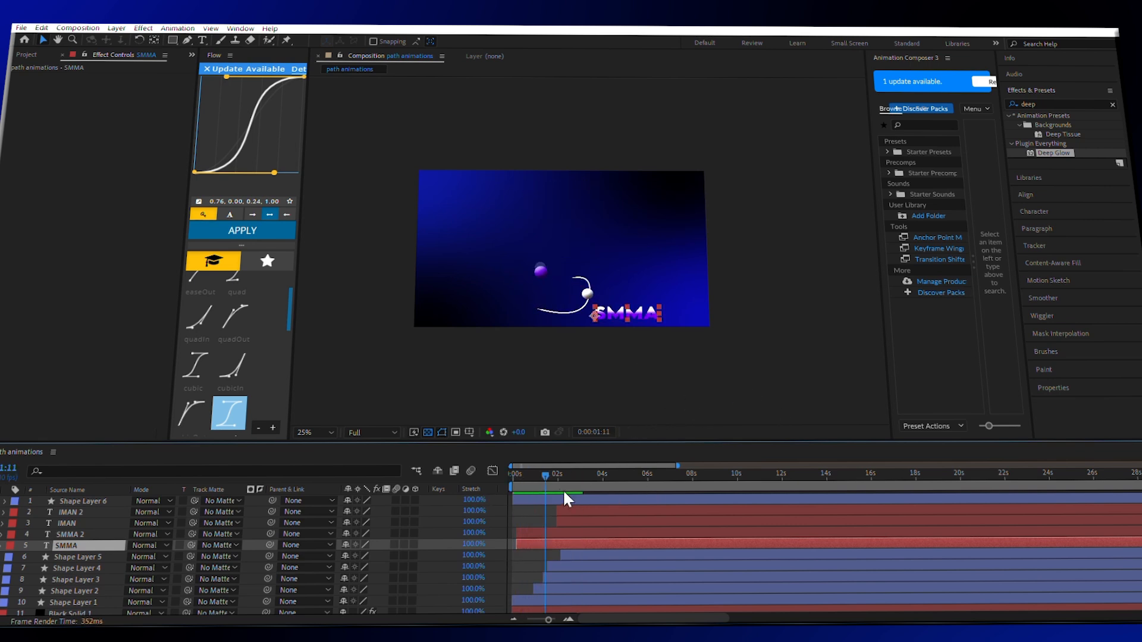
{"action": "key", "text": "space"}
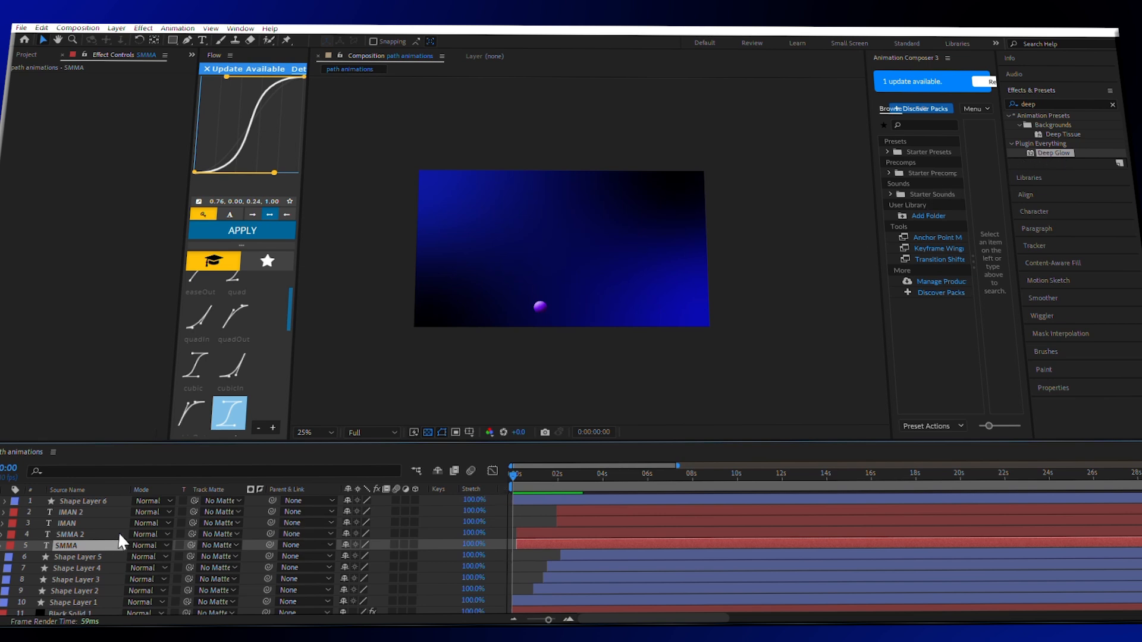
Apply the Deep Glow effect to the purple ball layer, Shape Layer 6, and set its Radius to 200.
{"action": "left_click", "coordinate": [89, 501]}
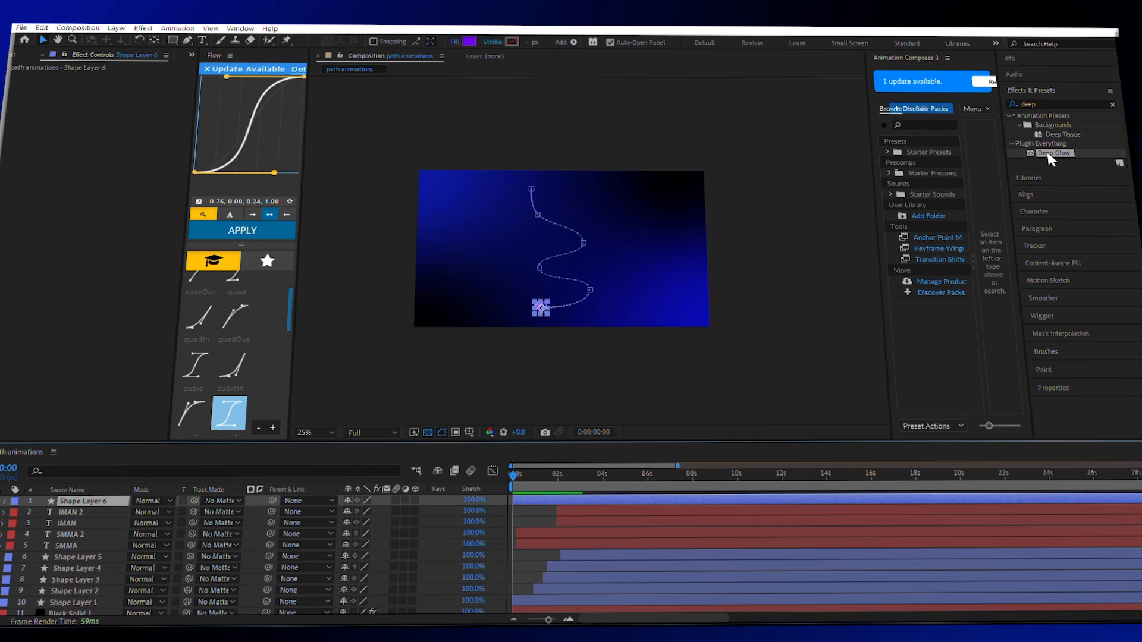
{"action": "left_click_drag", "start_coordinate": [1049, 153], "coordinate": [95, 502]}
{"action": "scroll", "coordinate": [516, 375], "scroll_direction": "up", "scroll_amount": 2}
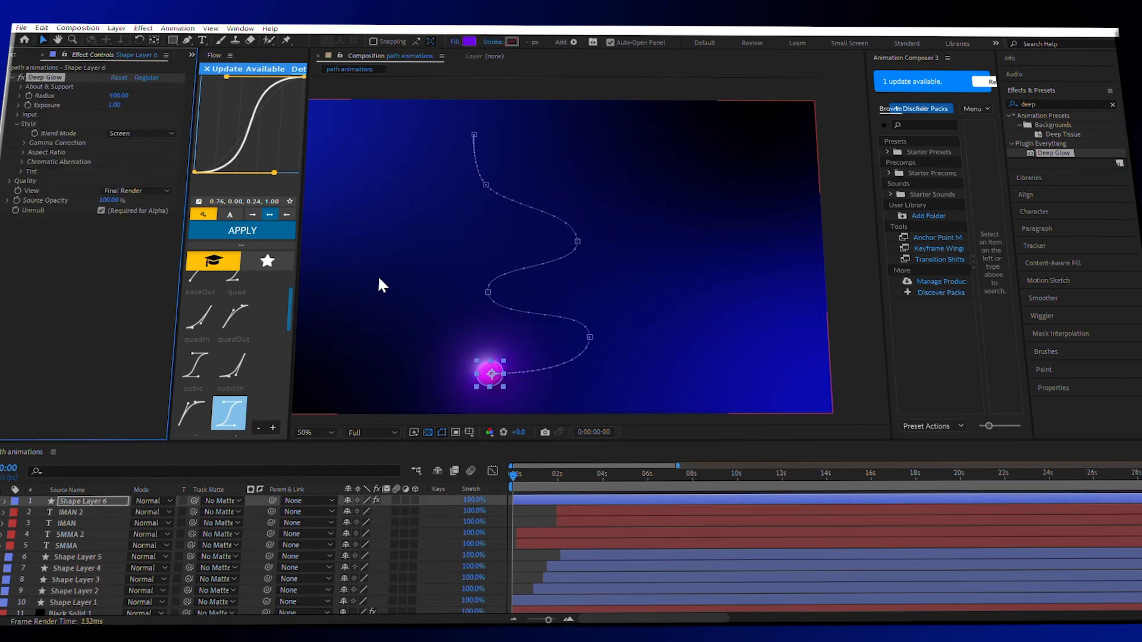
{"action": "left_click_drag", "start_coordinate": [114, 103], "coordinate": [85, 104]}
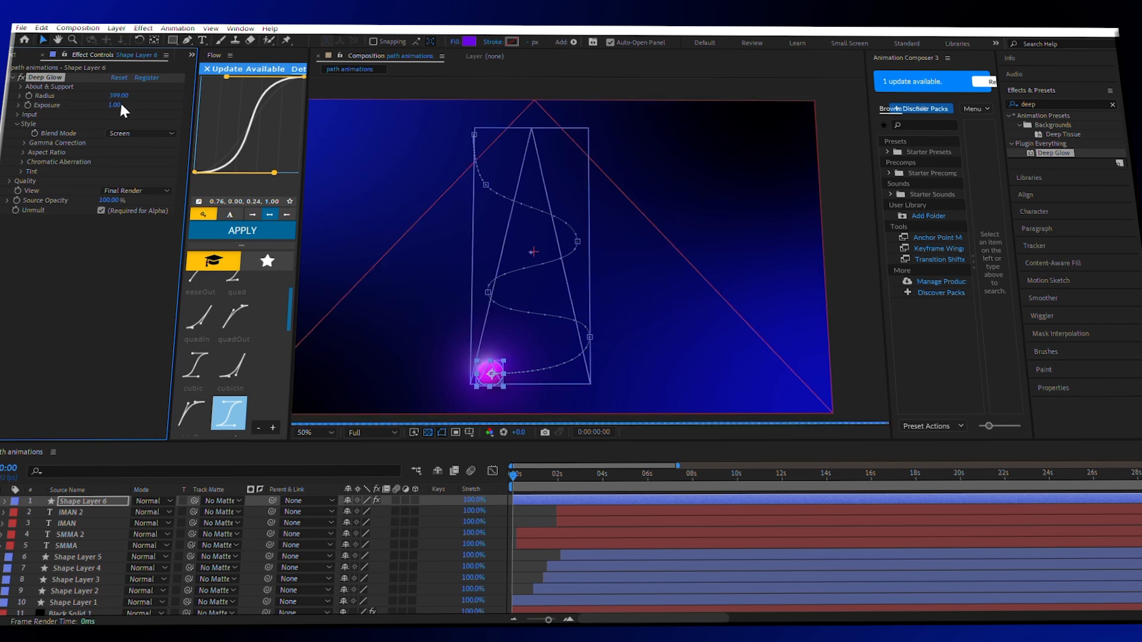
{"action": "left_click", "coordinate": [118, 96]}
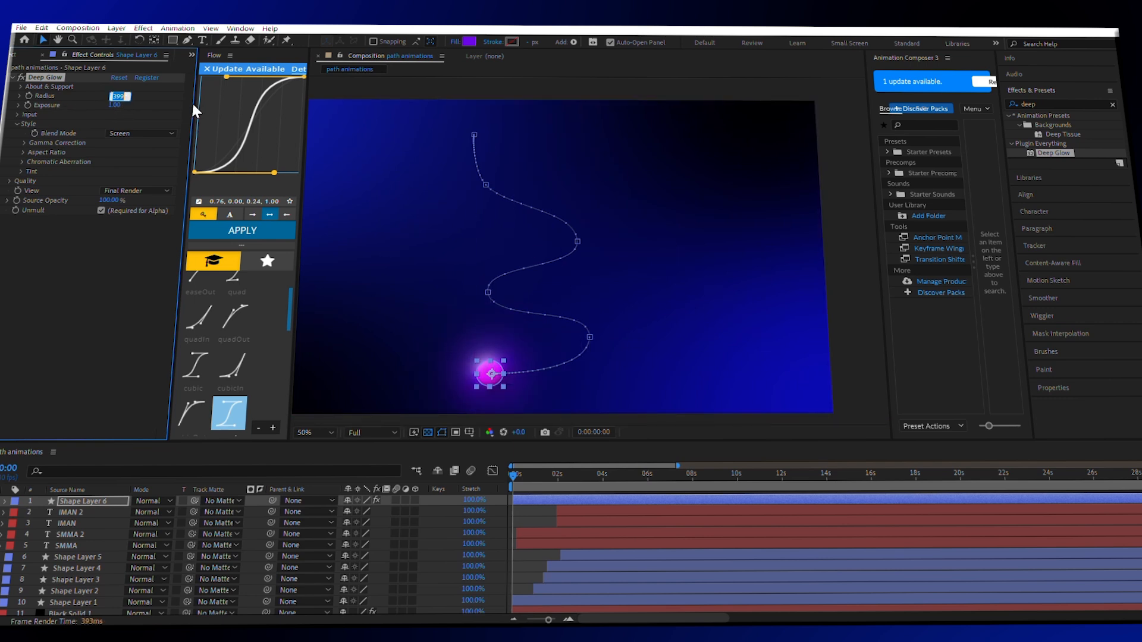
{"action": "type", "text": "200"}
{"action": "key", "text": "Return"}
Set the purple ball's Deep Glow Exposure to 0.22 and its Radius to 230.
{"action": "left_click", "coordinate": [115, 105]}
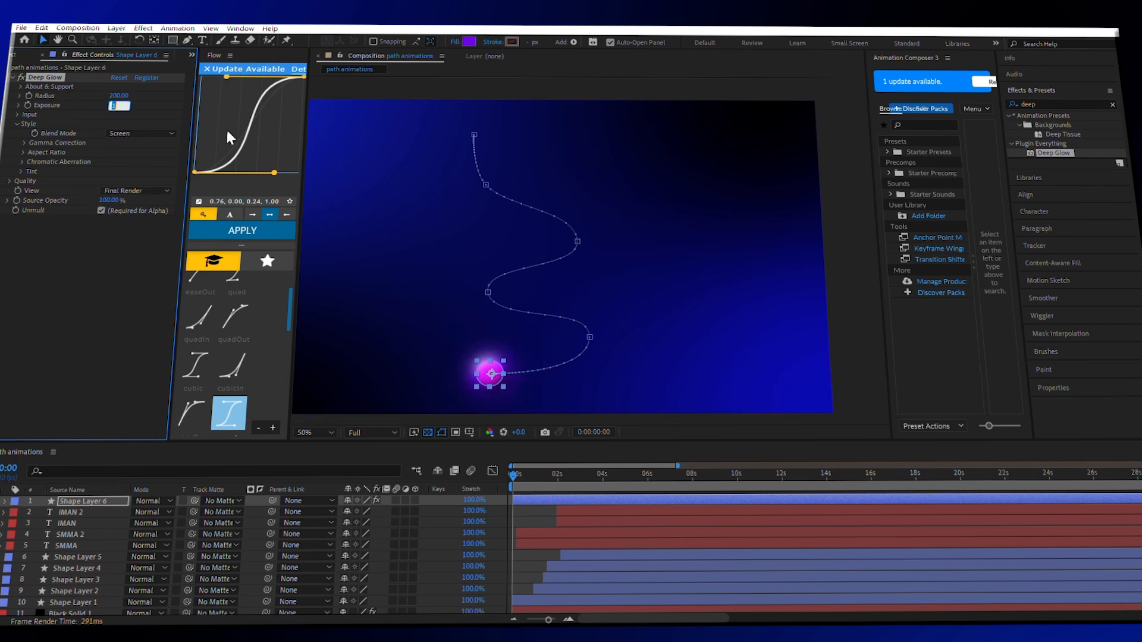
{"action": "key", "text": "BackSpace"}
{"action": "type", "text": "0.22"}
{"action": "key", "text": "Return"}
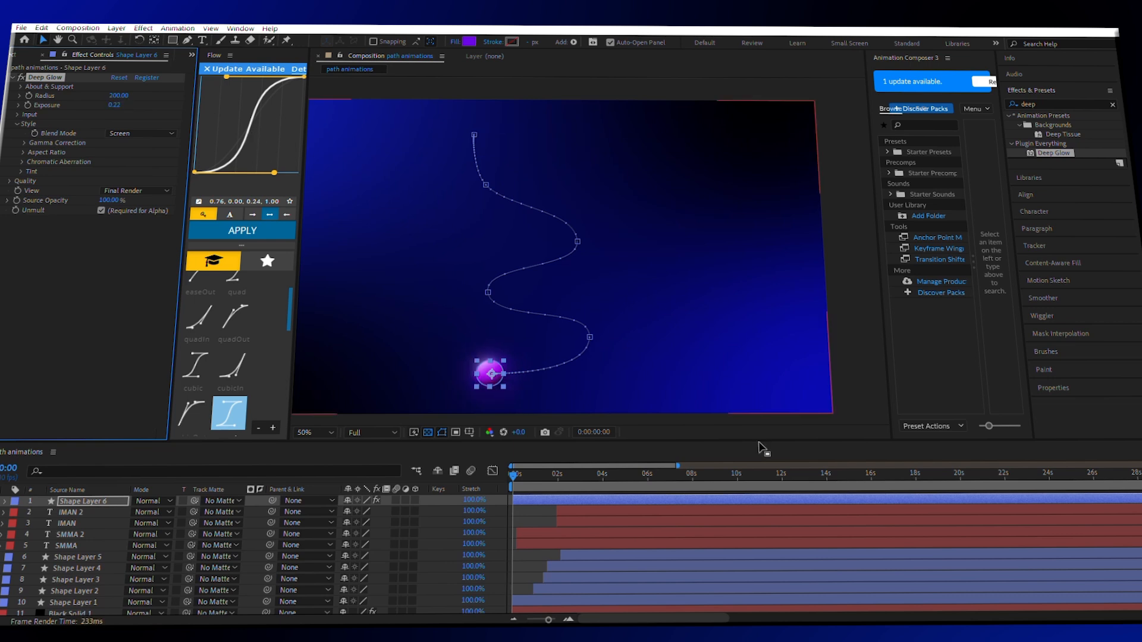
{"action": "scroll", "coordinate": [579, 395], "scroll_direction": "up", "scroll_amount": 1}
{"action": "left_click_drag", "start_coordinate": [554, 349], "coordinate": [594, 142]}
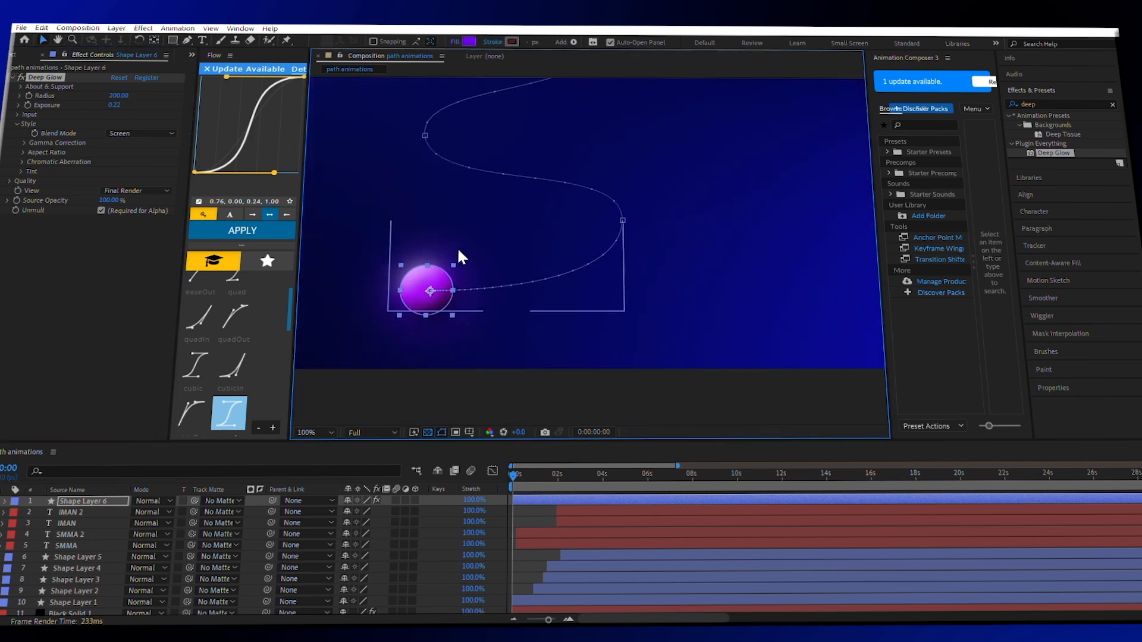
{"action": "left_click_drag", "start_coordinate": [125, 96], "coordinate": [139, 97]}
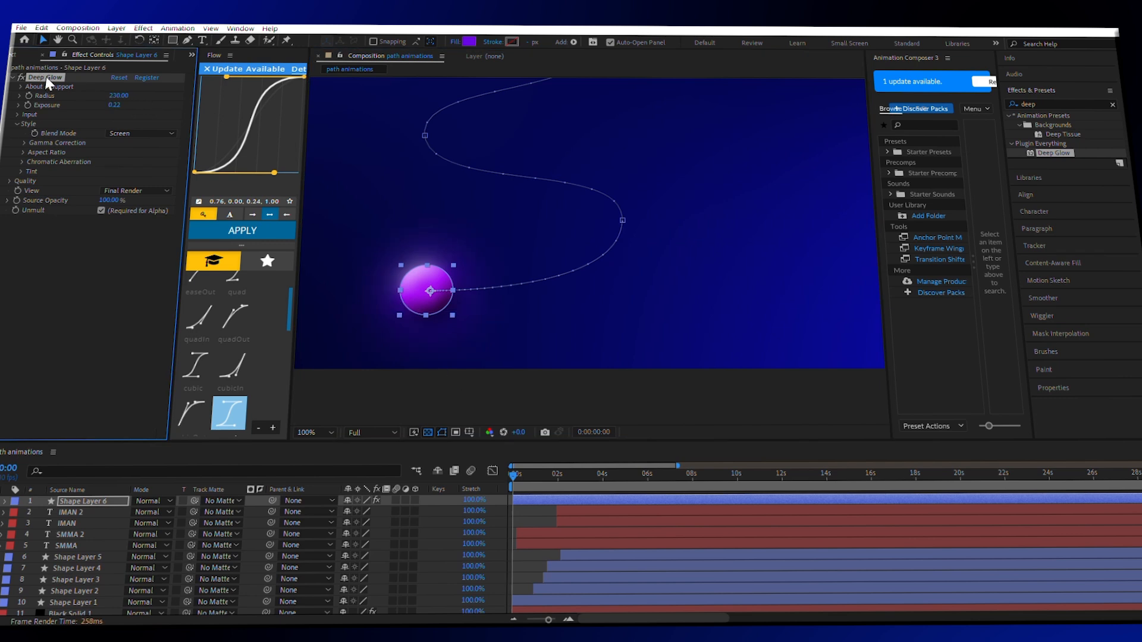
Copy the ball's Deep Glow onto all layers from IMAN 2 down to Shape Layer 1 and preview the animation.
{"action": "left_click", "coordinate": [95, 513]}
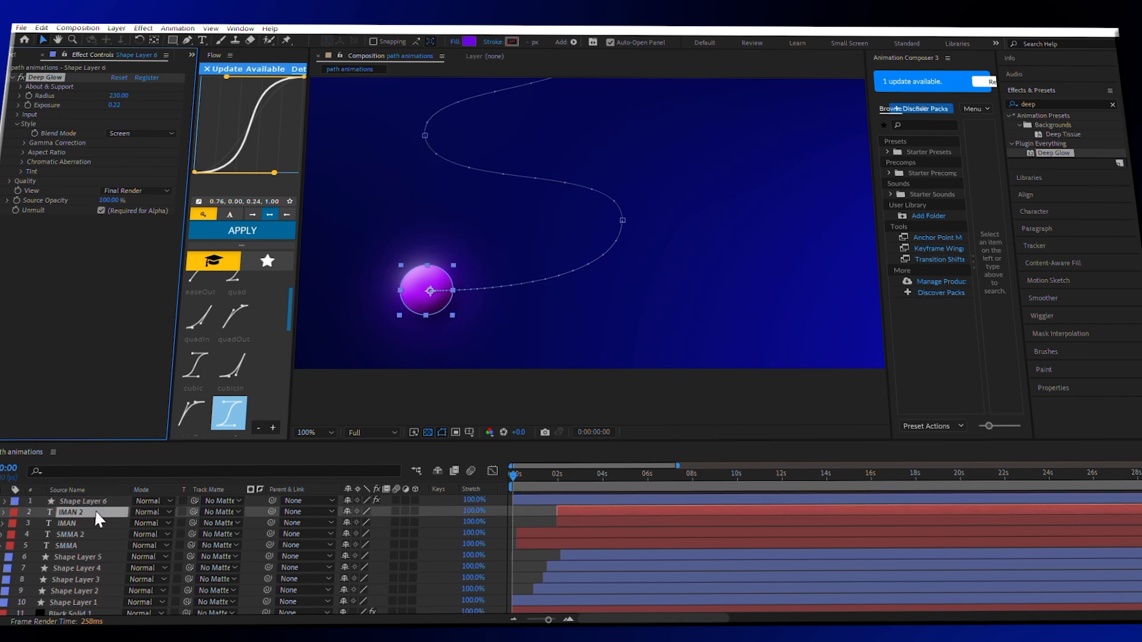
{"action": "scroll", "coordinate": [98, 547], "scroll_direction": "down", "scroll_amount": 1}
{"action": "left_click", "coordinate": [93, 599], "text": "shift"}
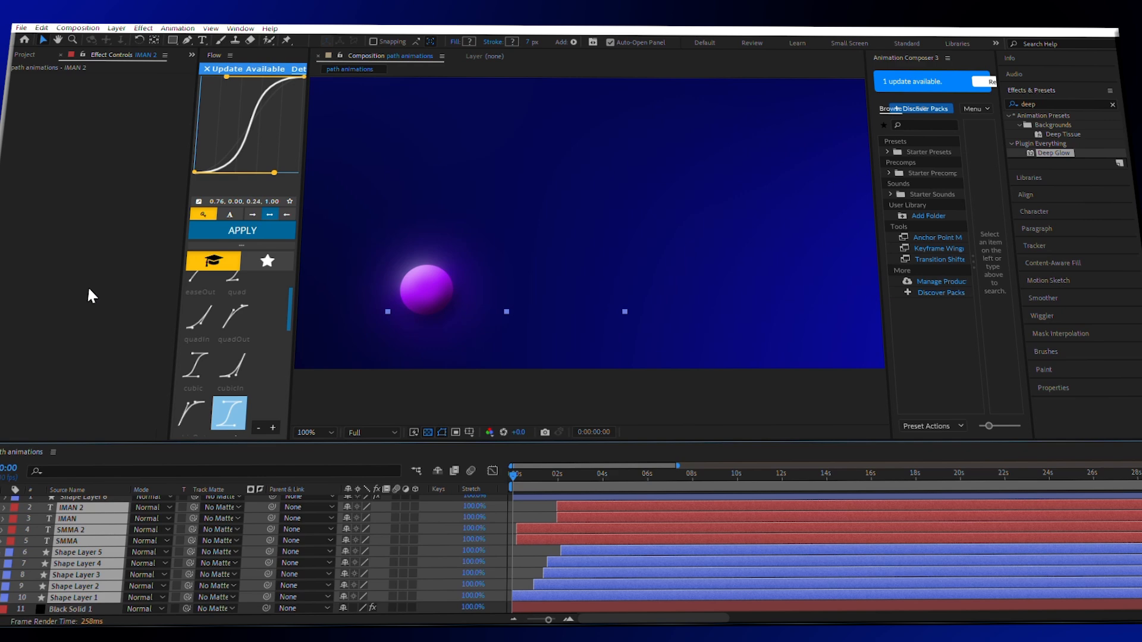
{"action": "key", "text": "ctrl+v"}
{"action": "key", "text": "space"}
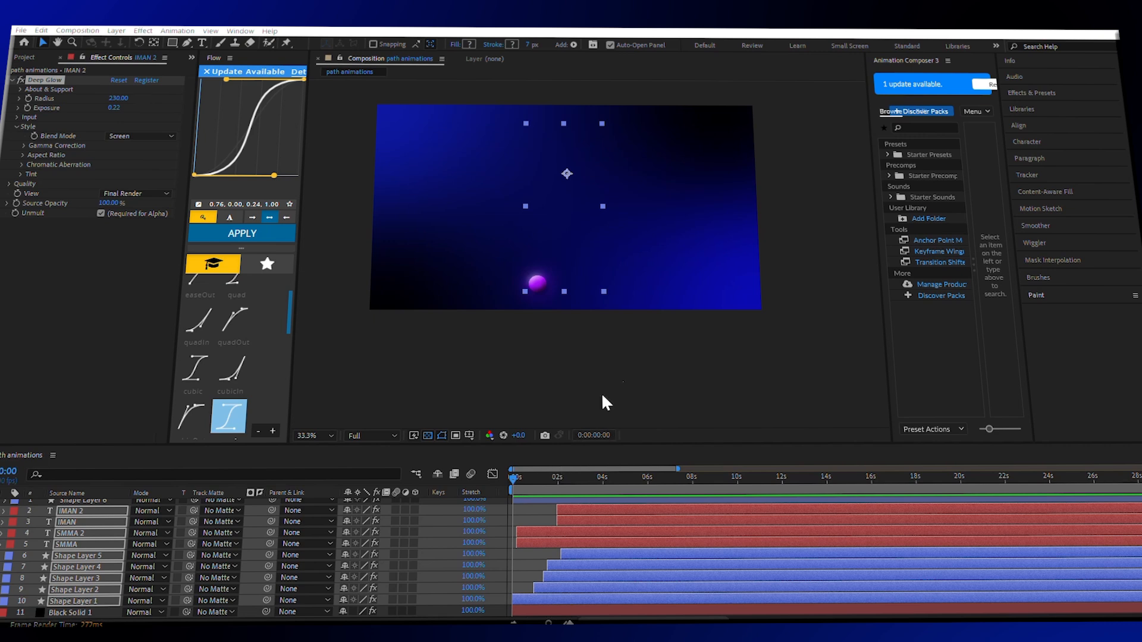
{"action": "left_click", "coordinate": [628, 380]}
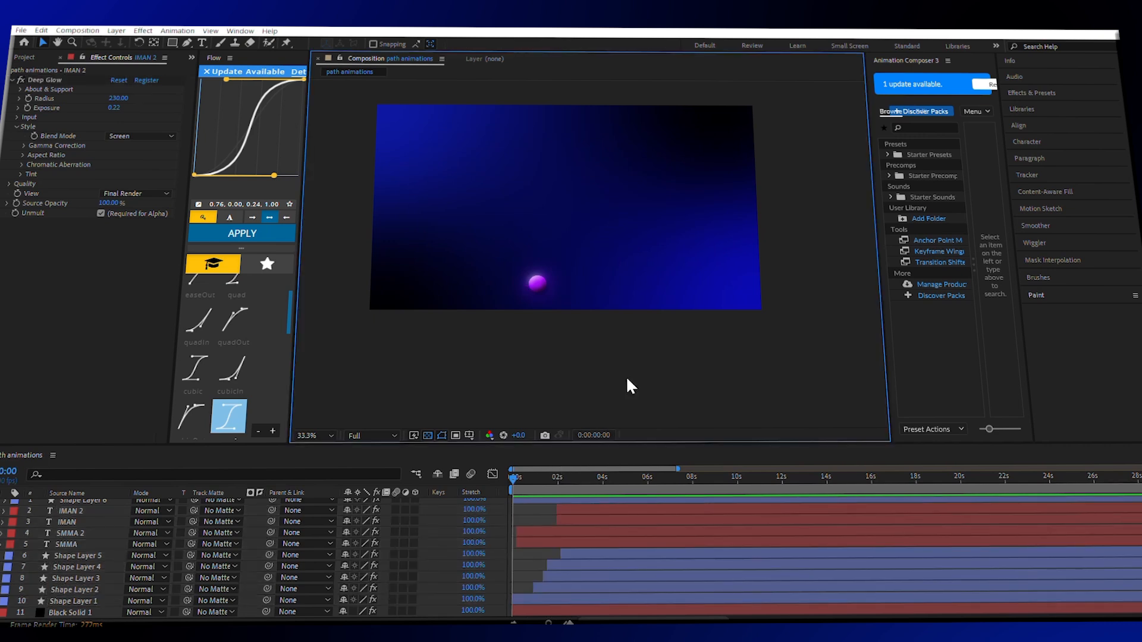
{"action": "key", "text": "space"}
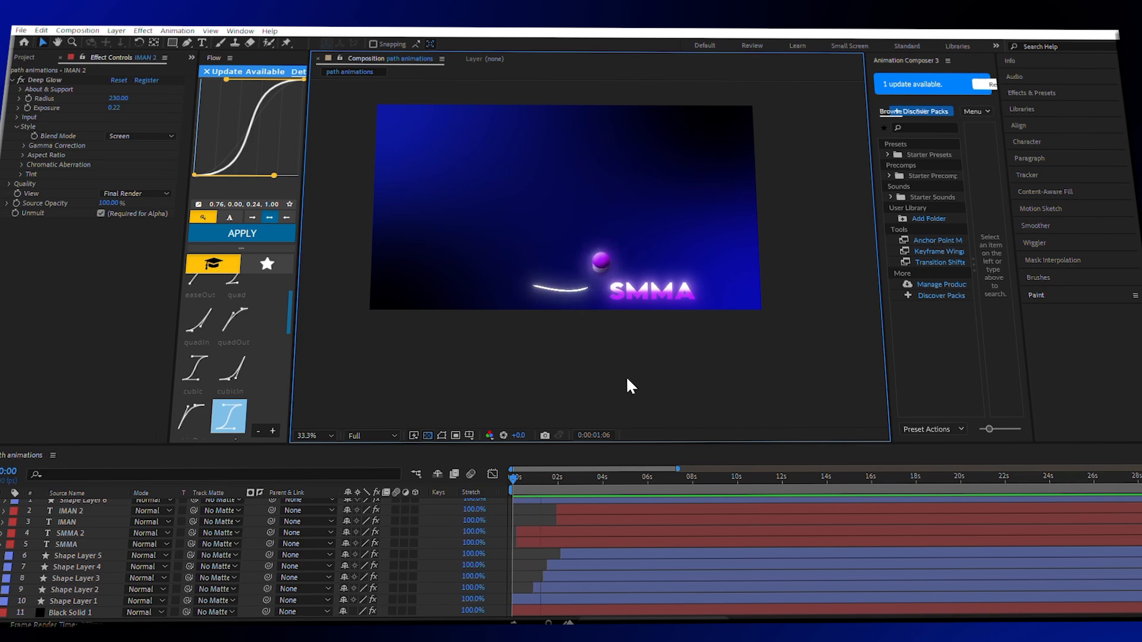